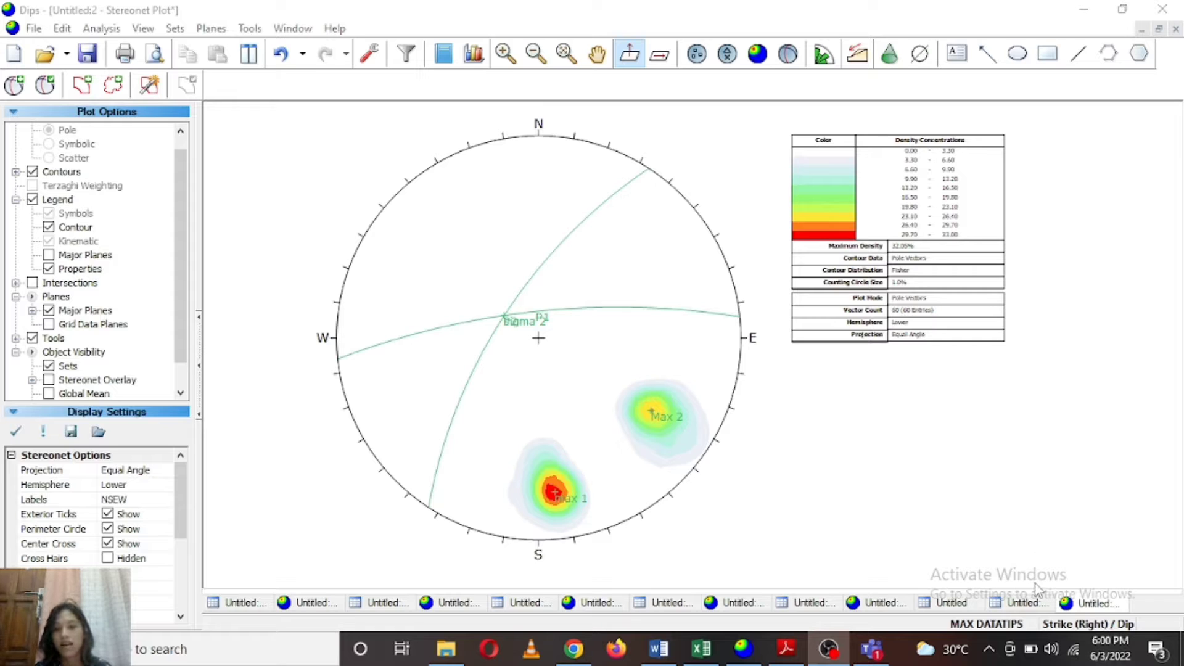
# Switch to Dips and create a new blank document for orientation data.
pyautogui.click(743, 647)
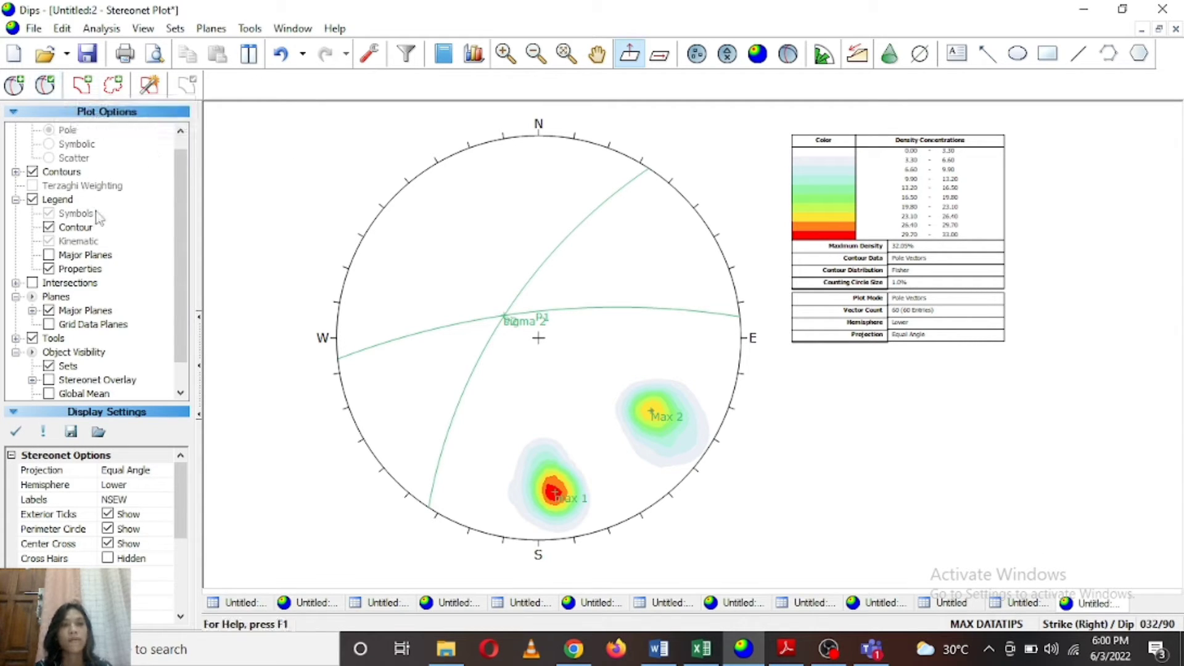
pyautogui.click(14, 59)
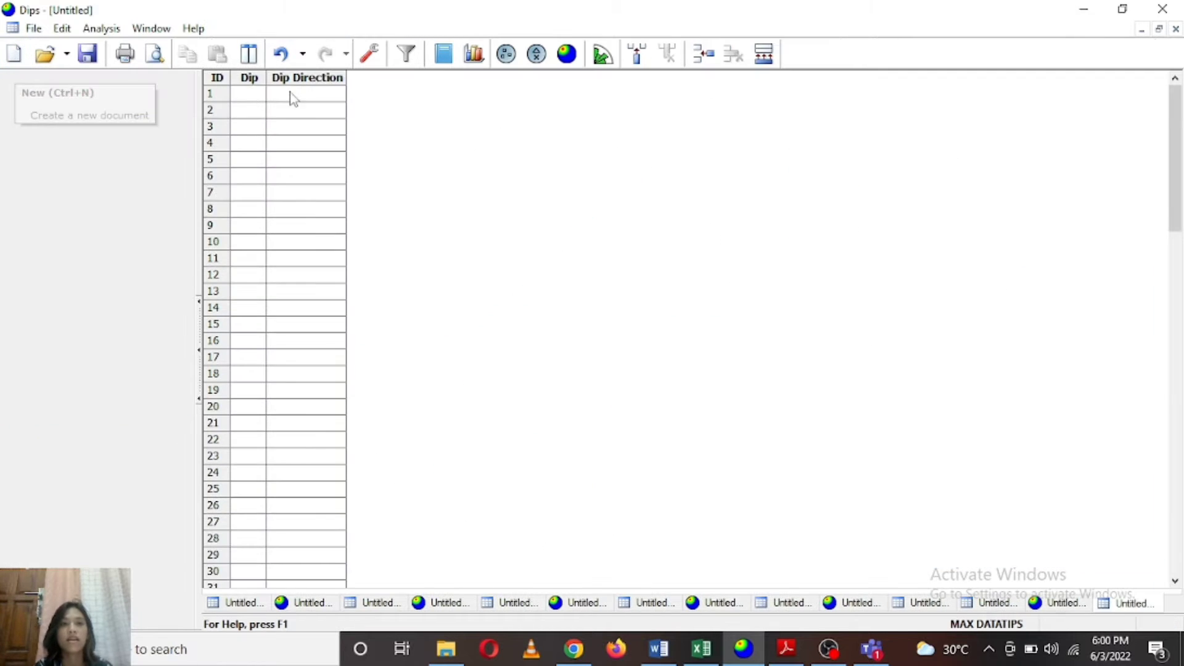
pyautogui.click(261, 81)
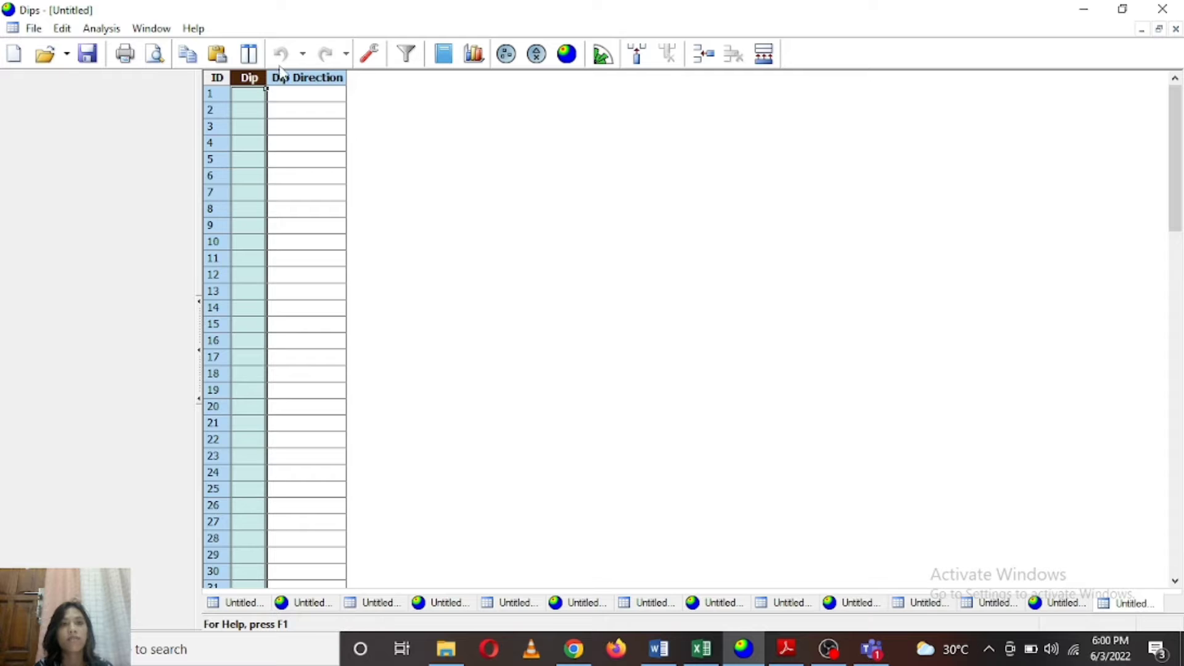
pyautogui.click(284, 80)
pyautogui.click(259, 80)
# Set the project's global orientation format to Strike (Right) / Dip.
pyautogui.click(369, 54)
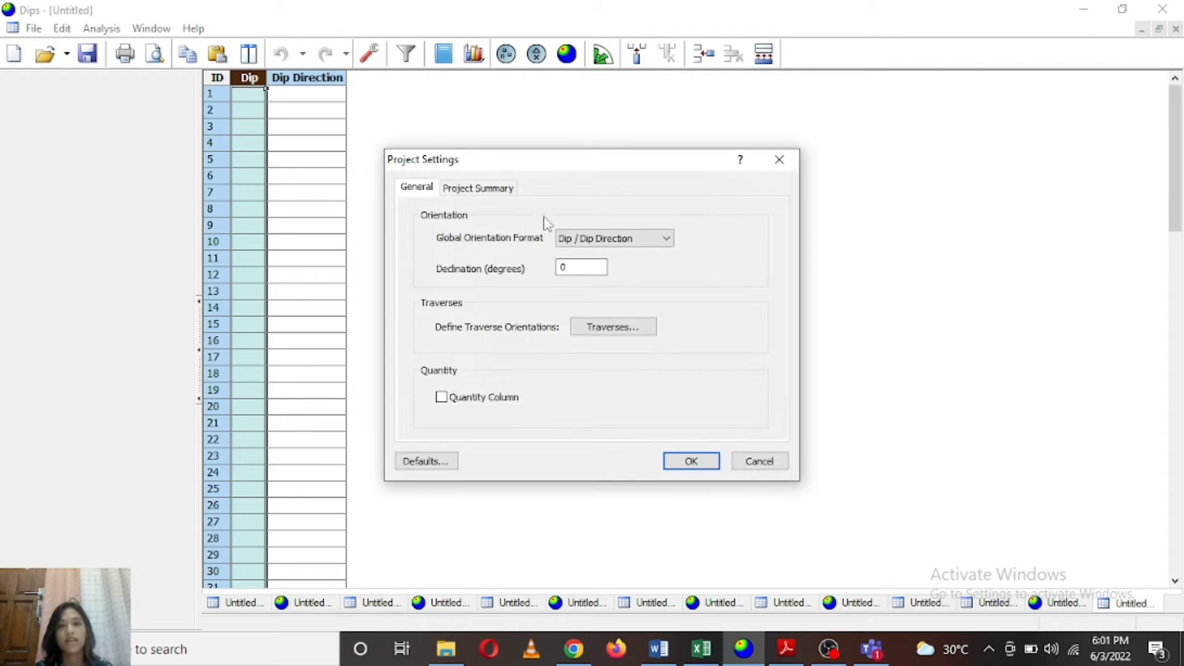
pyautogui.click(596, 240)
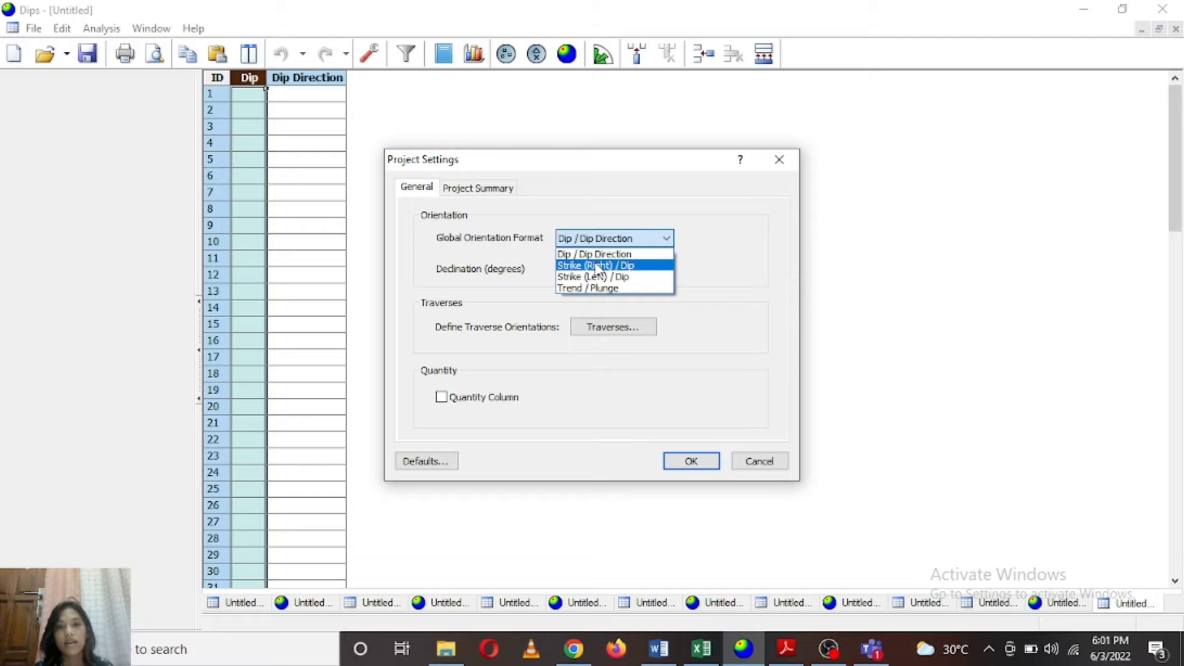
pyautogui.click(597, 266)
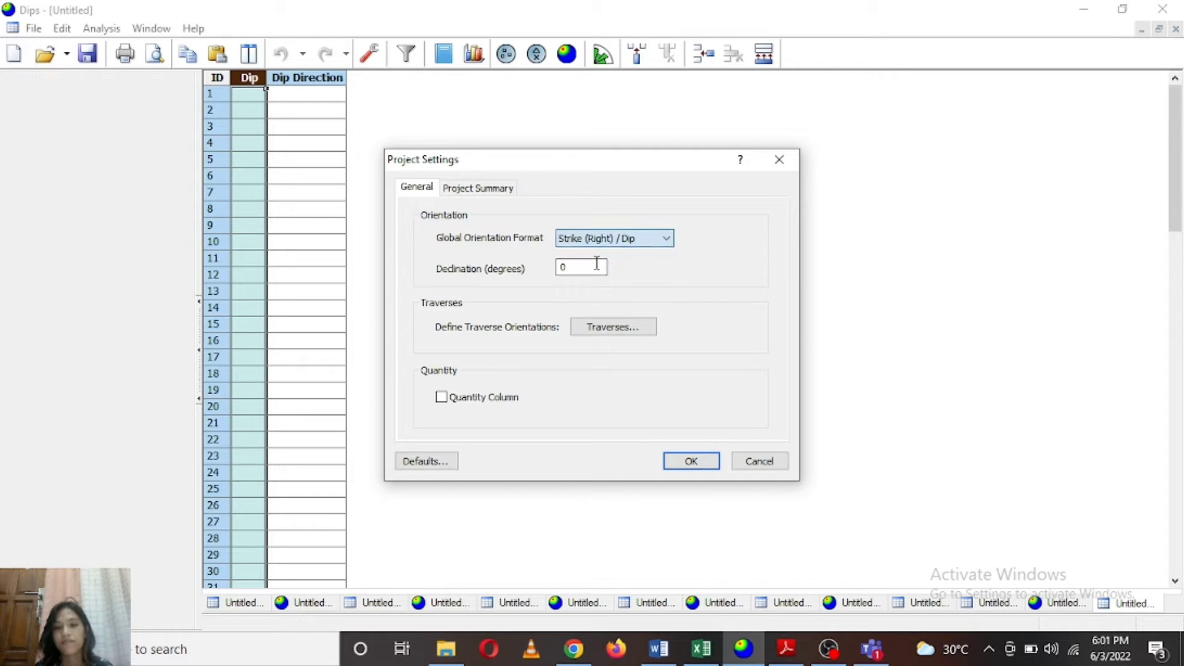
pyautogui.click(690, 463)
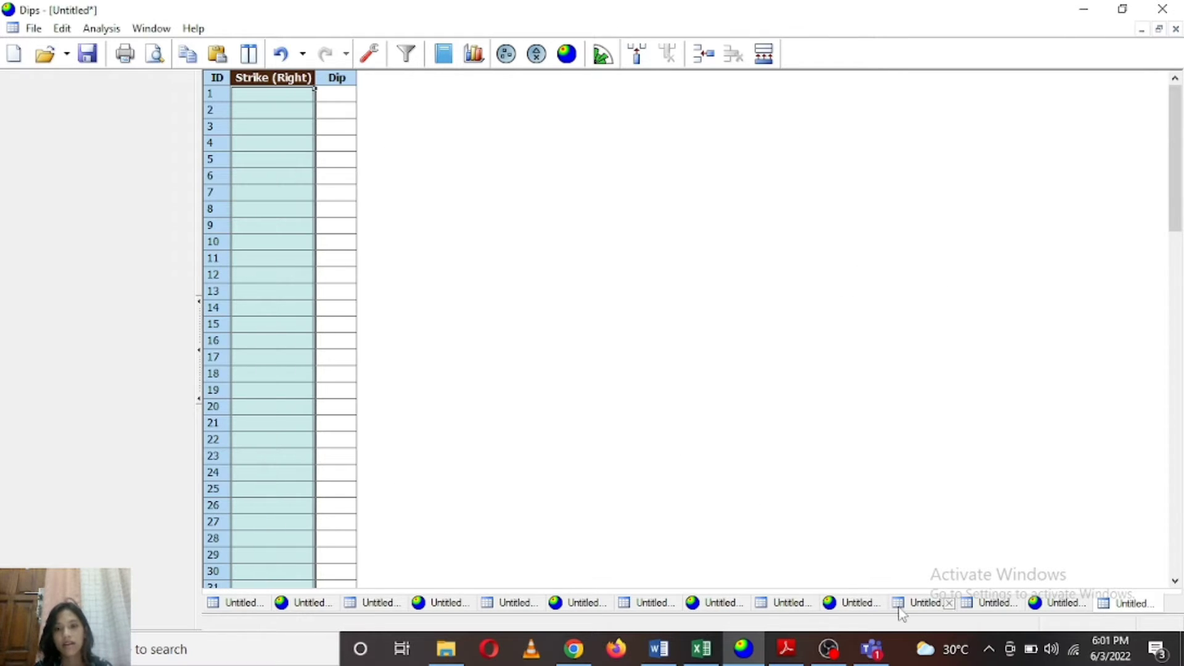
# Switch to the Data Pengolahan Dips workbook in Excel and copy the Strike and Dip values from row 2 down, without the headers.
pyautogui.click(695, 654)
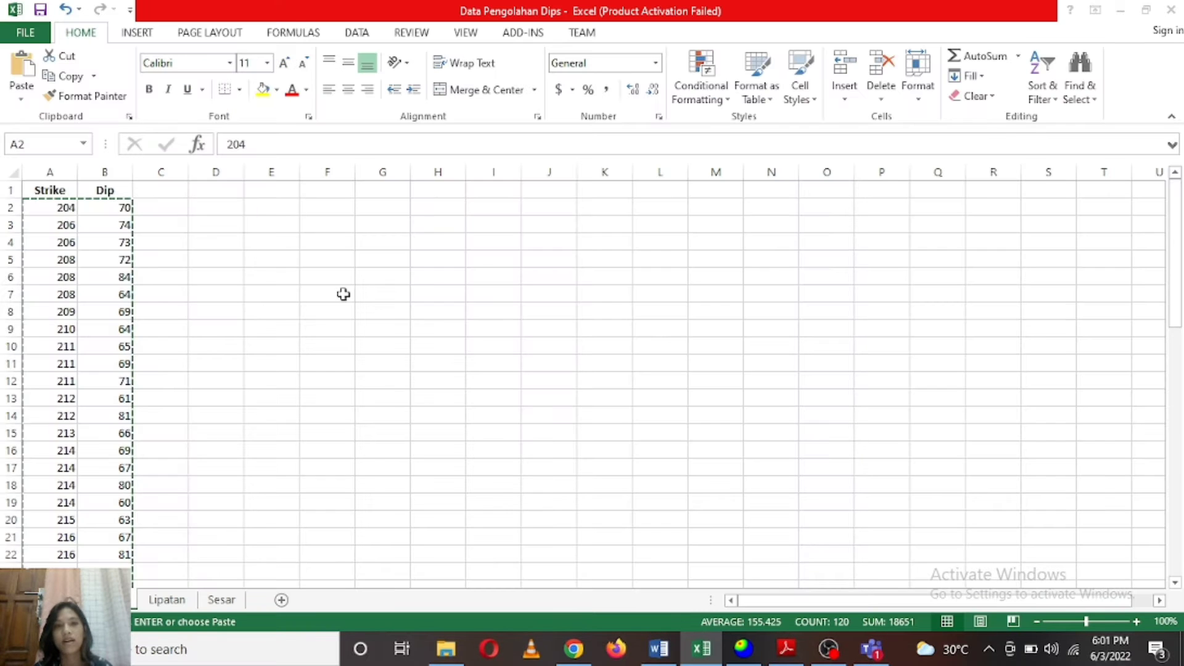
pyautogui.hotkey('ctrl', 'c')
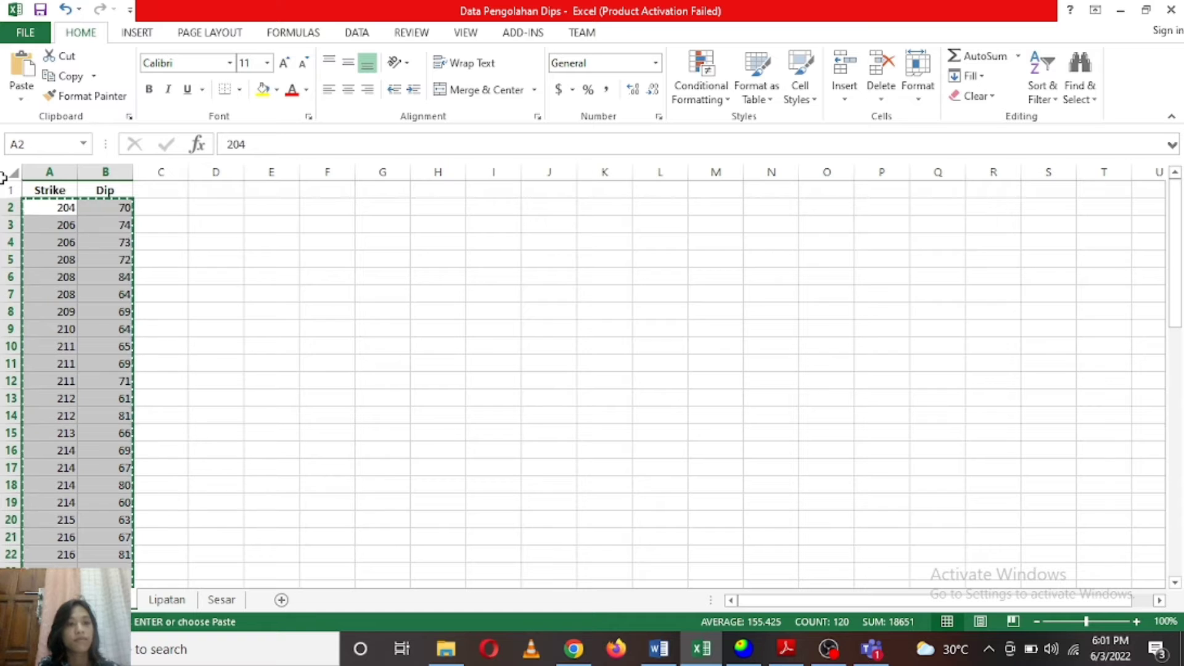
pyautogui.rightClick(67, 202)
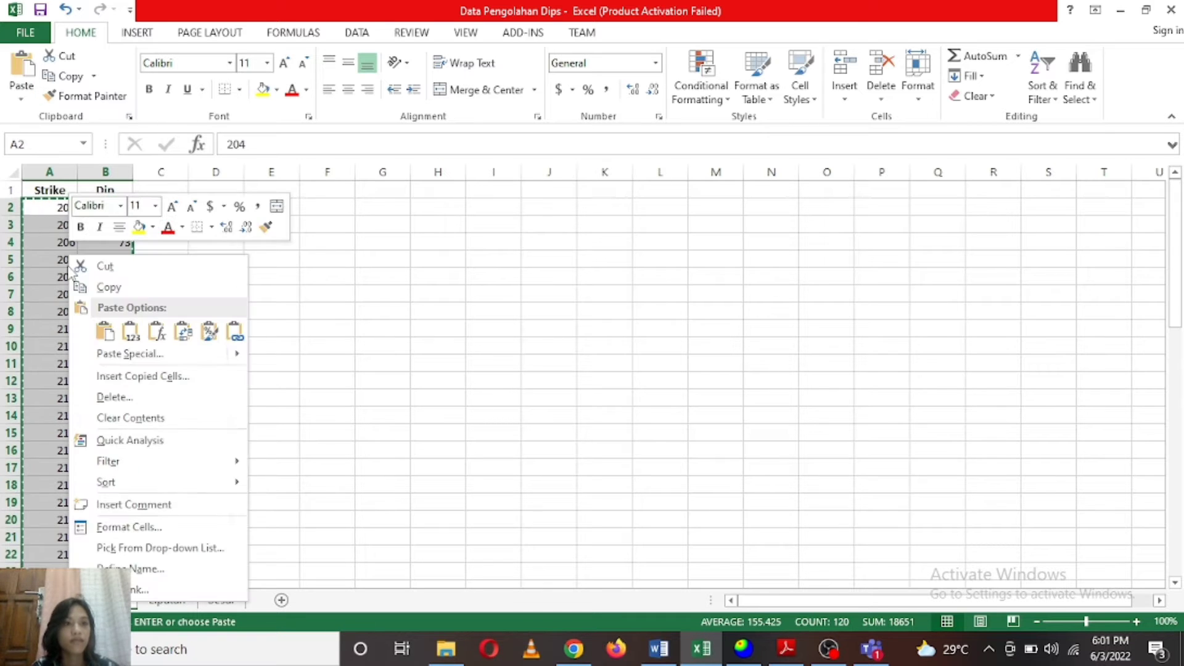
pyautogui.press('Escape')
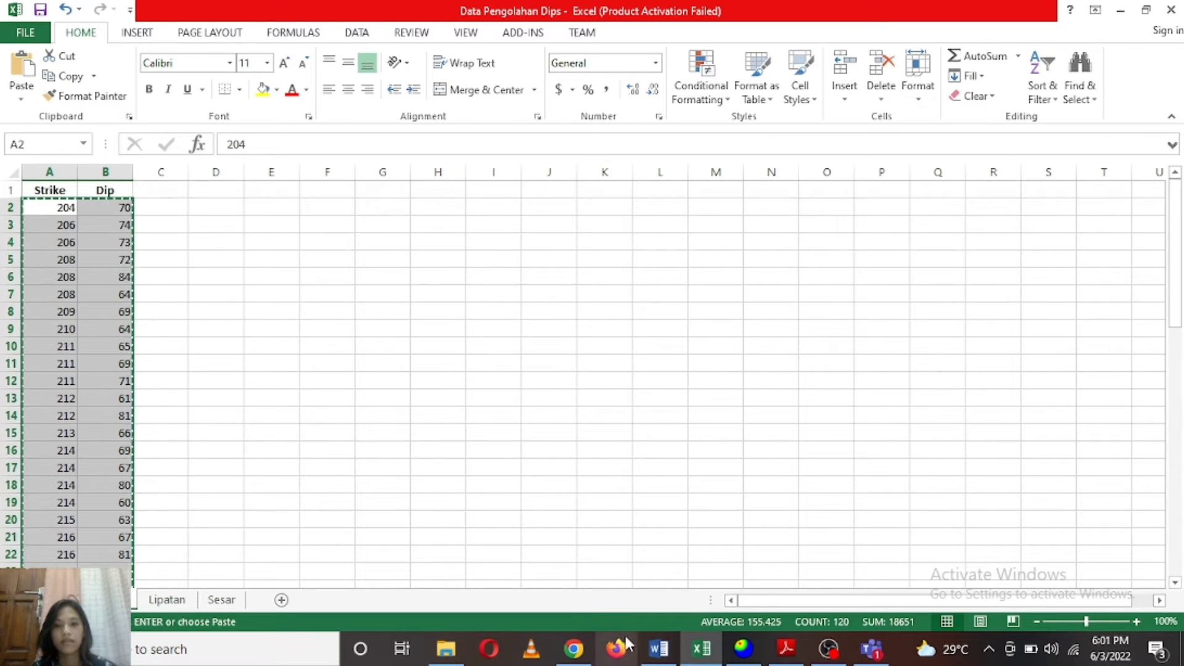
# Return to Dips, paste the copied values from the first Strike (Right) cell, and plot them as a contoured stereonet.
pyautogui.click(743, 648)
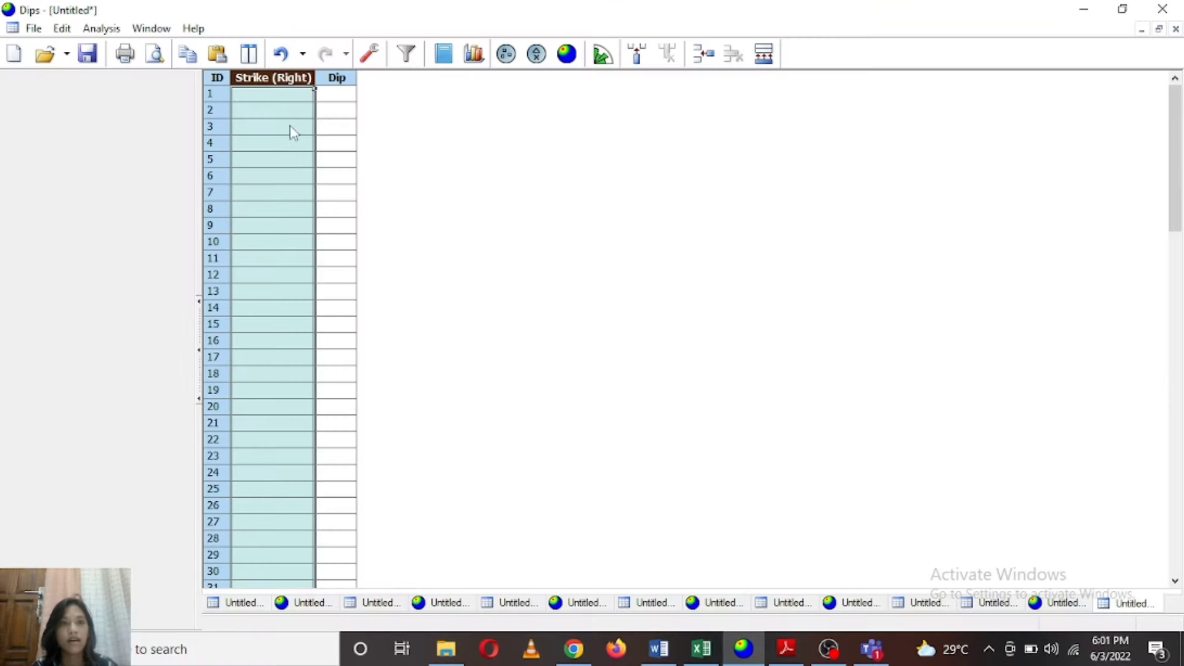
pyautogui.click(283, 96)
pyautogui.rightClick(283, 96)
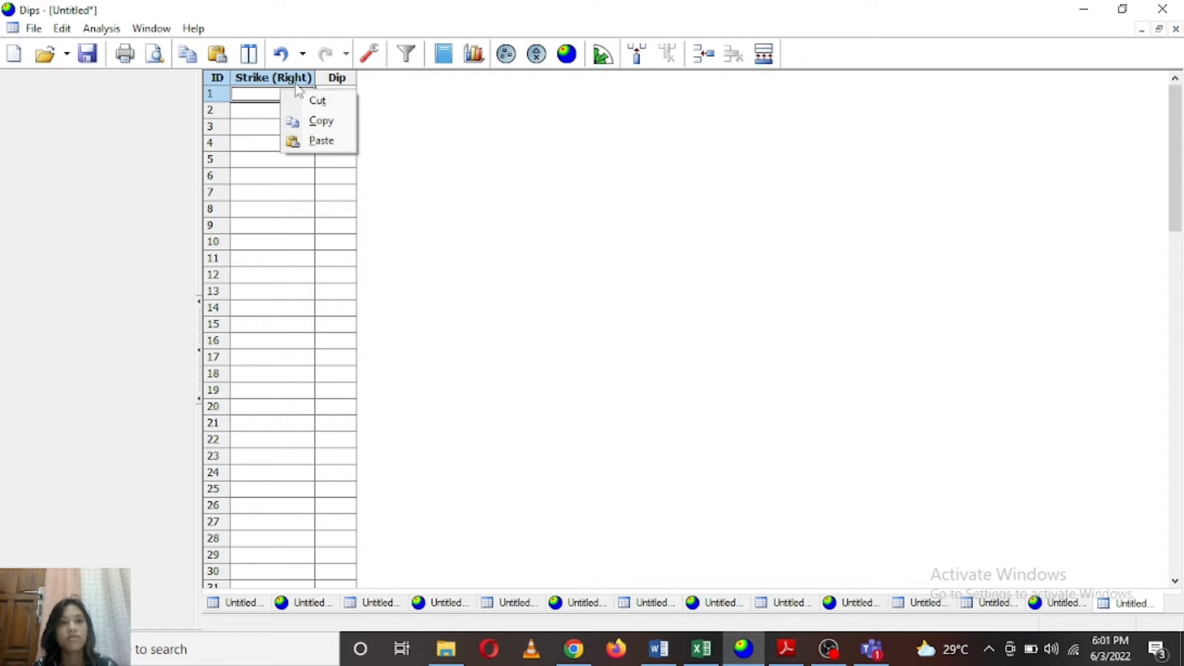
pyautogui.click(328, 142)
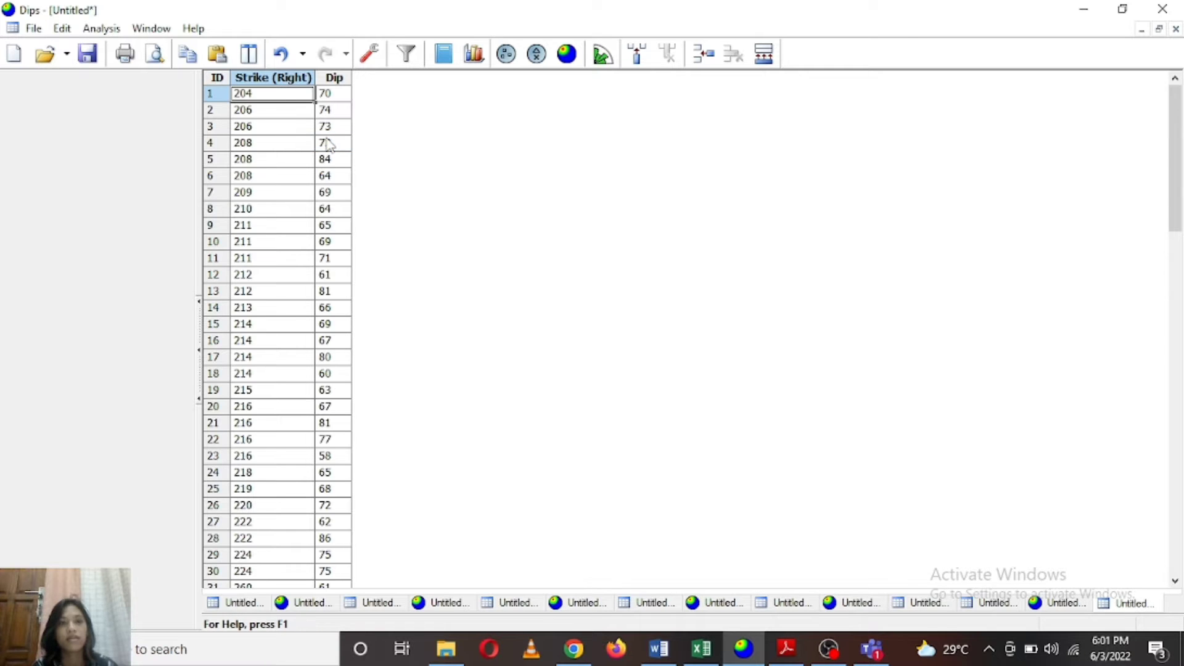
pyautogui.click(569, 55)
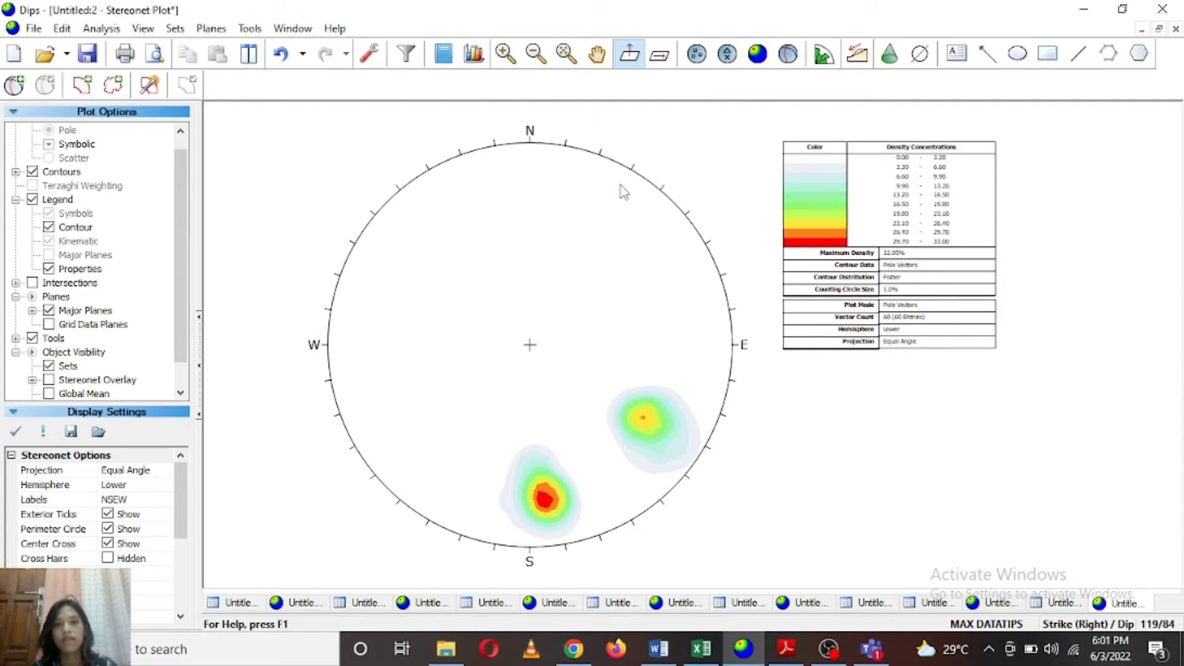
# Add a user plane at the centre of the red southern pole concentration, orientation 265/75, labelled "Max 1", with its plane trace hidden.
pyautogui.scroll(-1, 619, 199)
pyautogui.scroll(1, 586, 435)
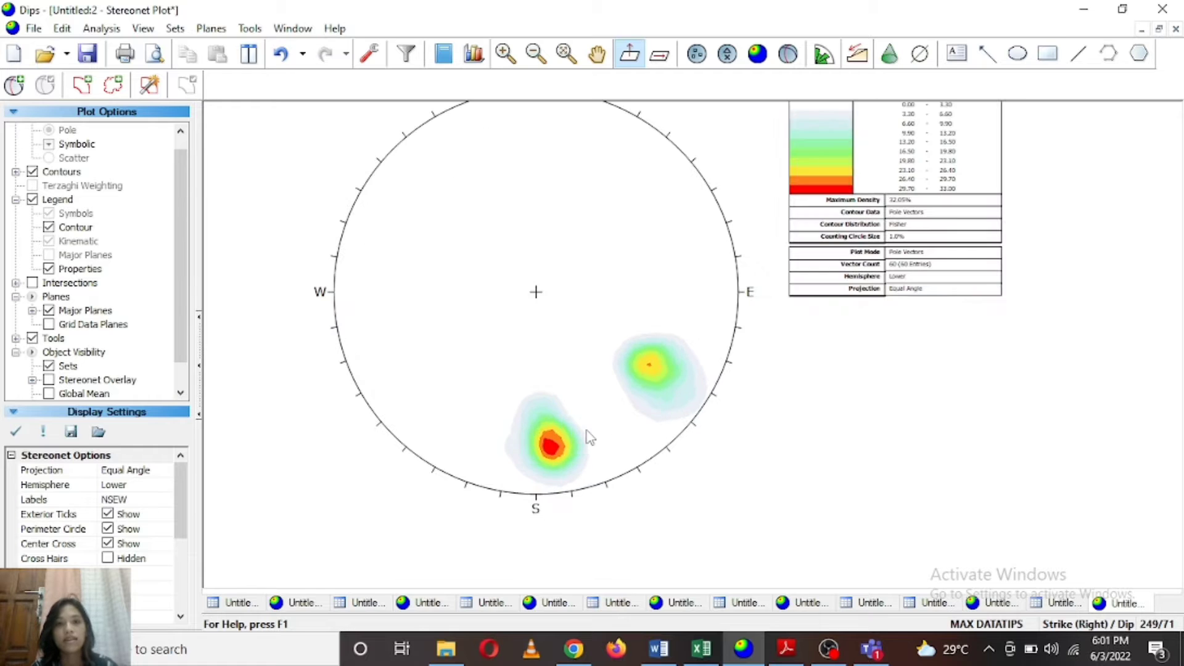
pyautogui.scroll(1, 589, 437)
pyautogui.scroll(1, 588, 445)
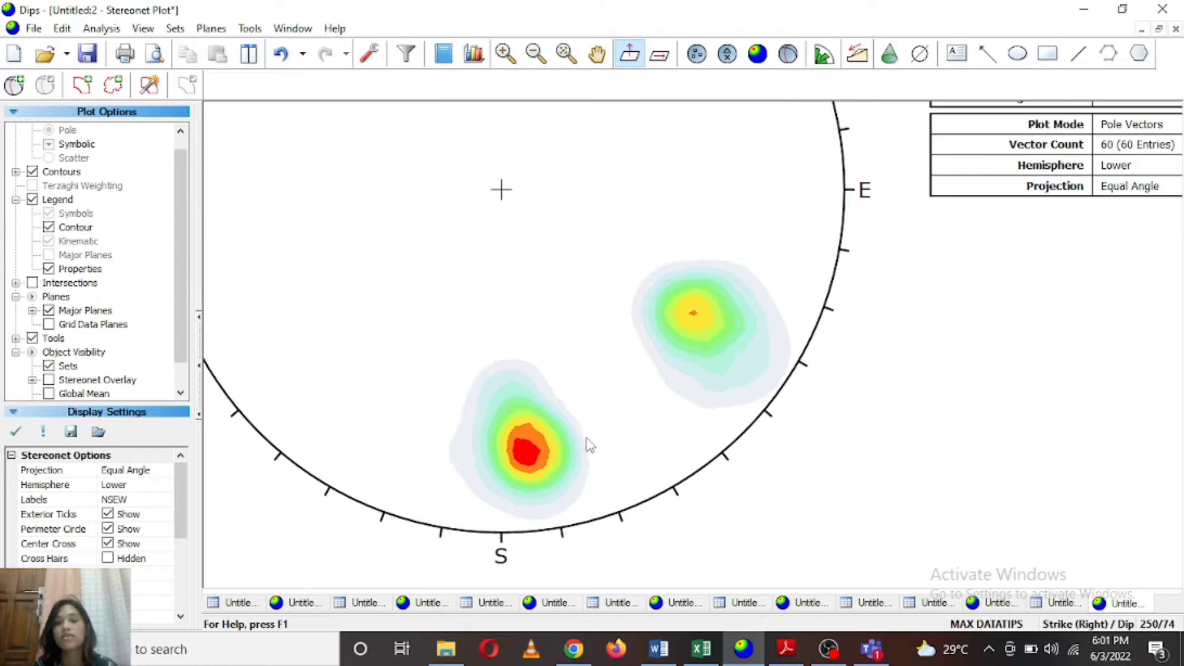
pyautogui.scroll(1, 589, 445)
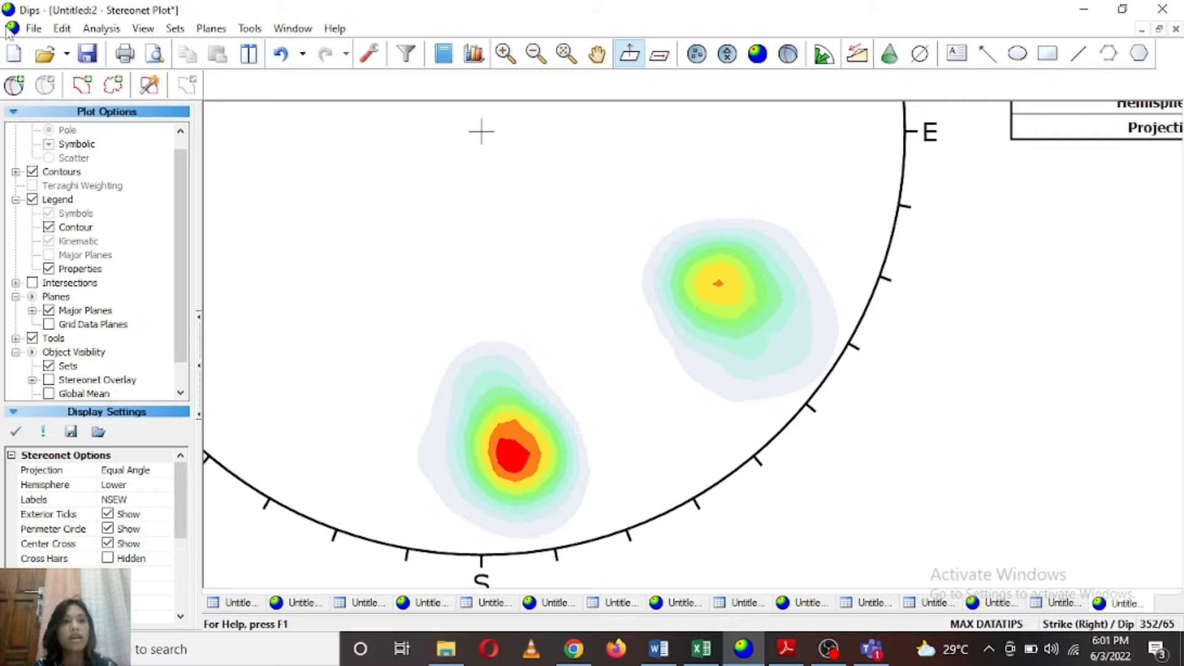
pyautogui.click(15, 86)
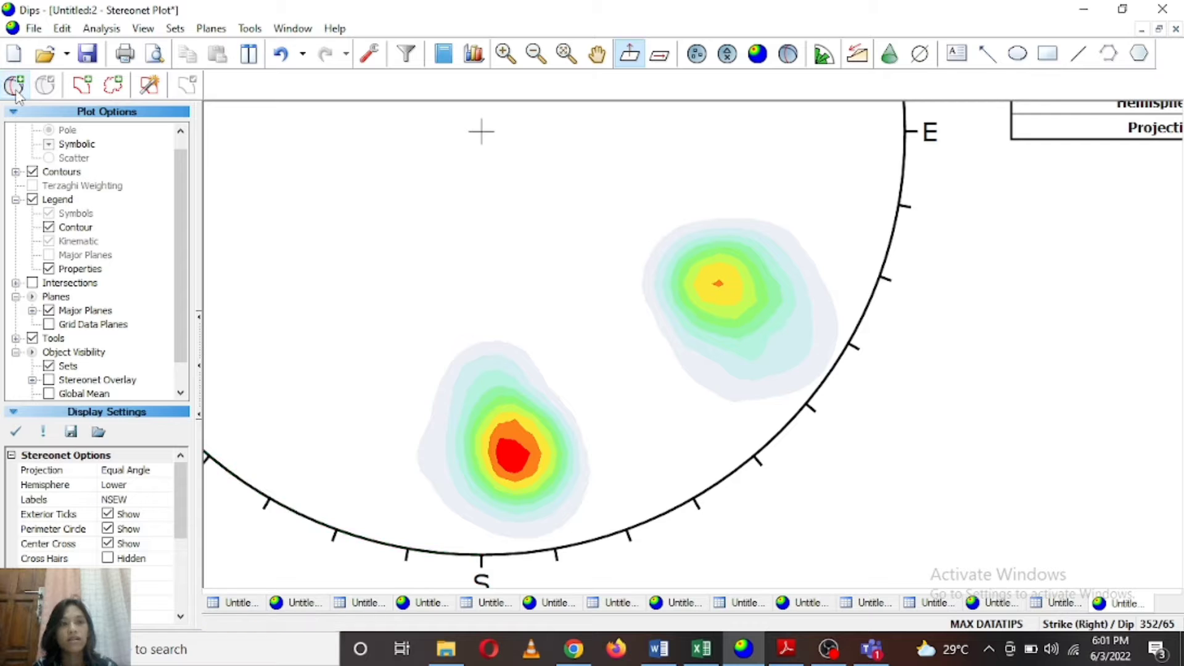
pyautogui.click(15, 86)
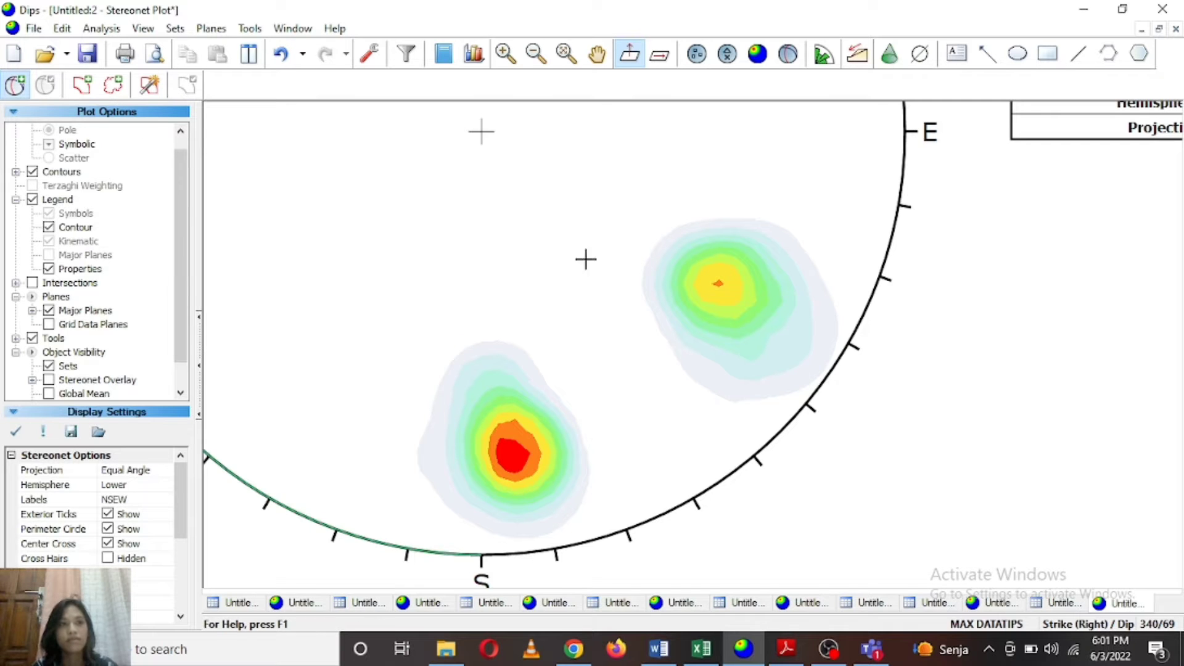
pyautogui.scroll(5, 512, 474)
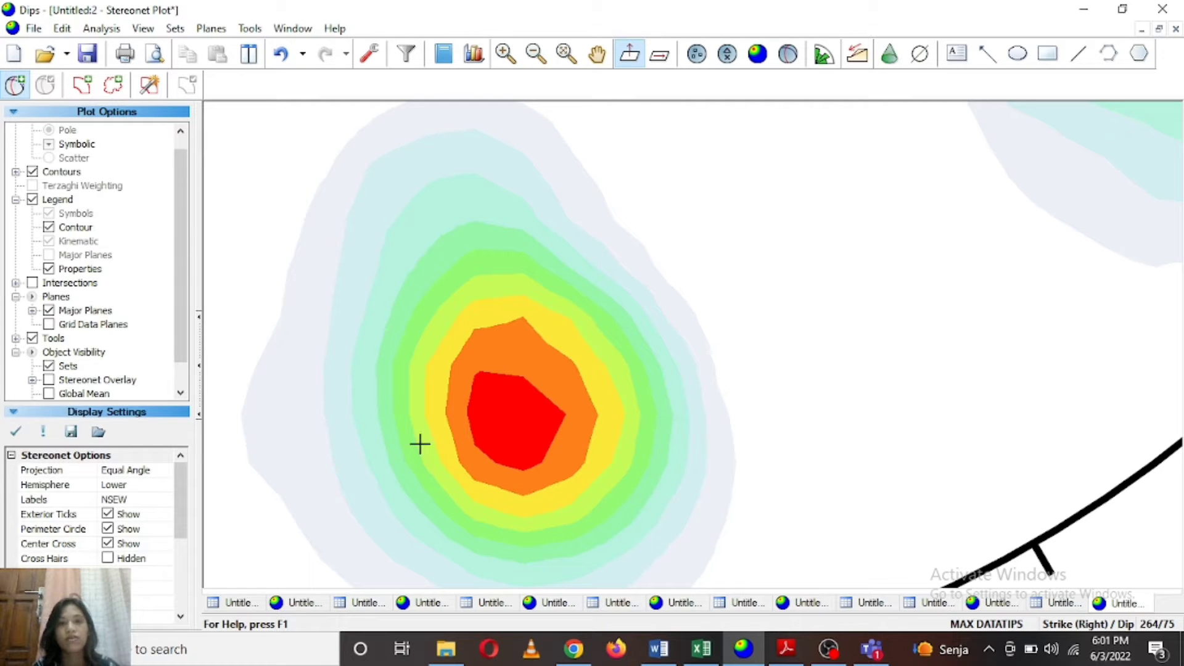
pyautogui.click(515, 423)
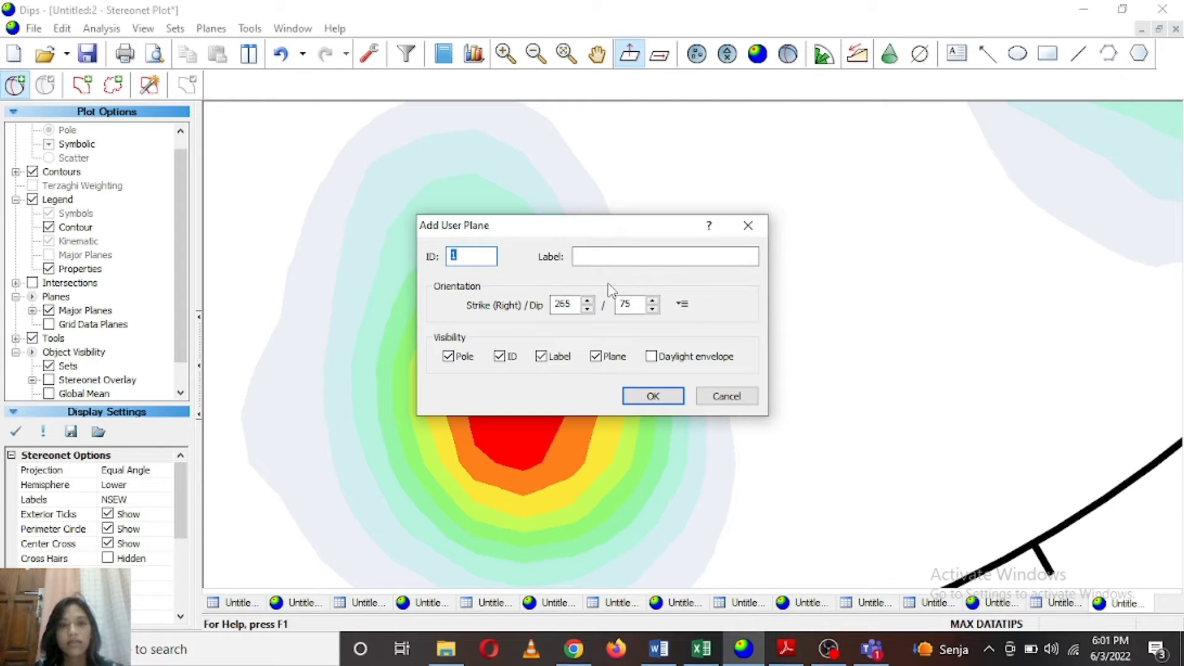
pyautogui.click(609, 254)
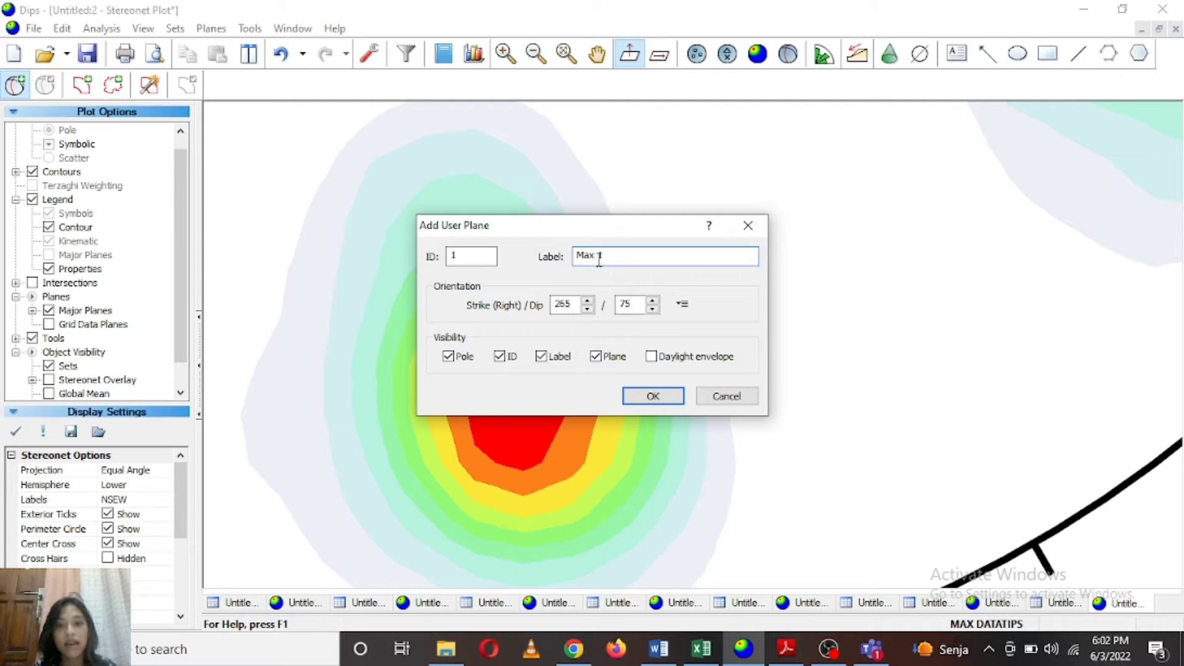
pyautogui.click(596, 357)
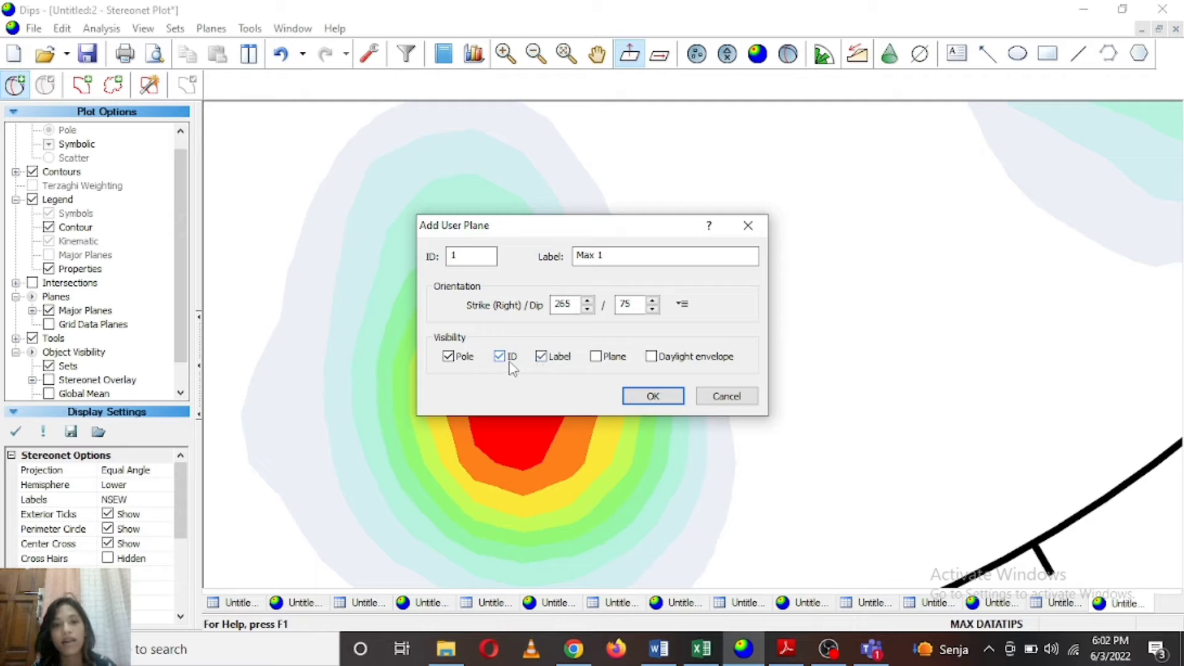
pyautogui.click(653, 397)
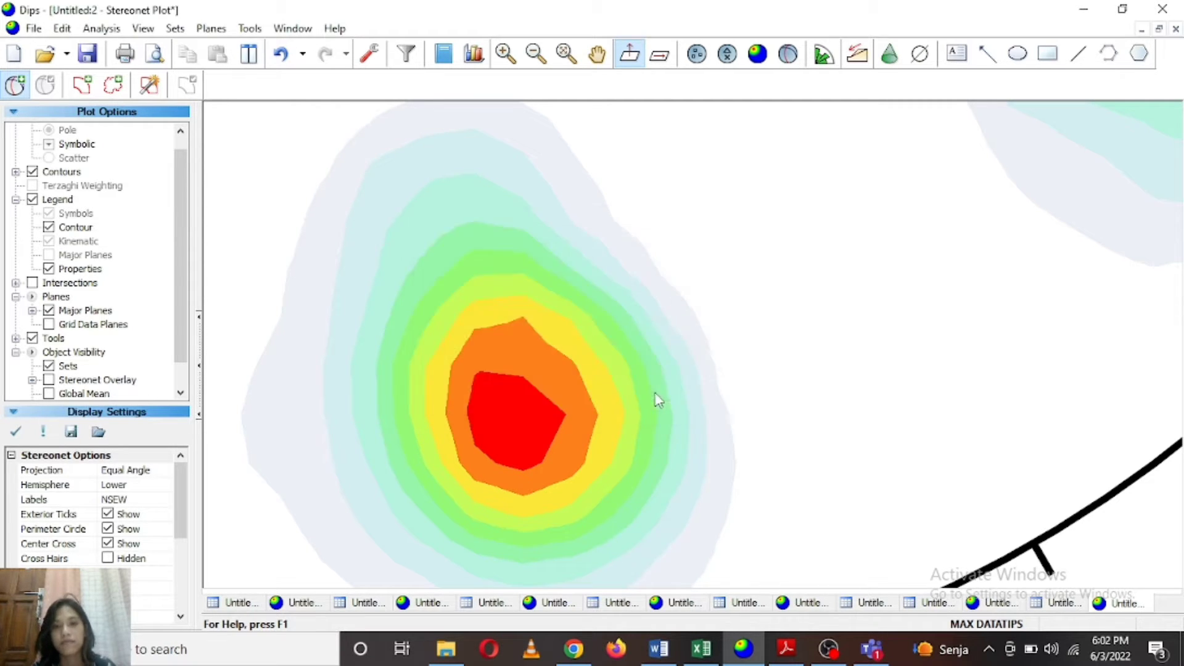
# Add a second user plane at the centre of the southeastern pole concentration, orientation 213/67, labelled "Max 2", with its ID hidden.
pyautogui.scroll(-3, 656, 401)
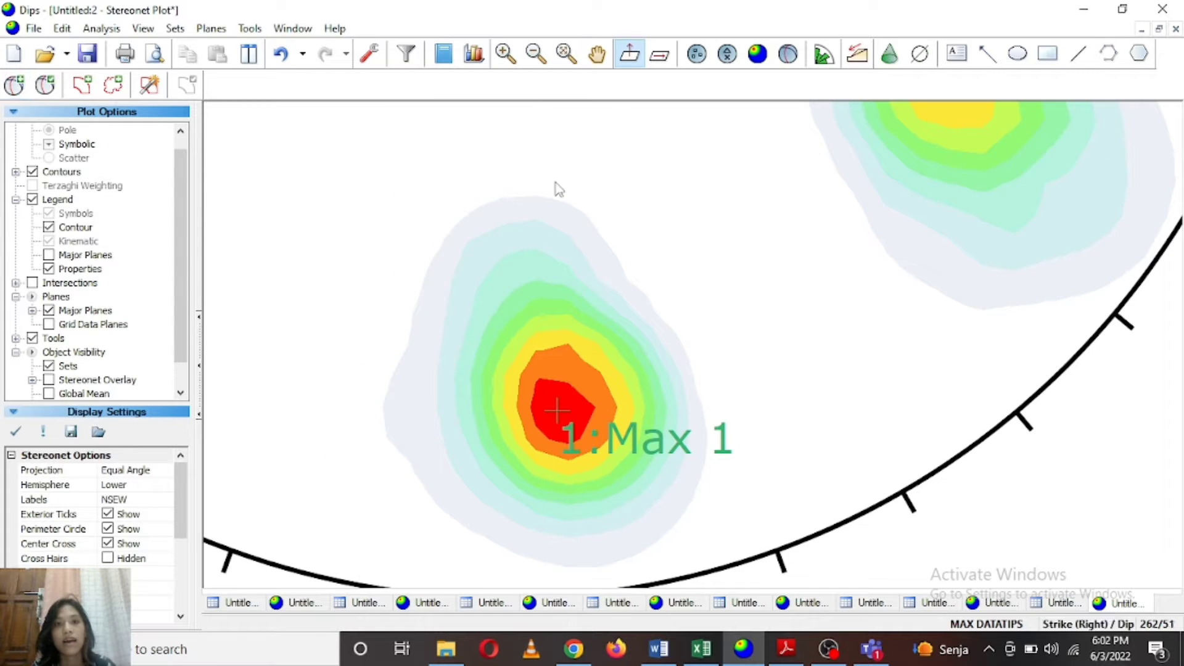
pyautogui.click(596, 54)
pyautogui.moveTo(861, 195); pyautogui.dragTo(548, 417)
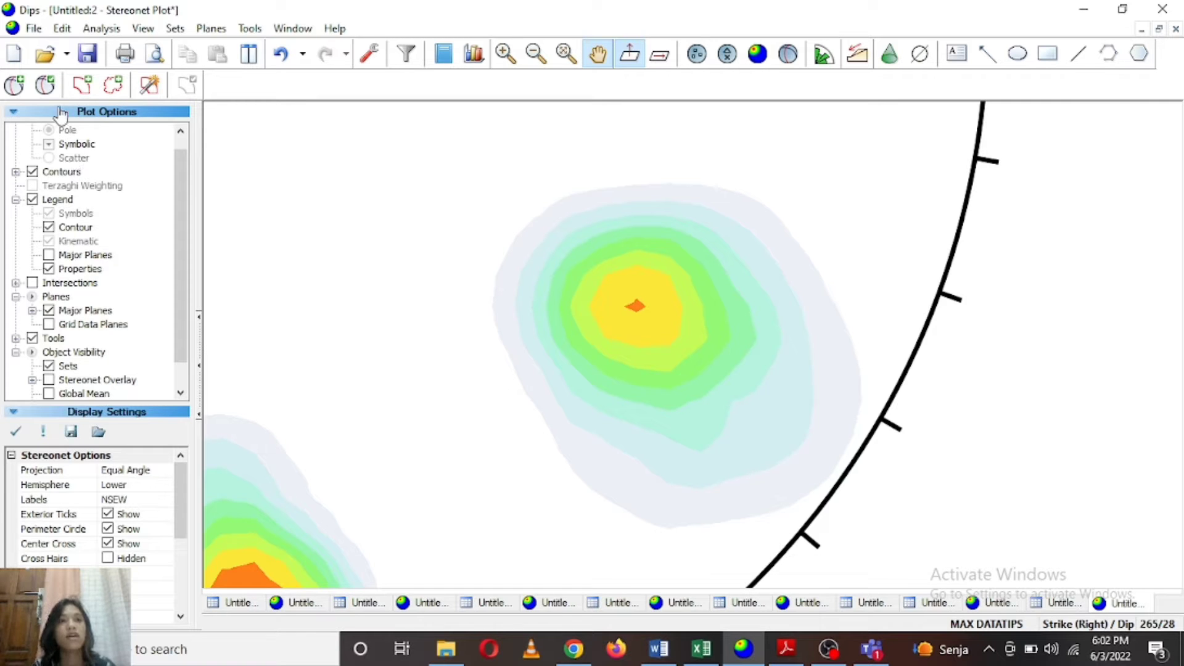
pyautogui.click(14, 85)
pyautogui.scroll(3, 730, 315)
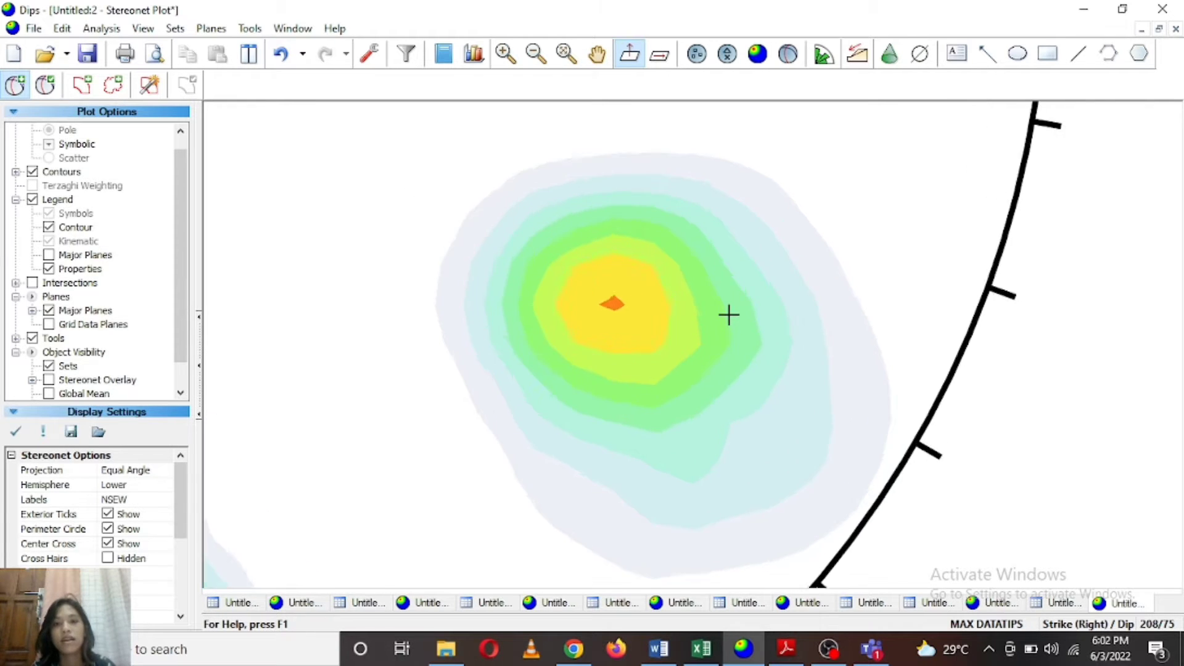
pyautogui.click(585, 302)
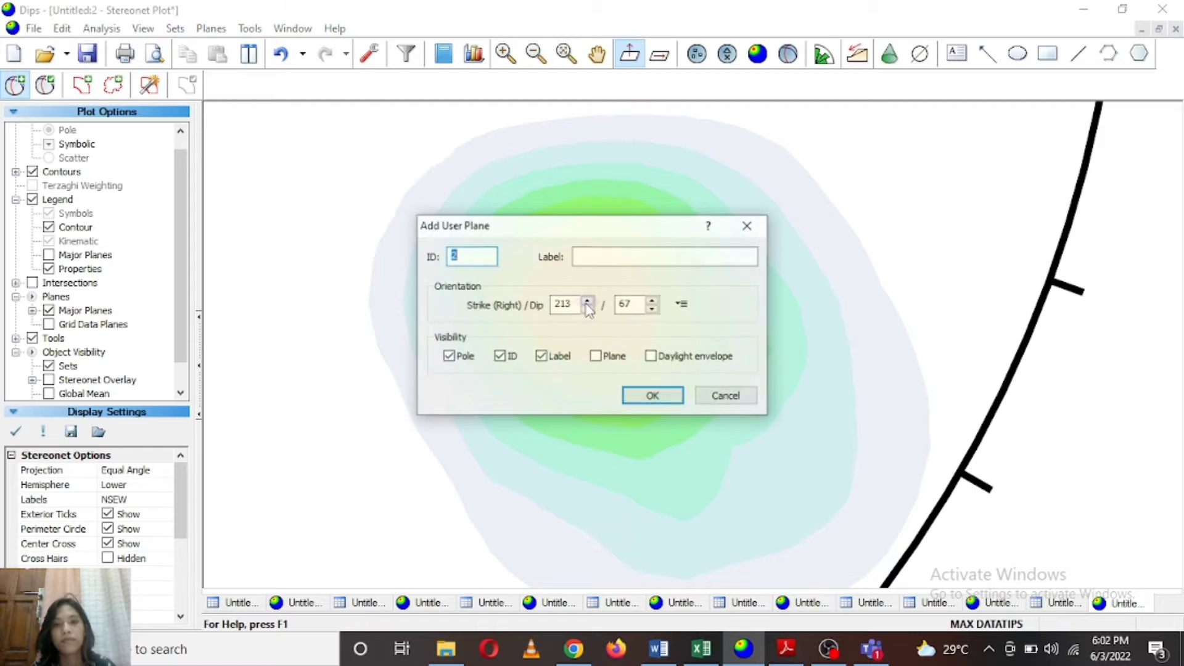
pyautogui.click(598, 255)
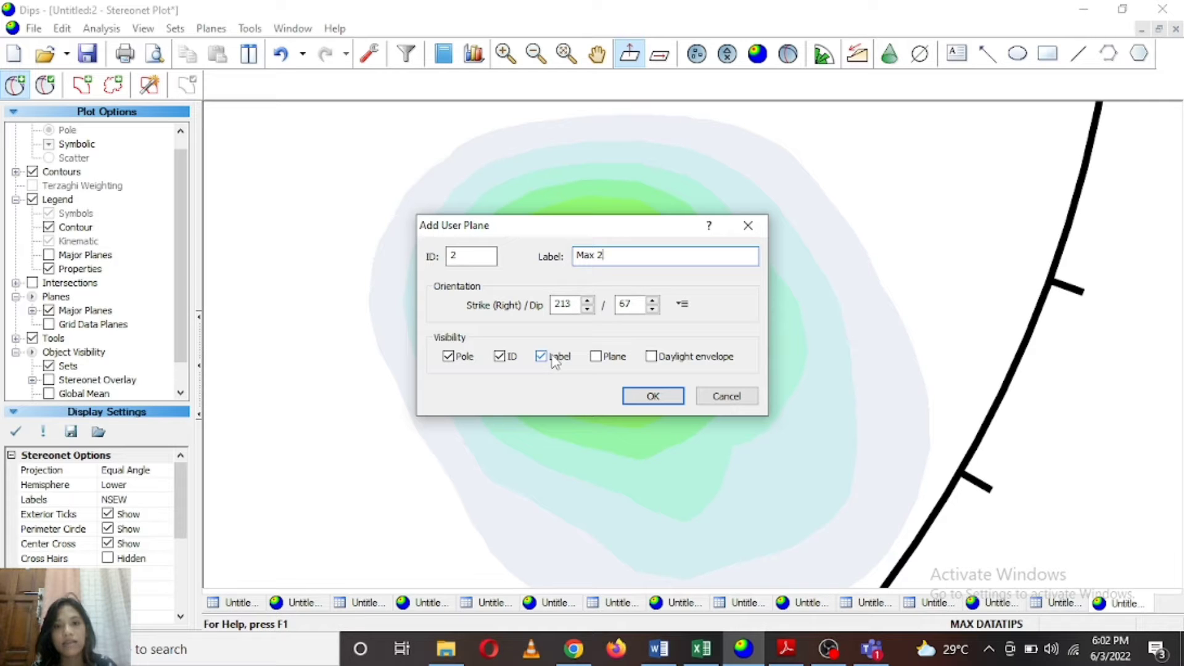
pyautogui.click(499, 356)
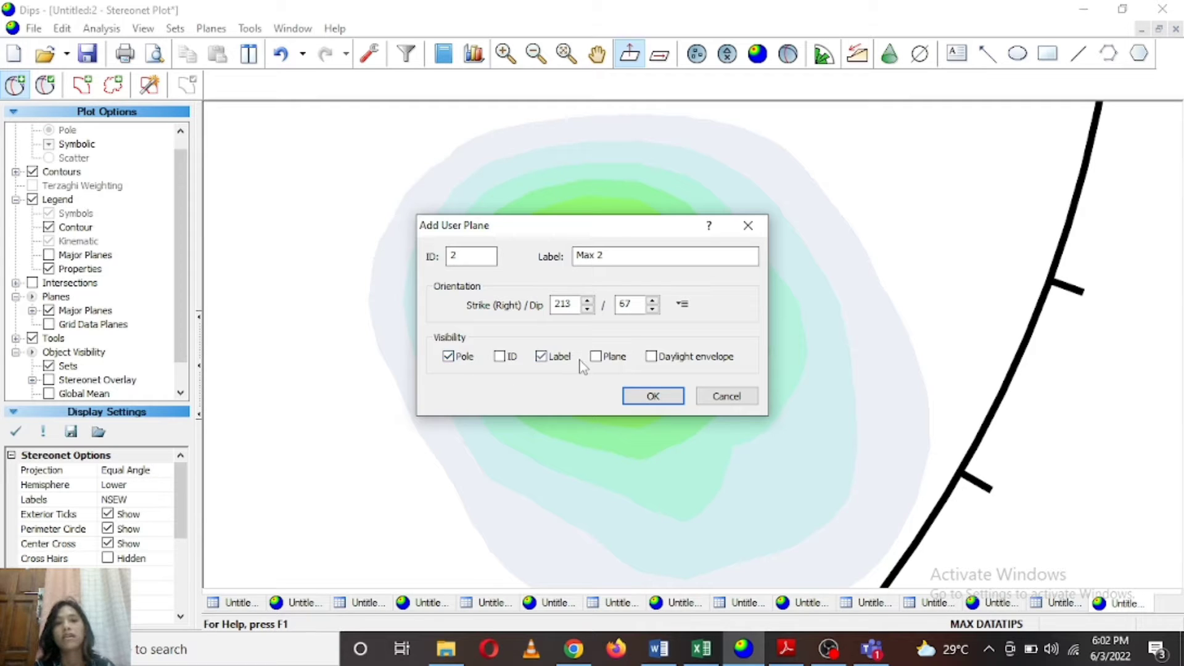
pyautogui.click(643, 397)
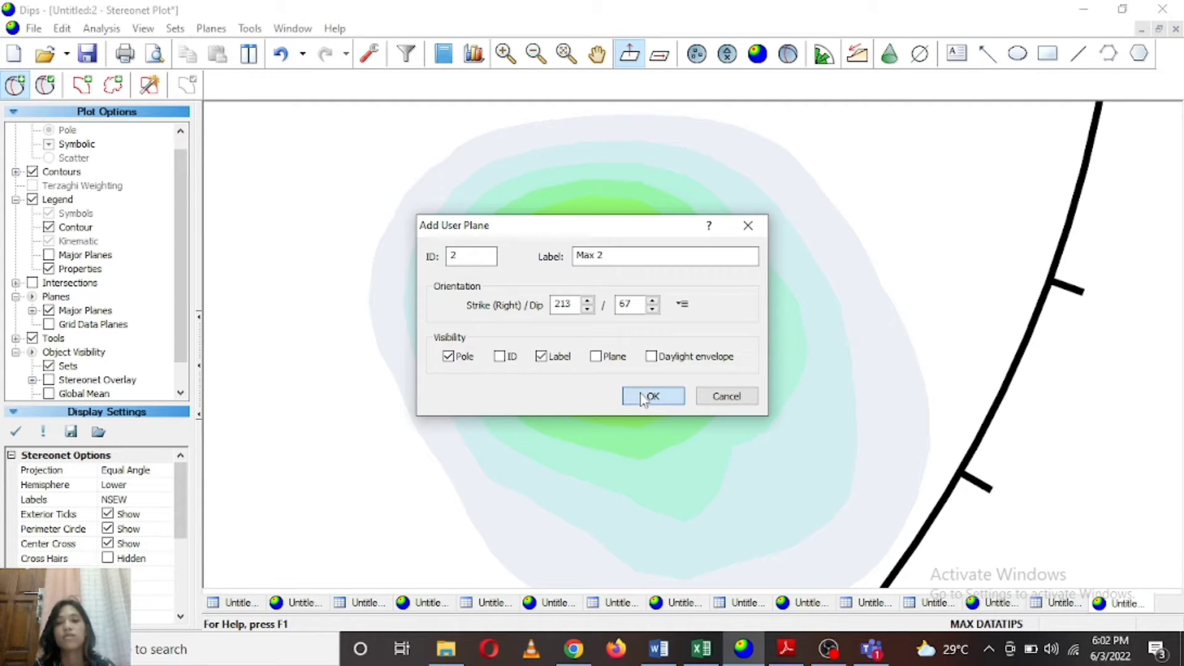
pyautogui.scroll(3, 706, 369)
pyautogui.scroll(-1, 706, 370)
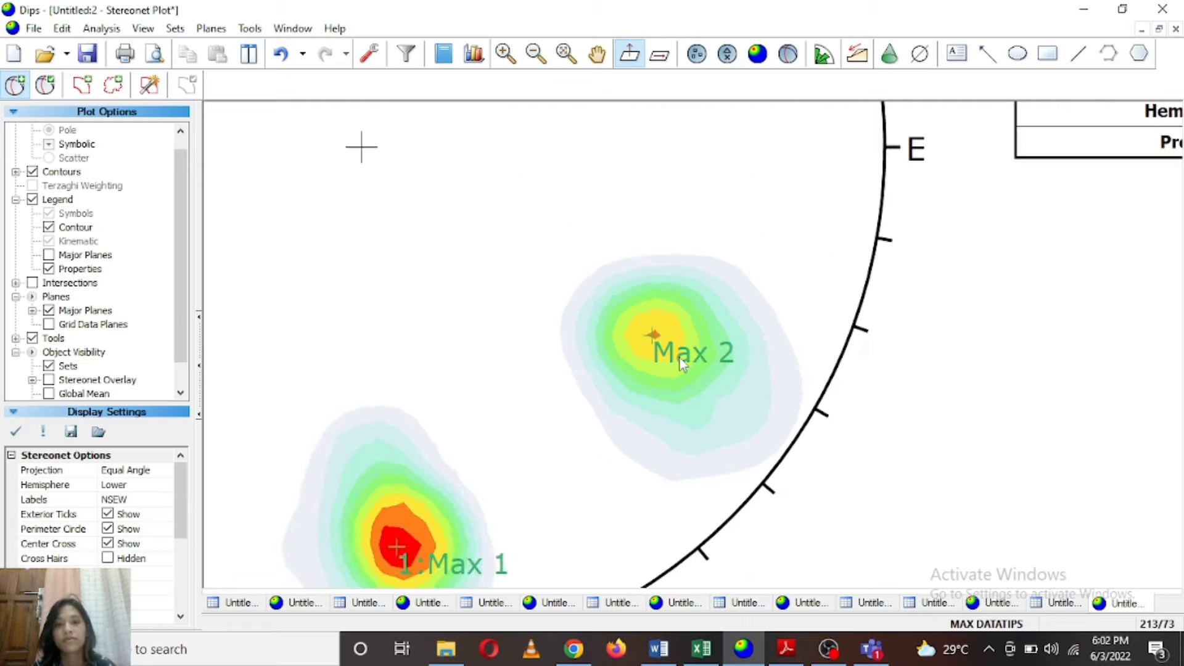
pyautogui.click(597, 54)
pyautogui.moveTo(529, 423); pyautogui.dragTo(620, 396)
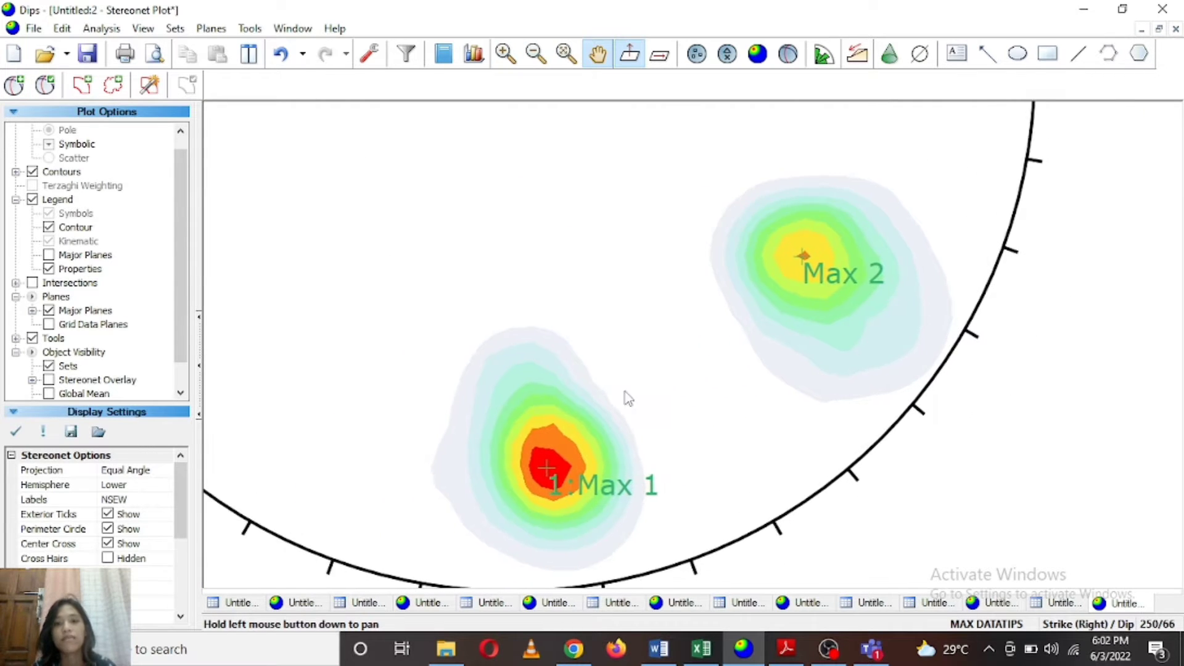
pyautogui.scroll(-1, 635, 298)
pyautogui.moveTo(613, 245); pyautogui.dragTo(592, 312)
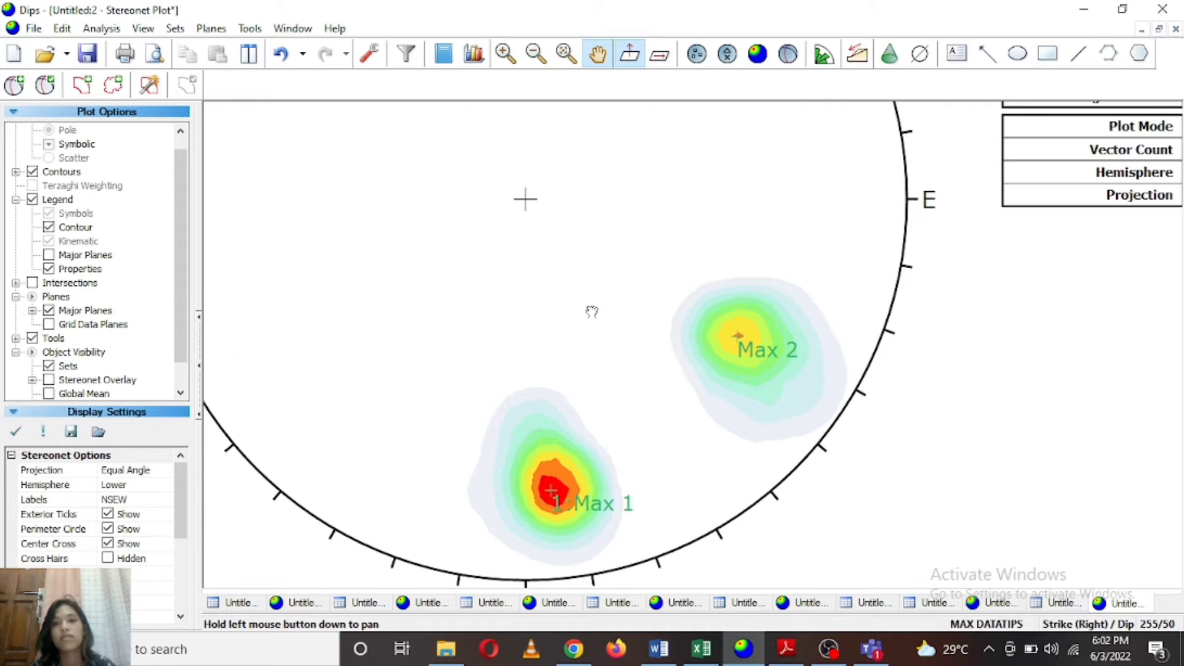
pyautogui.click(14, 85)
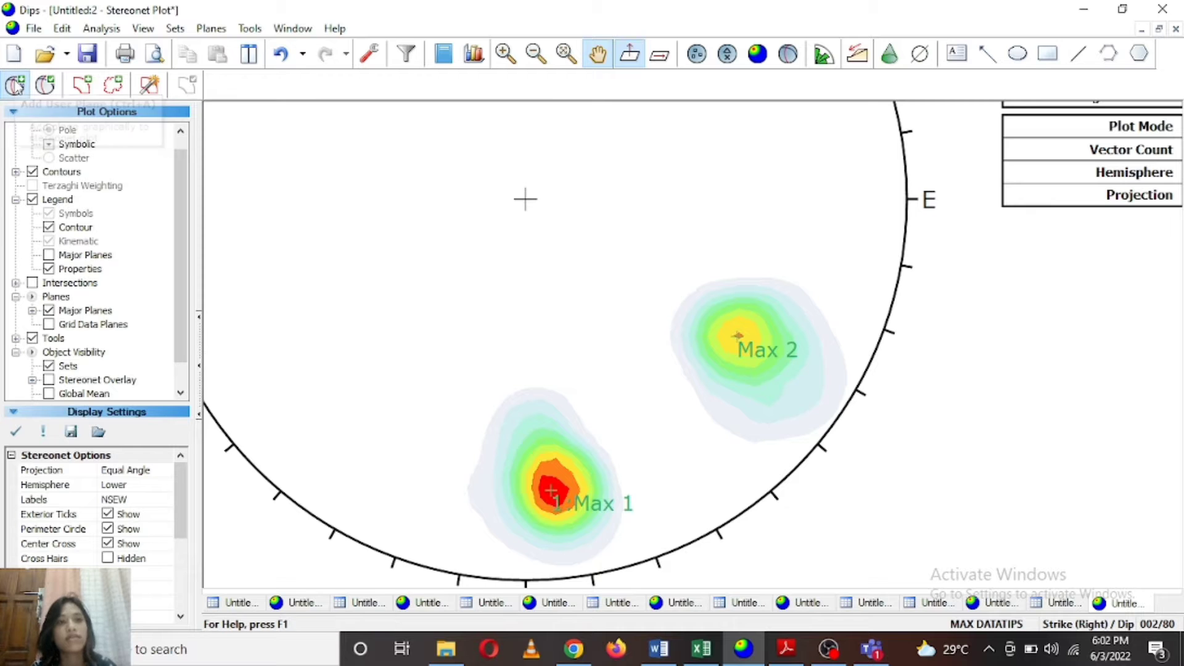
pyautogui.scroll(-2, 431, 251)
pyautogui.scroll(2, 602, 419)
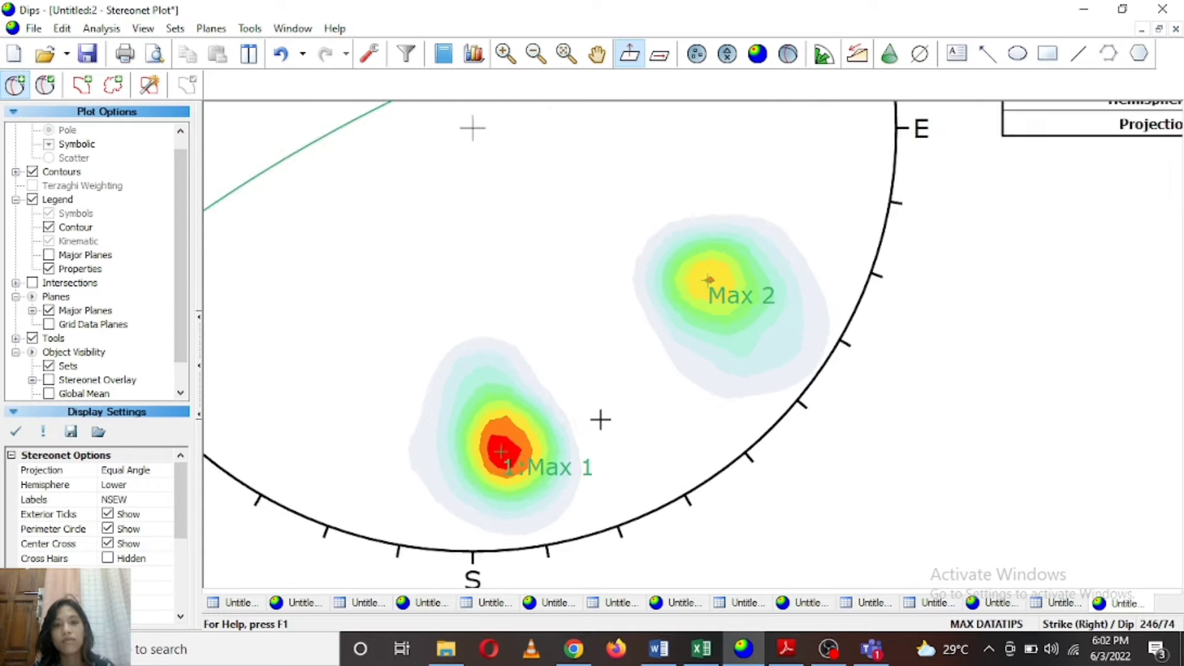
pyautogui.scroll(3, 419, 490)
pyautogui.click(475, 459)
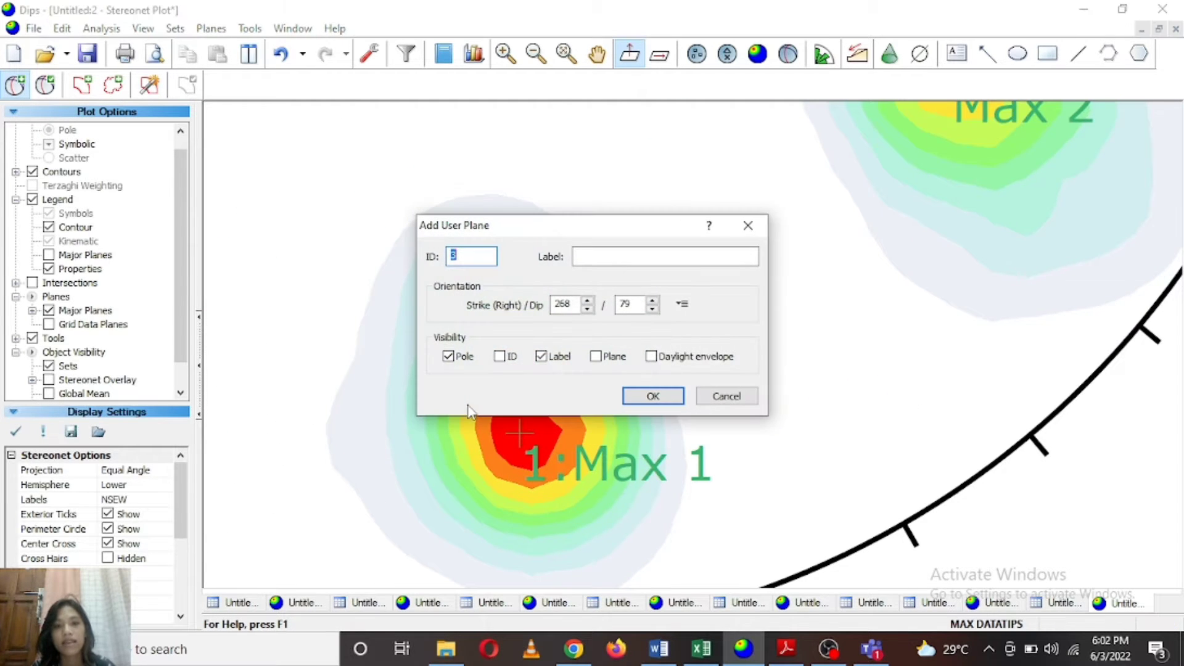
pyautogui.click(748, 225)
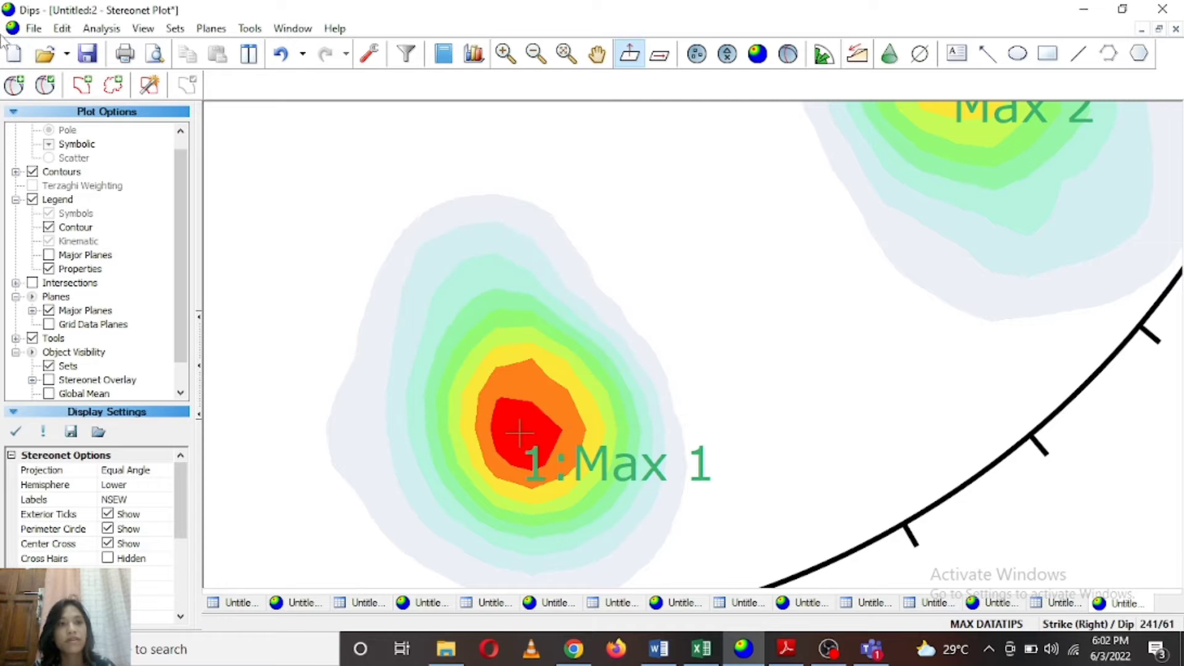
# Review the orientation and visibility settings of the Max 1 and Max 2 user planes.
pyautogui.click(597, 54)
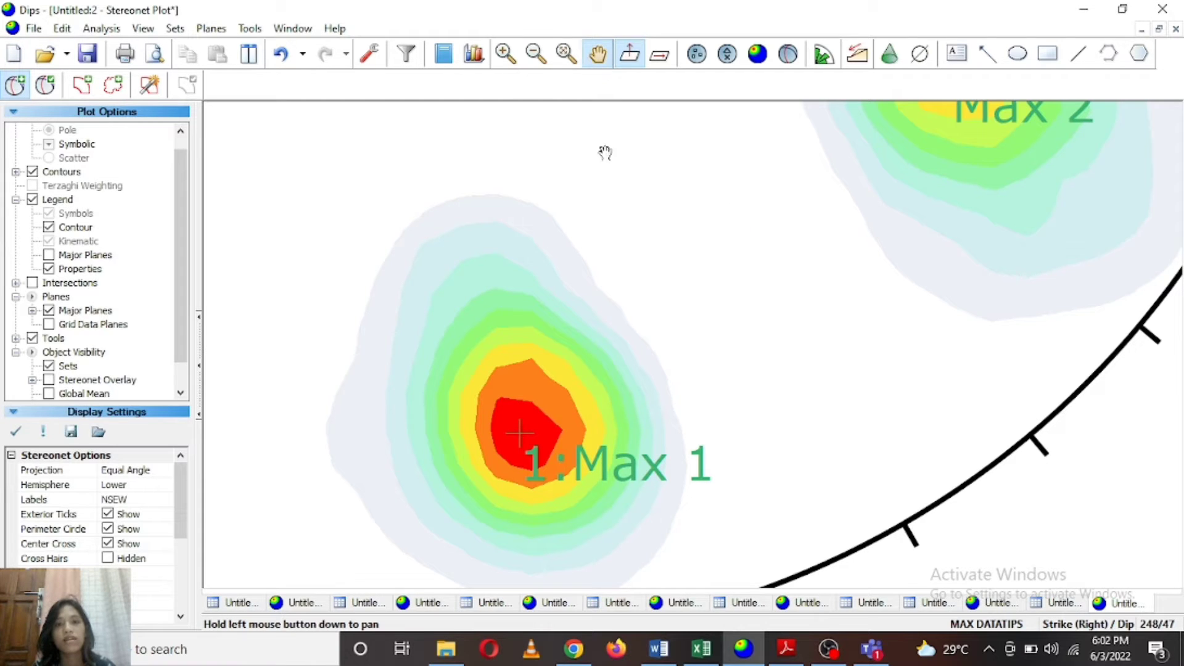
pyautogui.scroll(-1, 504, 470)
pyautogui.scroll(2, 505, 469)
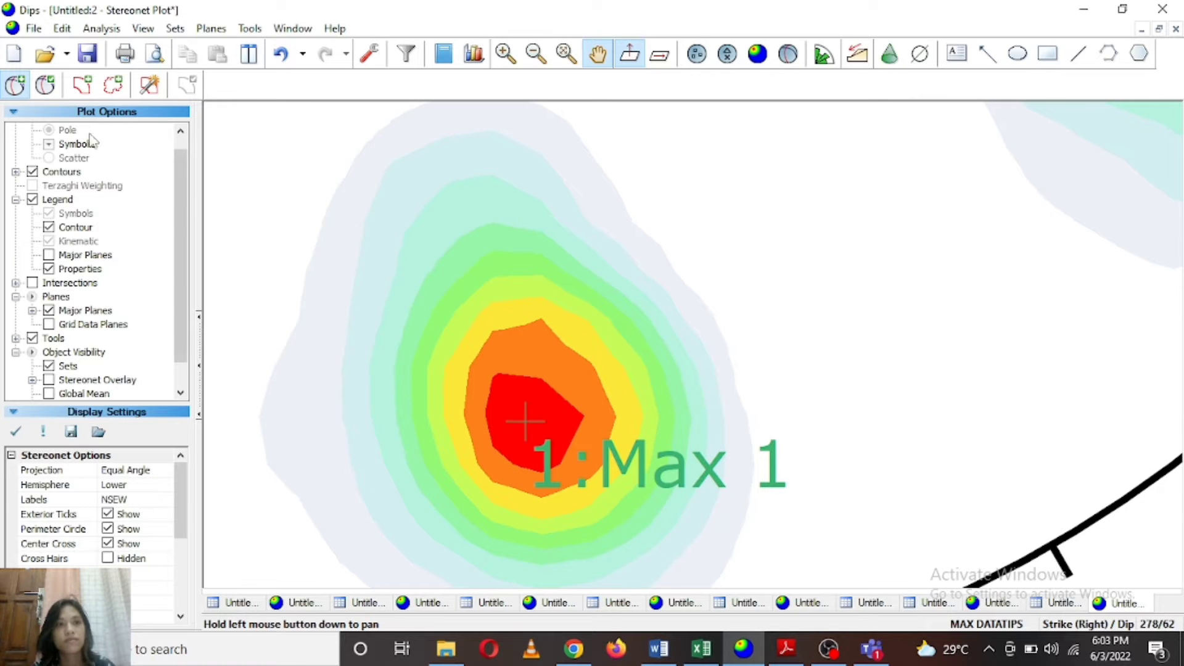
pyautogui.click(45, 85)
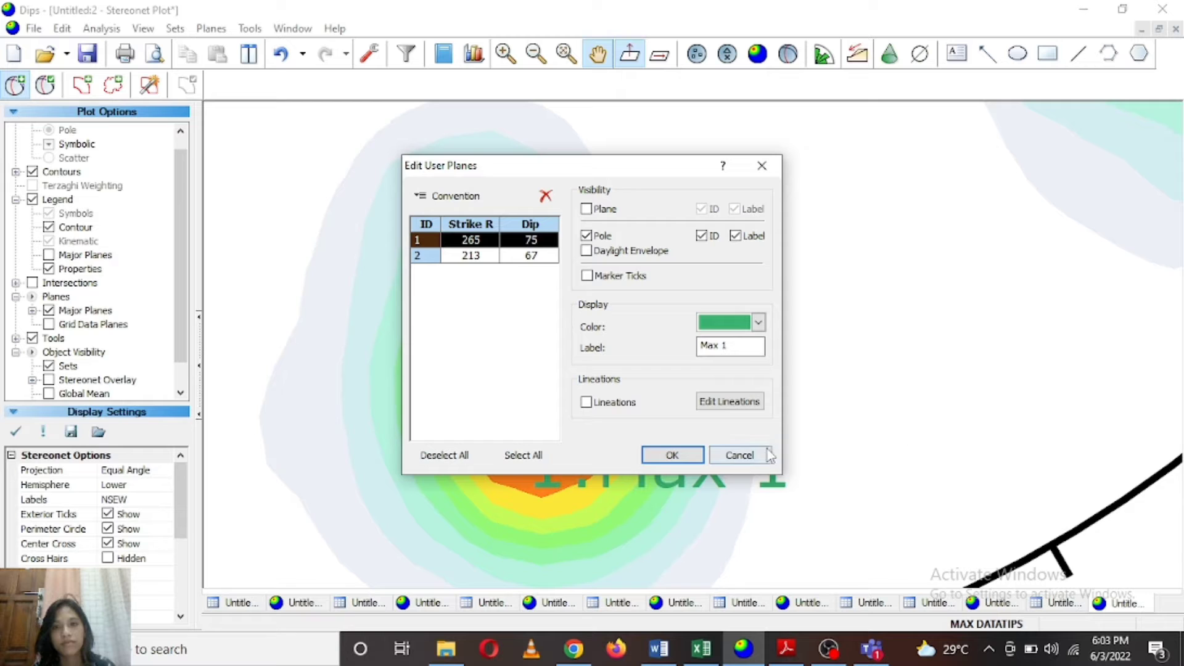
pyautogui.click(455, 258)
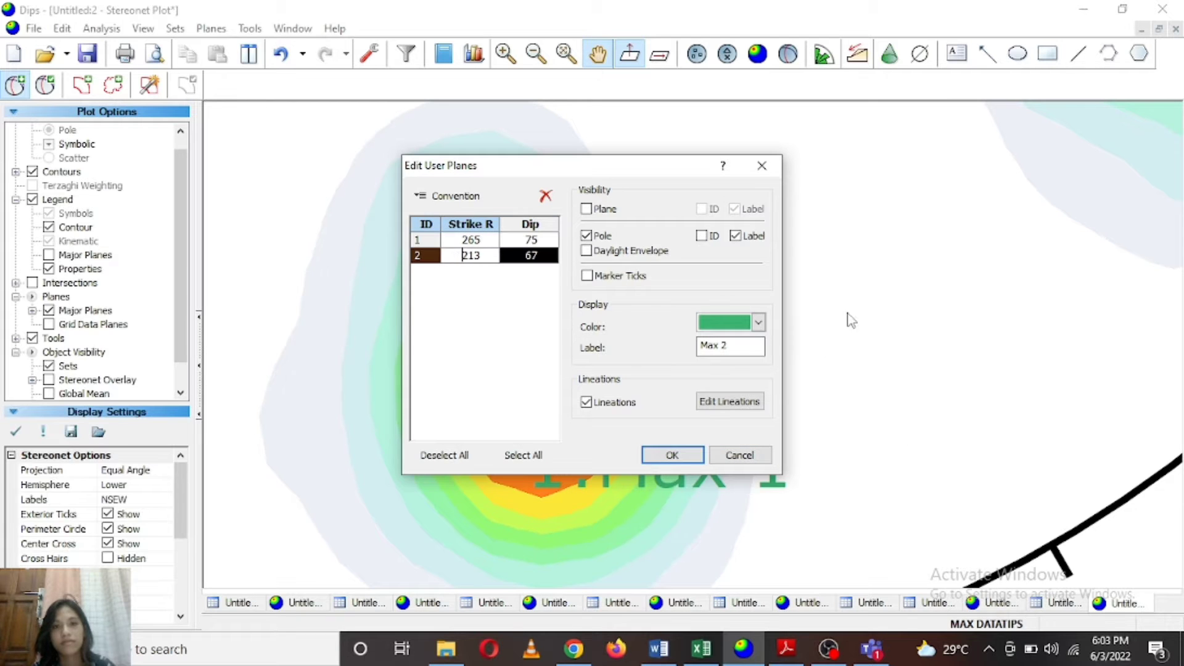
pyautogui.click(693, 456)
# Add a user plane at the Max 1 pole, orientation 265/75, labelled "P1", with its plane trace shown and its pole hidden.
pyautogui.click(530, 416)
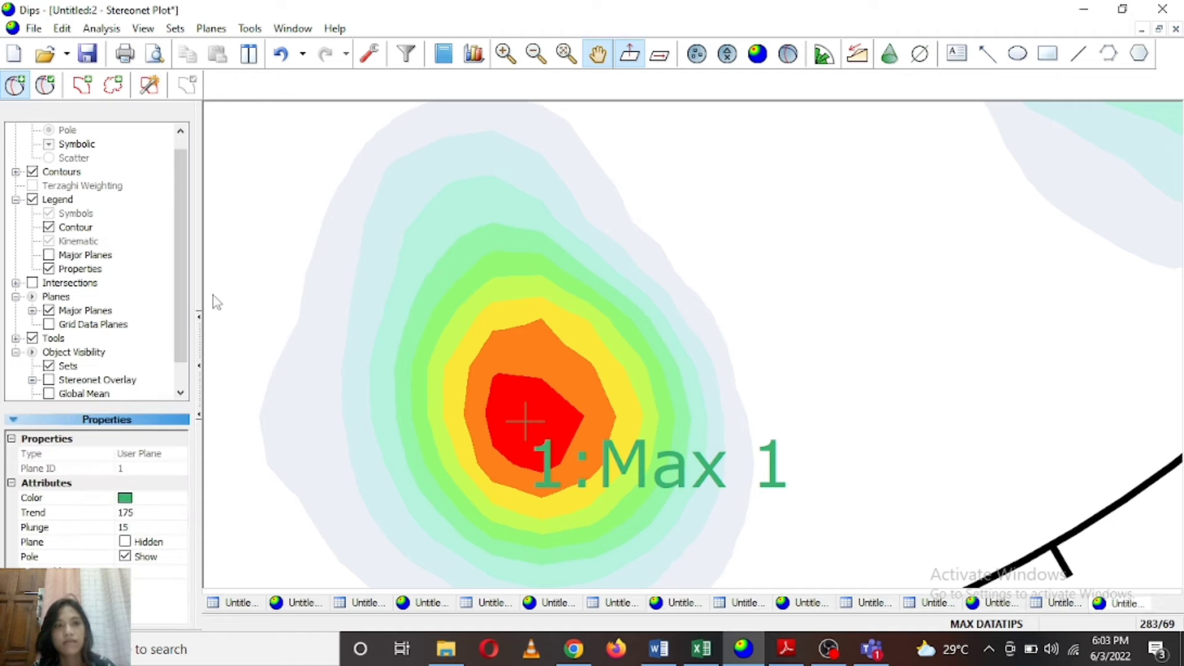
pyautogui.click(428, 410)
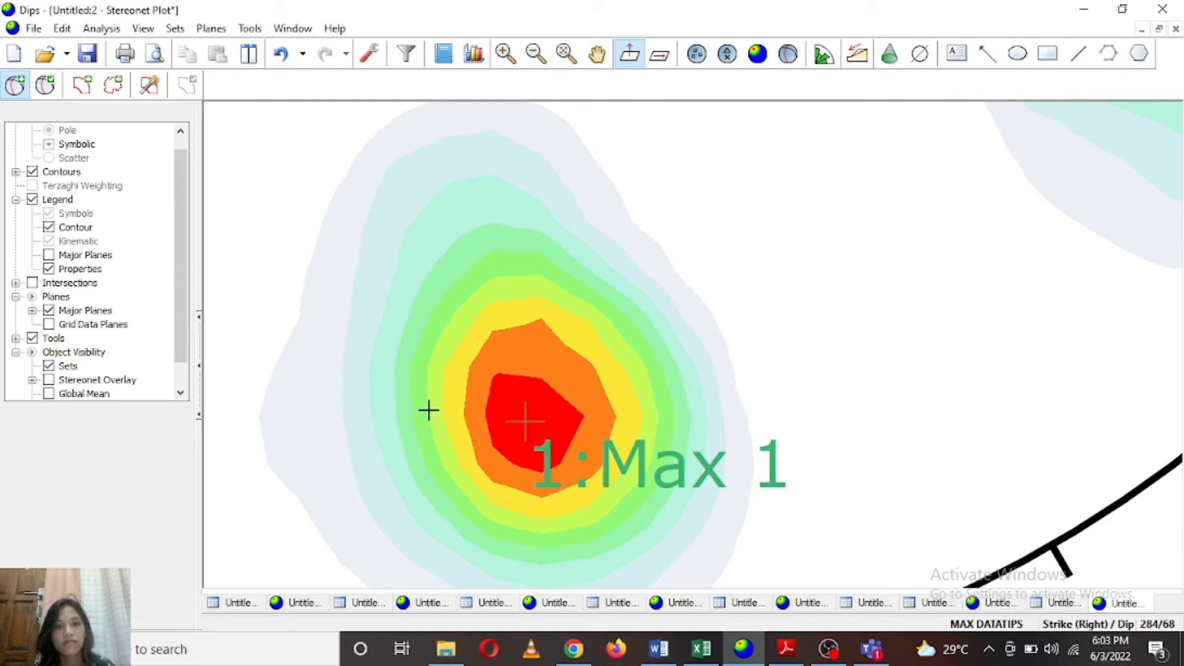
pyautogui.click(526, 424)
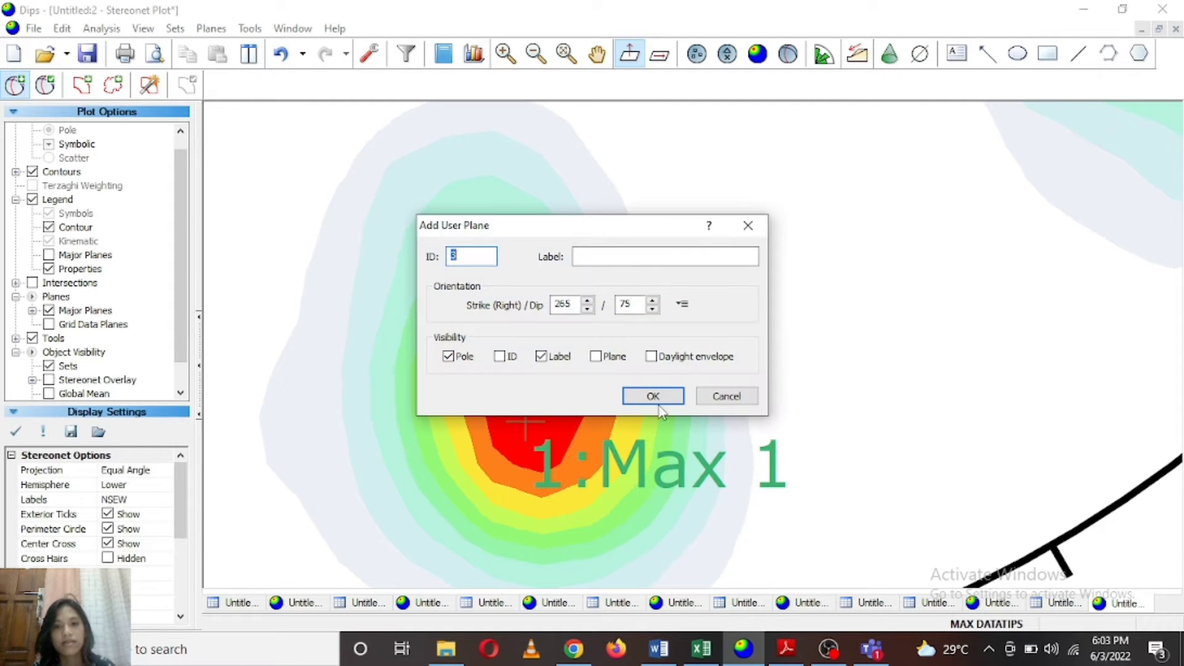
pyautogui.click(628, 257)
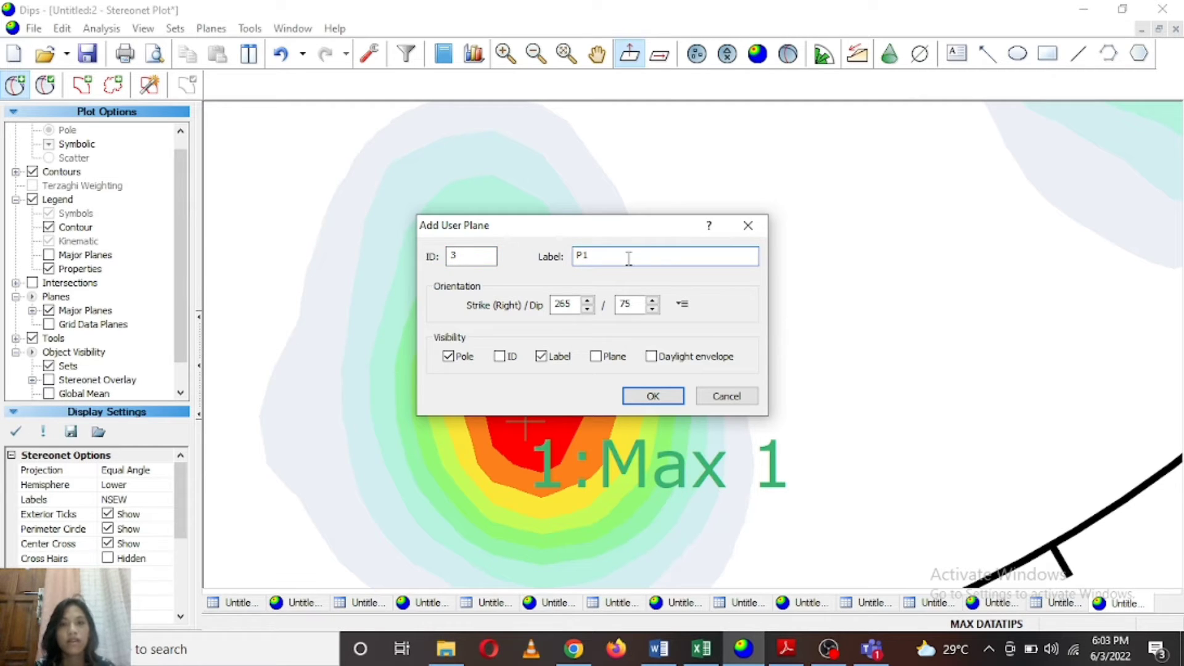
pyautogui.click(449, 358)
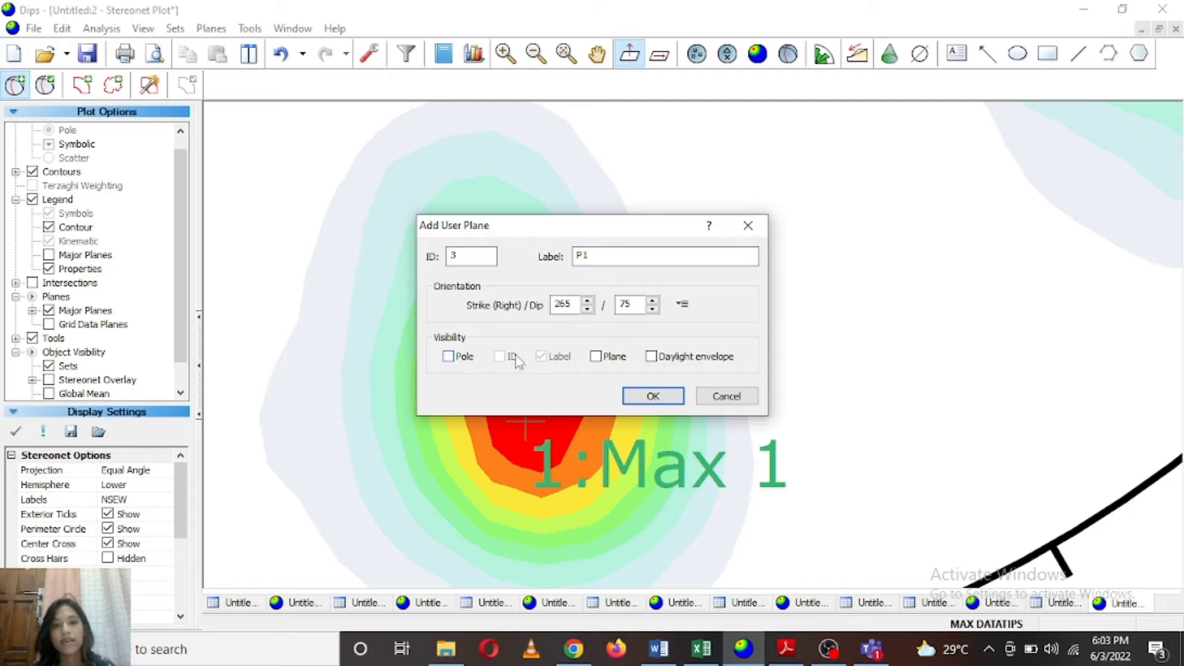
pyautogui.click(596, 357)
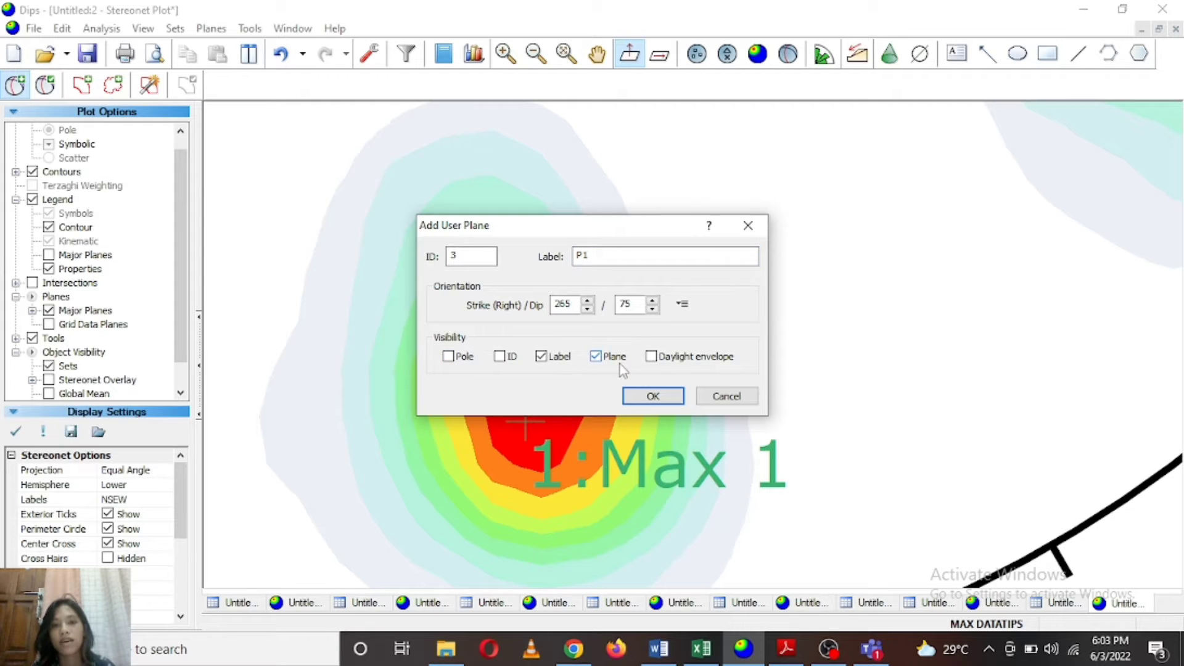
pyautogui.click(638, 399)
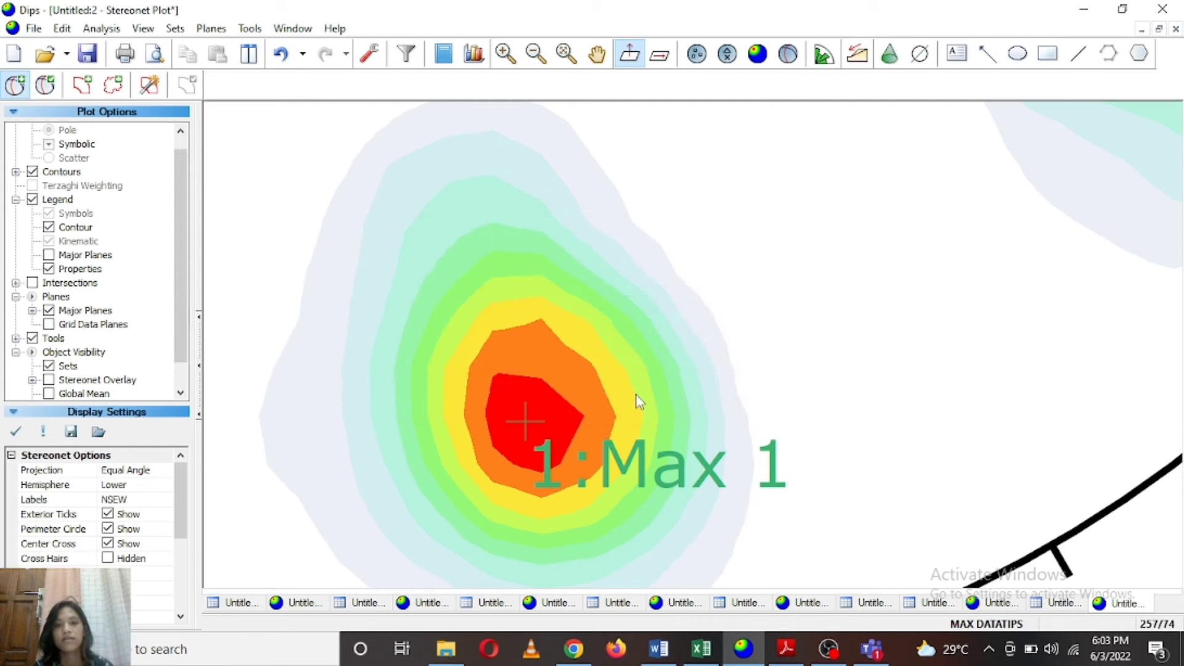
# Add a user plane at the Max 2 pole, orientation 213/67, labelled "P2", showing only its label and plane trace.
pyautogui.scroll(-2, 636, 395)
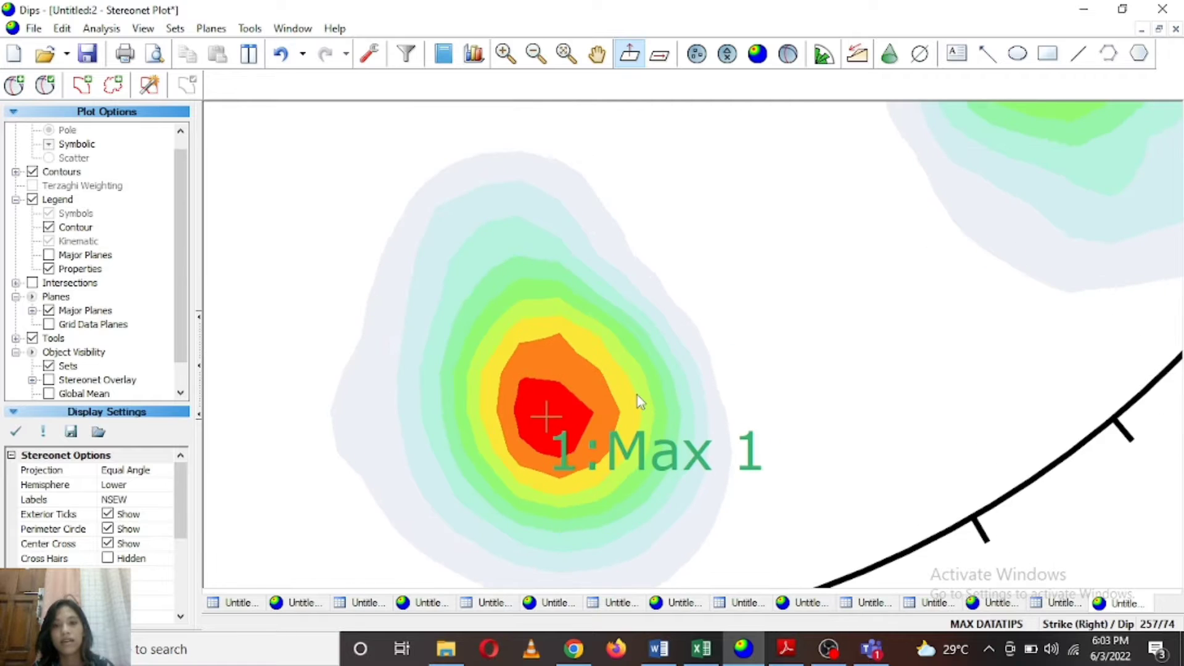
pyautogui.scroll(-1, 637, 394)
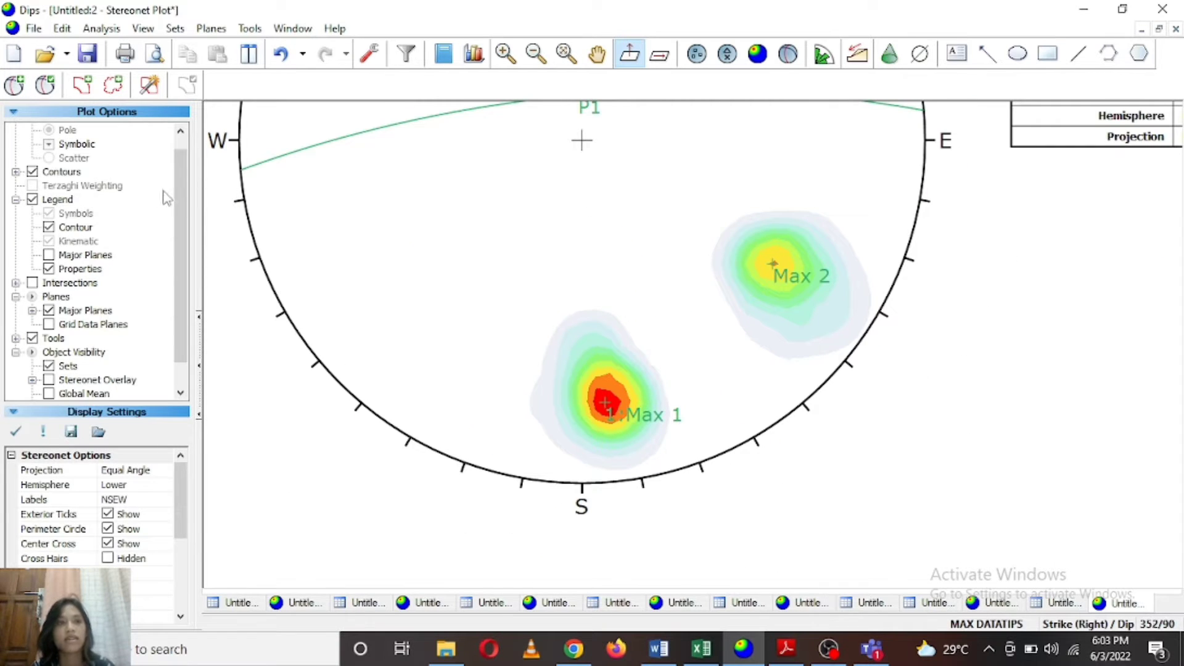
pyautogui.click(14, 84)
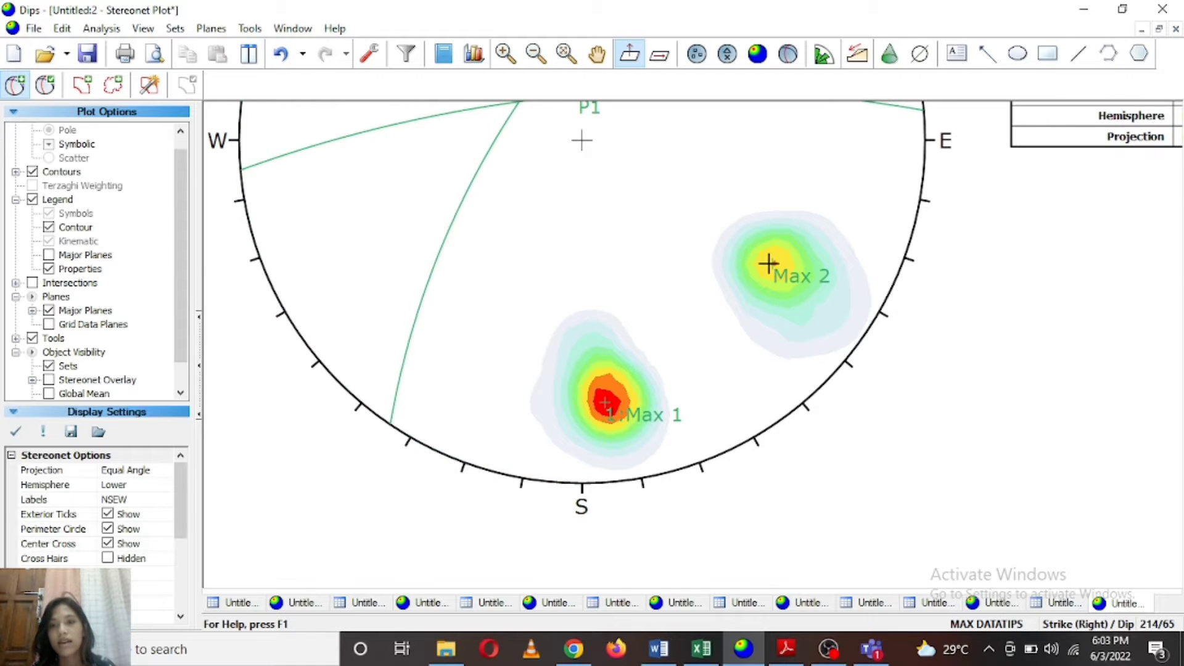
pyautogui.scroll(3, 769, 259)
pyautogui.scroll(2, 738, 259)
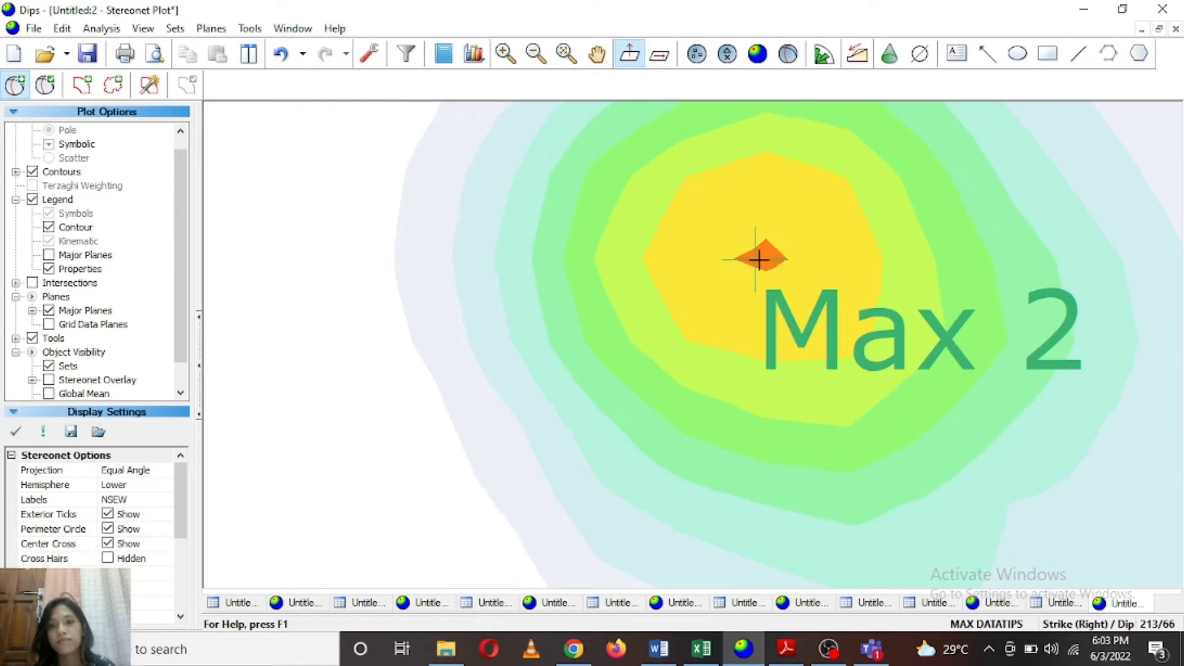
pyautogui.click(753, 258)
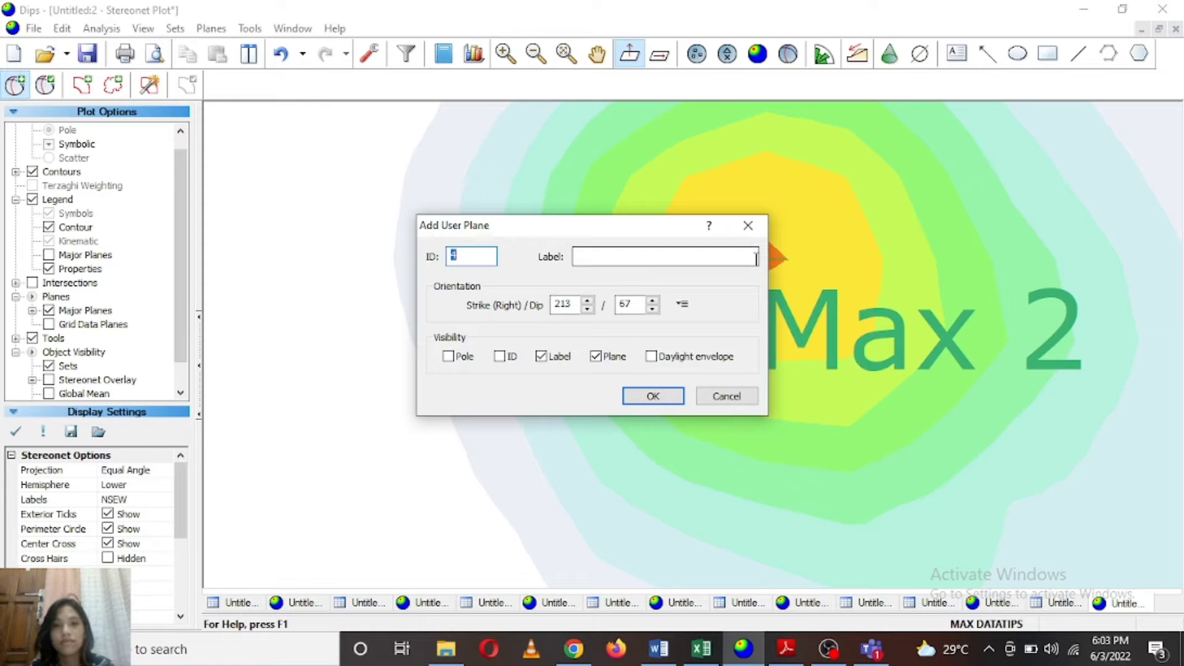
pyautogui.click(709, 254)
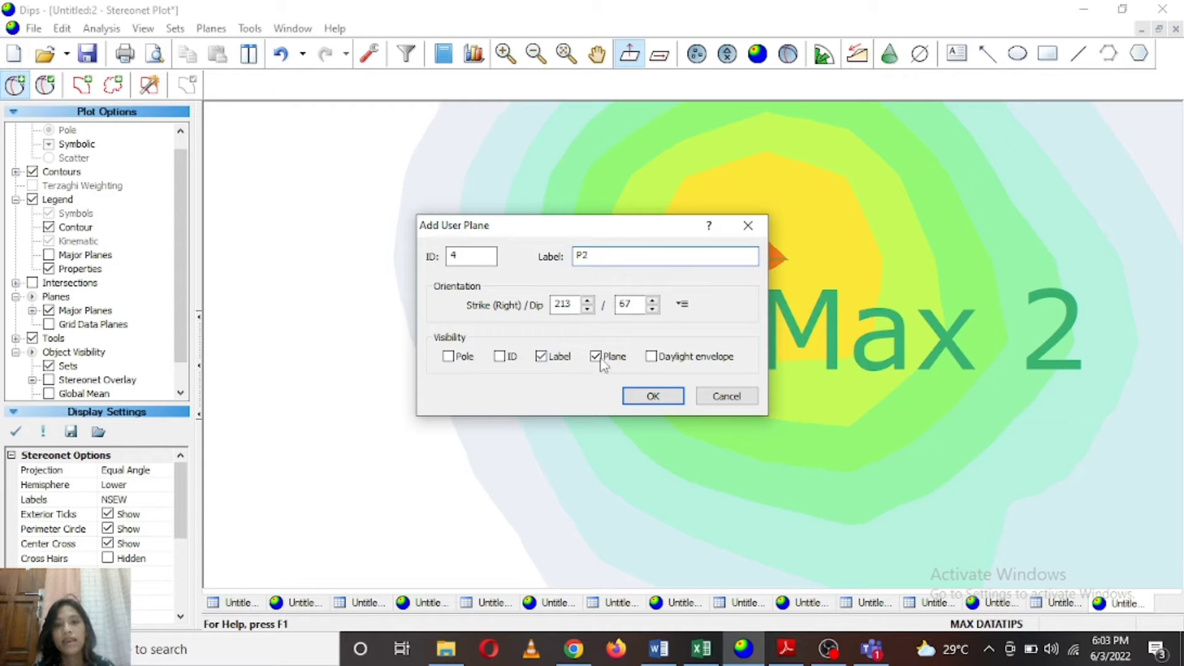
pyautogui.click(645, 397)
# Examine the P1 and P2 plane traces across the stereonet and locate where they cross.
pyautogui.scroll(-4, 722, 320)
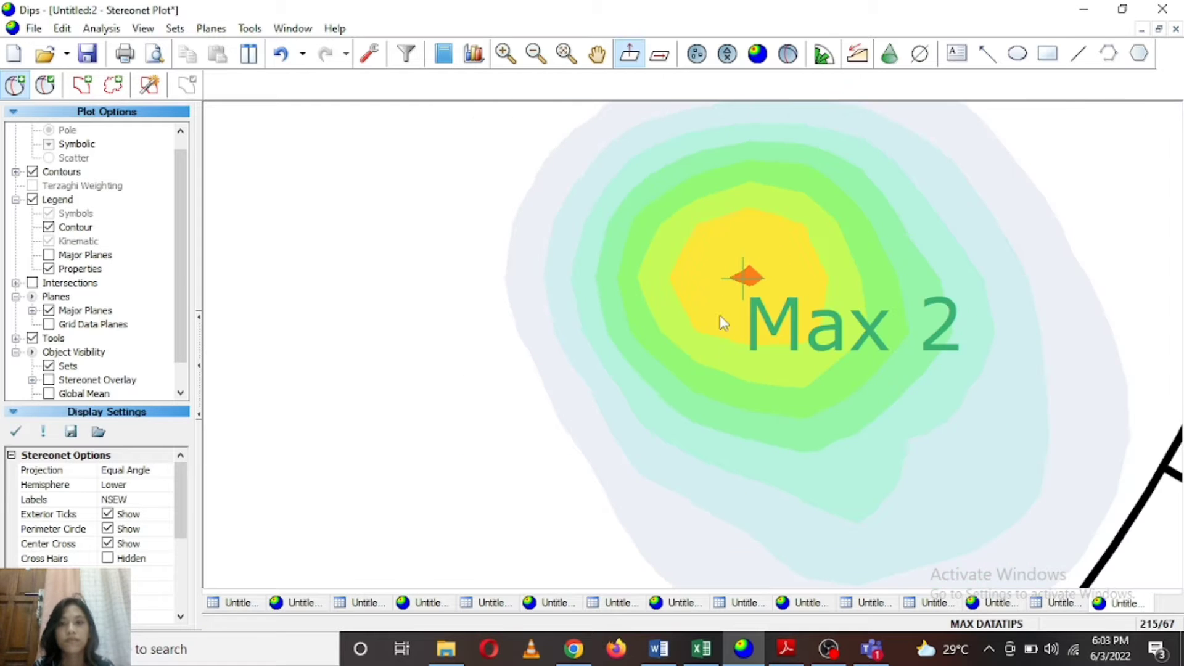
pyautogui.scroll(-5, 555, 148)
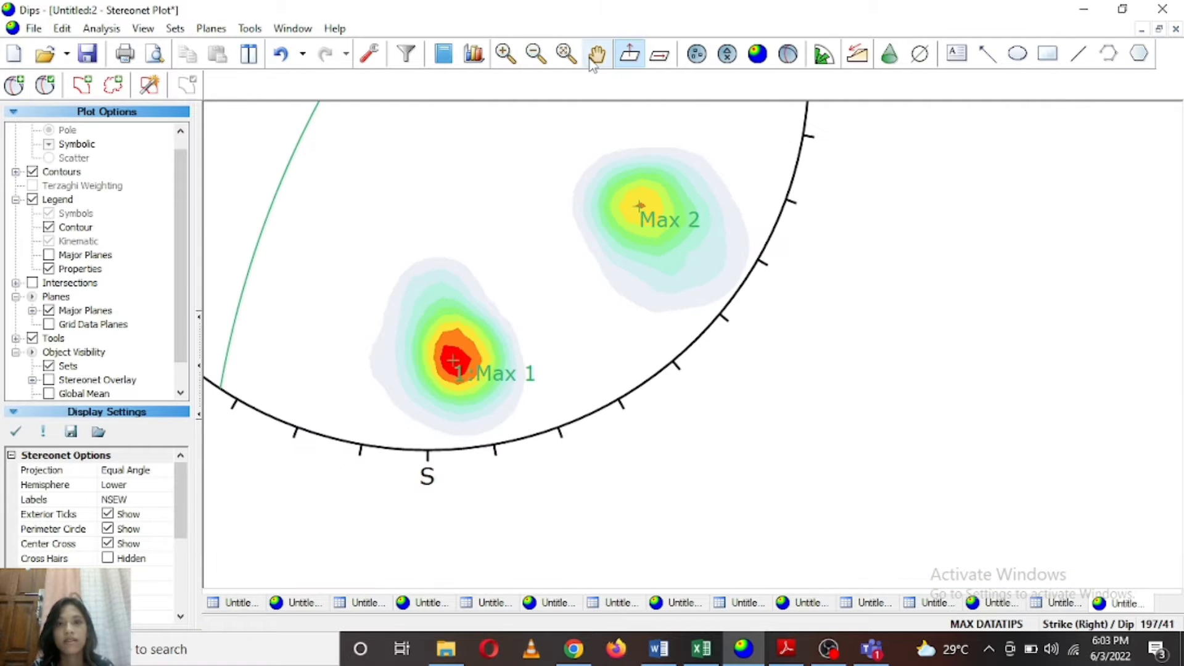
pyautogui.click(597, 53)
pyautogui.scroll(3, 578, 369)
pyautogui.scroll(-3, 578, 368)
pyautogui.moveTo(470, 237); pyautogui.dragTo(569, 376)
pyautogui.scroll(-2, 569, 376)
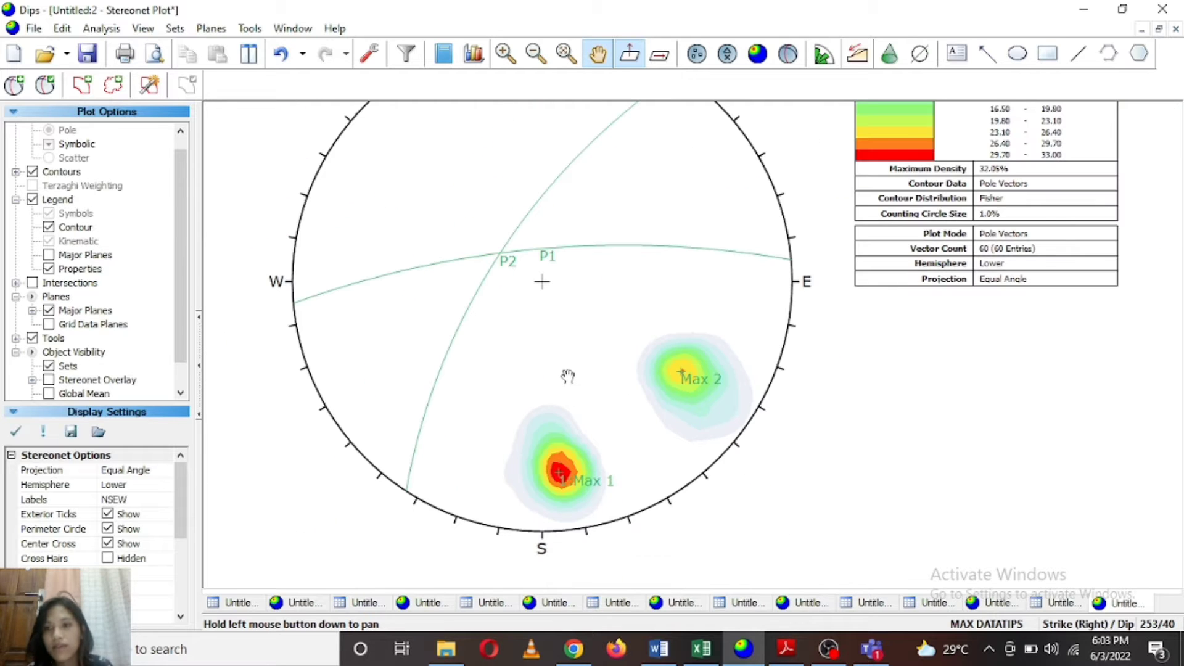
pyautogui.scroll(2, 567, 376)
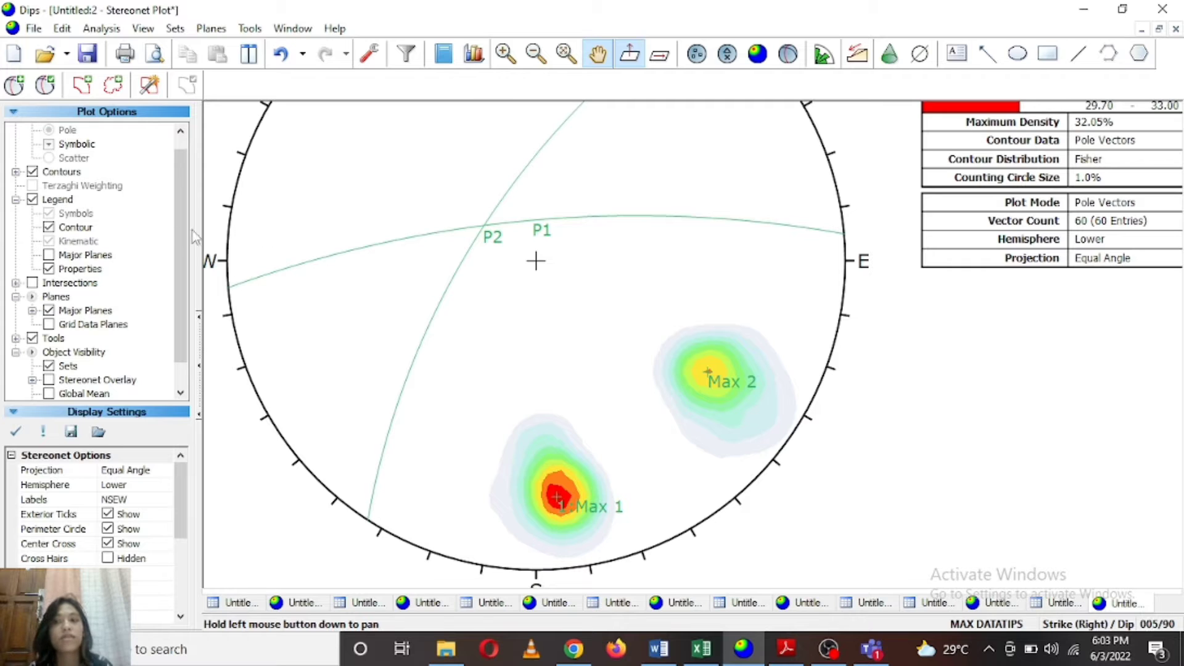
# Add a user plane at the intersection of P1 and P2, orientation 33/23, labelled "sigma 2", with its pole shown and plane trace hidden.
pyautogui.click(14, 84)
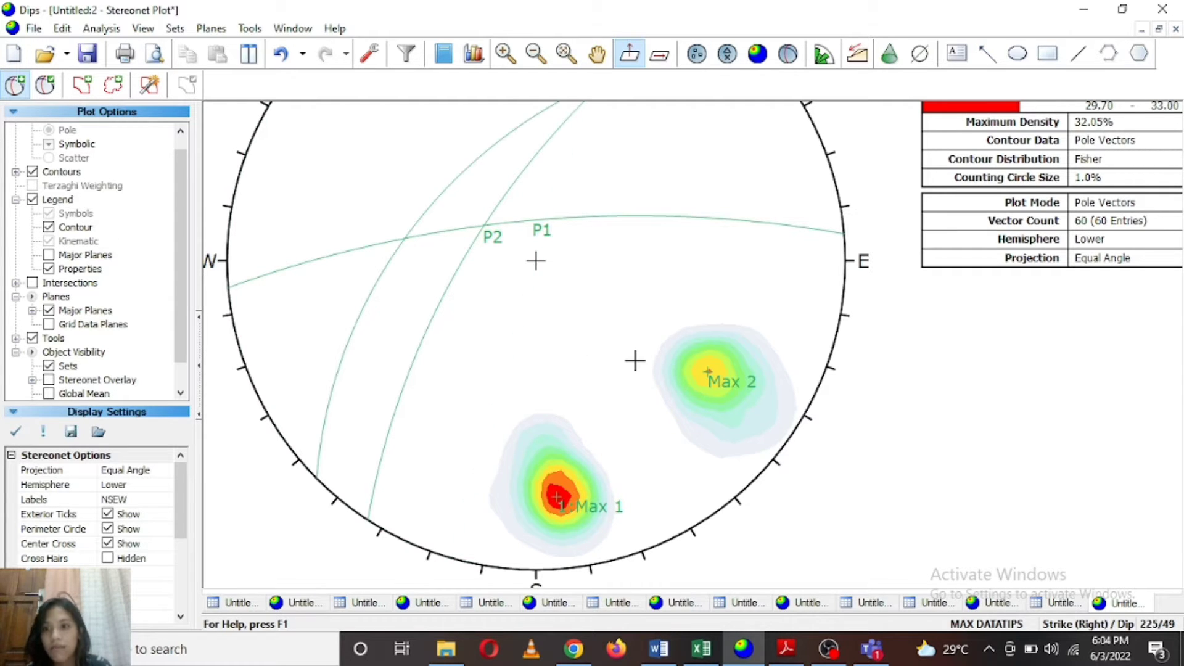
pyautogui.scroll(2, 635, 361)
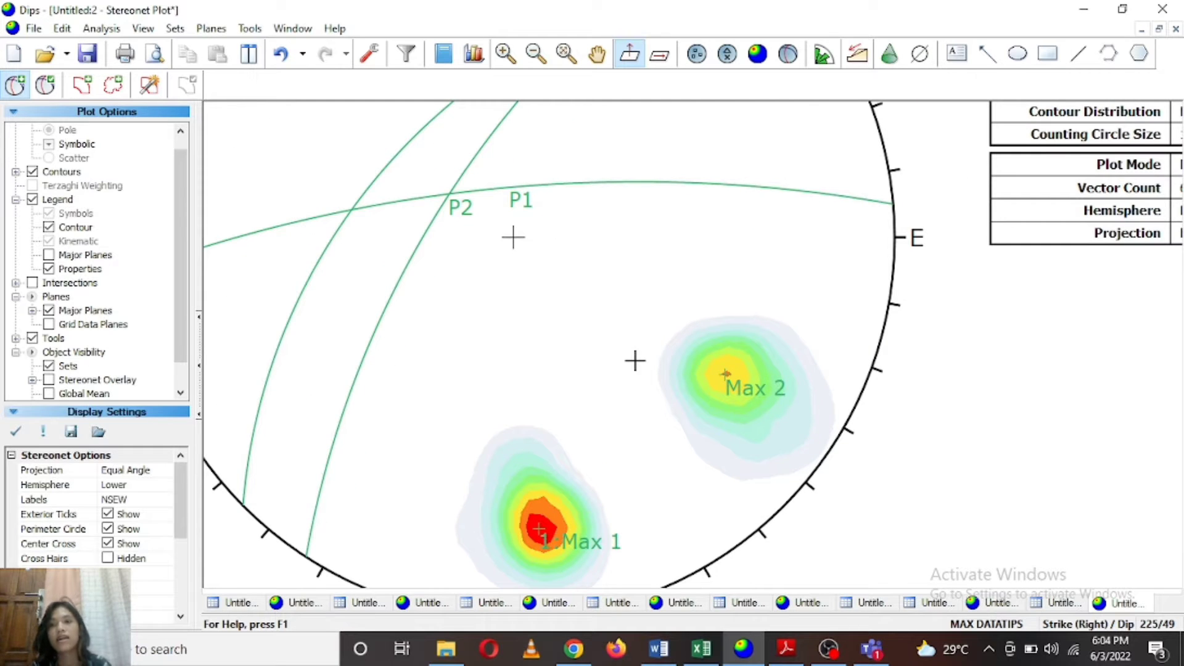
pyautogui.scroll(1, 635, 361)
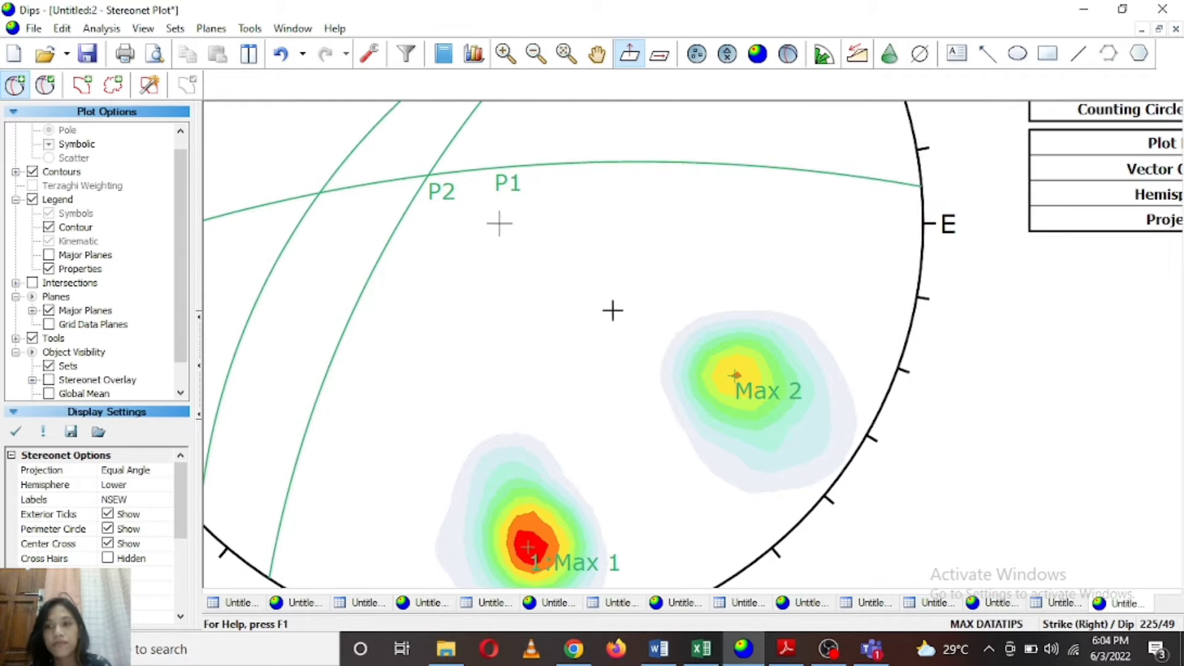
pyautogui.click(427, 176)
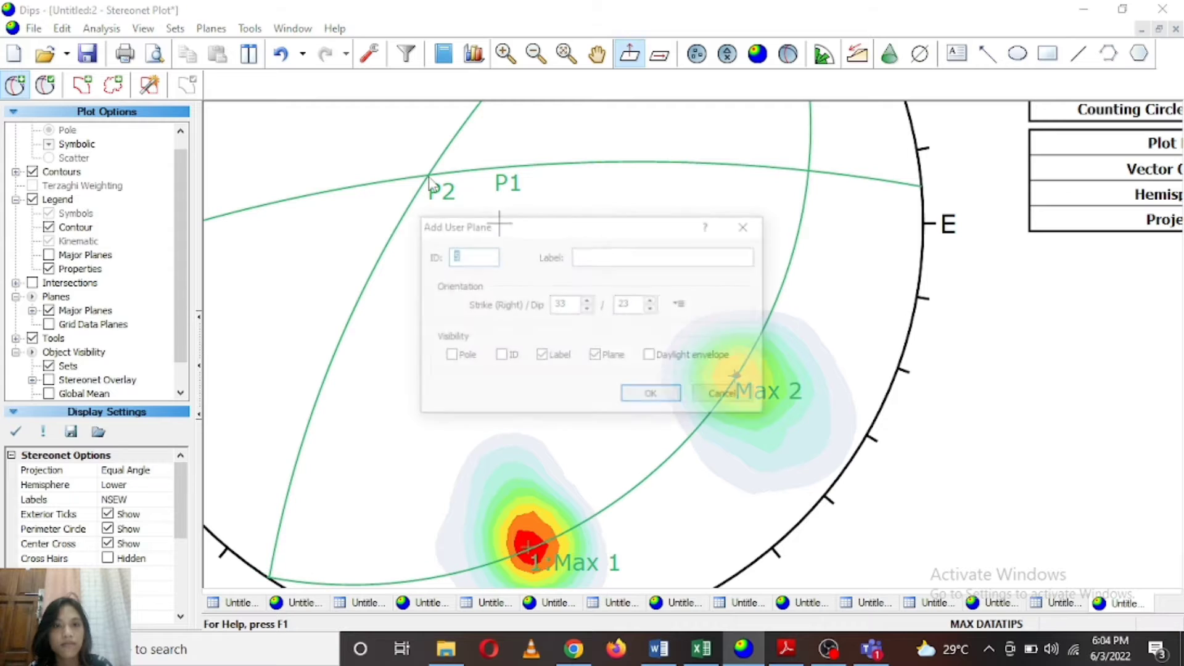
pyautogui.click(588, 258)
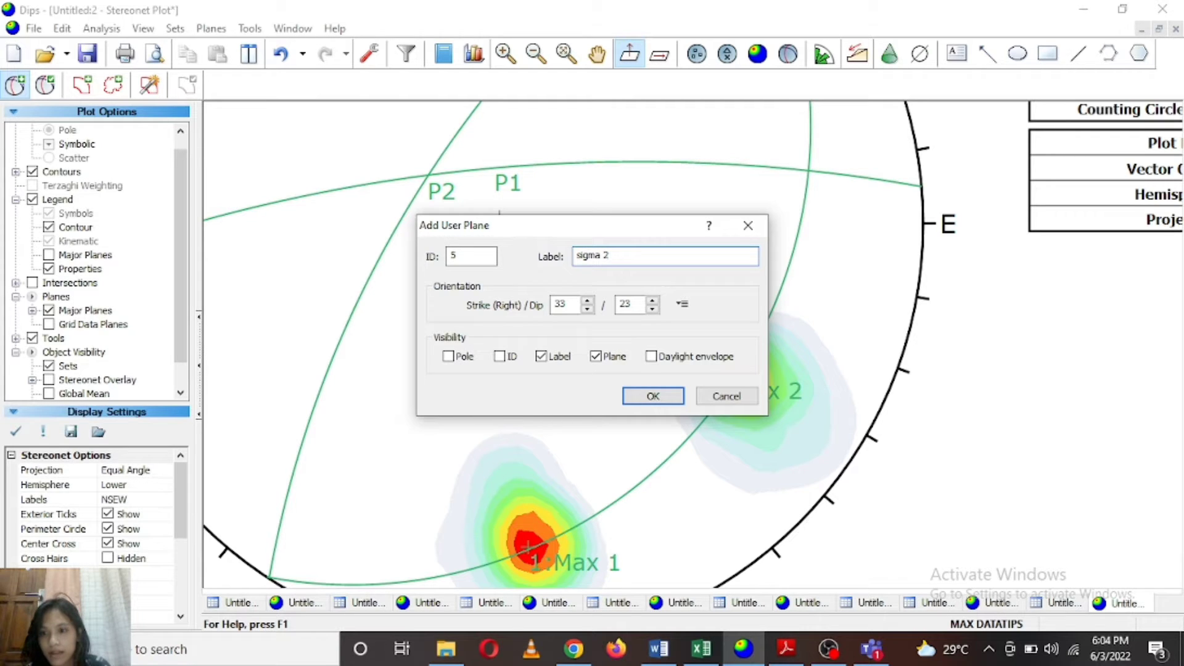
pyautogui.click(461, 360)
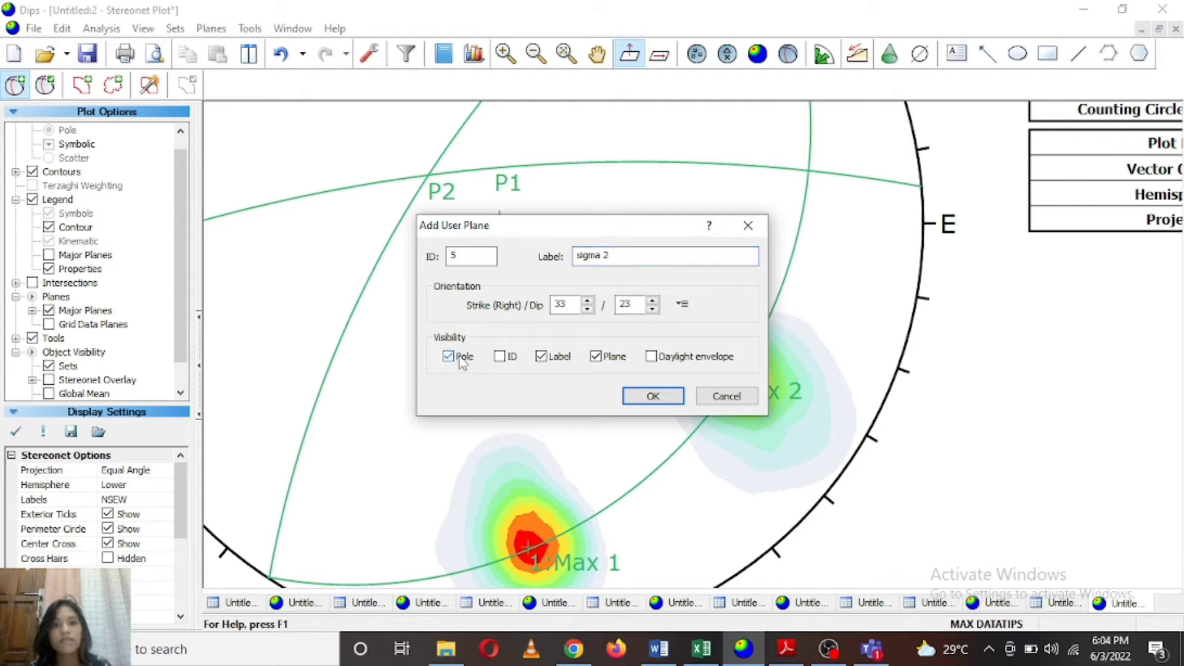
pyautogui.click(596, 357)
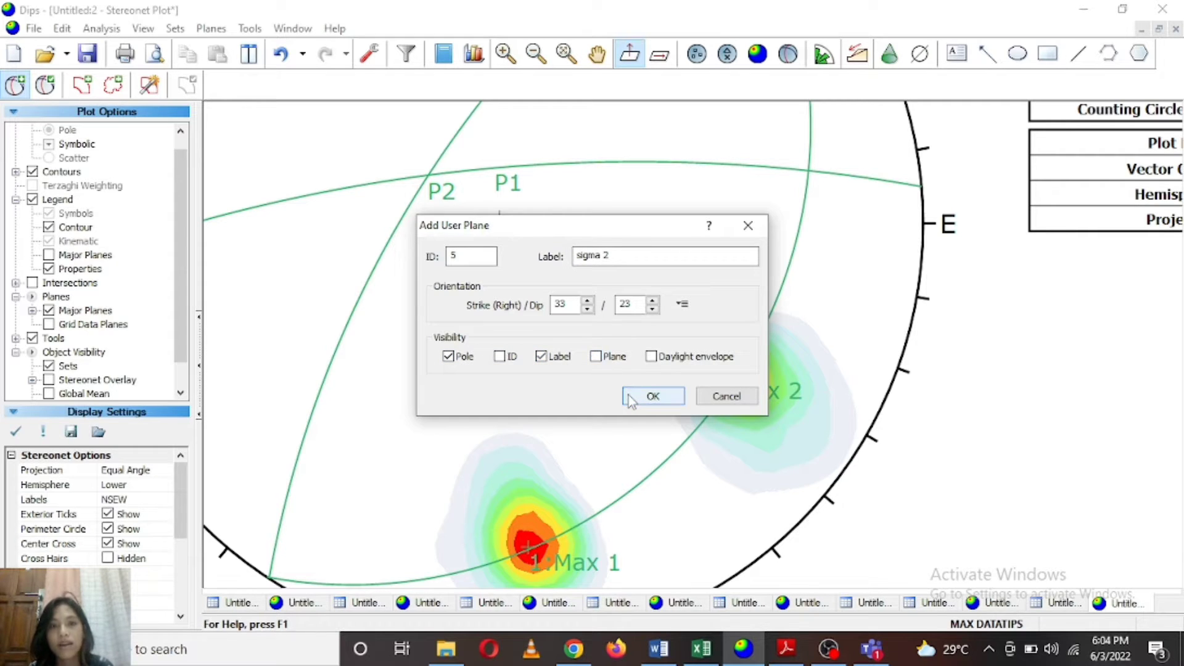
pyautogui.click(630, 397)
pyautogui.scroll(-2, 703, 450)
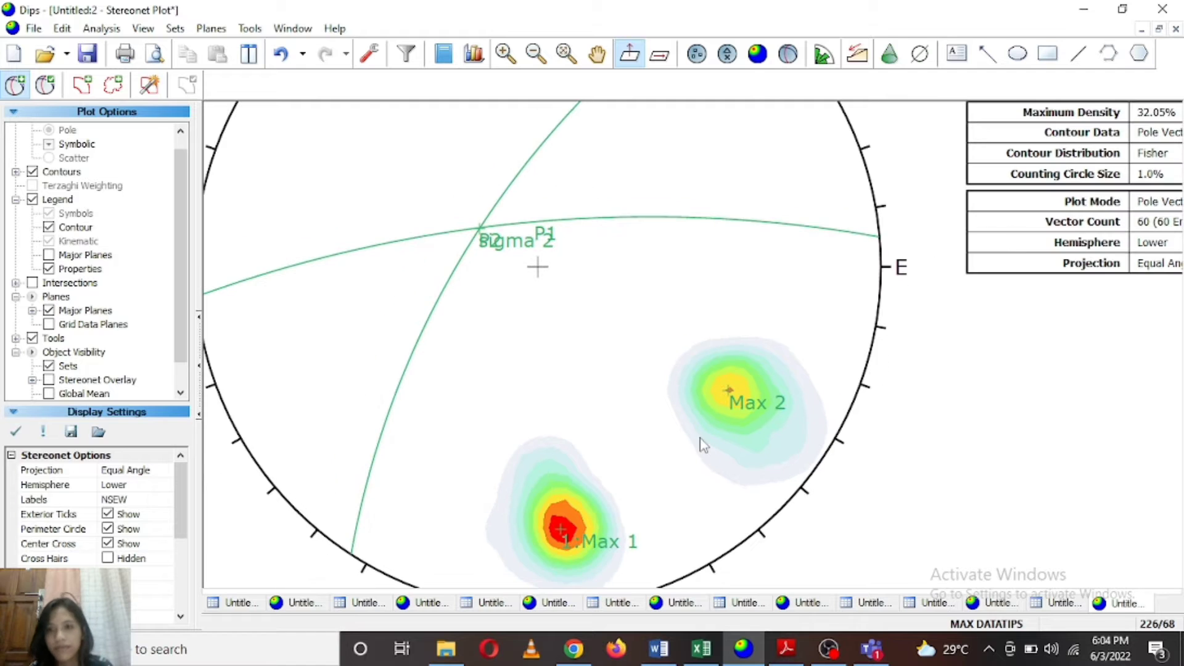
pyautogui.scroll(-1, 695, 414)
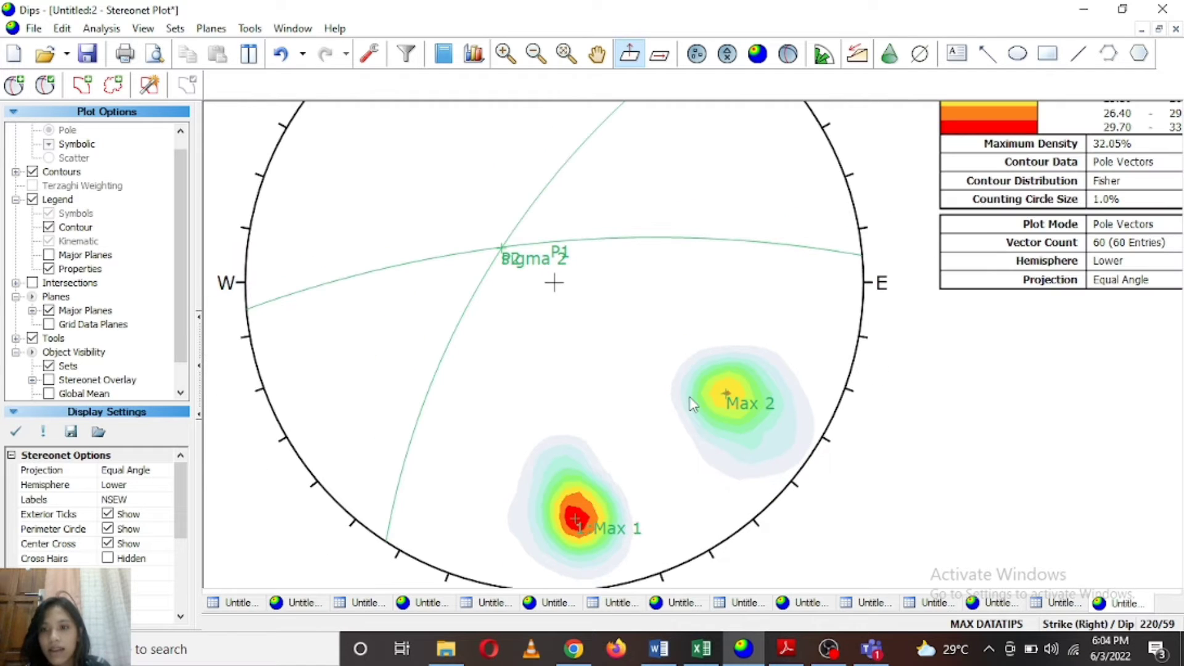
pyautogui.scroll(-1, 693, 403)
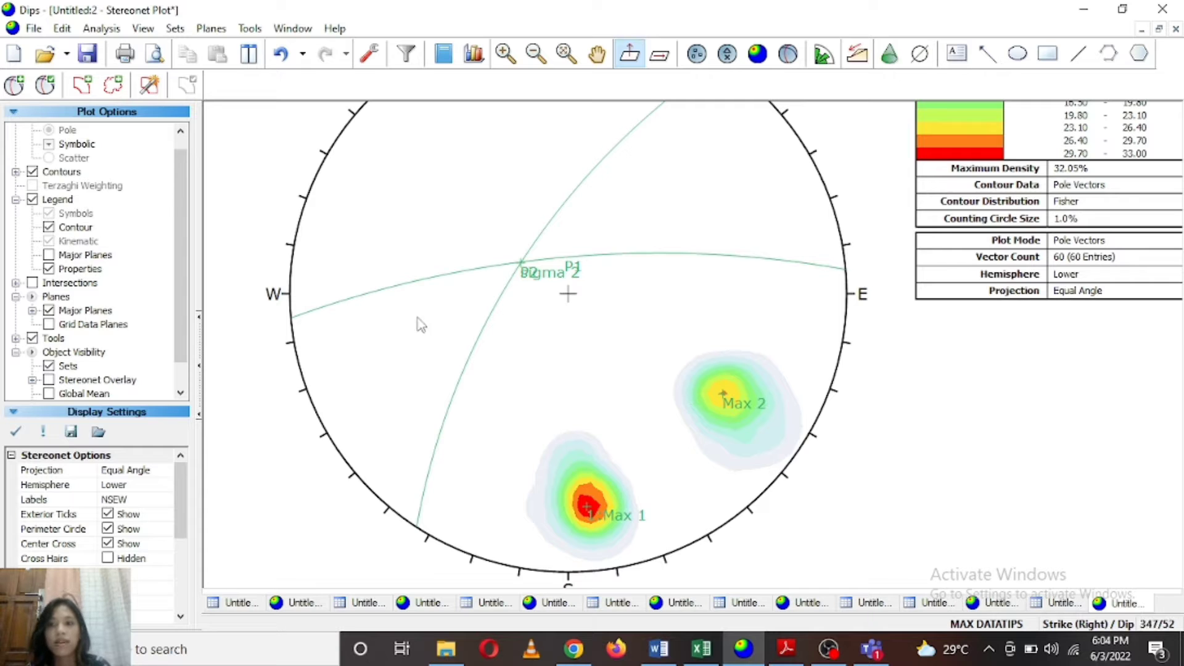
# Add a user plane at the sigma 2 pole, orientation 33/23, labelled "gridde plane", with its plane trace shown and its pole hidden.
pyautogui.click(14, 85)
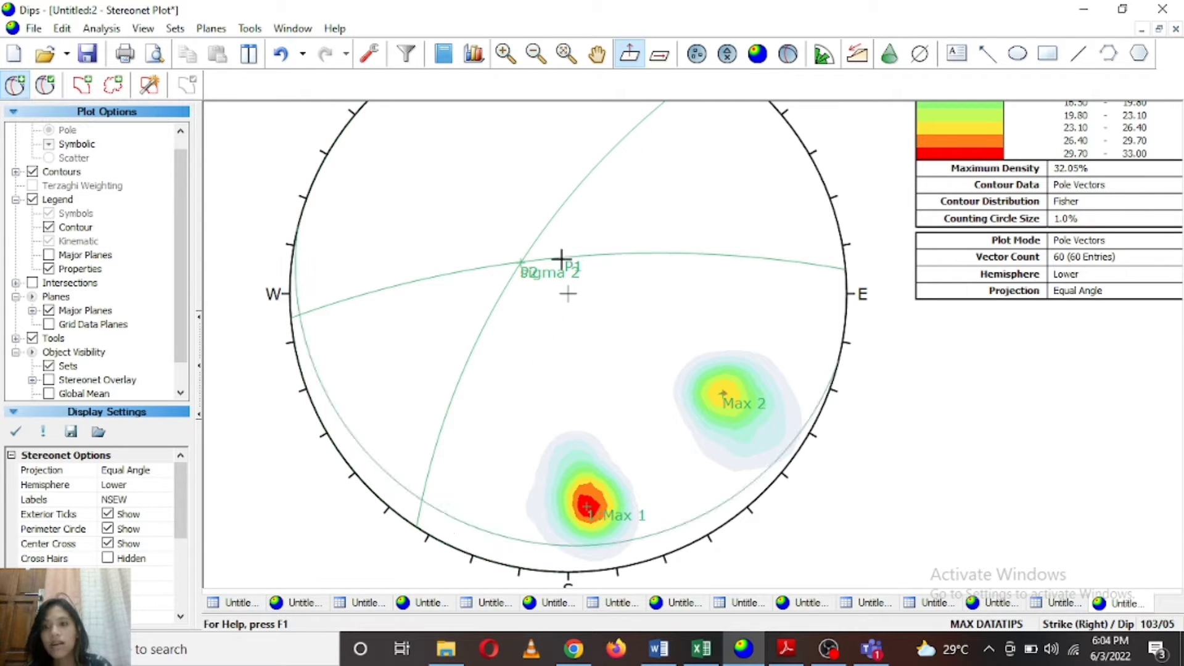
pyautogui.scroll(1, 519, 259)
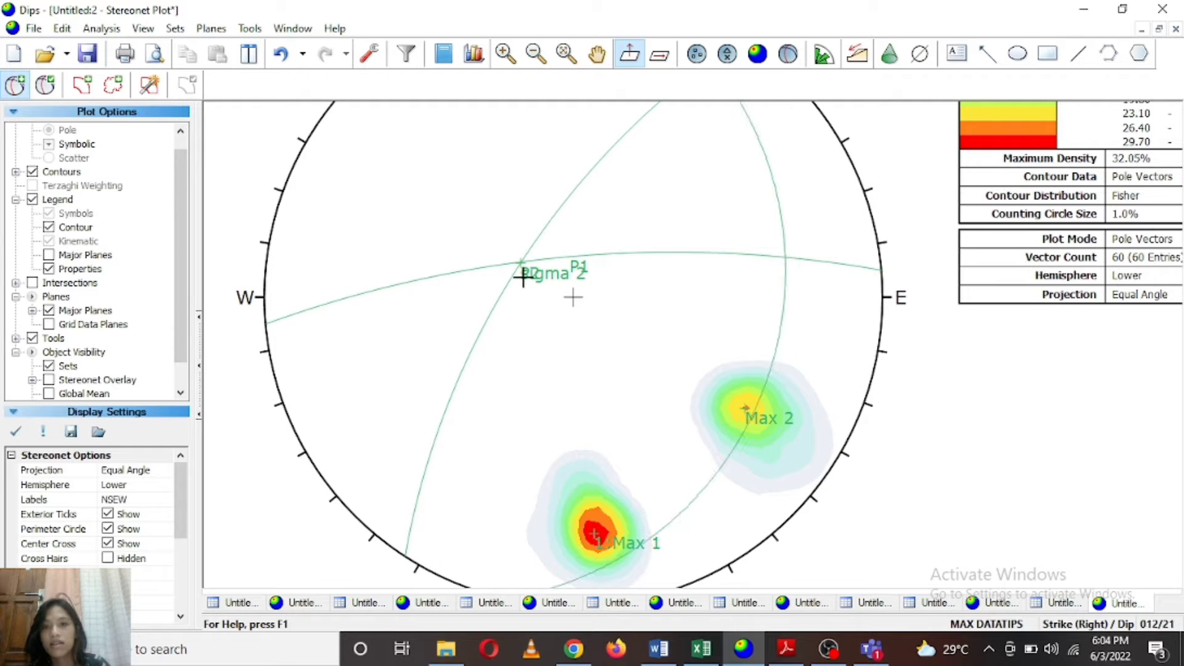
pyautogui.scroll(1, 523, 276)
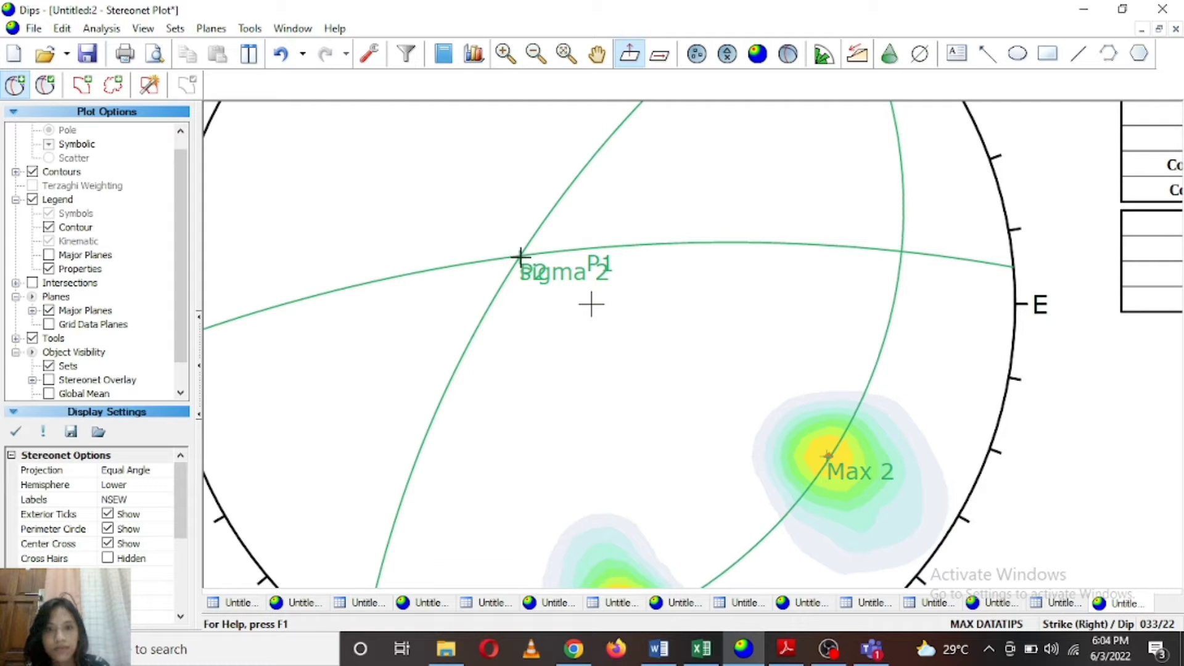
pyautogui.scroll(1, 520, 256)
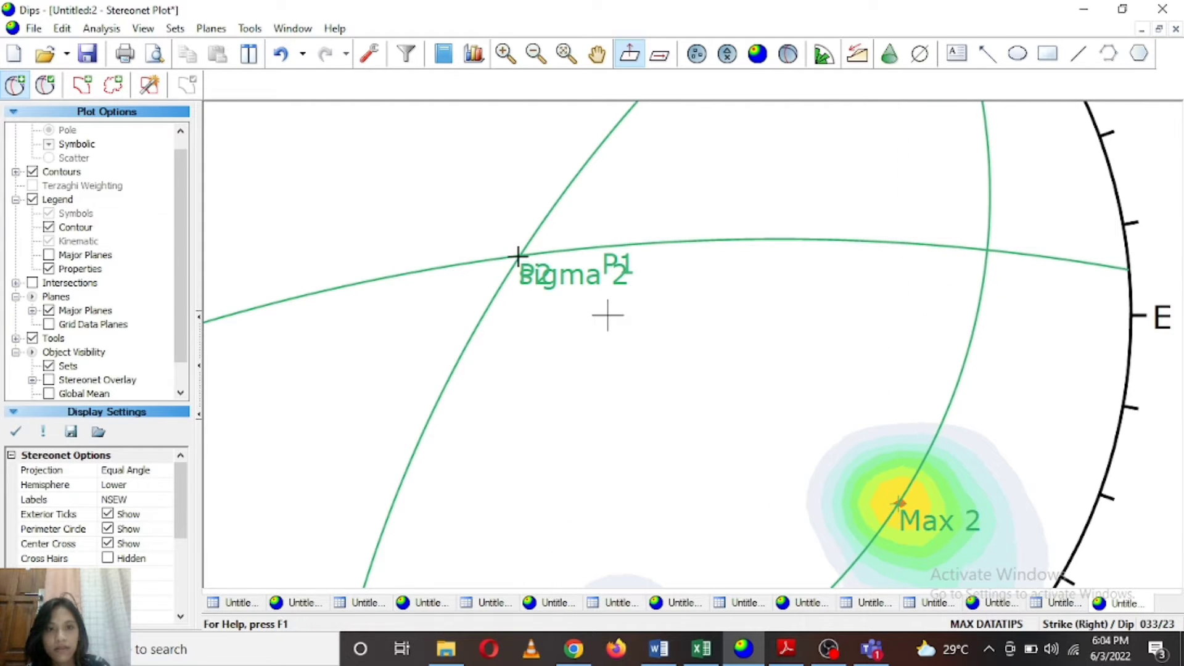
pyautogui.click(519, 257)
pyautogui.click(584, 258)
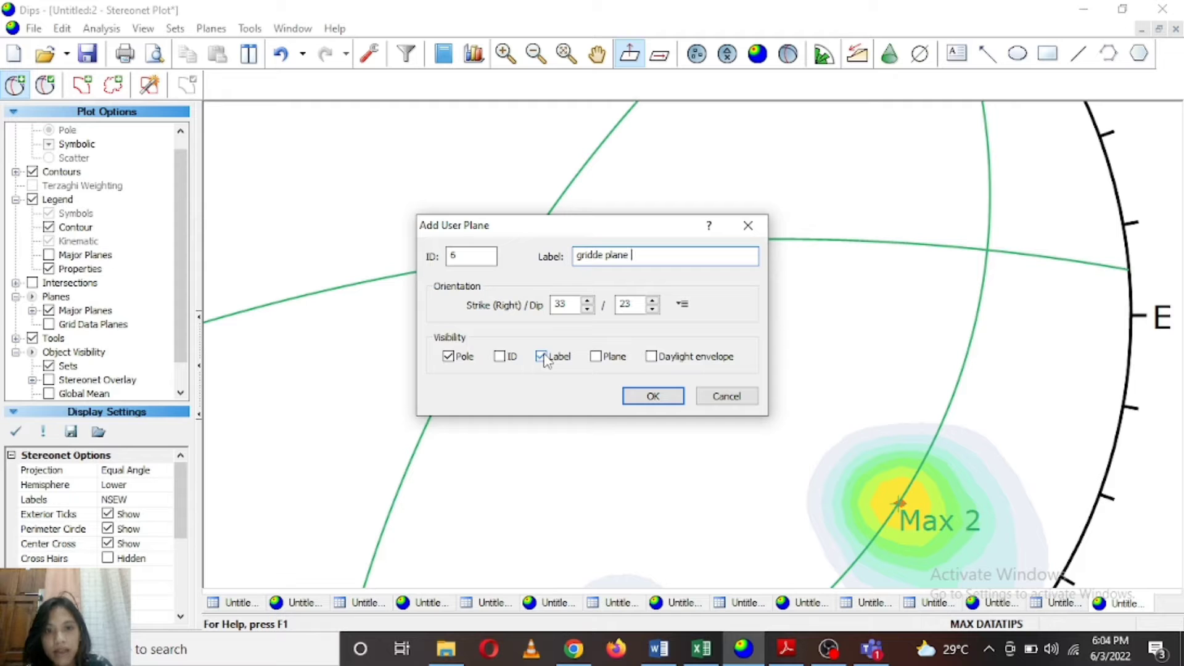
pyautogui.click(596, 358)
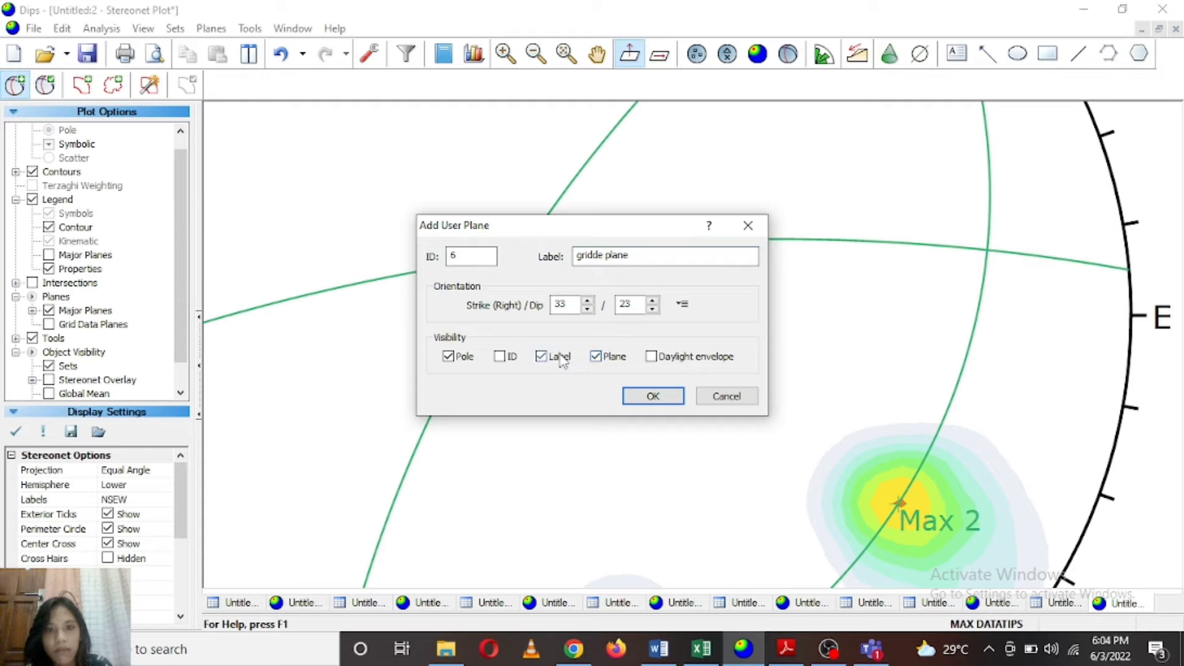
pyautogui.click(456, 360)
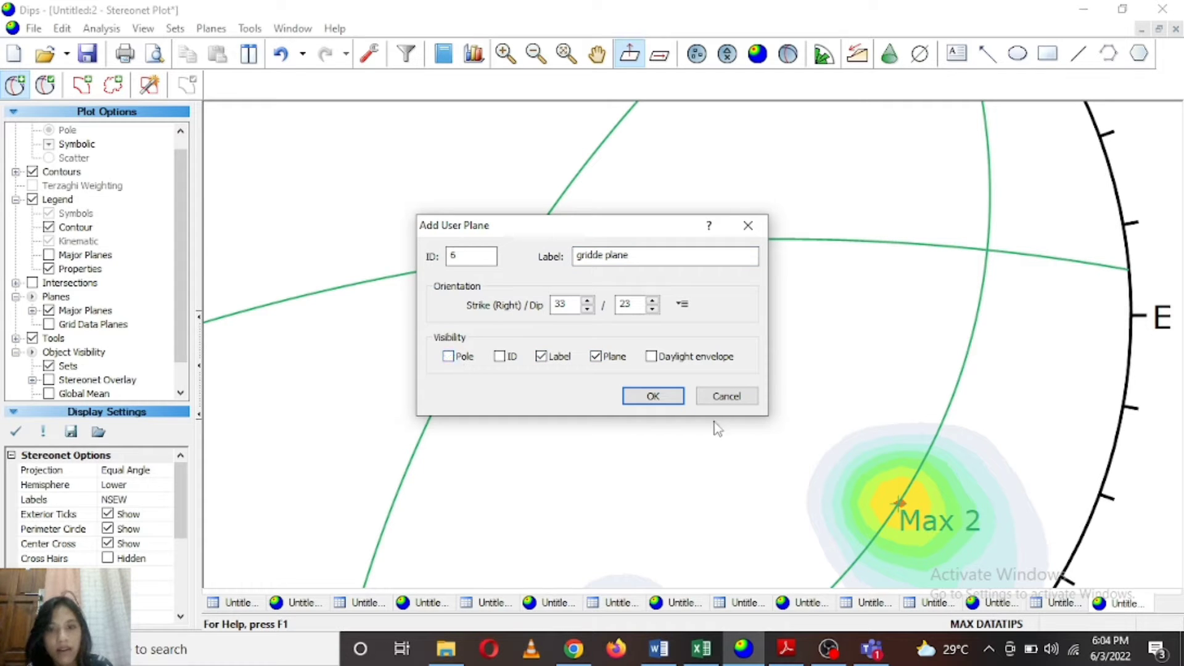
pyautogui.click(652, 396)
pyautogui.scroll(-3, 666, 410)
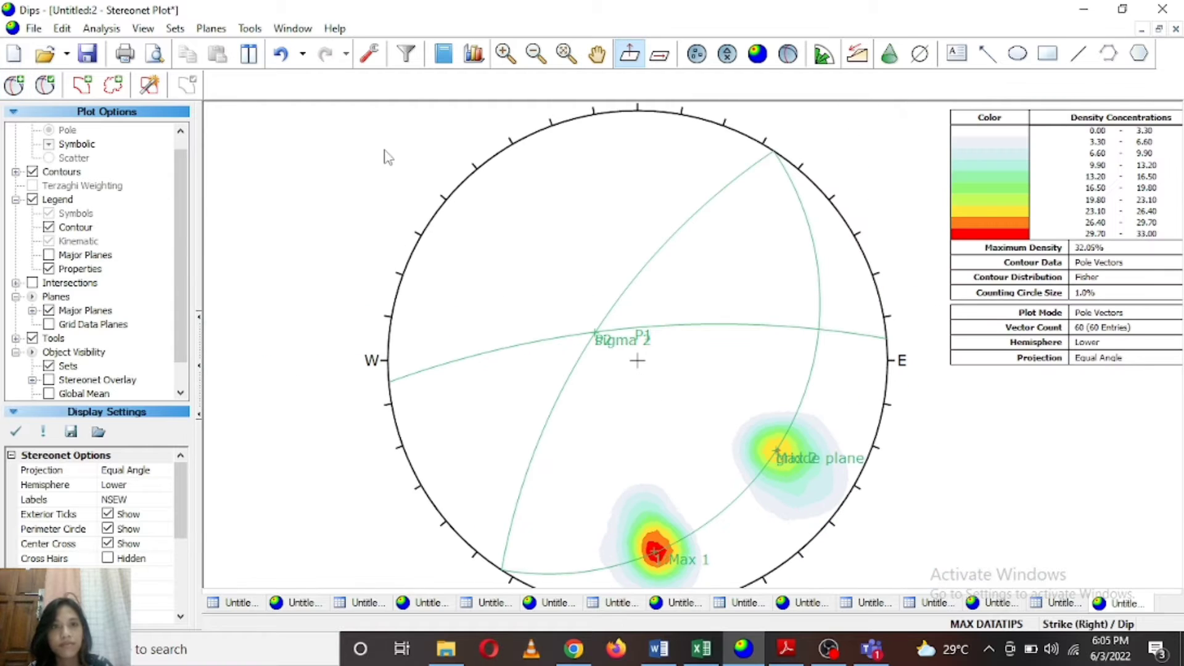
pyautogui.click(596, 54)
pyautogui.moveTo(696, 463); pyautogui.dragTo(609, 374)
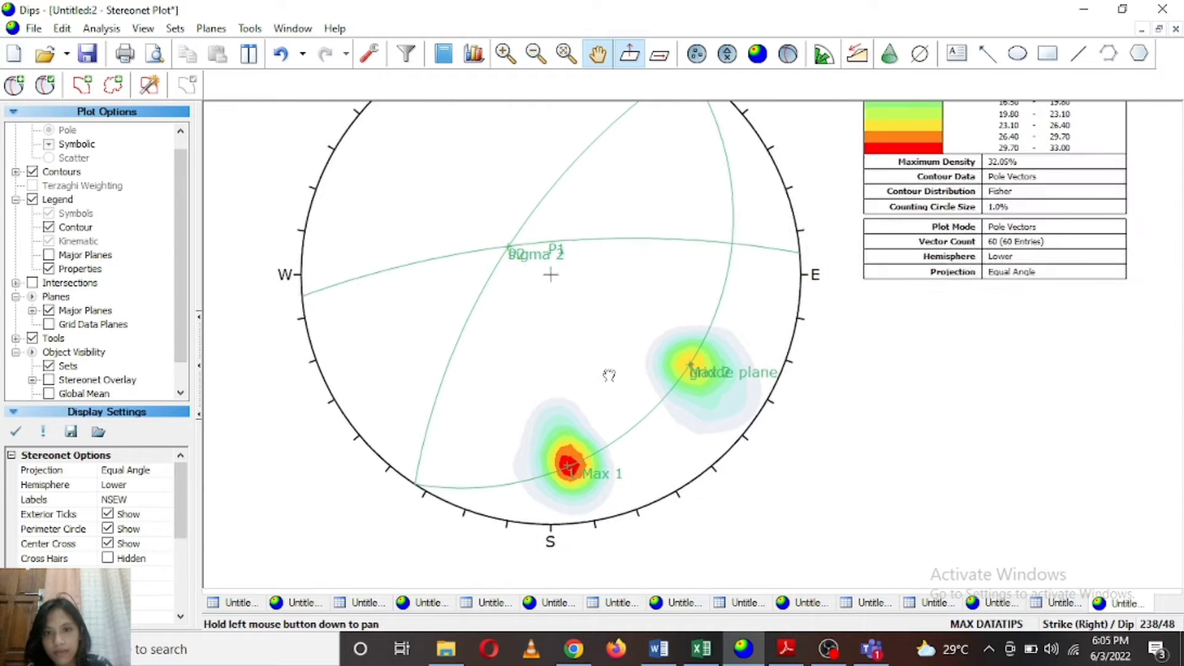
pyautogui.scroll(-2, 609, 375)
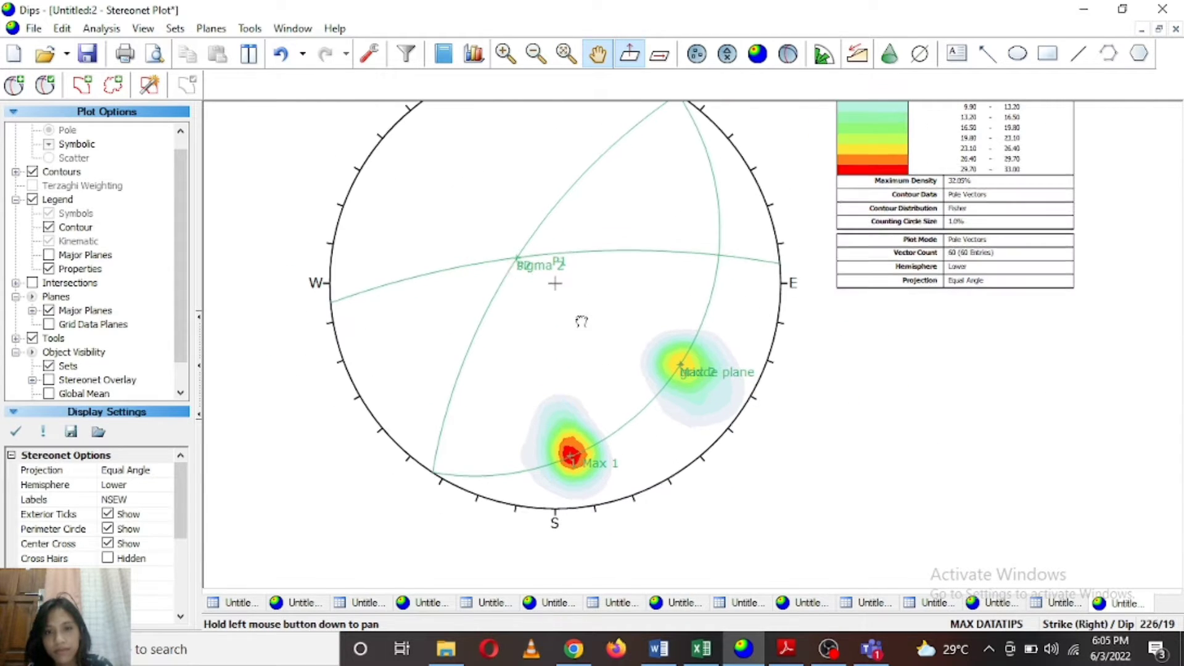
pyautogui.moveTo(581, 322); pyautogui.dragTo(581, 330)
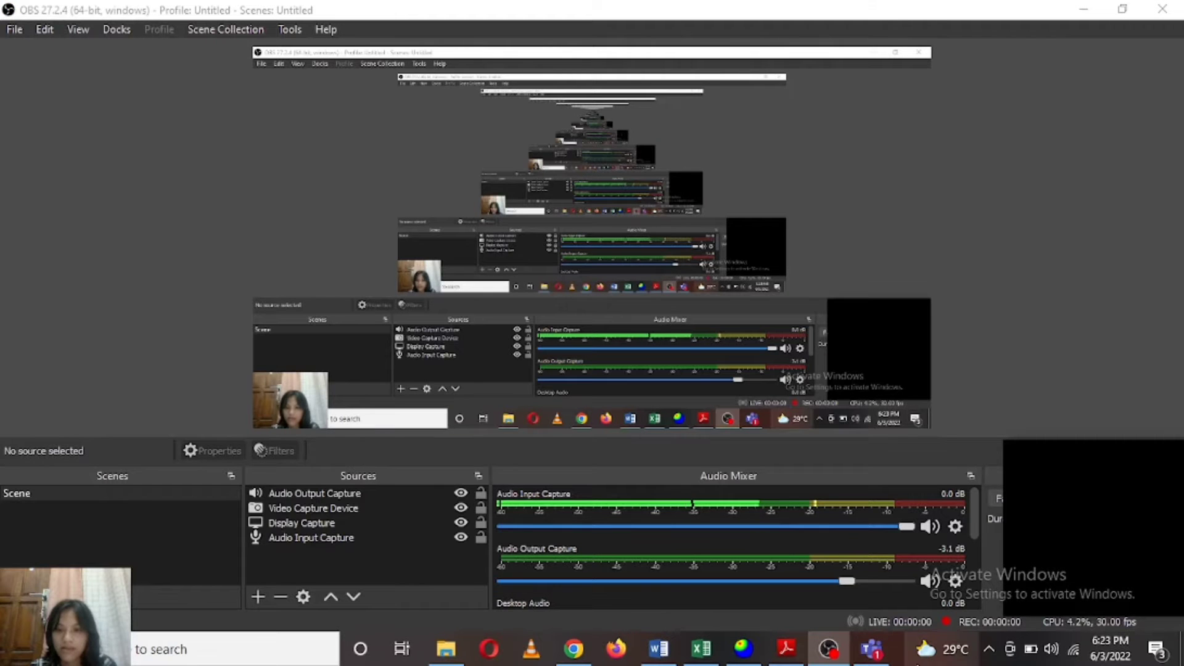
# Switch back to Dips and measure the angle from the crossing of P1 and the gridde plane to the gridde plane's southwest end.
pyautogui.click(754, 654)
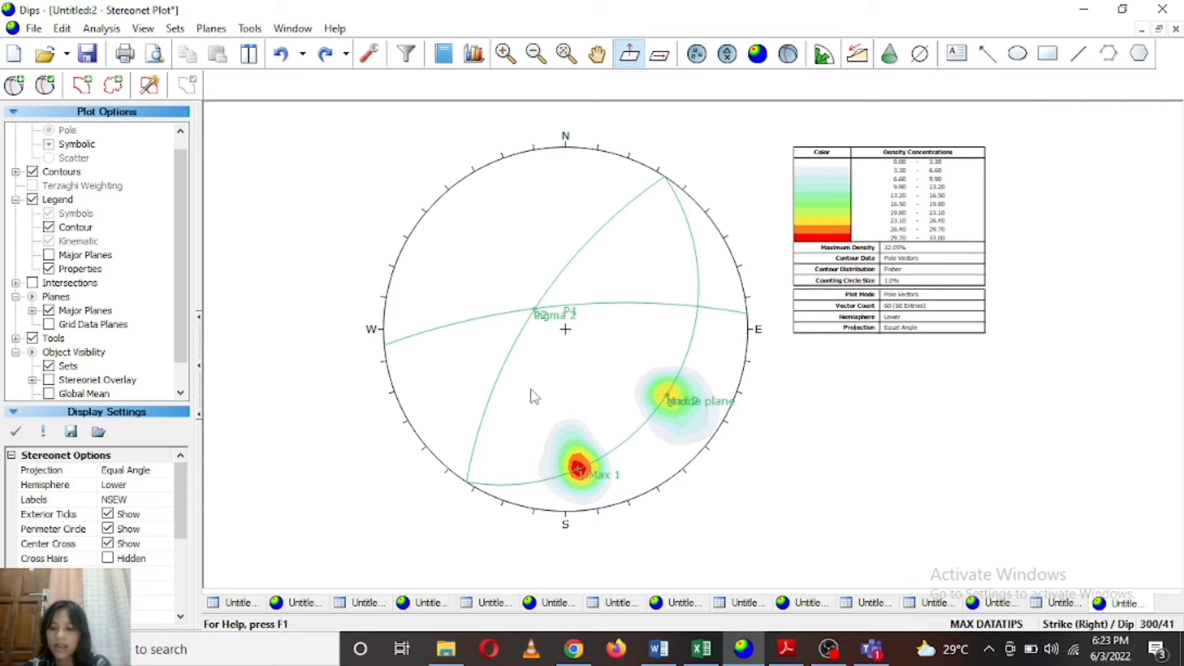
pyautogui.scroll(2, 680, 336)
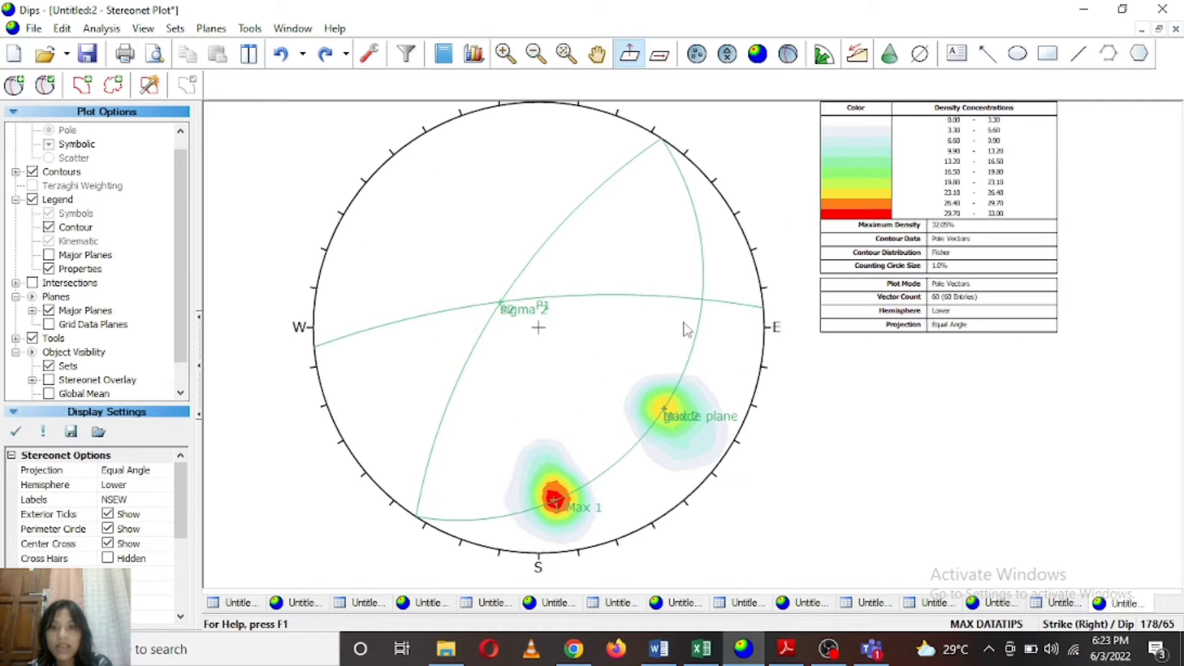
pyautogui.moveTo(706, 303)
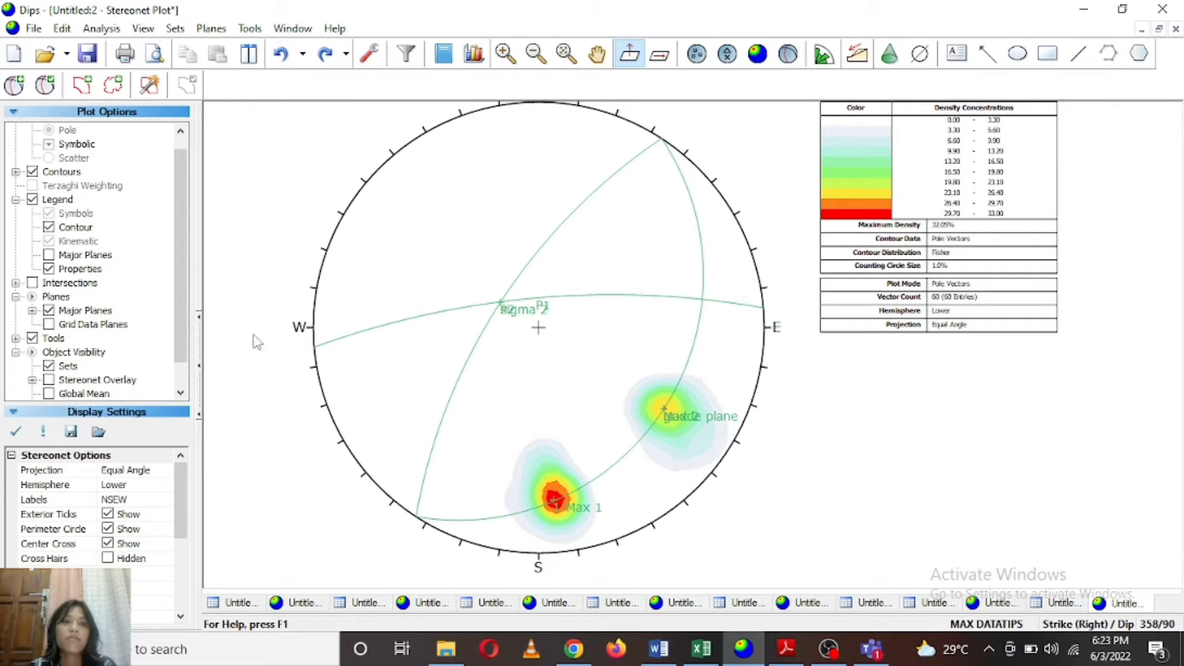
pyautogui.click(244, 29)
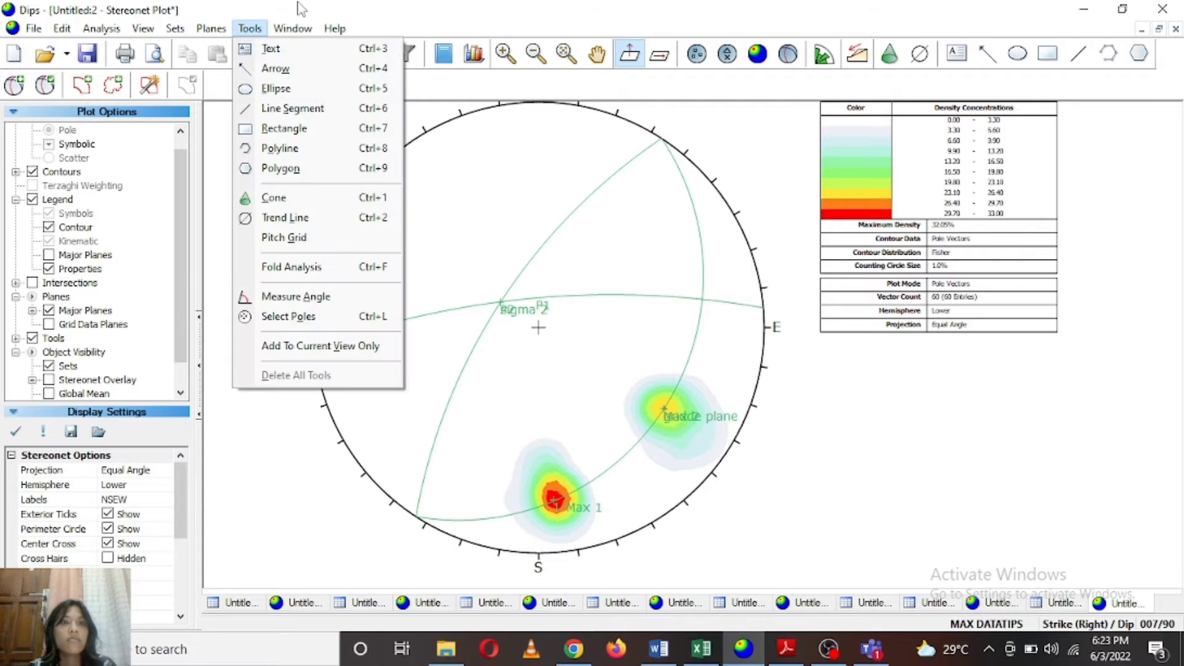
pyautogui.click(253, 31)
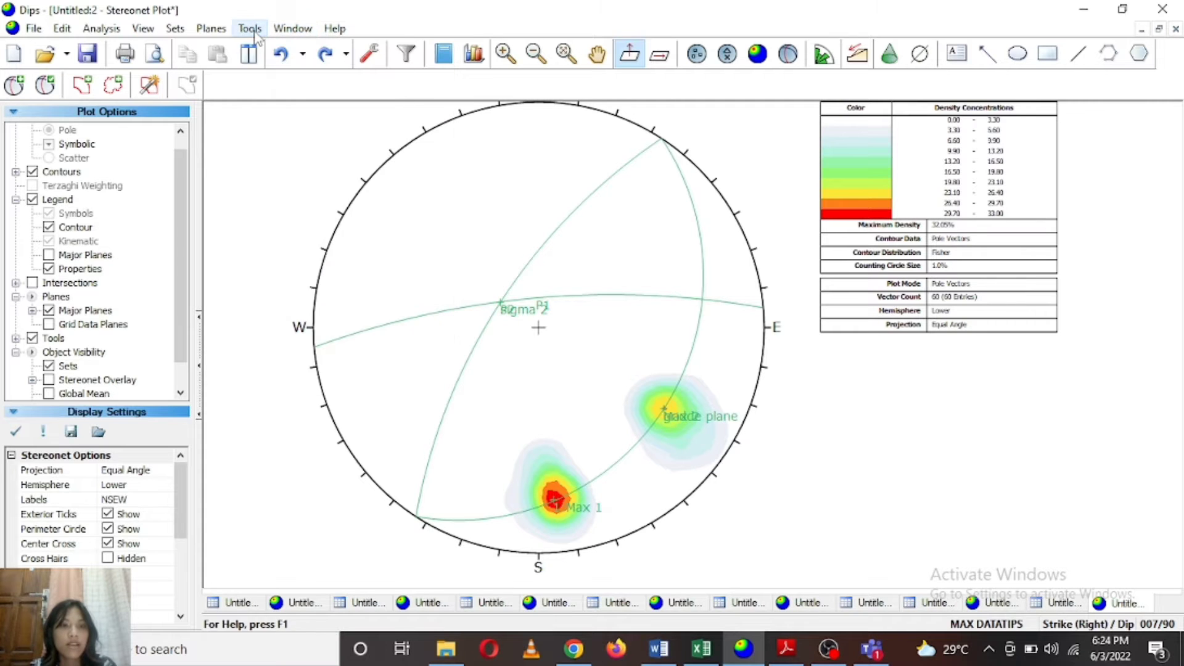
pyautogui.click(250, 29)
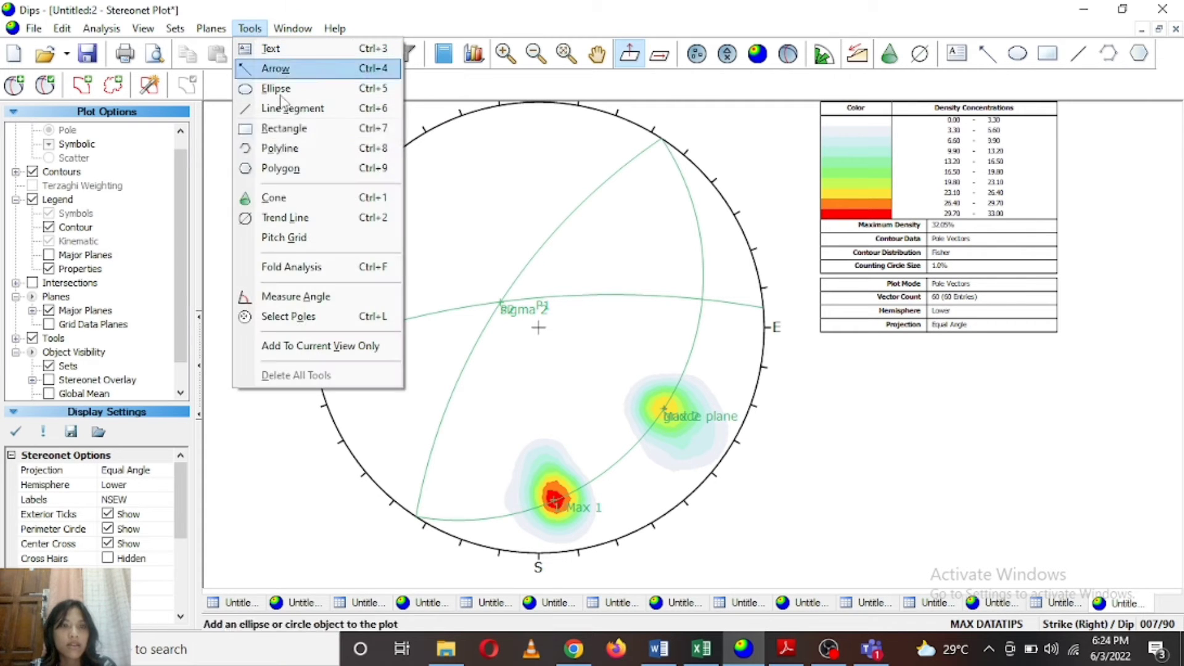
pyautogui.click(287, 297)
pyautogui.scroll(3, 666, 307)
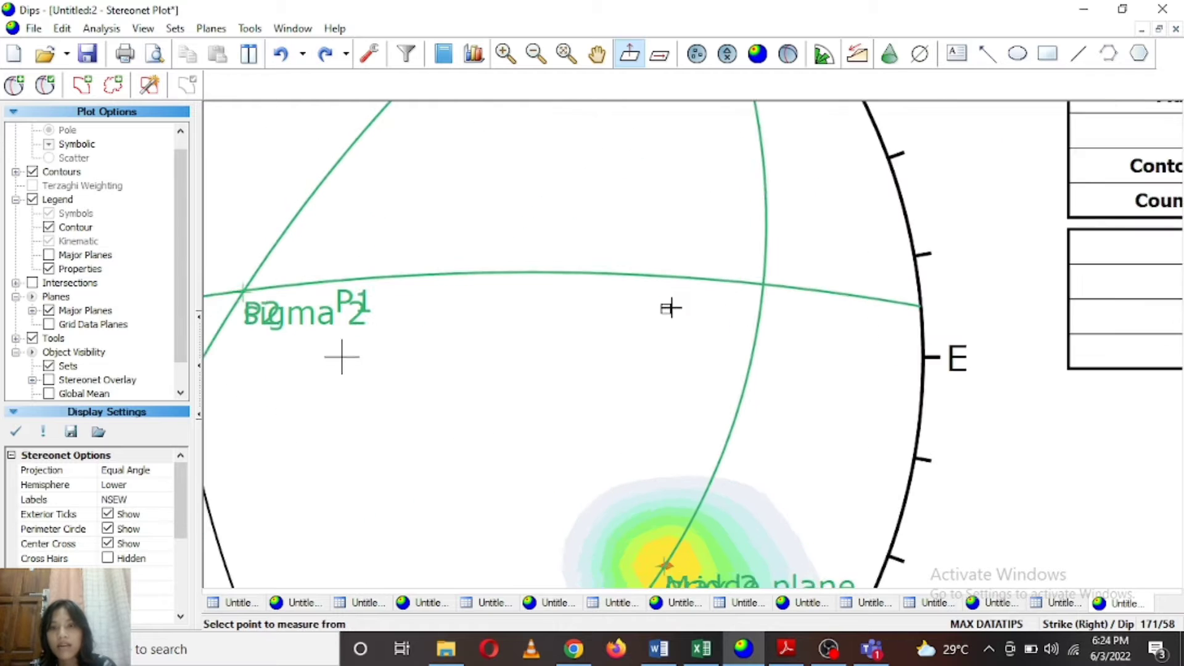
pyautogui.scroll(1, 671, 308)
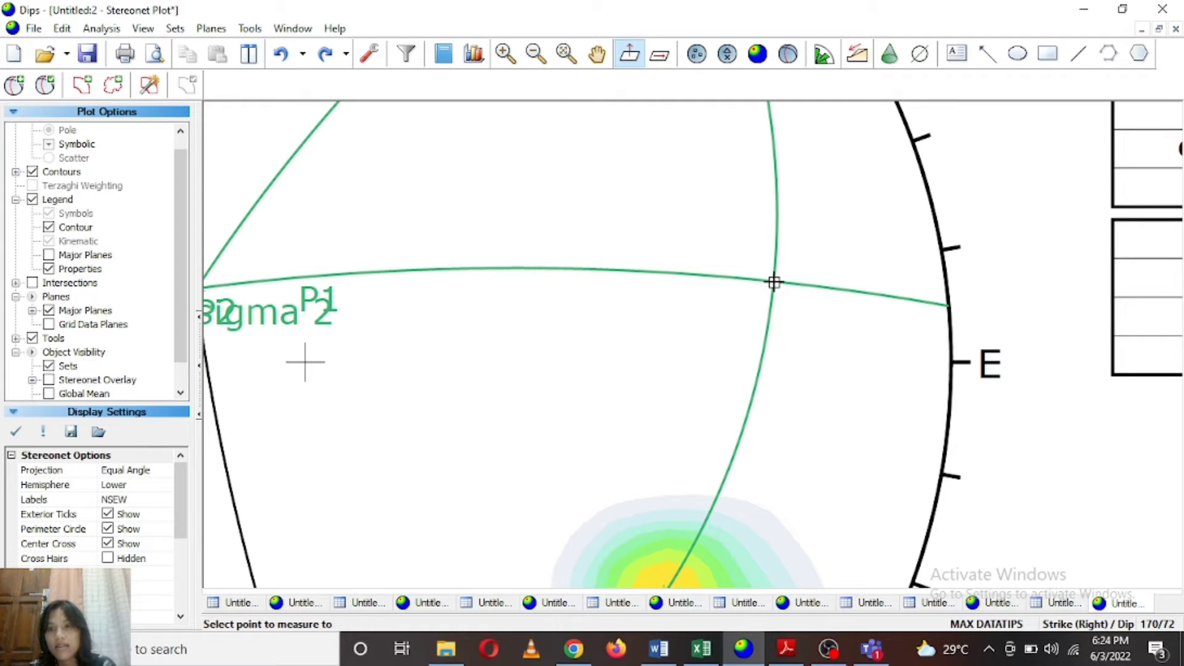
pyautogui.scroll(-3, 795, 302)
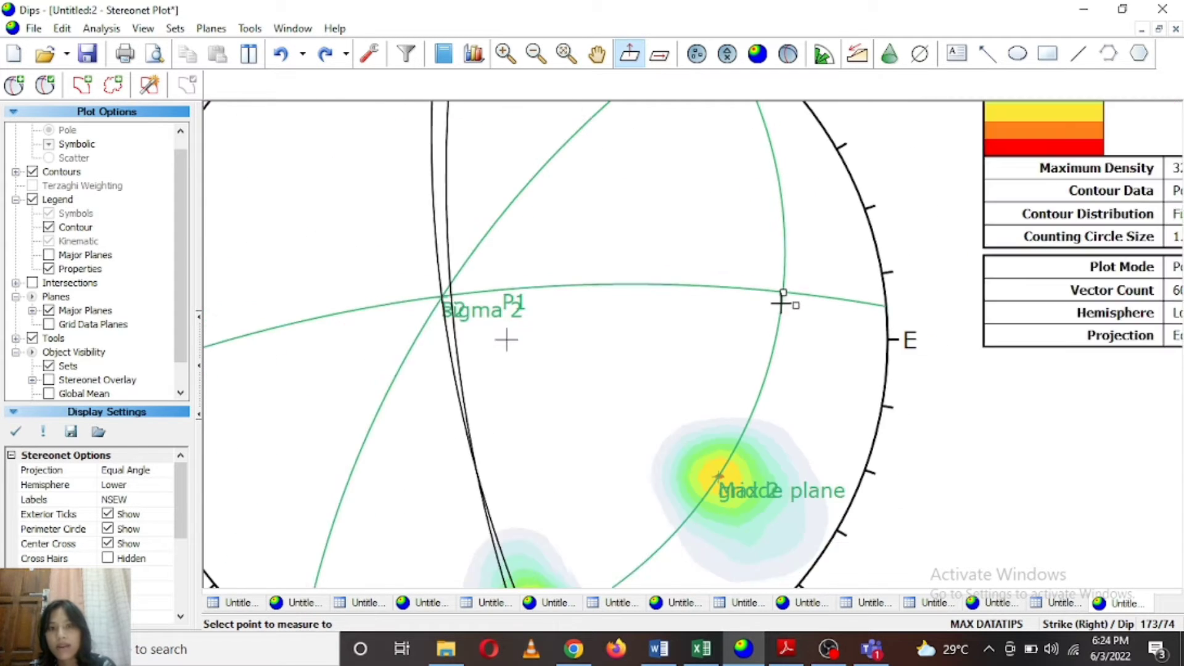
pyautogui.scroll(-4, 533, 479)
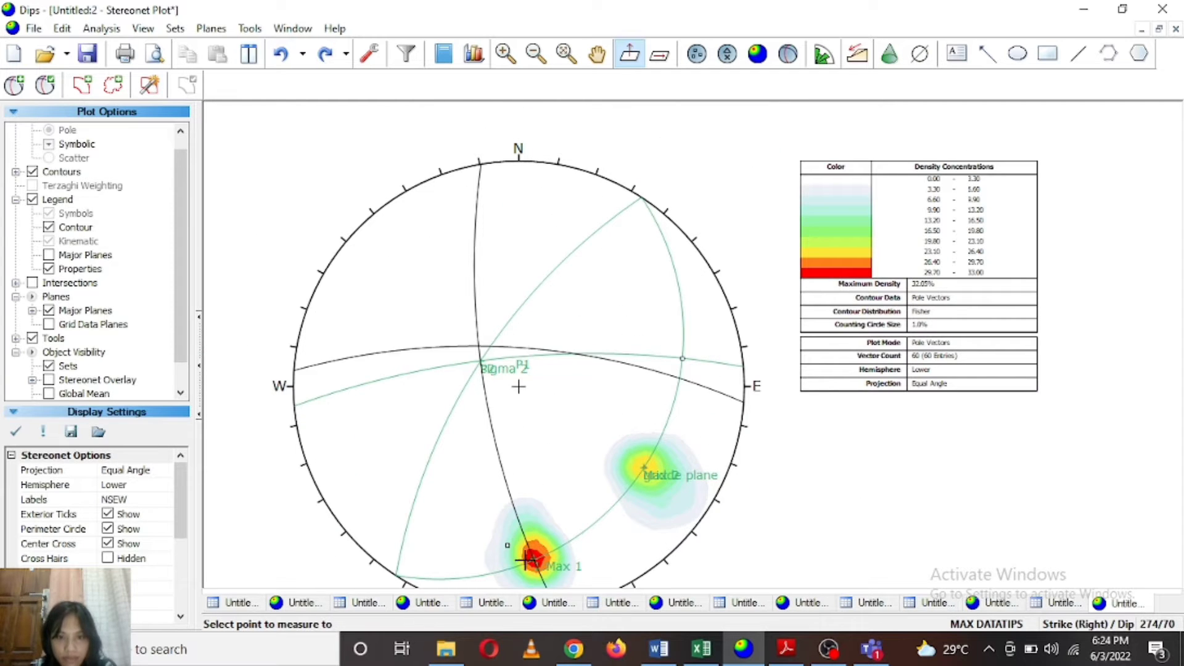
pyautogui.click(395, 572)
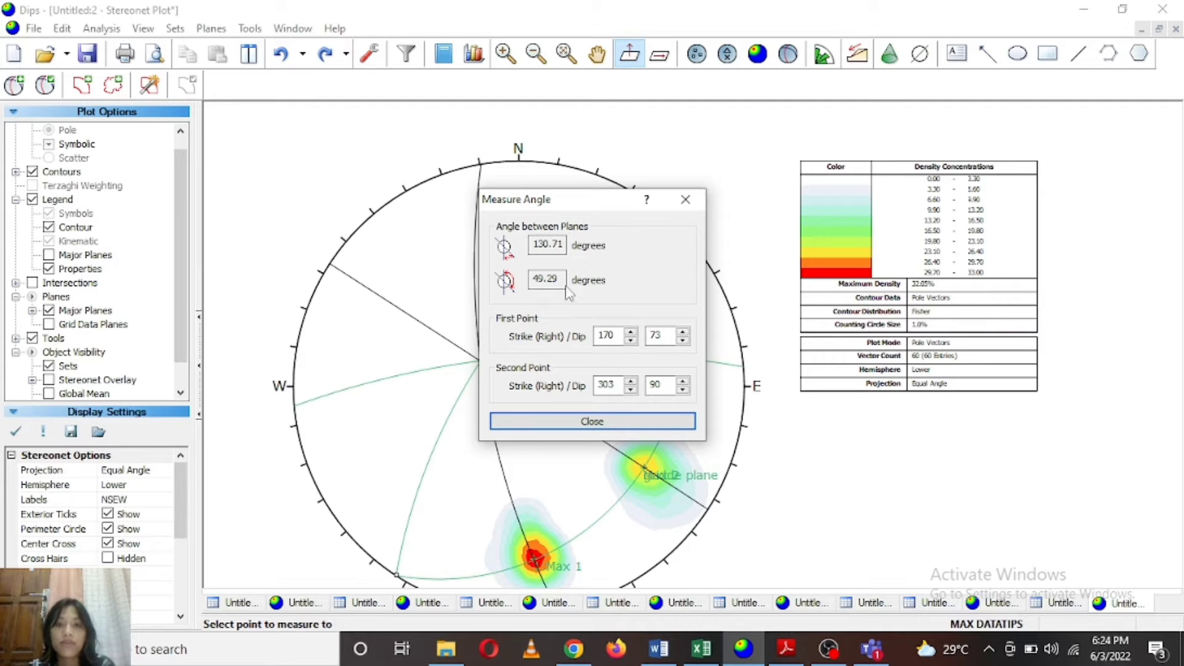
# Read the larger angle between planes in the measurement results, then close the results.
pyautogui.click(538, 246)
pyautogui.doubleClick(538, 247)
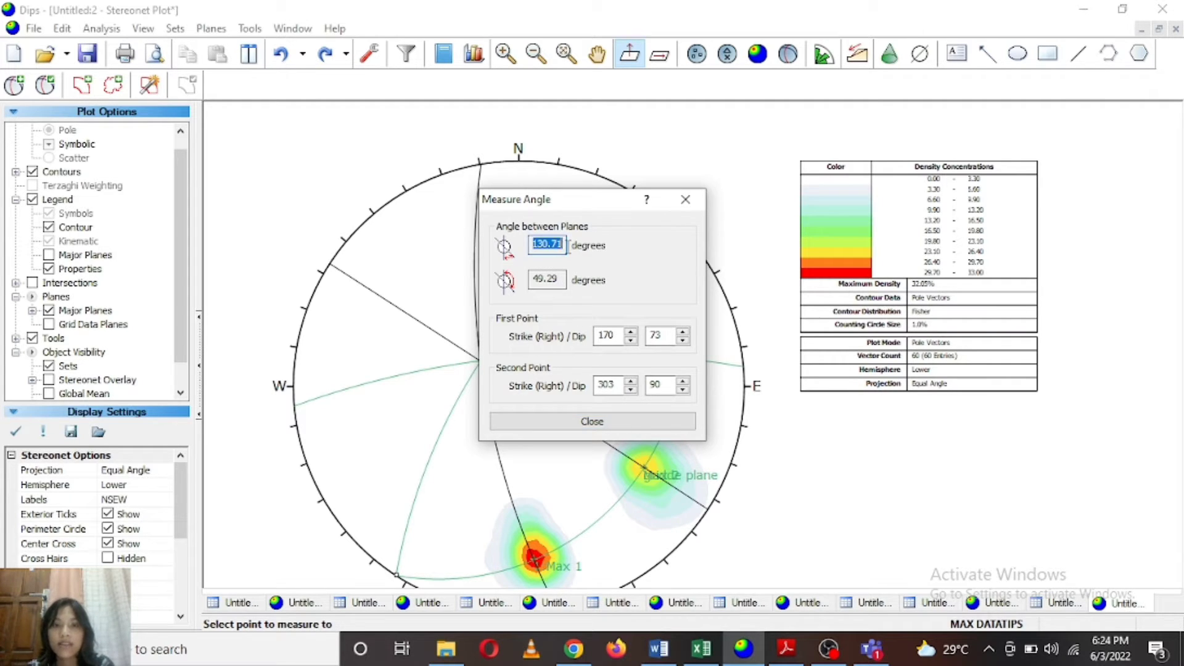
pyautogui.moveTo(569, 247); pyautogui.dragTo(548, 248)
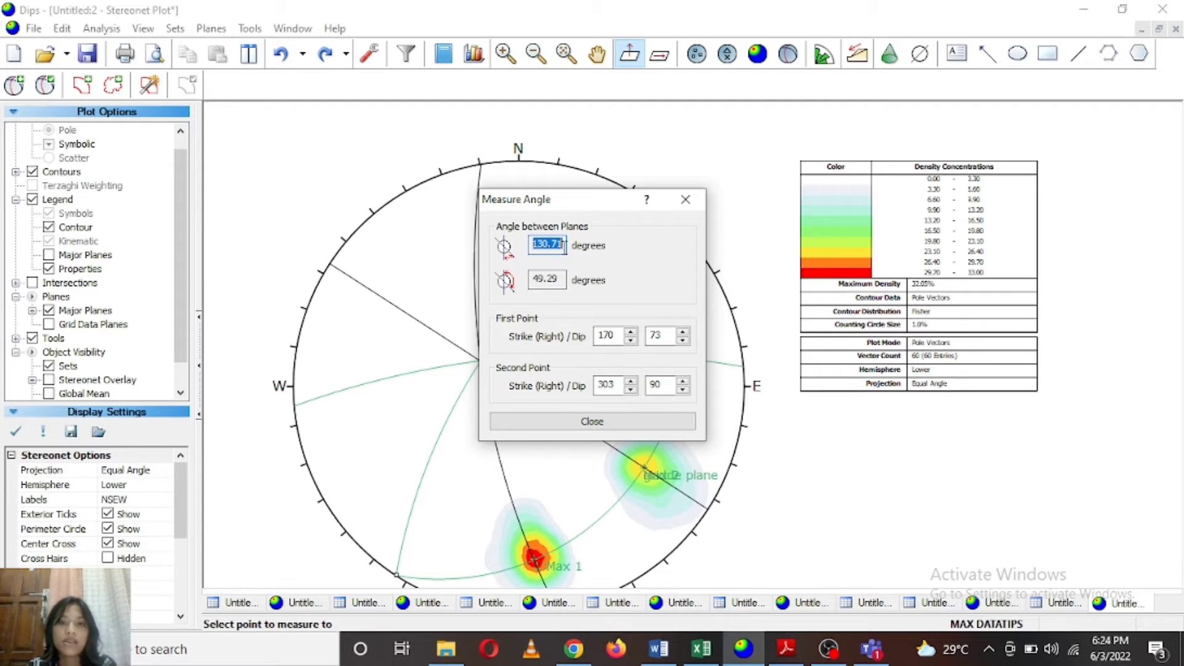
pyautogui.click(617, 423)
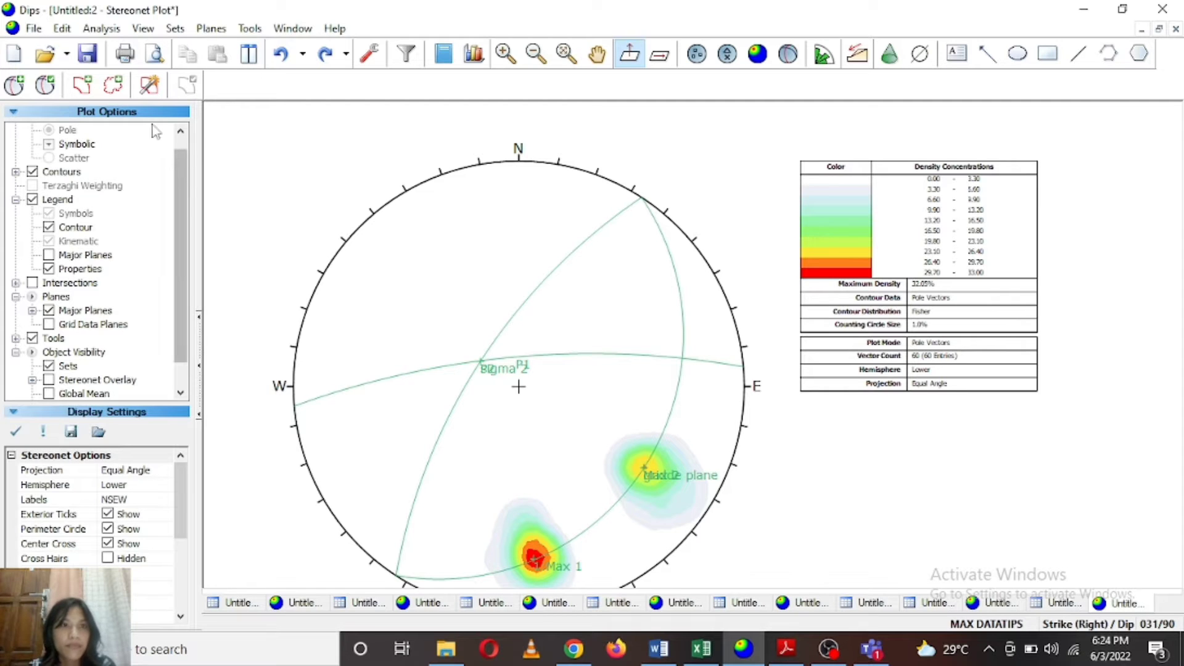
# Add a pitch grid at the sigma 2 pole so that it follows the gridde plane's trace.
pyautogui.click(249, 28)
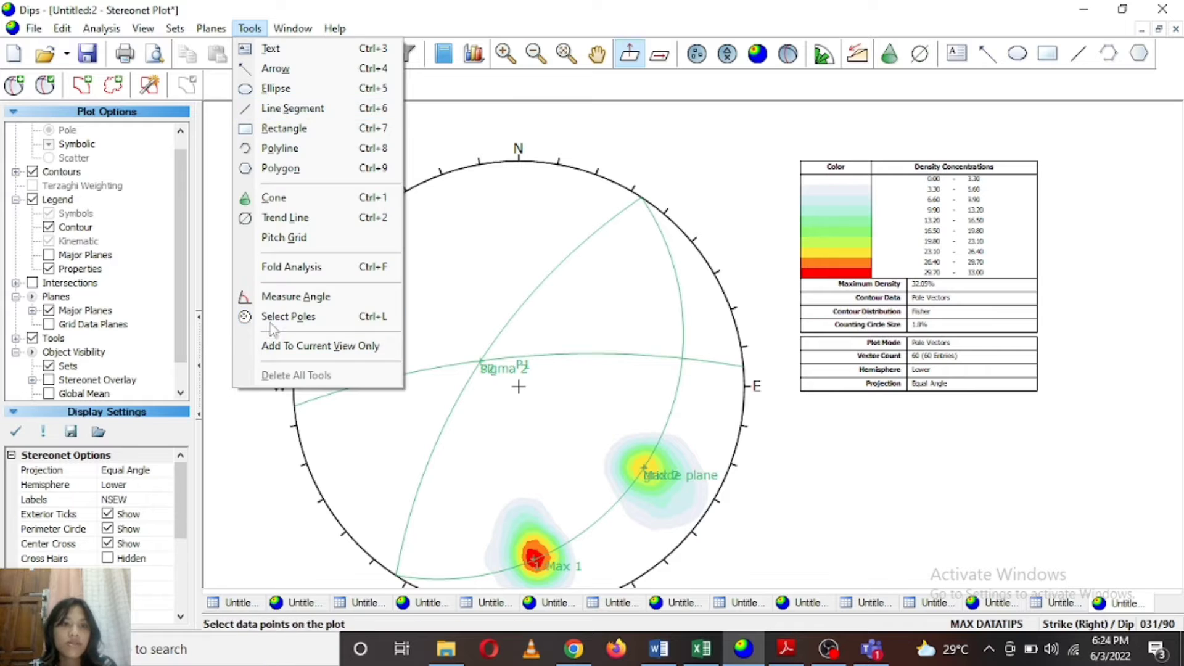
pyautogui.click(281, 239)
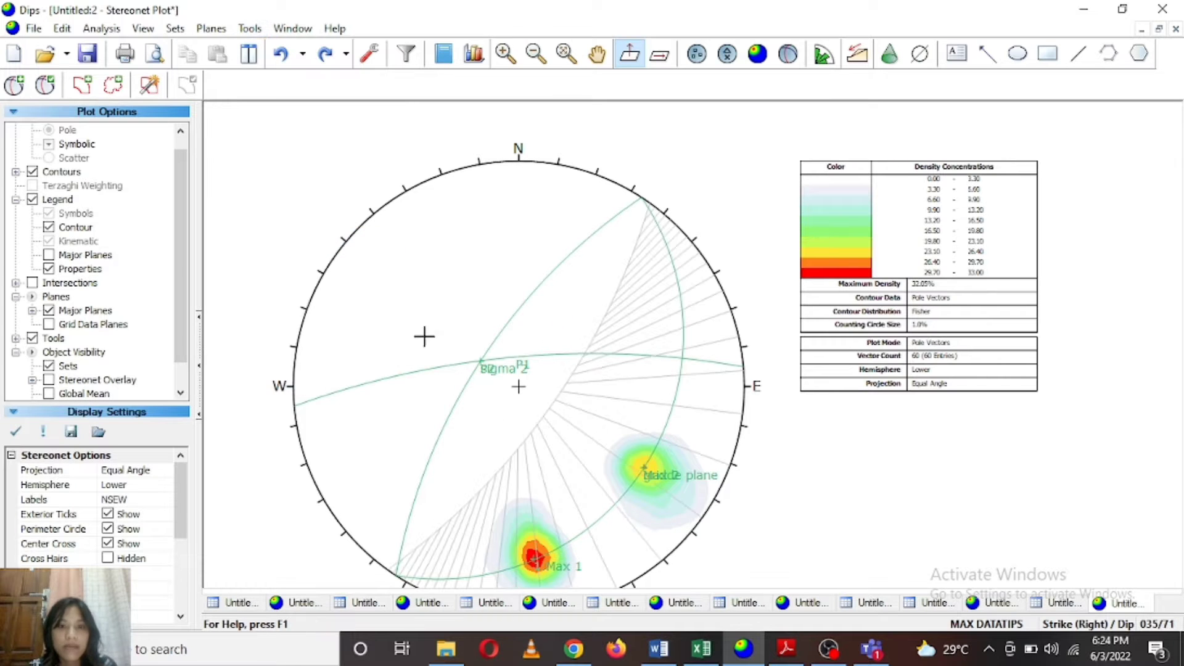
pyautogui.click(480, 363)
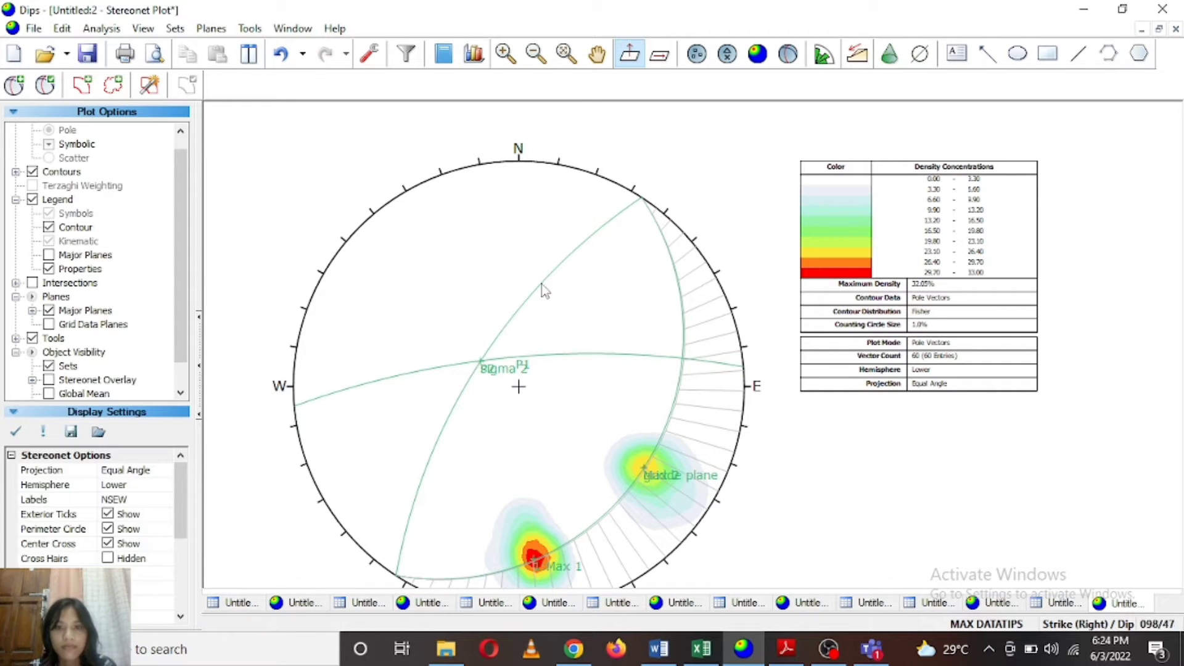
# Add a user plane with its pole on the gridde plane's trace between Max 1 and Max 2, orientation 240/70, labelled "sigma 3".
pyautogui.click(596, 54)
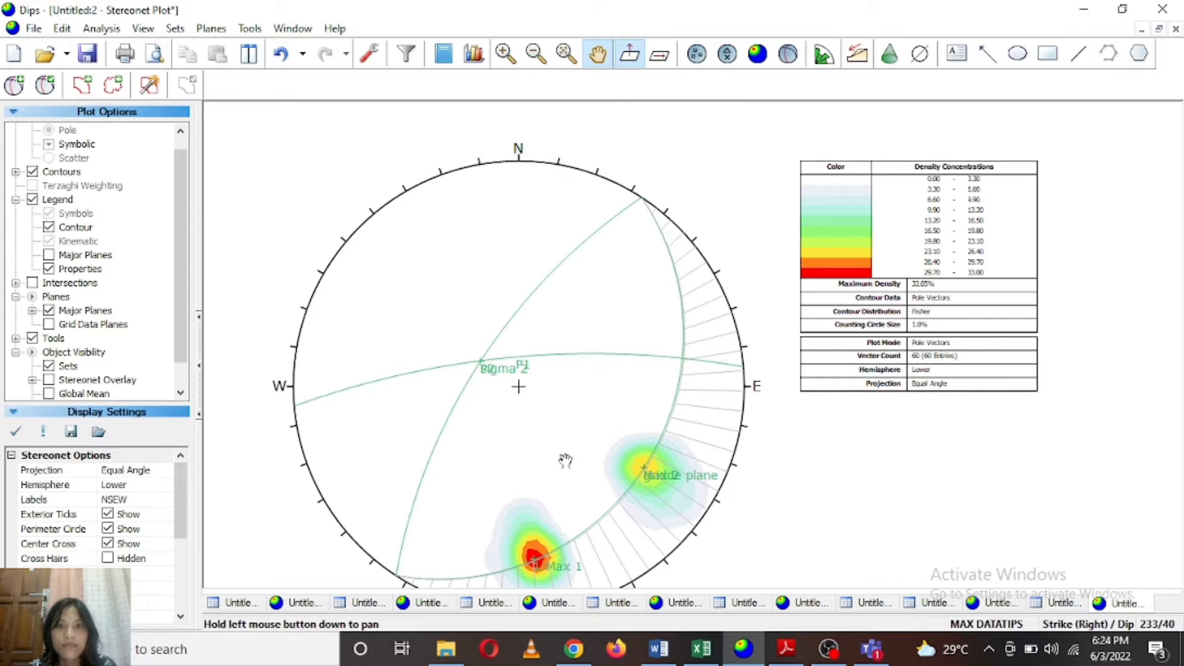
pyautogui.moveTo(564, 458); pyautogui.dragTo(579, 404)
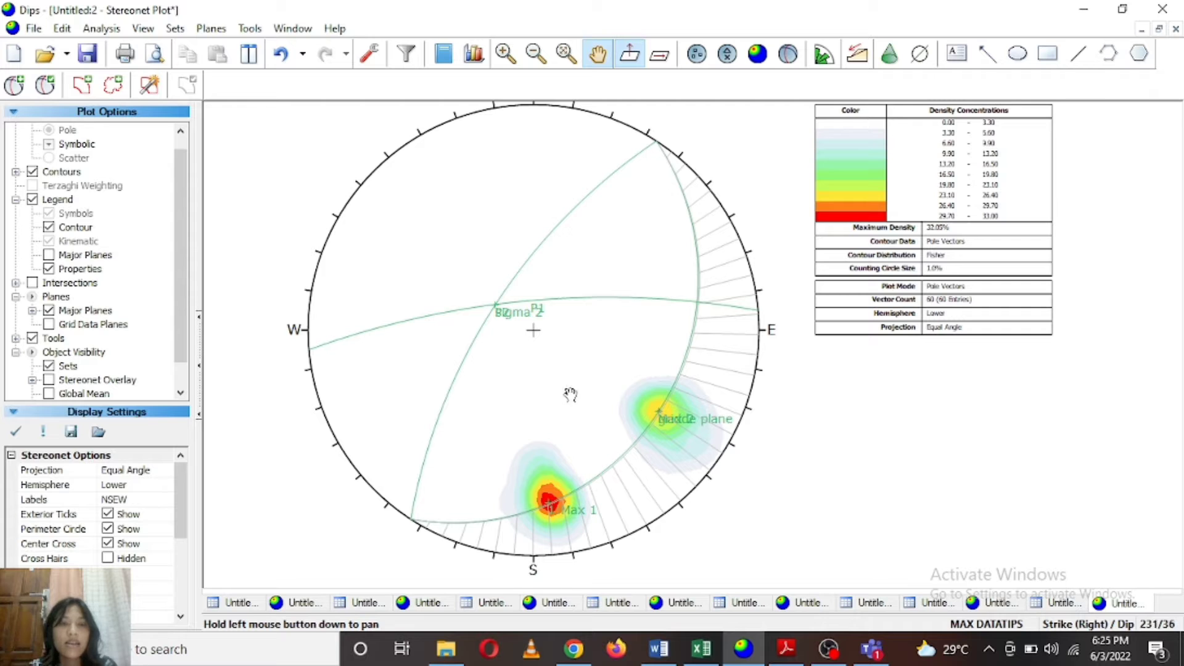
pyautogui.scroll(3, 563, 391)
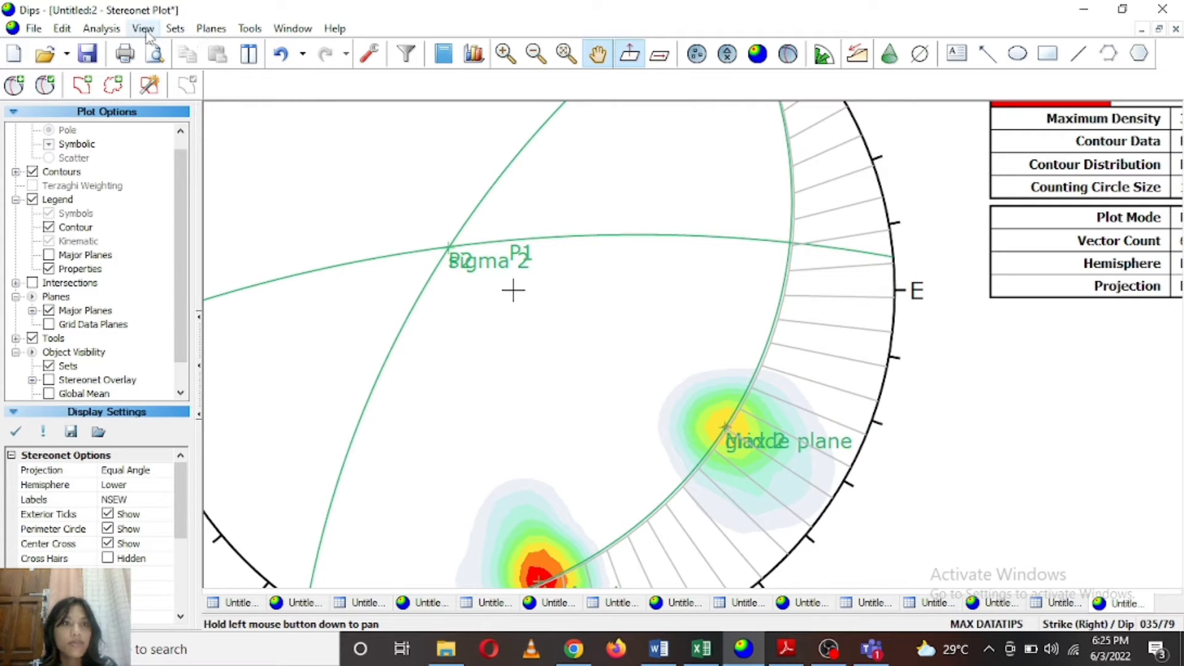
pyautogui.click(13, 85)
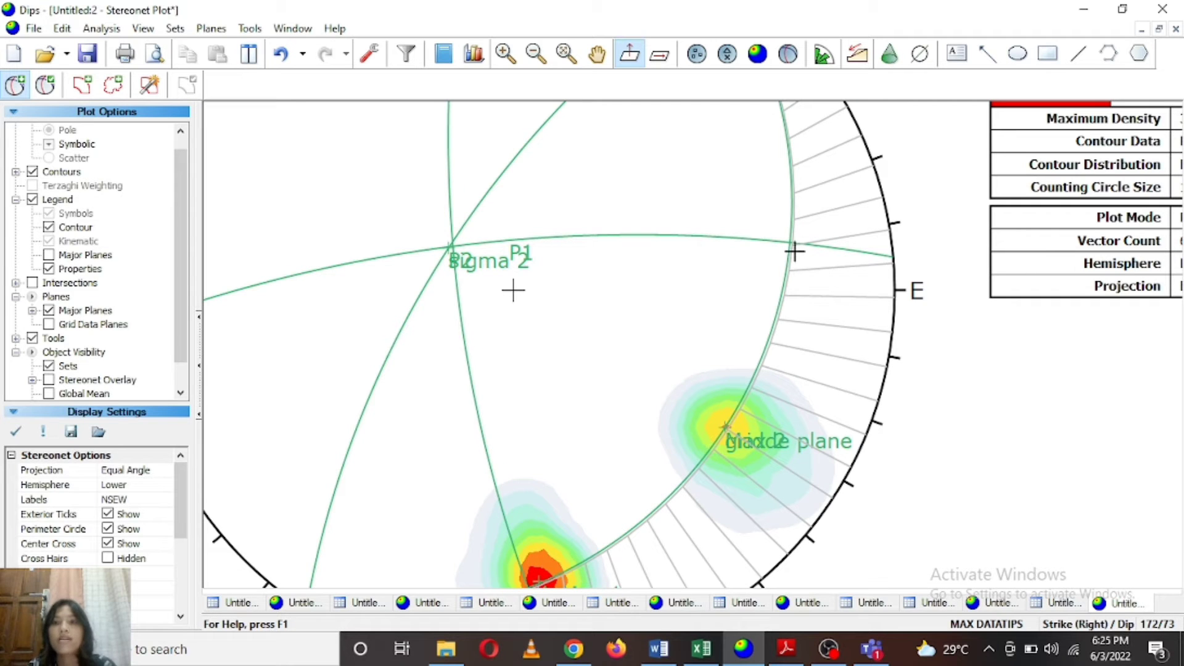
pyautogui.scroll(-1, 739, 284)
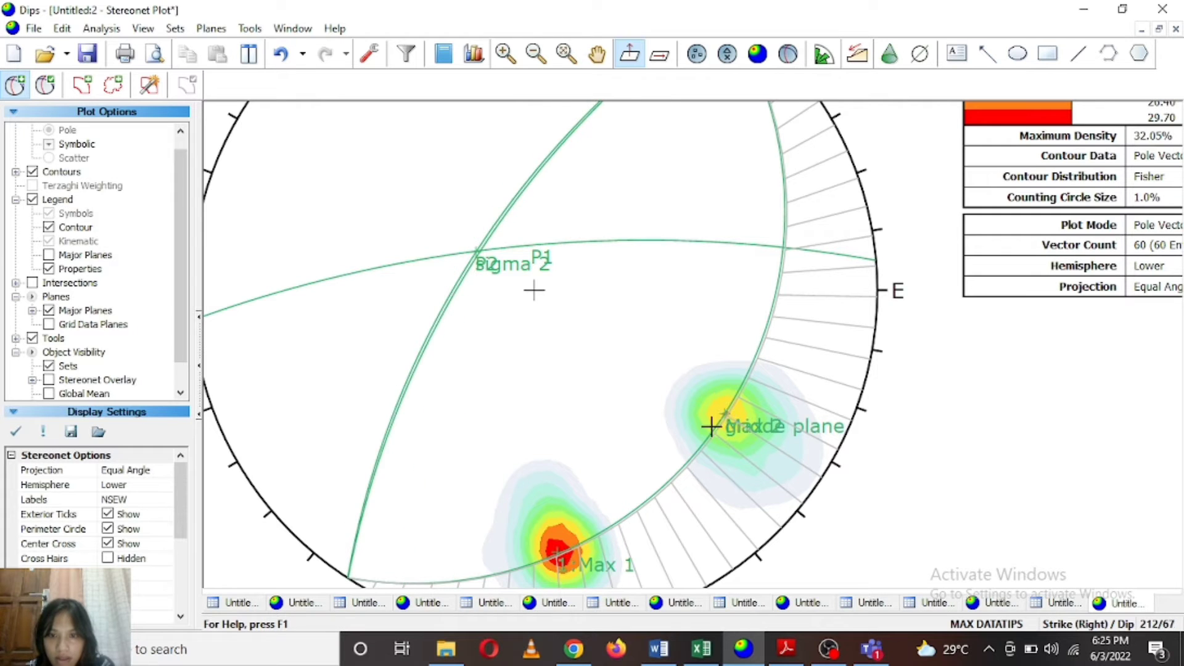
pyautogui.click(654, 496)
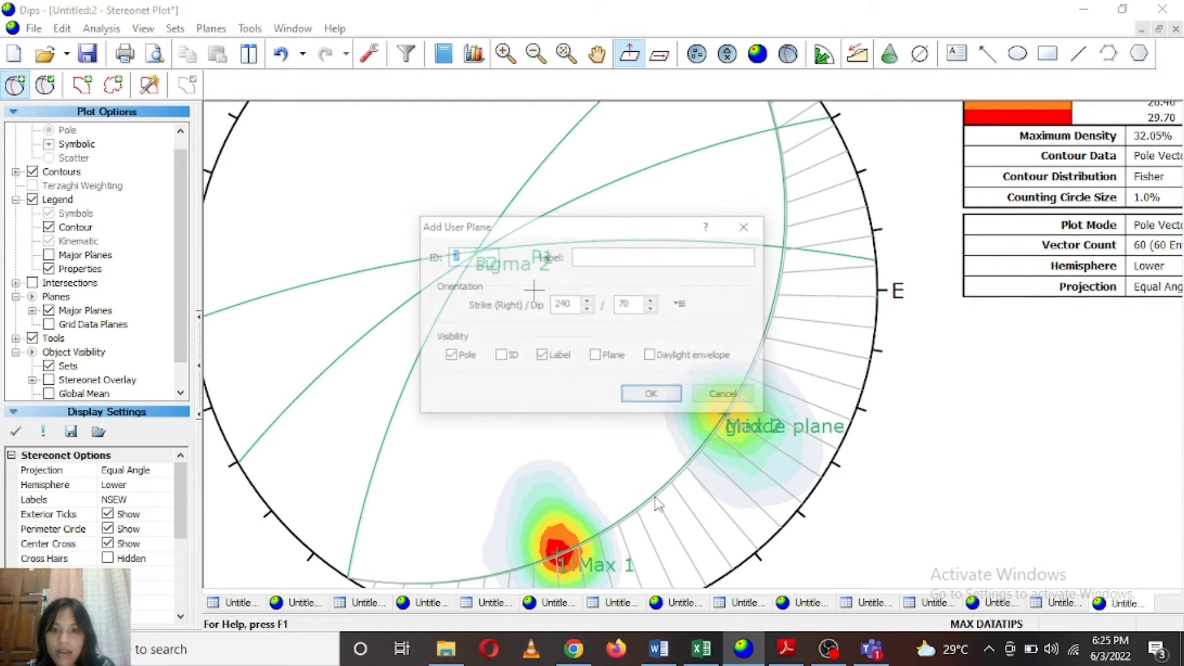
pyautogui.click(644, 252)
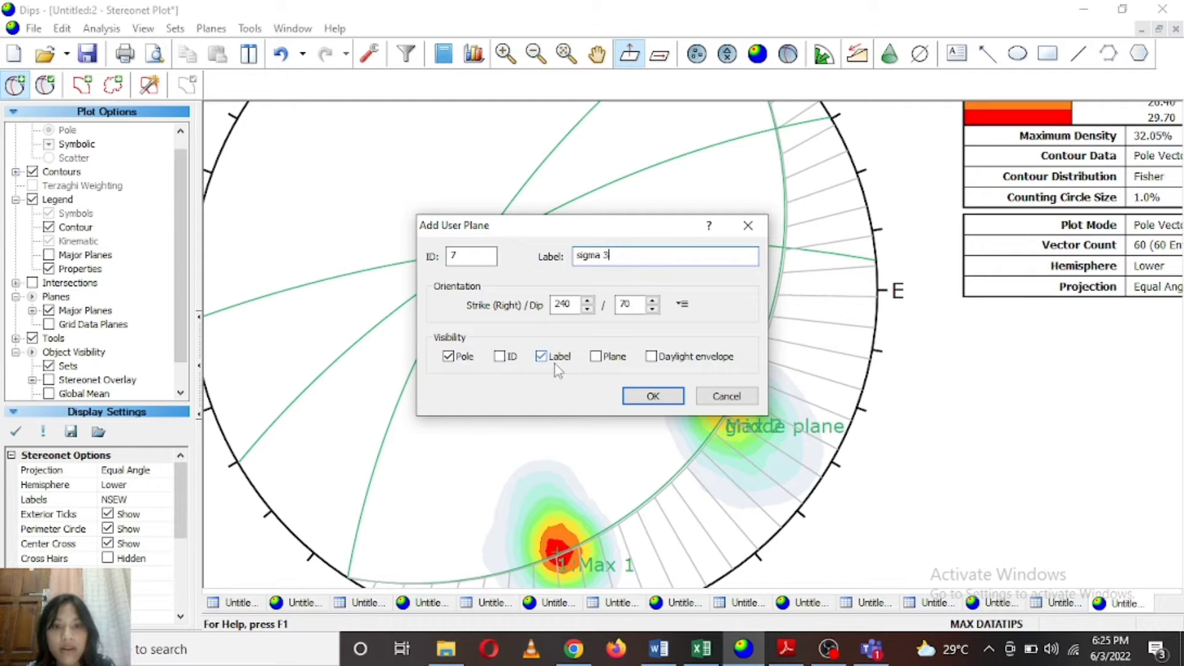
pyautogui.click(655, 396)
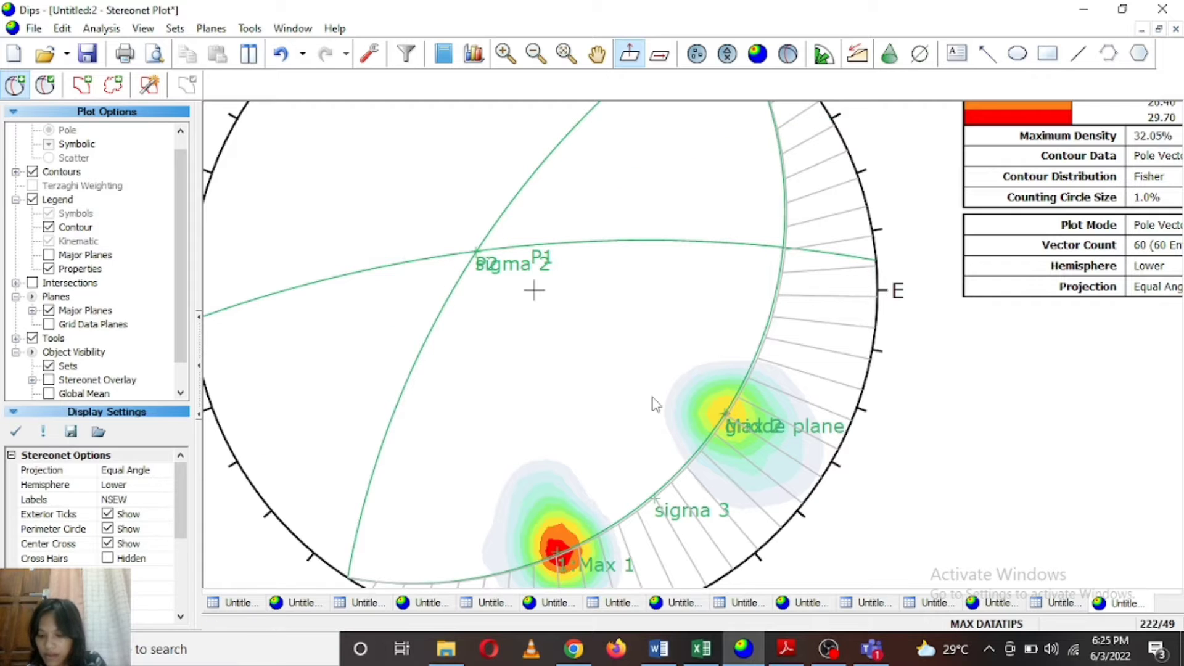
# Add a user plane with its pole on the northeast part of the gridde plane's trace, orientation 146/81, labelled "Sigma 1".
pyautogui.scroll(-1, 663, 366)
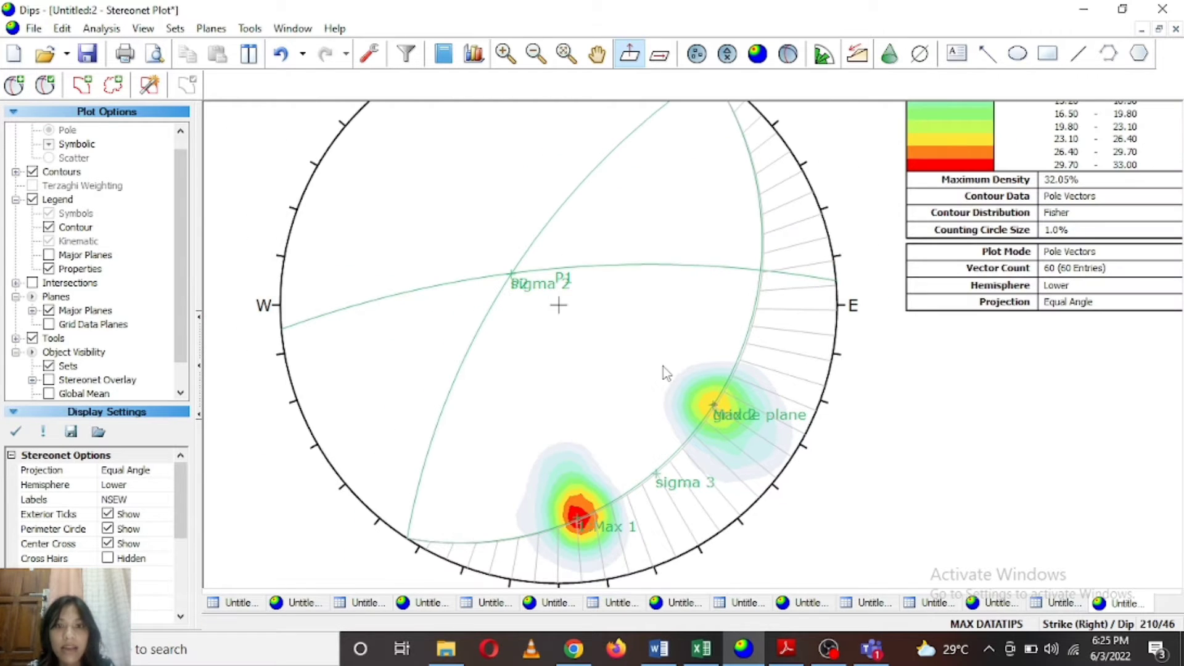
pyautogui.scroll(-2, 665, 291)
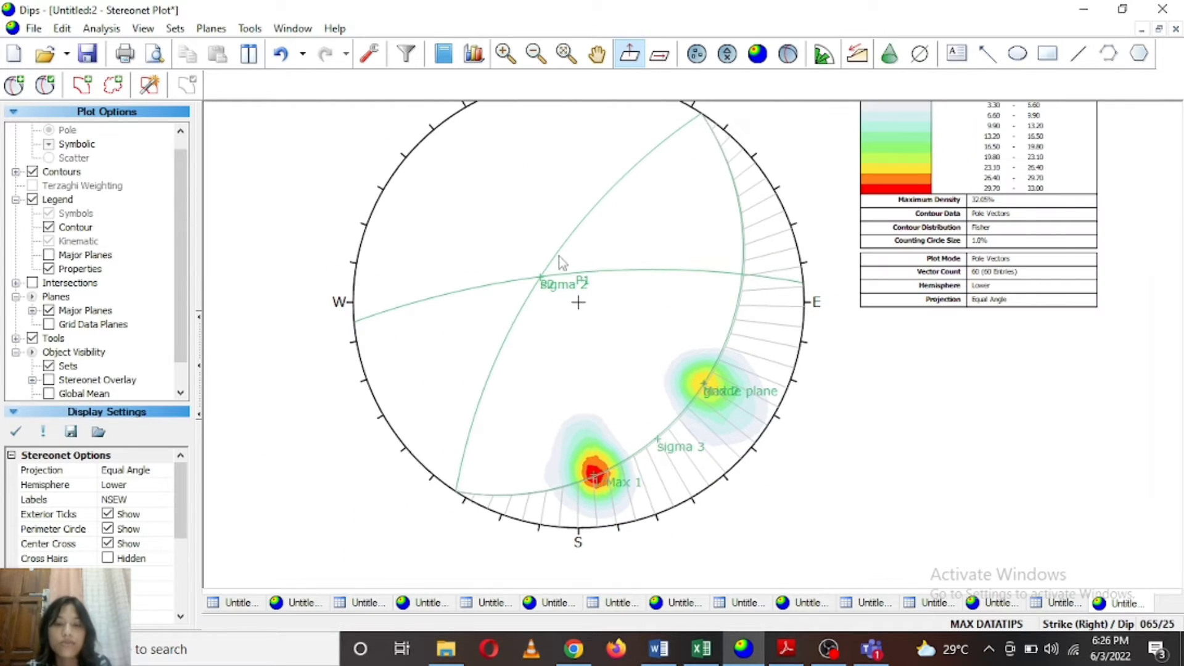
pyautogui.click(597, 54)
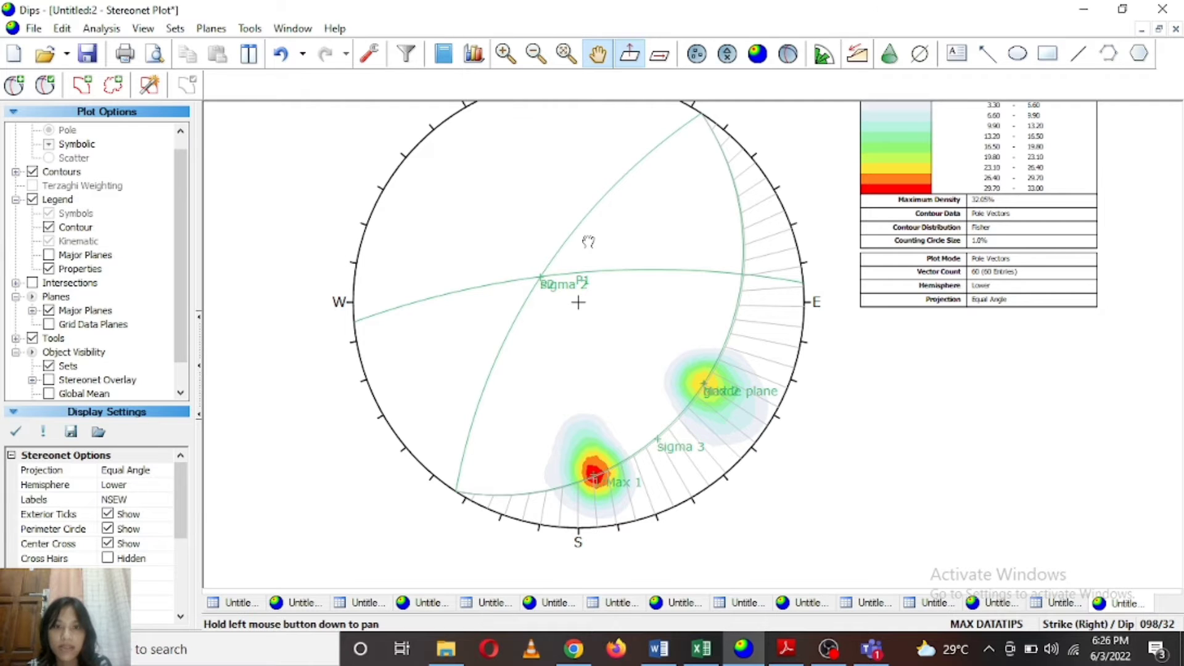
pyautogui.moveTo(588, 242); pyautogui.dragTo(579, 280)
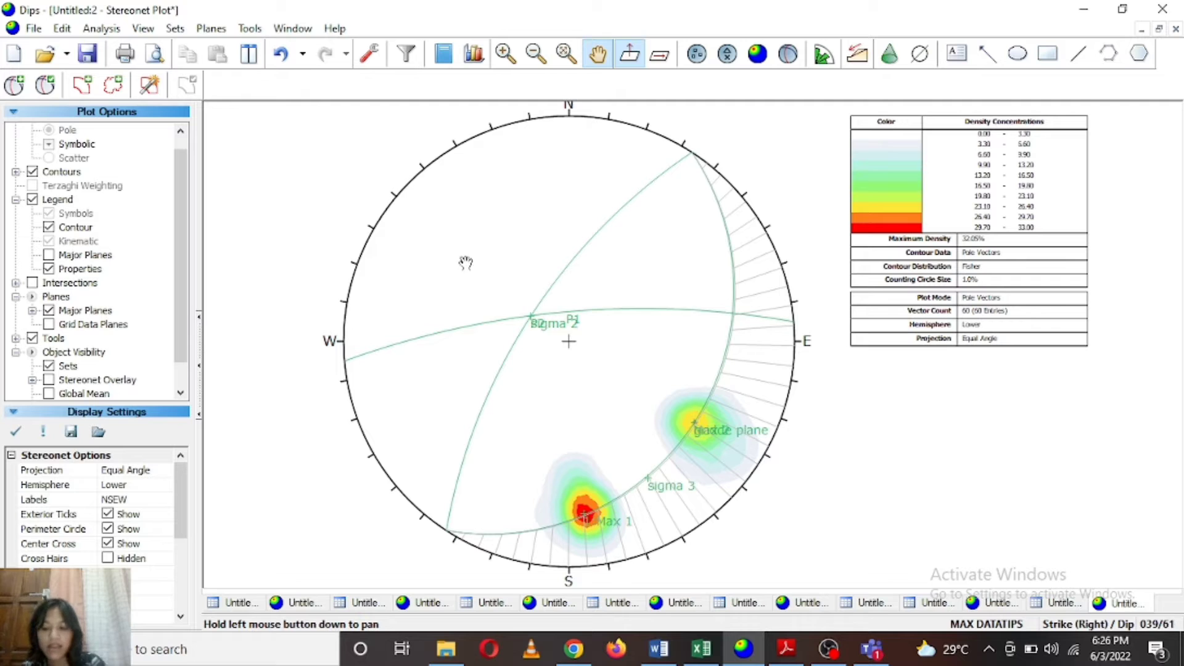
pyautogui.click(18, 85)
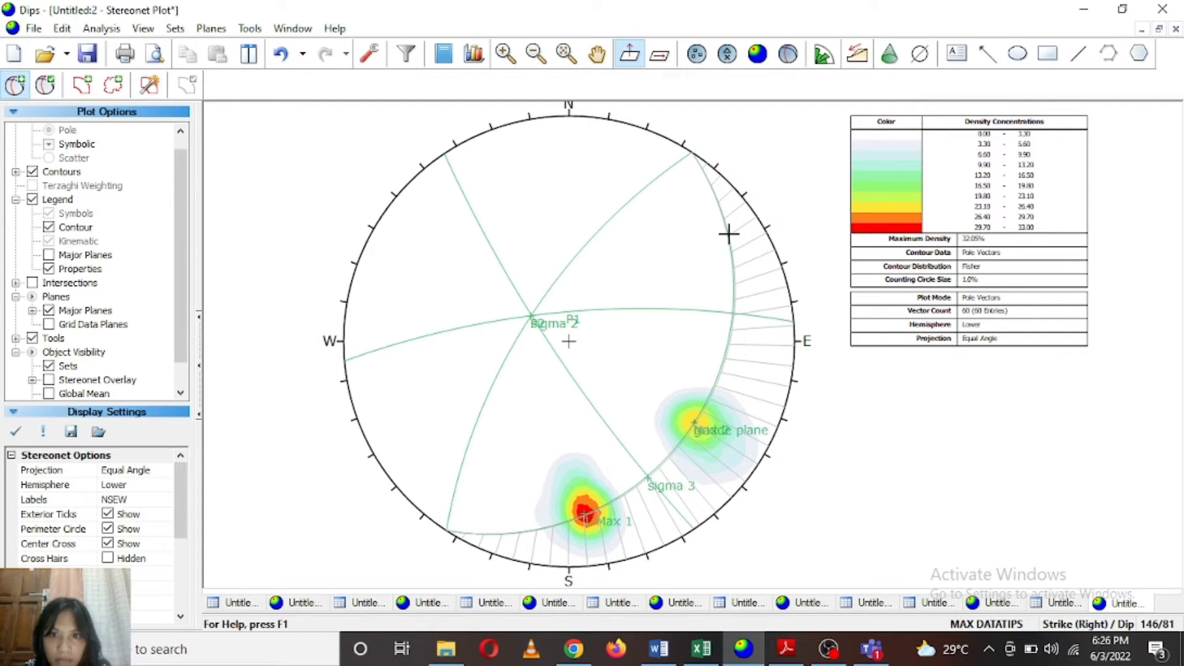
pyautogui.click(728, 233)
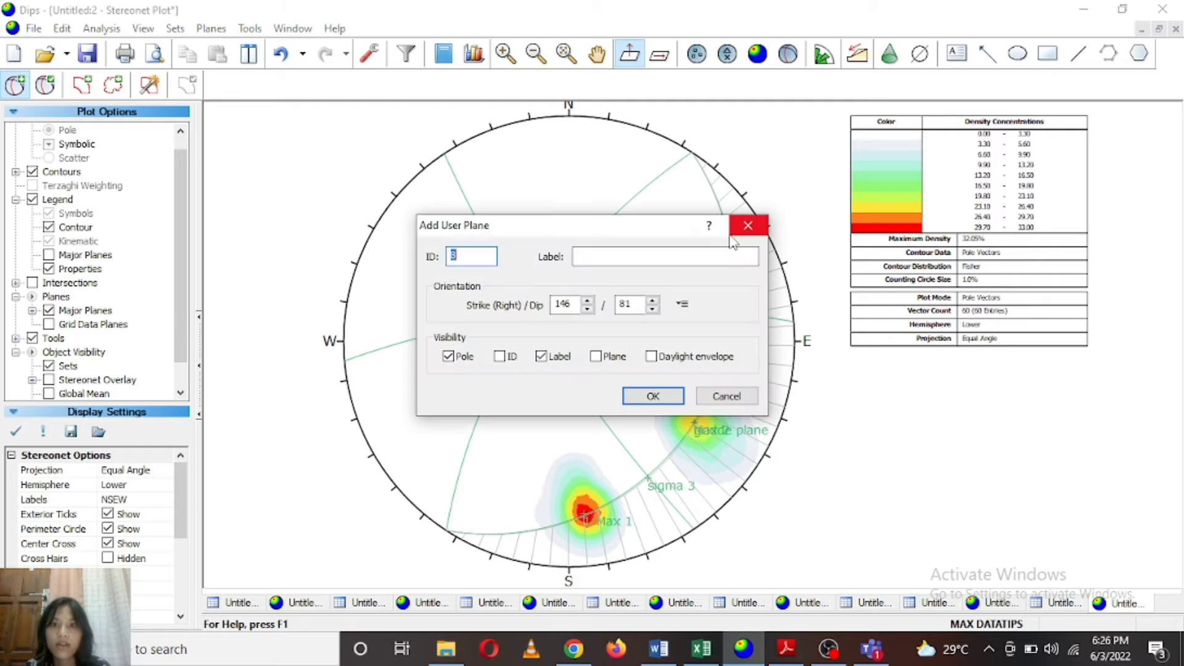
pyautogui.click(673, 252)
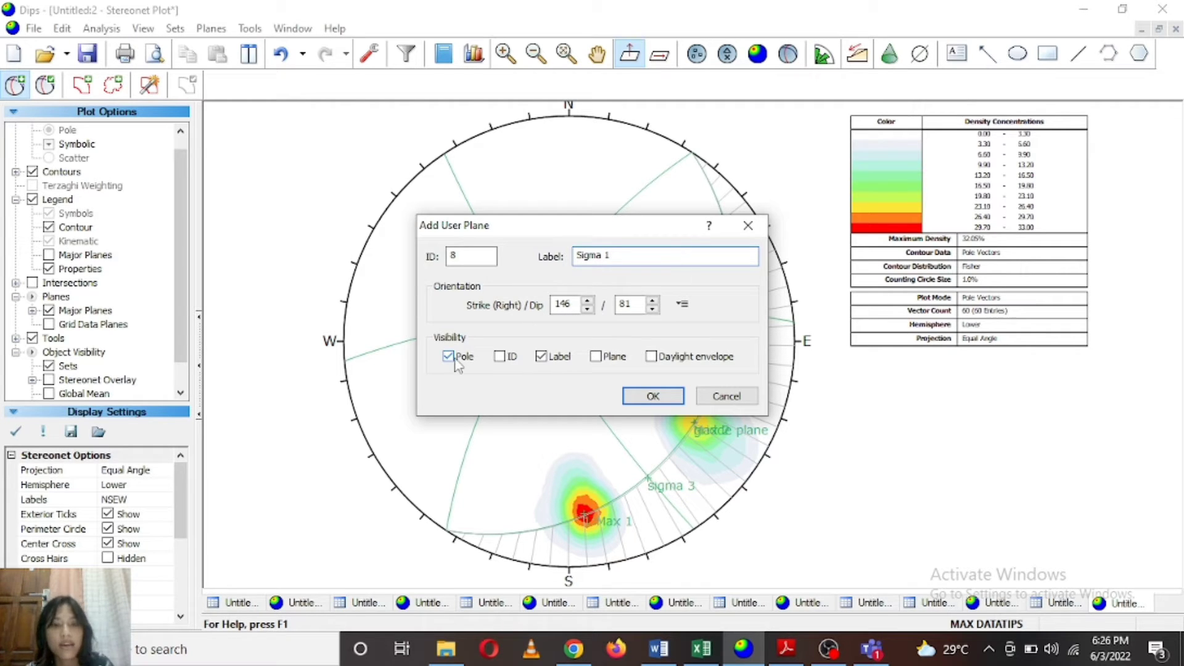
pyautogui.click(654, 398)
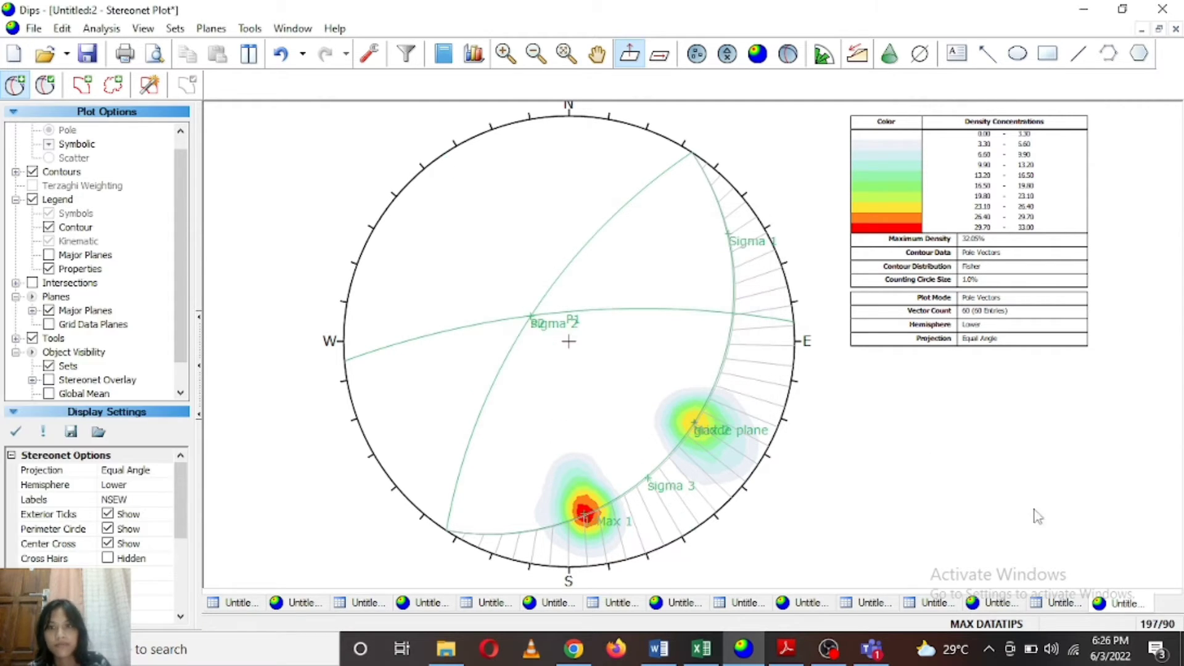
# Delete all tools from the stereonet to remove the pitch grid.
pyautogui.scroll(-1, 946, 423)
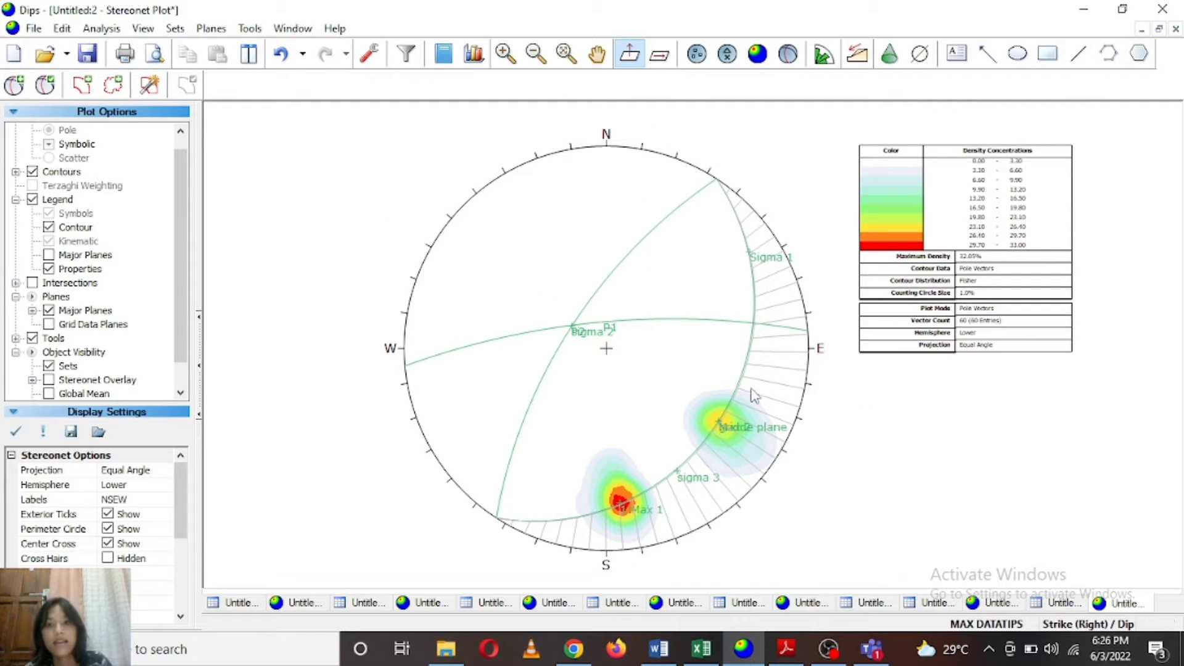
pyautogui.click(264, 27)
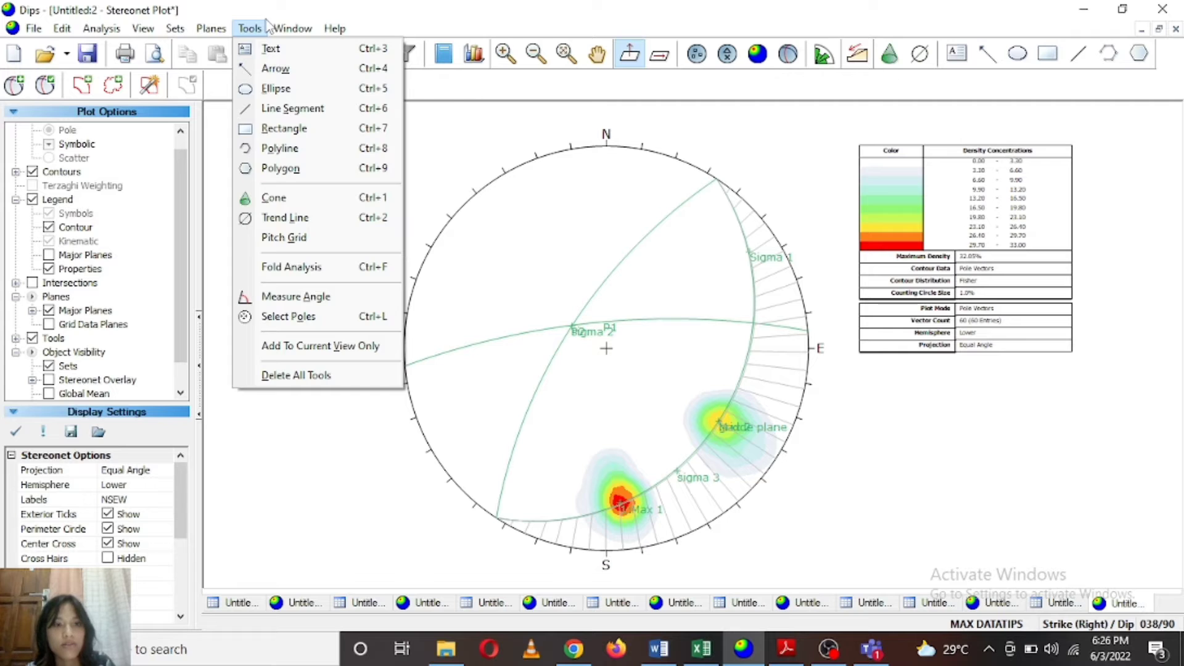
pyautogui.click(250, 28)
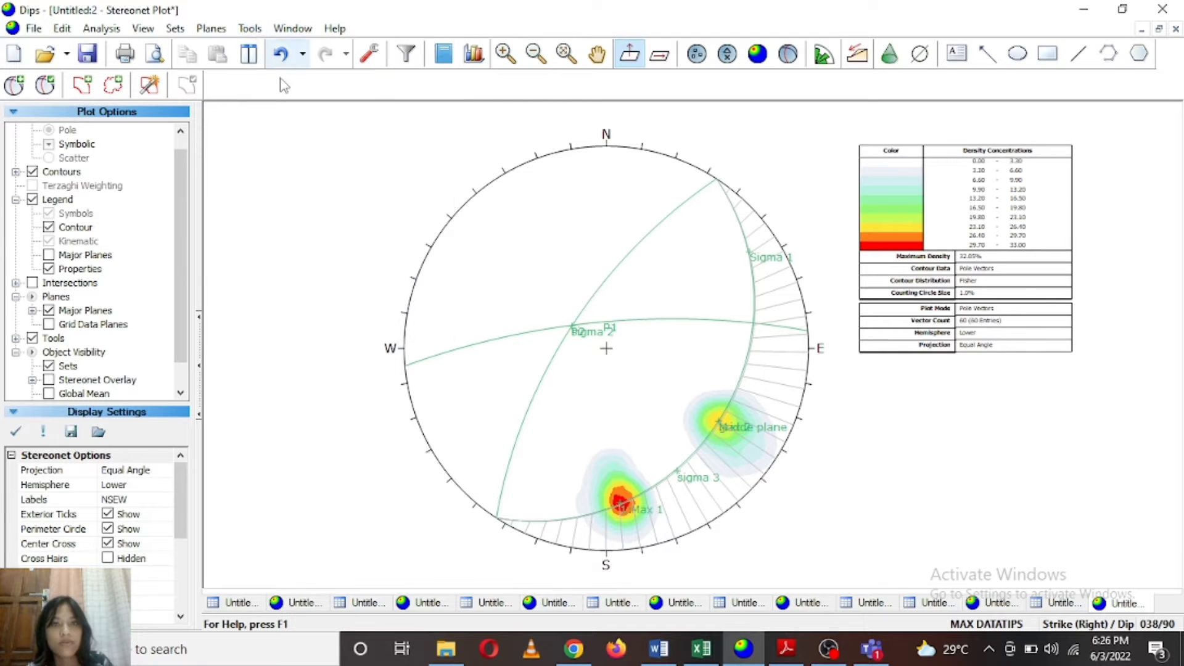
pyautogui.click(251, 29)
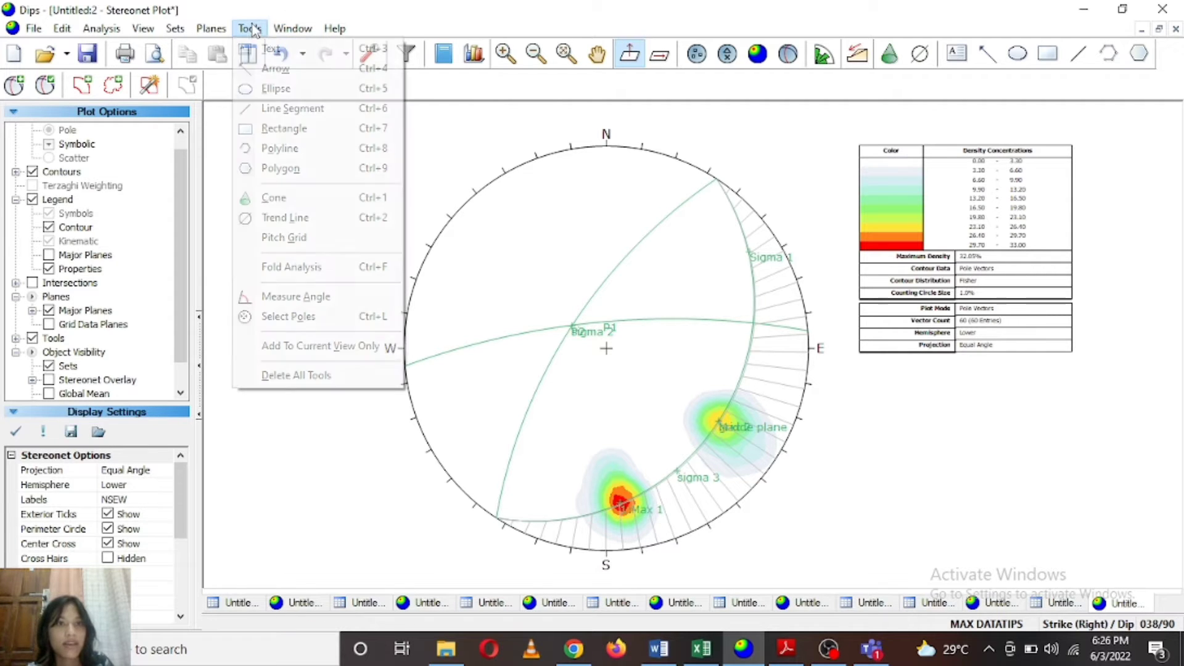
pyautogui.click(302, 376)
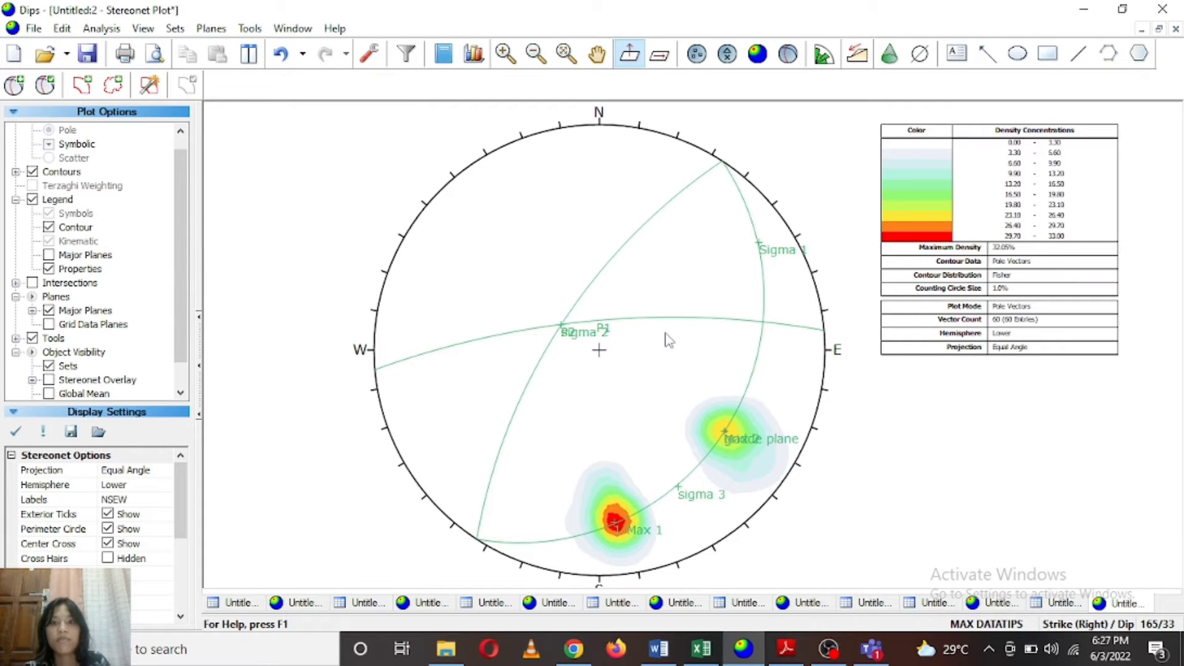
# Open the user planes for editing and set the colour of plane 2, Max 2, to reddish brown.
pyautogui.click(592, 292)
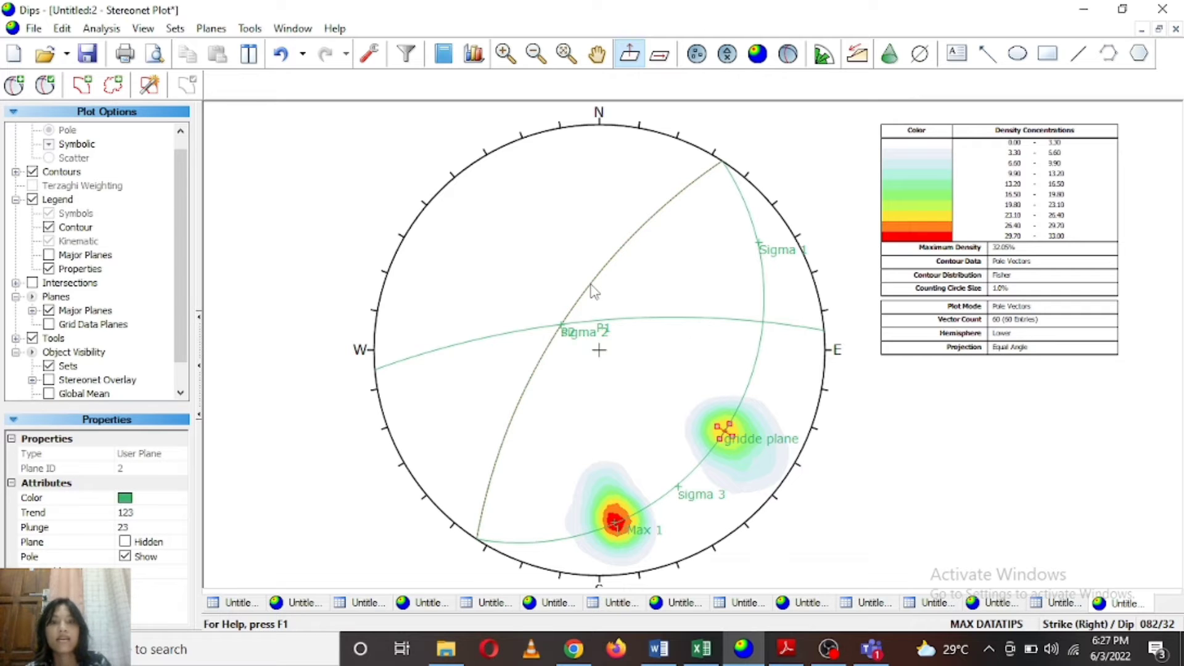
pyautogui.rightClick(593, 293)
pyautogui.click(532, 333)
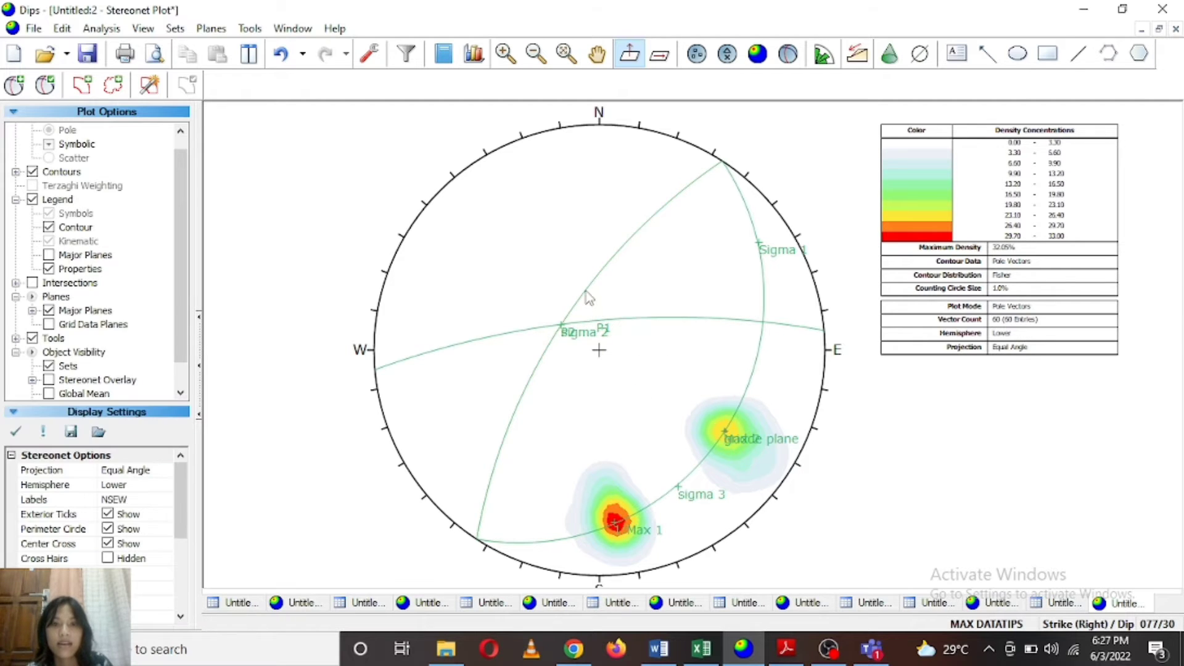
pyautogui.click(587, 295)
pyautogui.rightClick(587, 289)
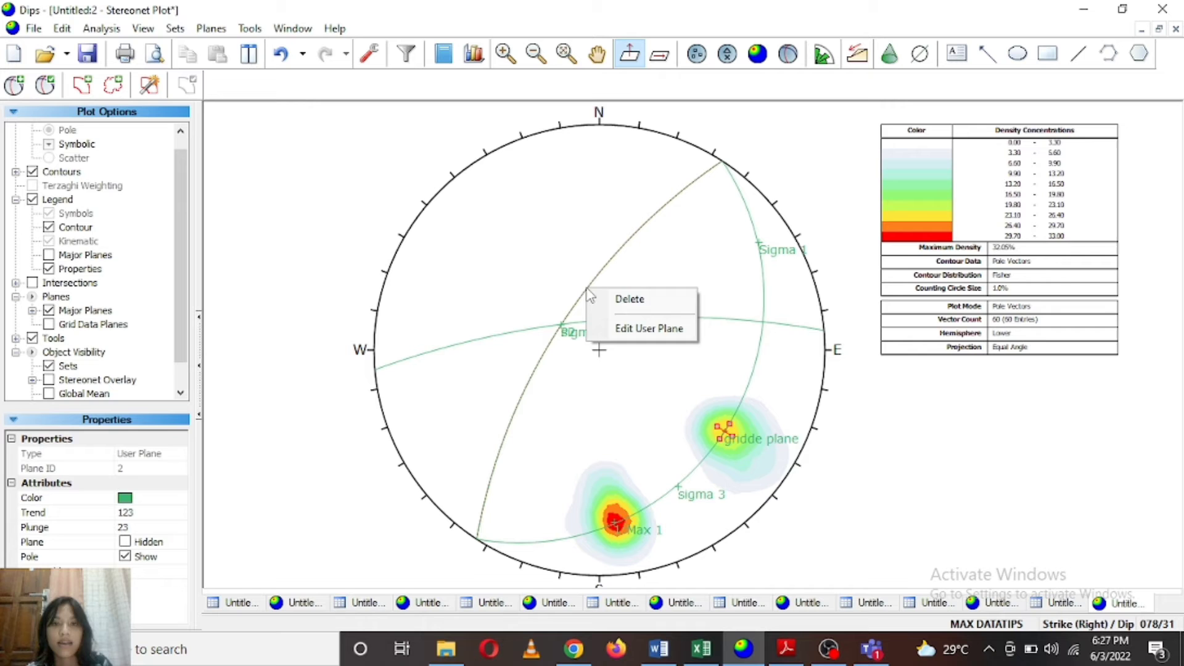
pyautogui.click(628, 337)
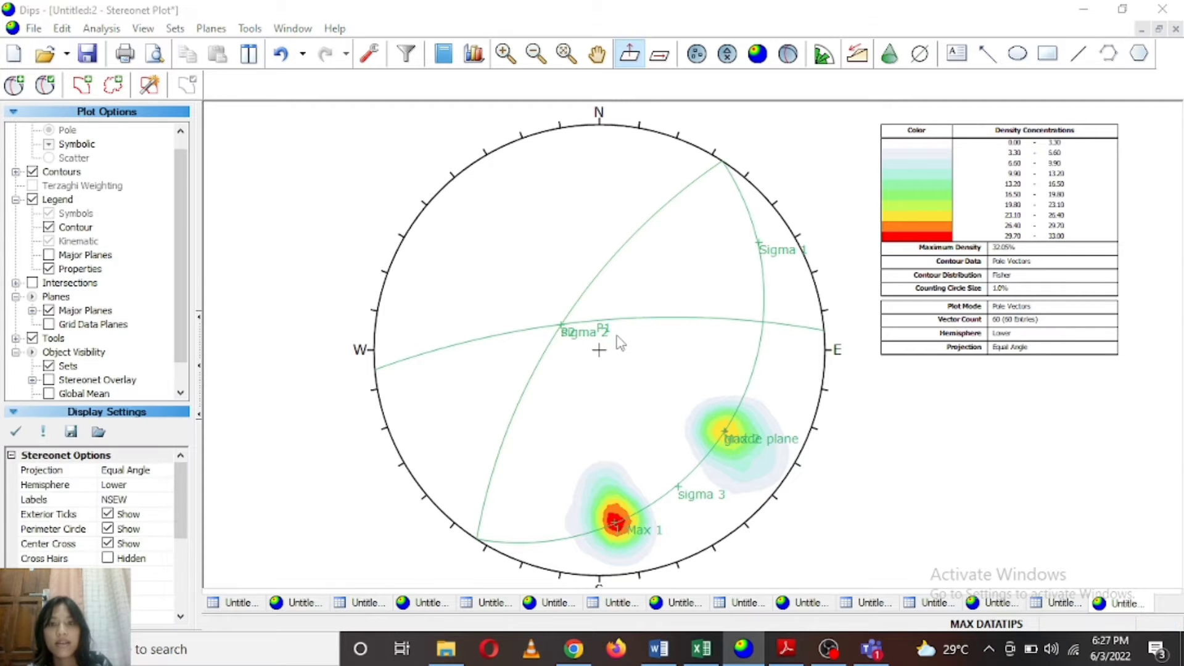
pyautogui.doubleClick(584, 302)
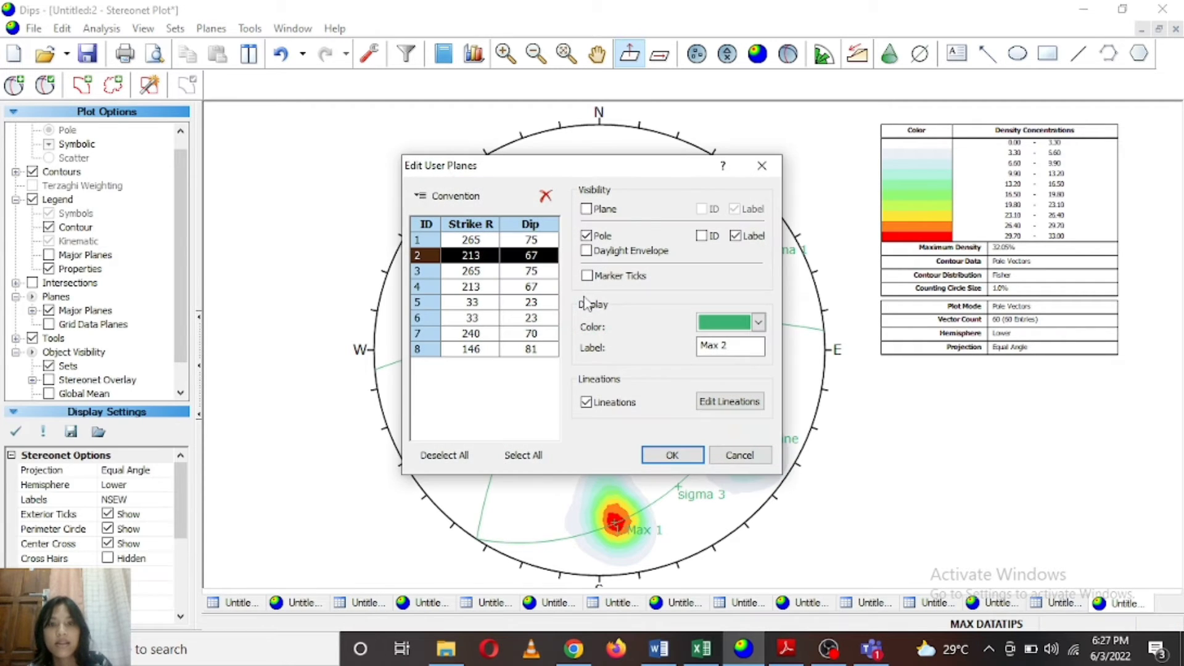
pyautogui.click(471, 256)
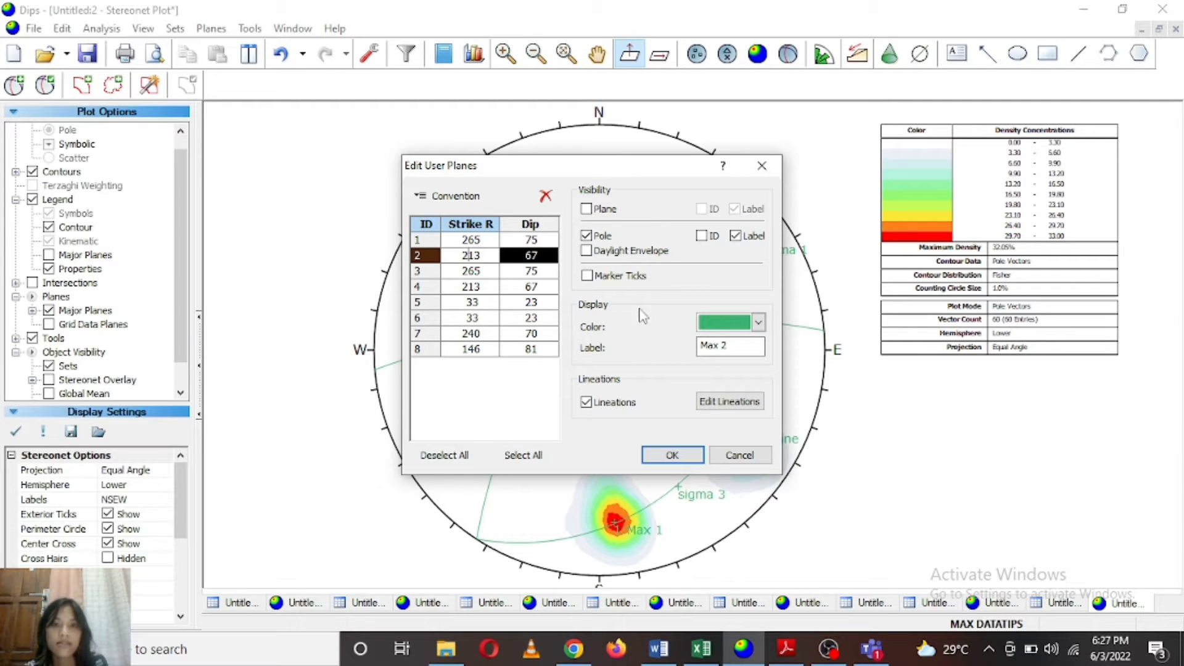
pyautogui.click(708, 323)
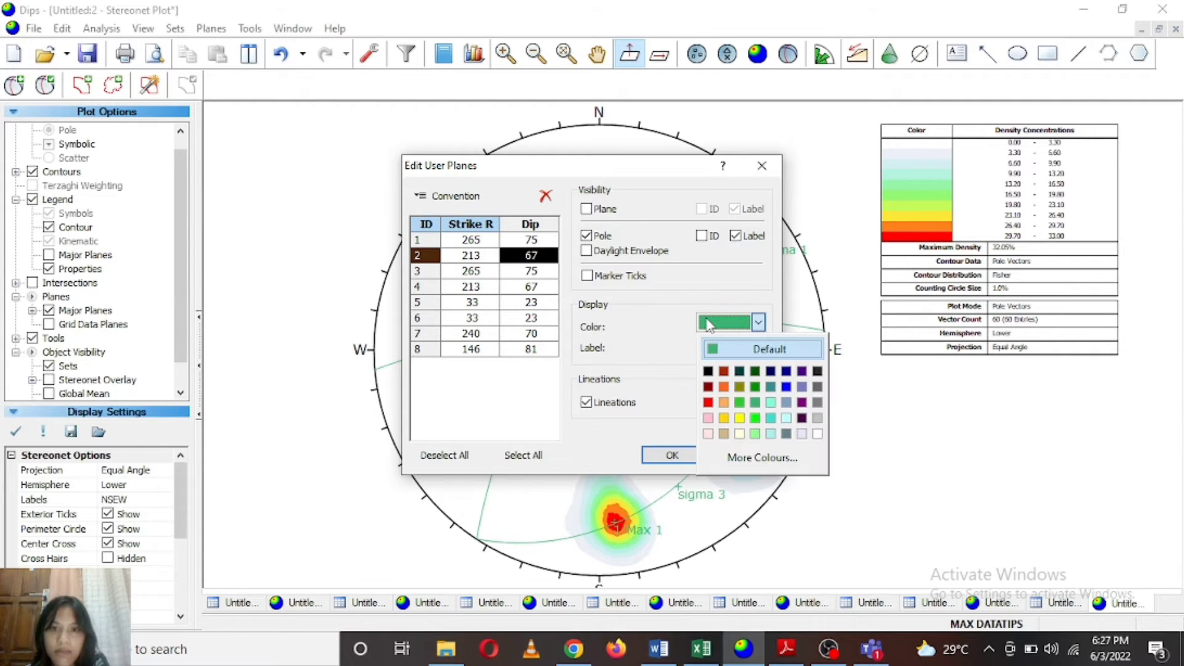
pyautogui.click(723, 371)
# Set the colour of plane P1 to dark blue and of plane P2 to red.
pyautogui.click(480, 275)
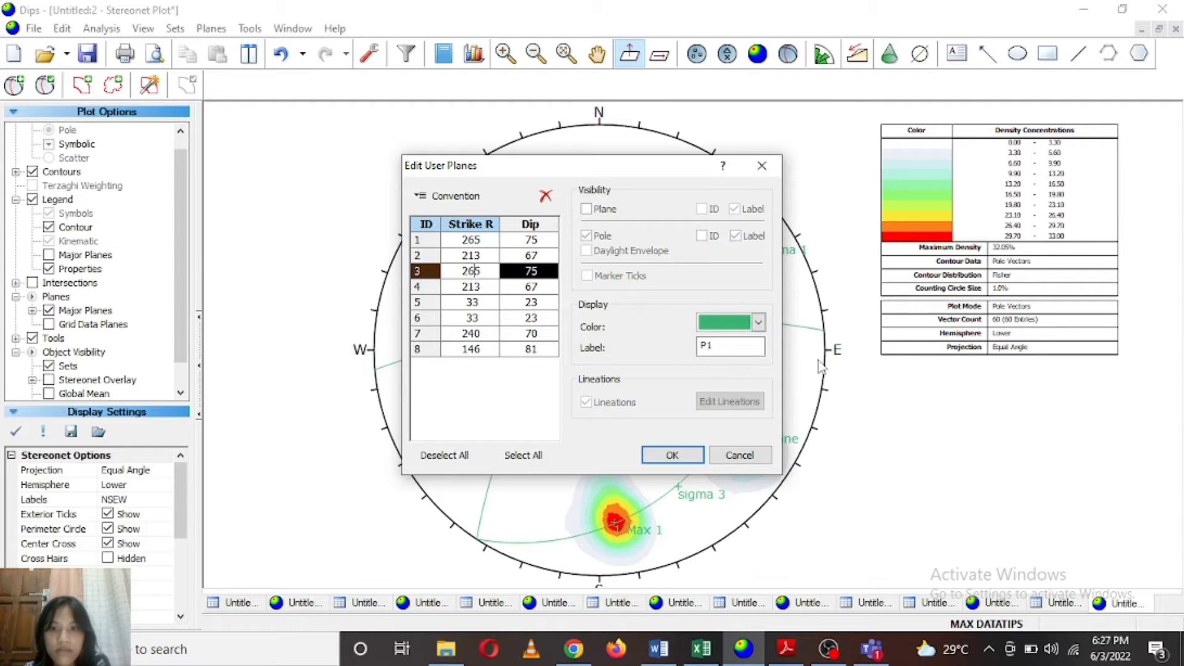
pyautogui.click(758, 321)
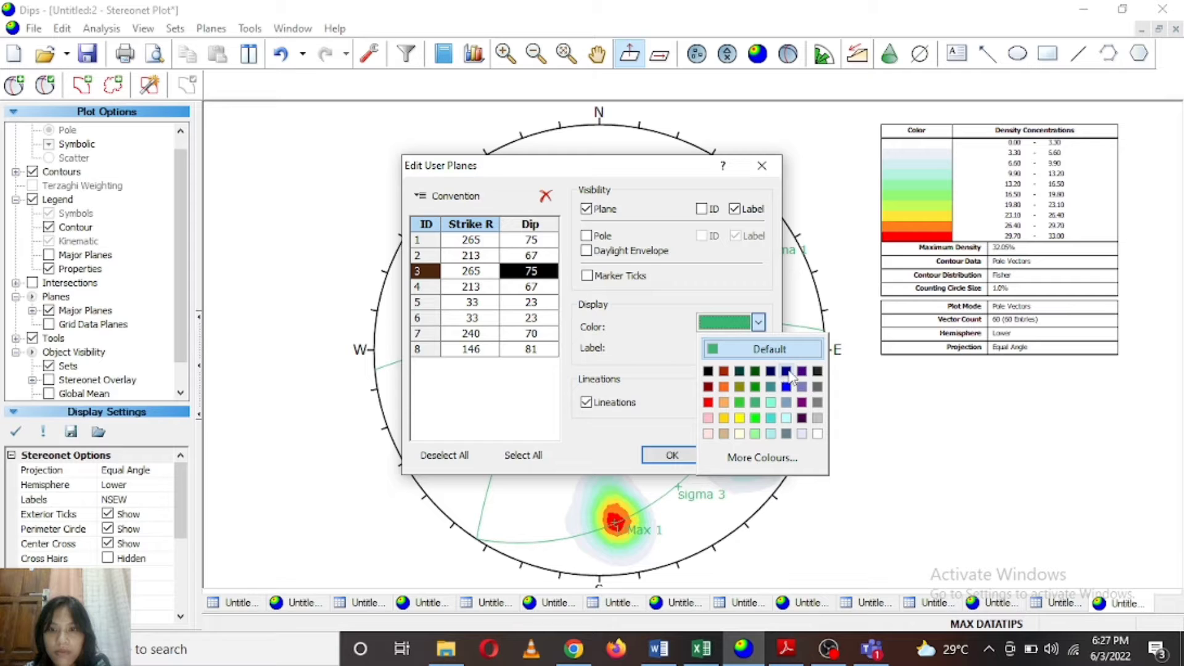
pyautogui.click(787, 372)
pyautogui.click(480, 286)
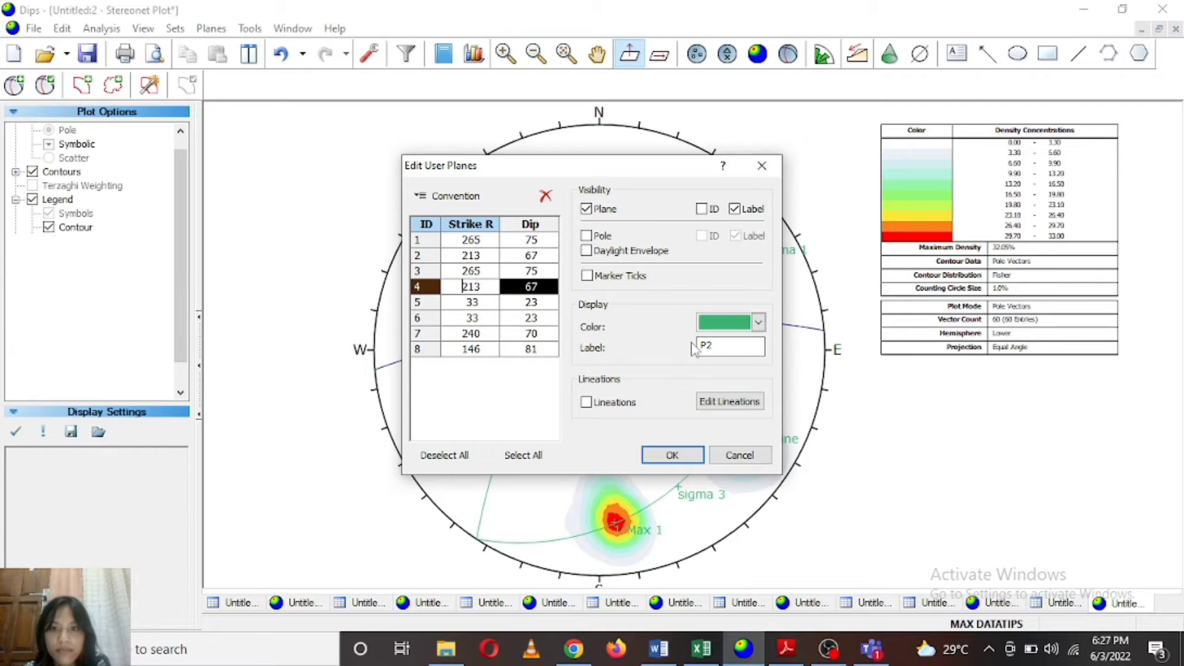
pyautogui.click(742, 332)
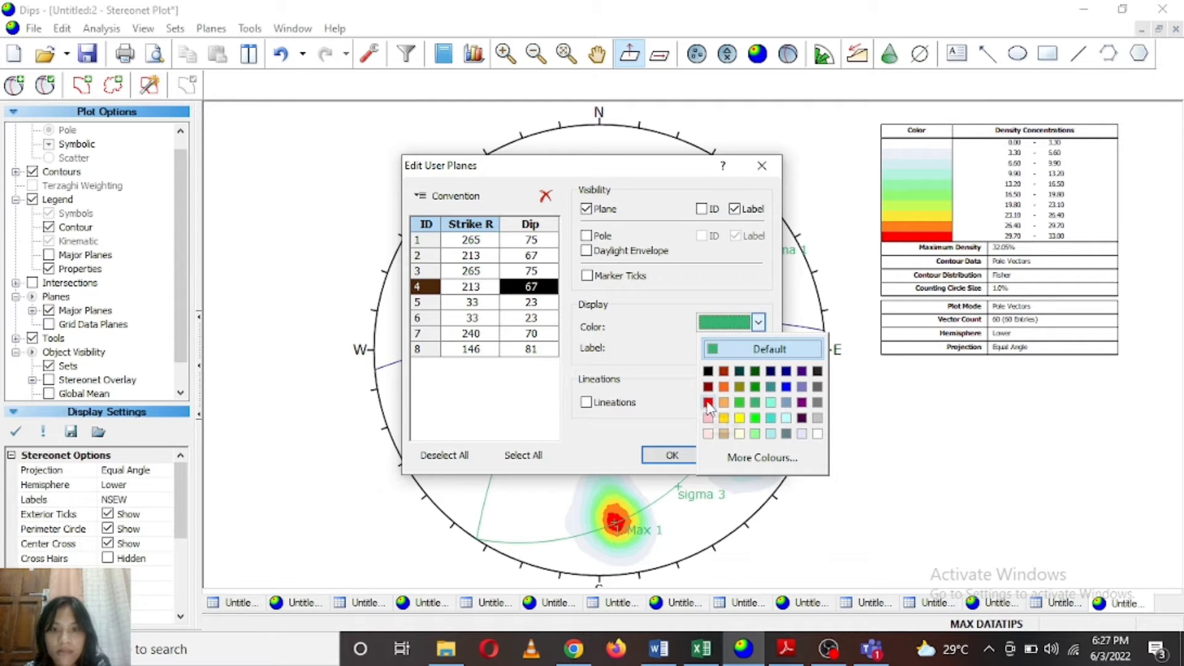
pyautogui.click(707, 402)
# Set the colour of plane sigma 2 to golden yellow and of the gridde plane to purple.
pyautogui.press('Down')
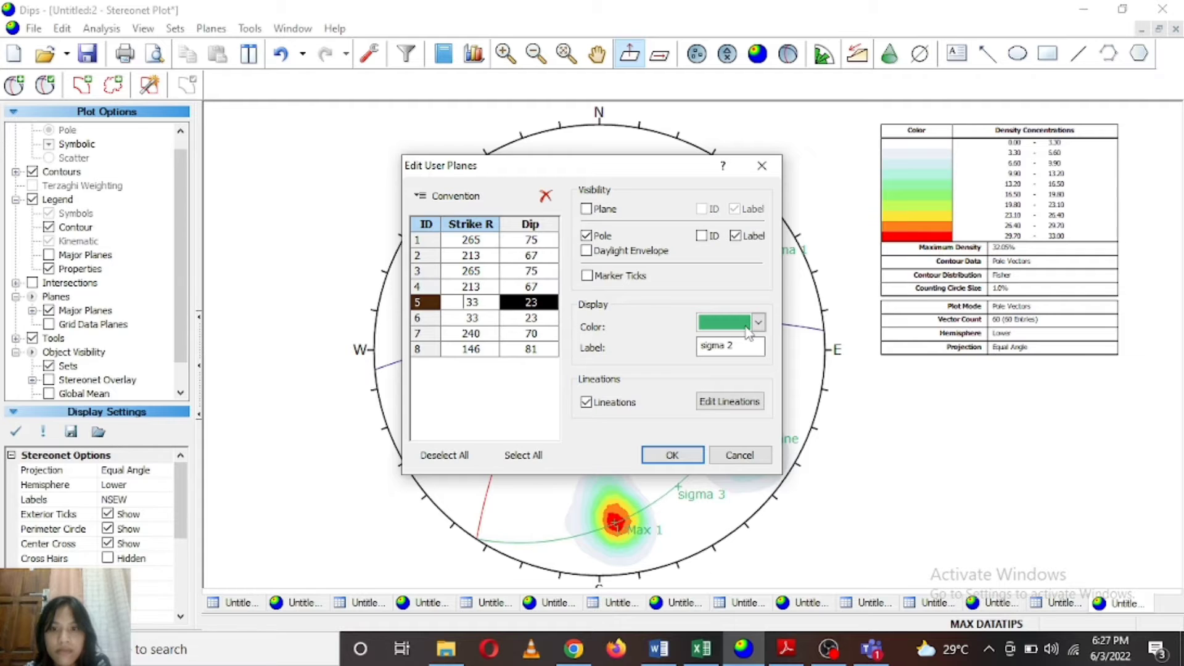
pyautogui.click(748, 332)
pyautogui.click(725, 416)
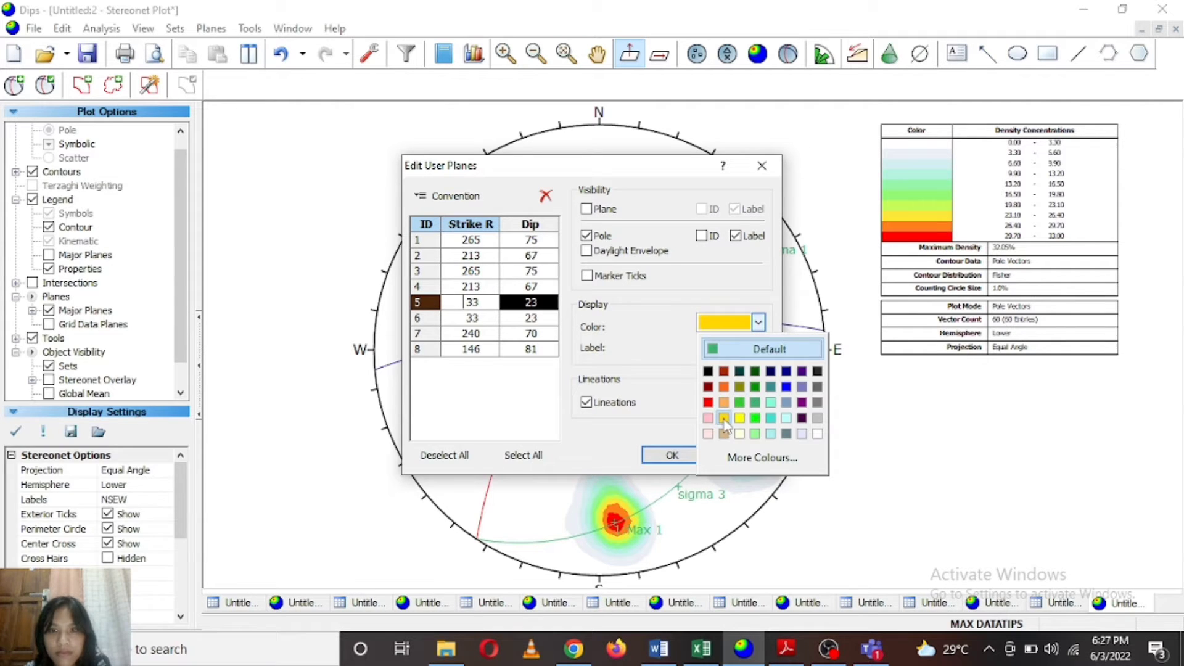
pyautogui.click(445, 321)
pyautogui.click(739, 325)
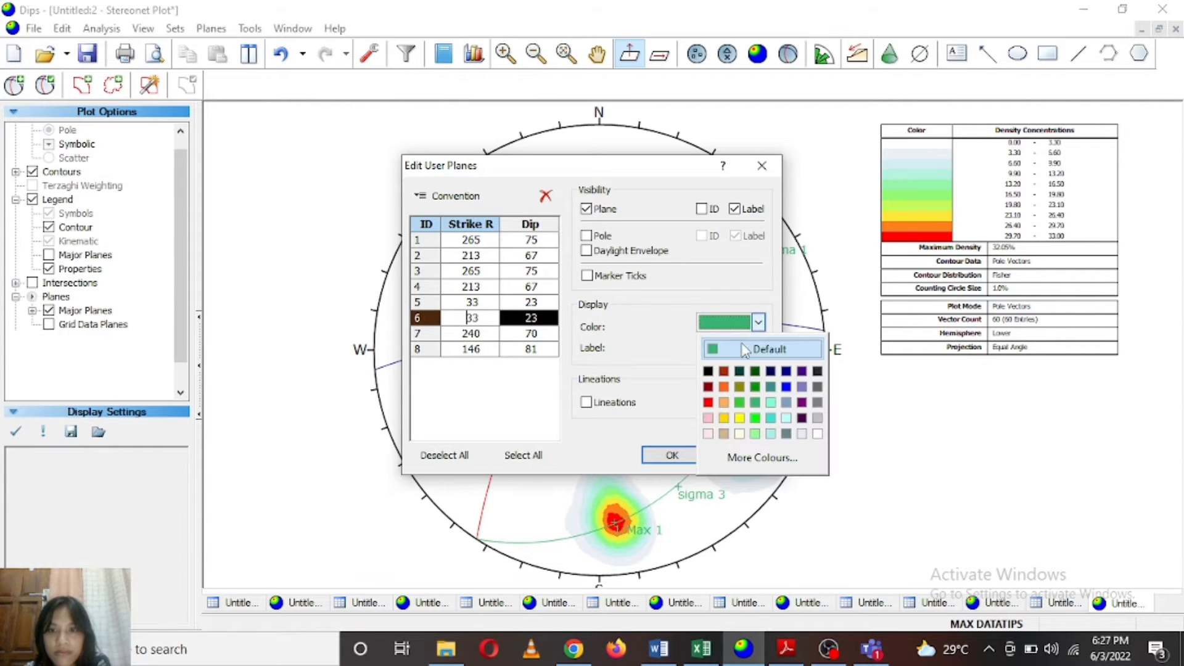
pyautogui.click(802, 402)
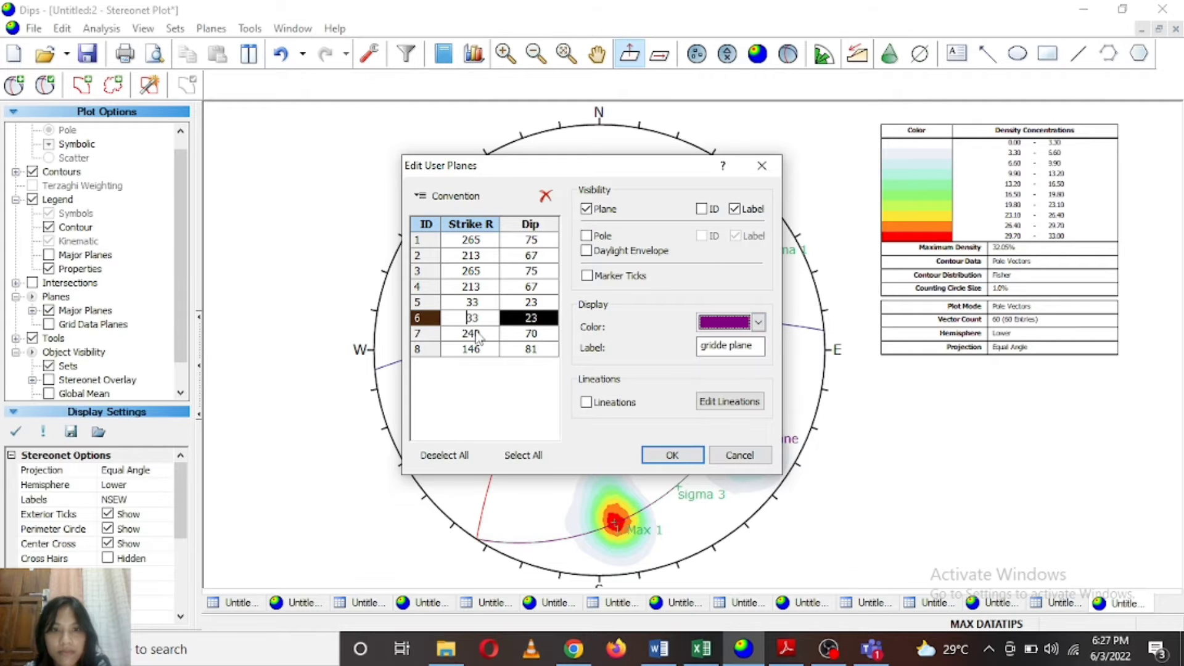
# Set the colour of sigma 3 to black and of Sigma 1 to pink, and apply the user plane edits.
pyautogui.click(476, 336)
pyautogui.click(758, 322)
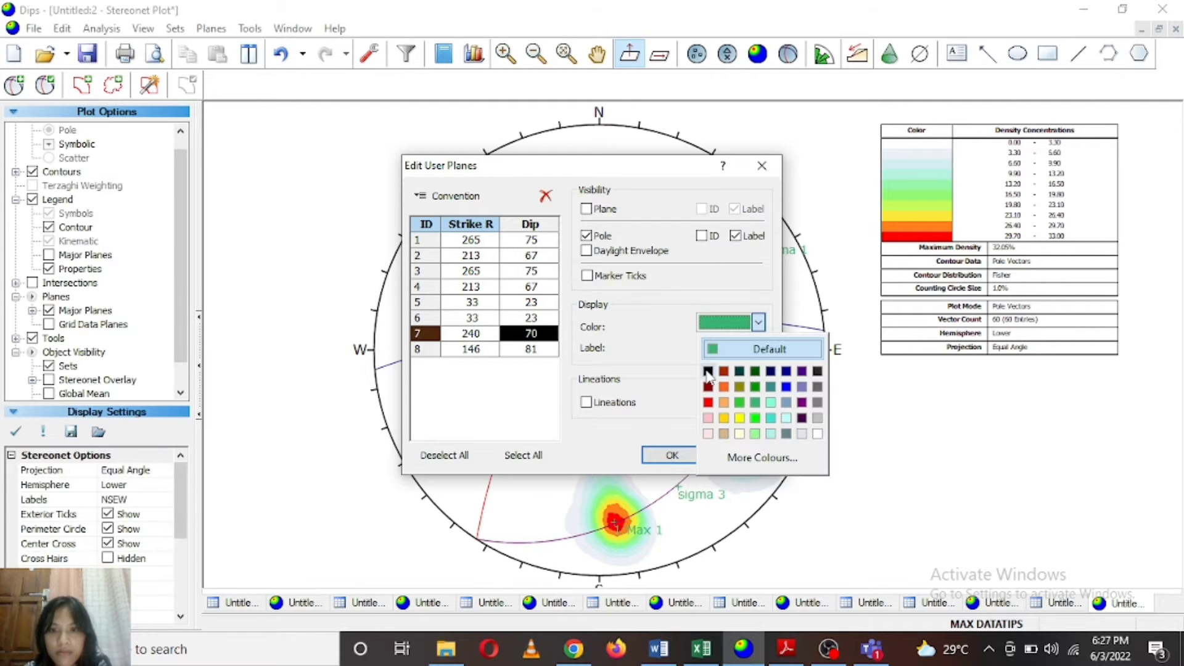
pyautogui.click(707, 371)
pyautogui.click(475, 349)
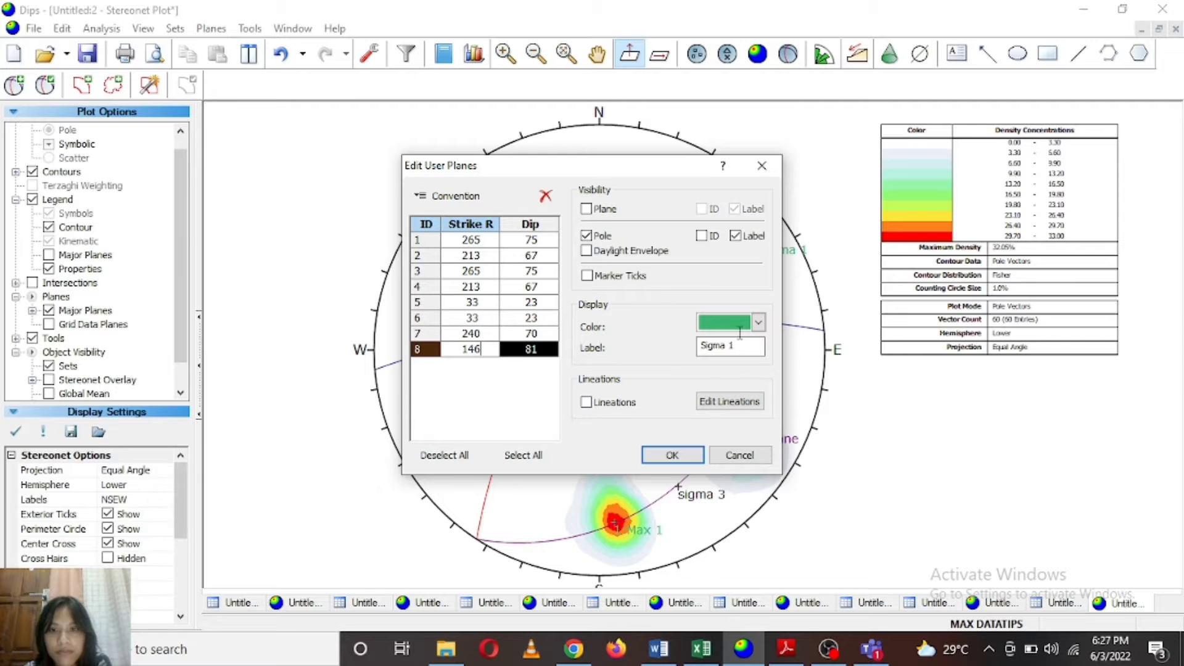
pyautogui.click(741, 323)
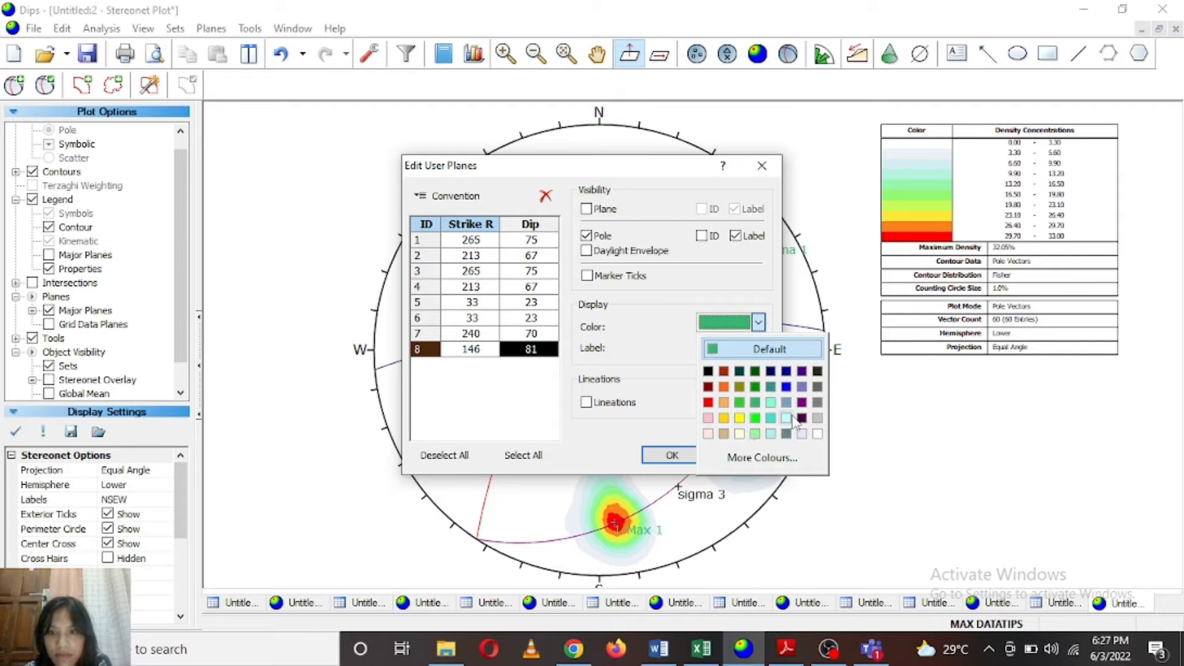
pyautogui.click(708, 419)
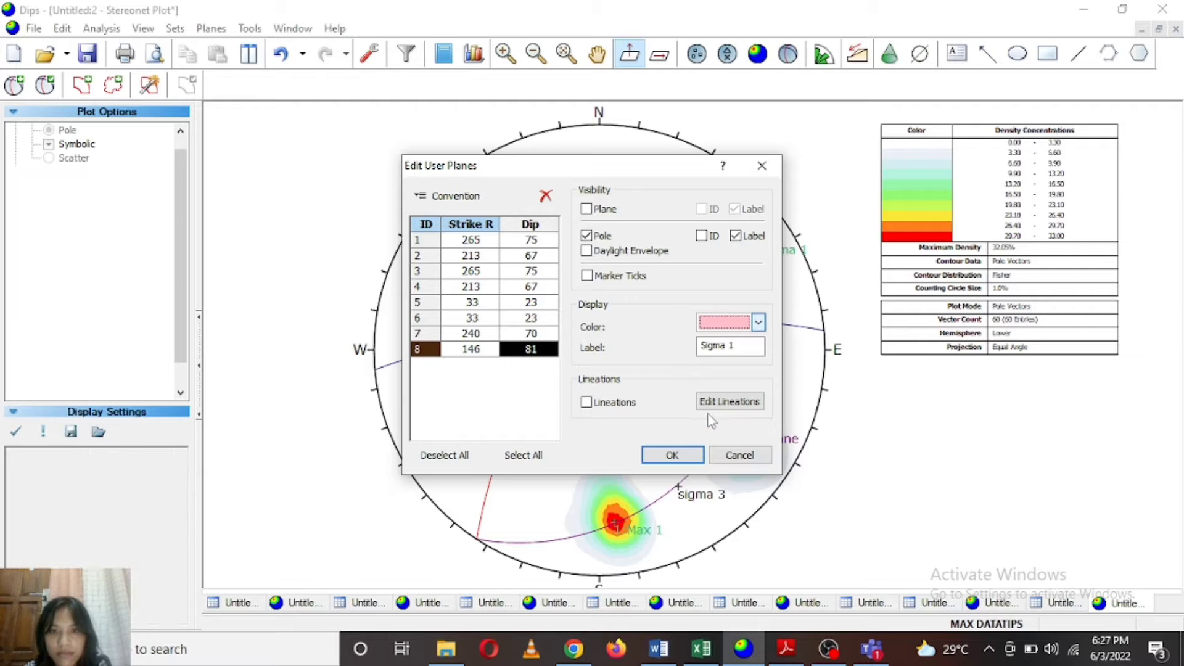
pyautogui.click(659, 459)
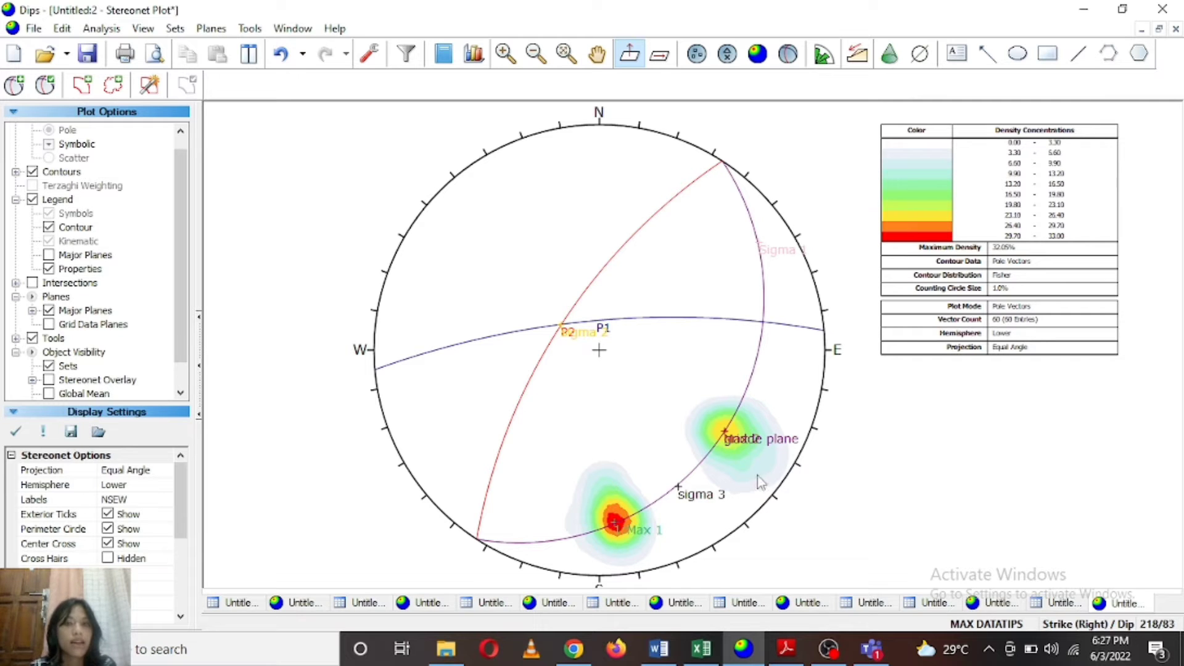
# Show the major planes in the plot legend and switch the orientation convention to Trend / Plunge.
pyautogui.scroll(1, 64, 254)
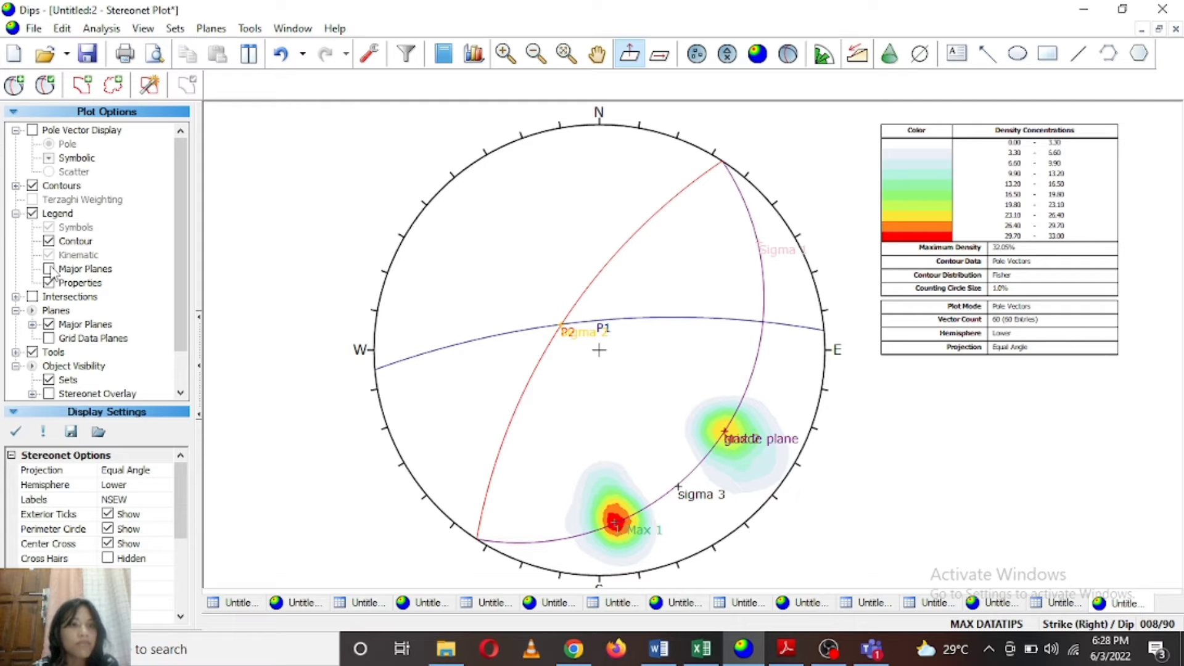
pyautogui.click(48, 269)
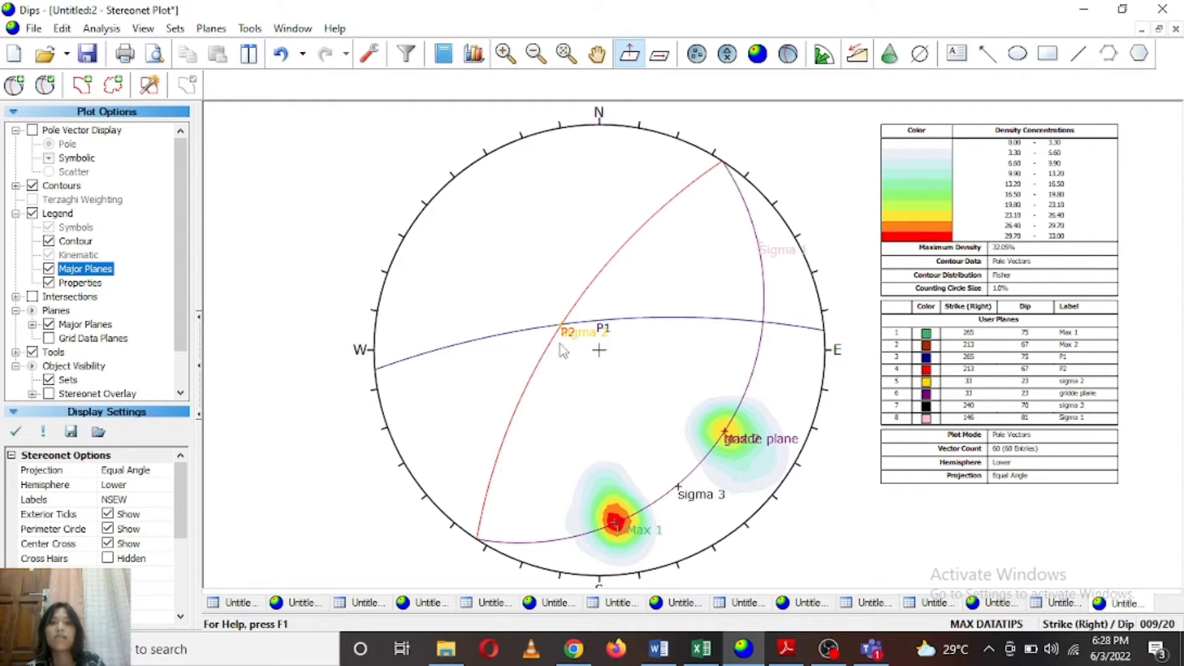
pyautogui.click(1075, 625)
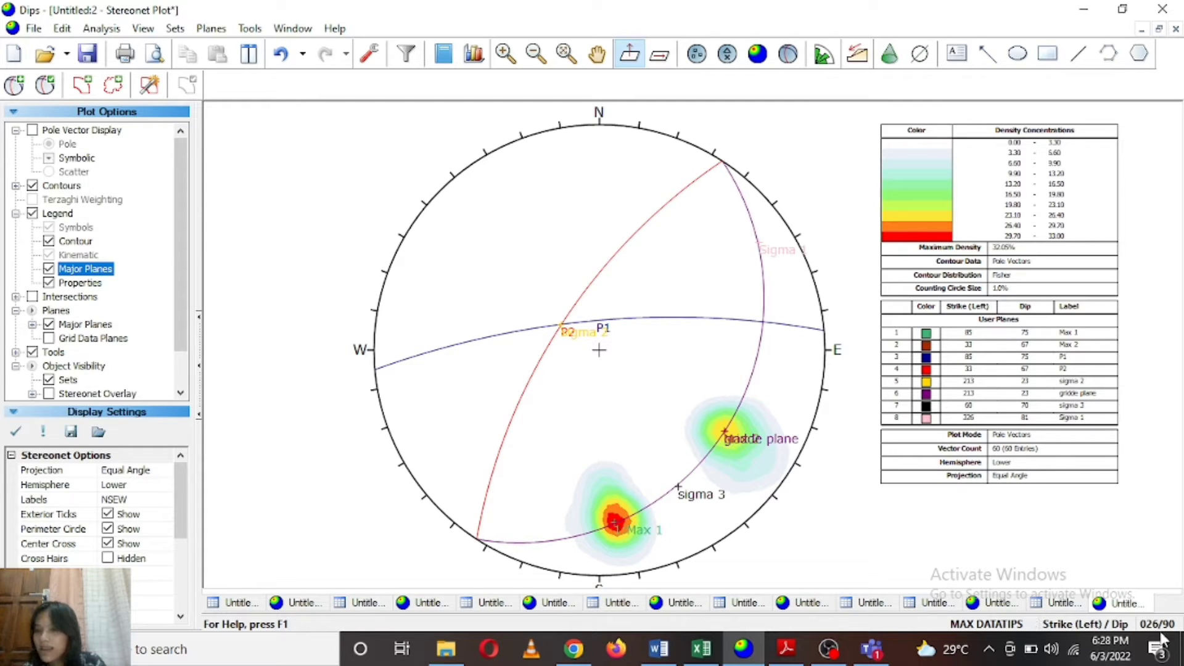
pyautogui.click(1068, 628)
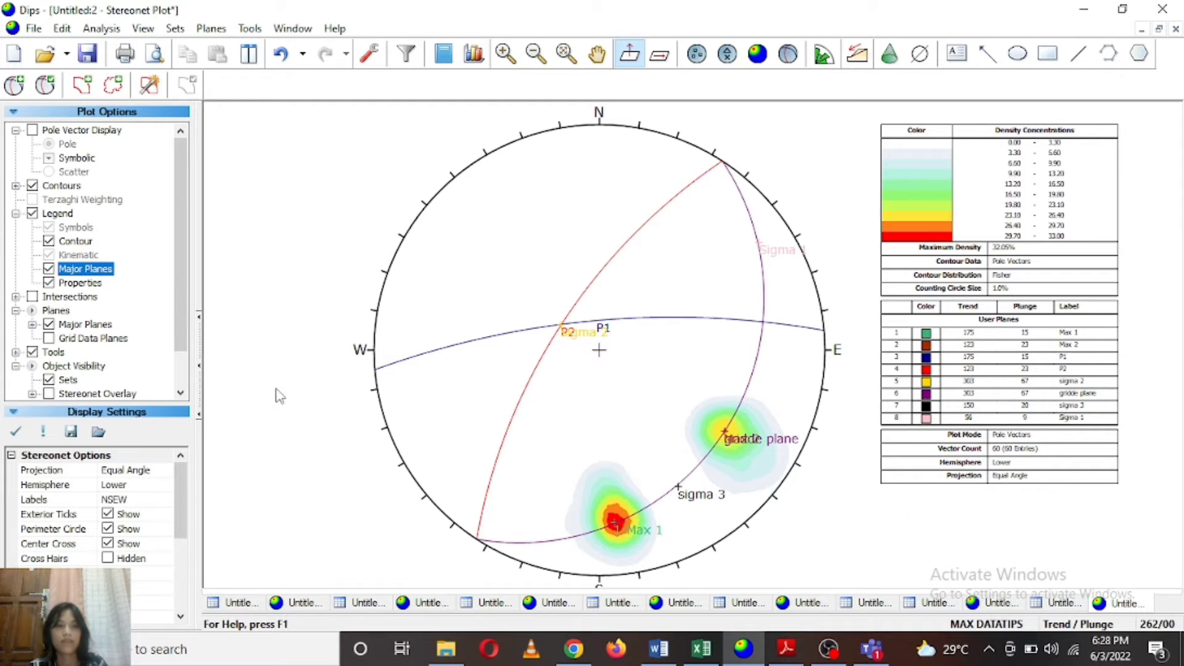
pyautogui.scroll(-1, 445, 346)
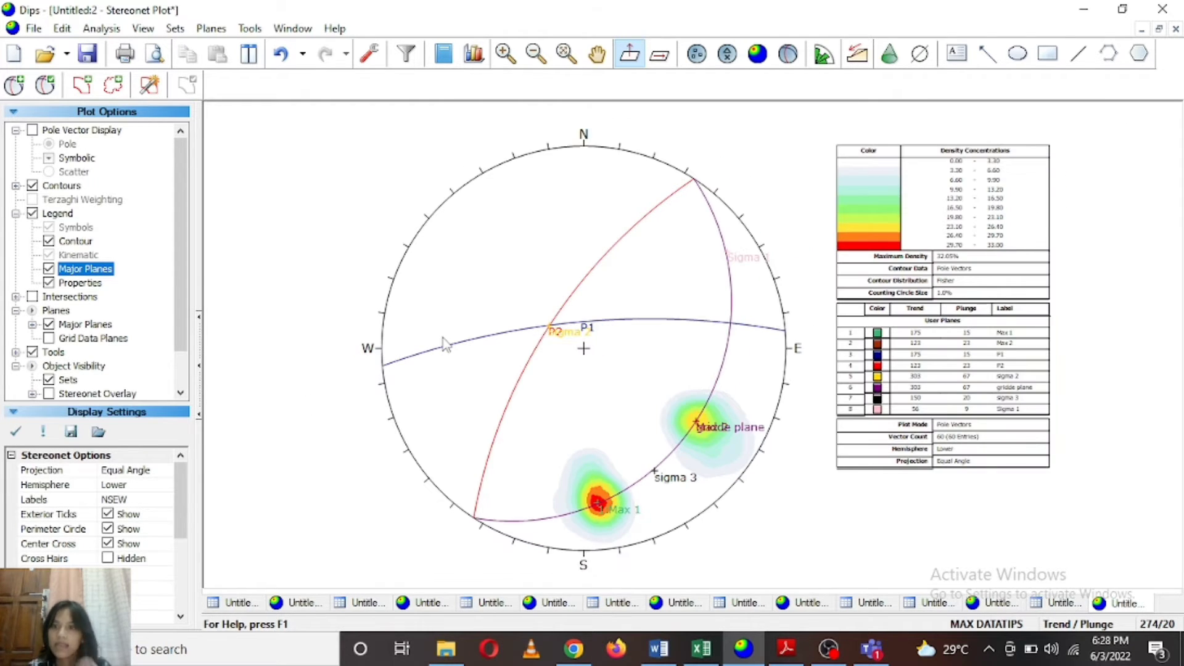
pyautogui.scroll(1, 445, 346)
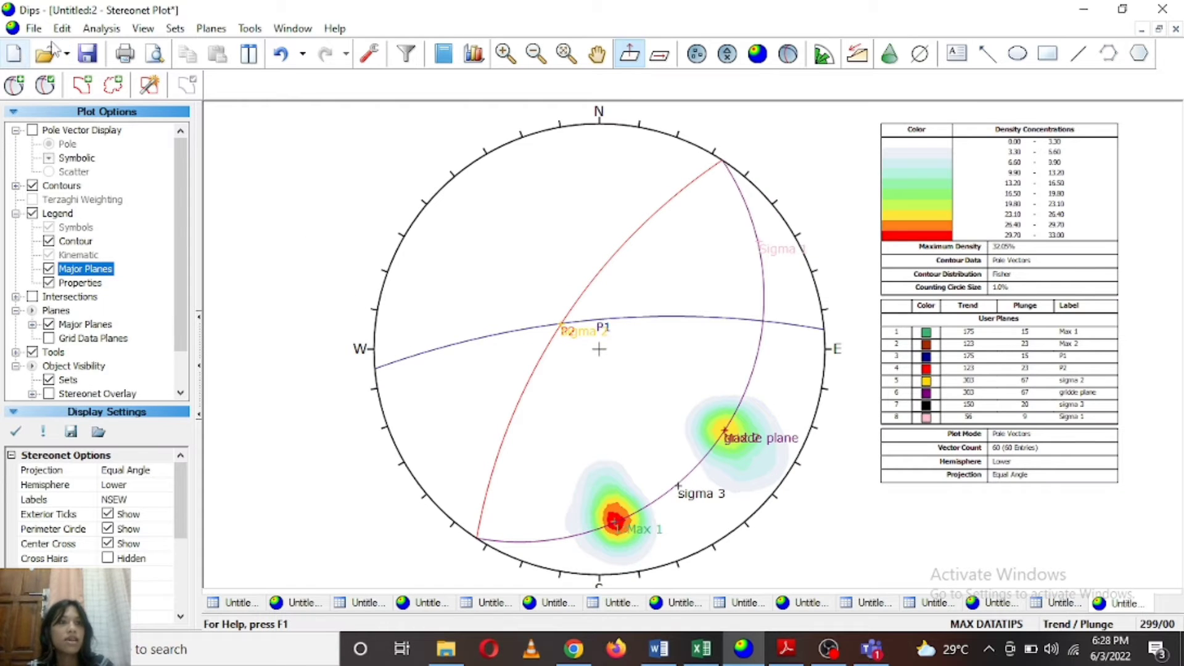
# Export the stereonet plot as a JPEG image named Kekar 1 in the Geostruk folder.
pyautogui.click(33, 28)
pyautogui.click(31, 30)
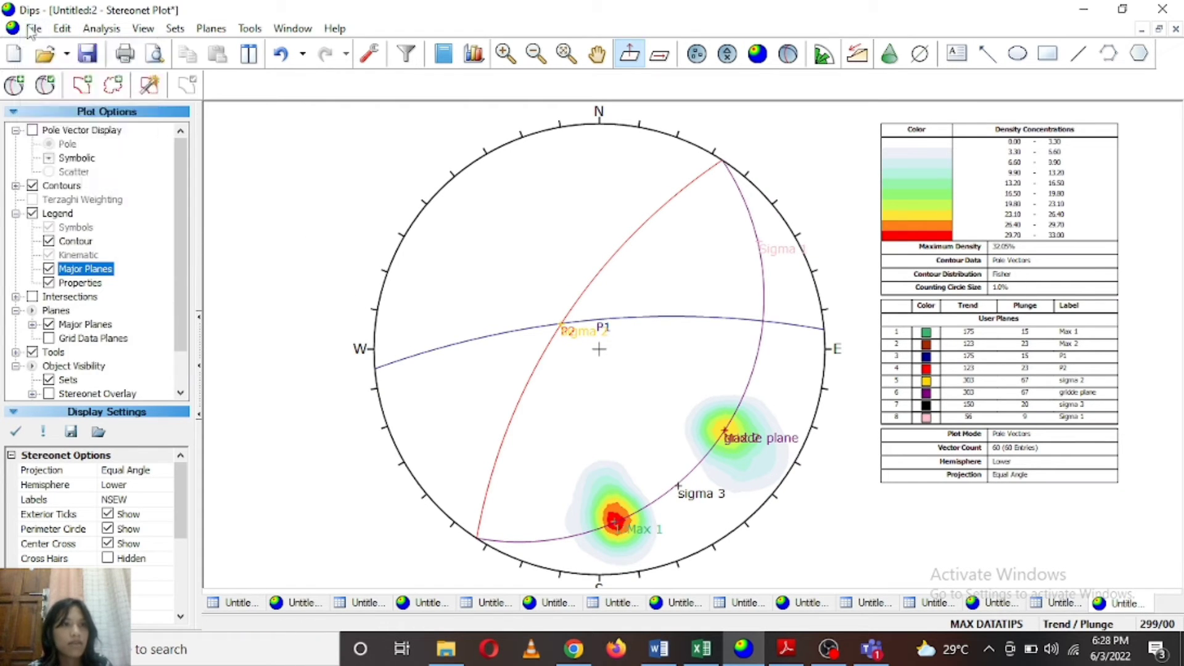
pyautogui.click(34, 28)
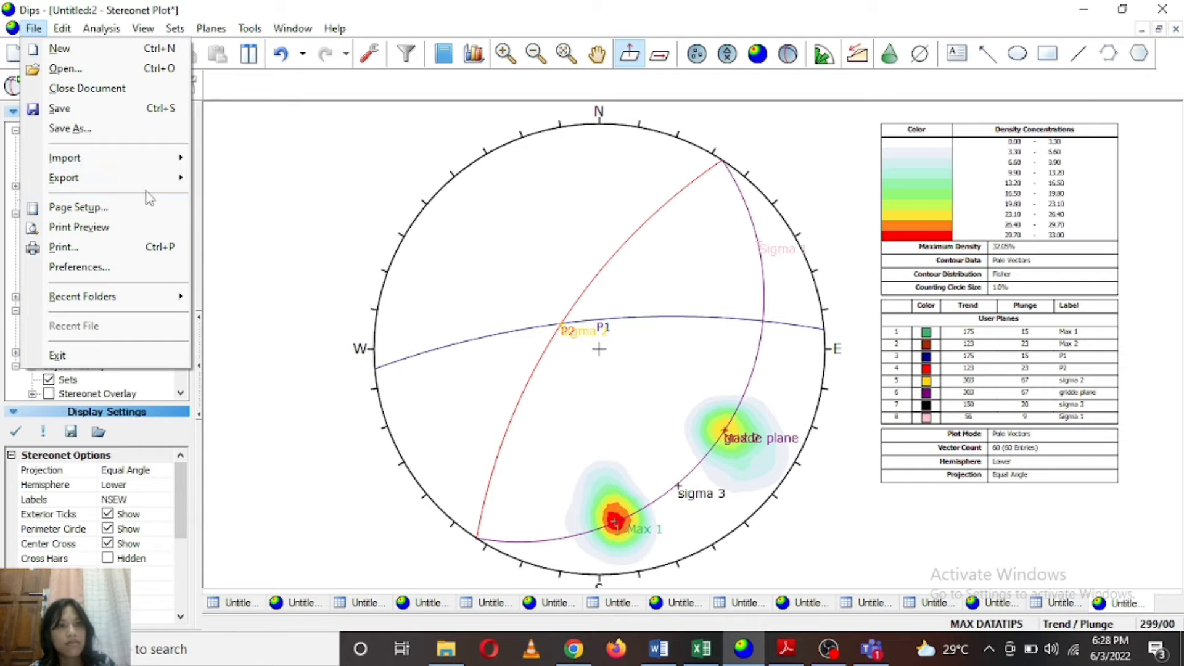
pyautogui.moveTo(148, 178)
pyautogui.click(265, 196)
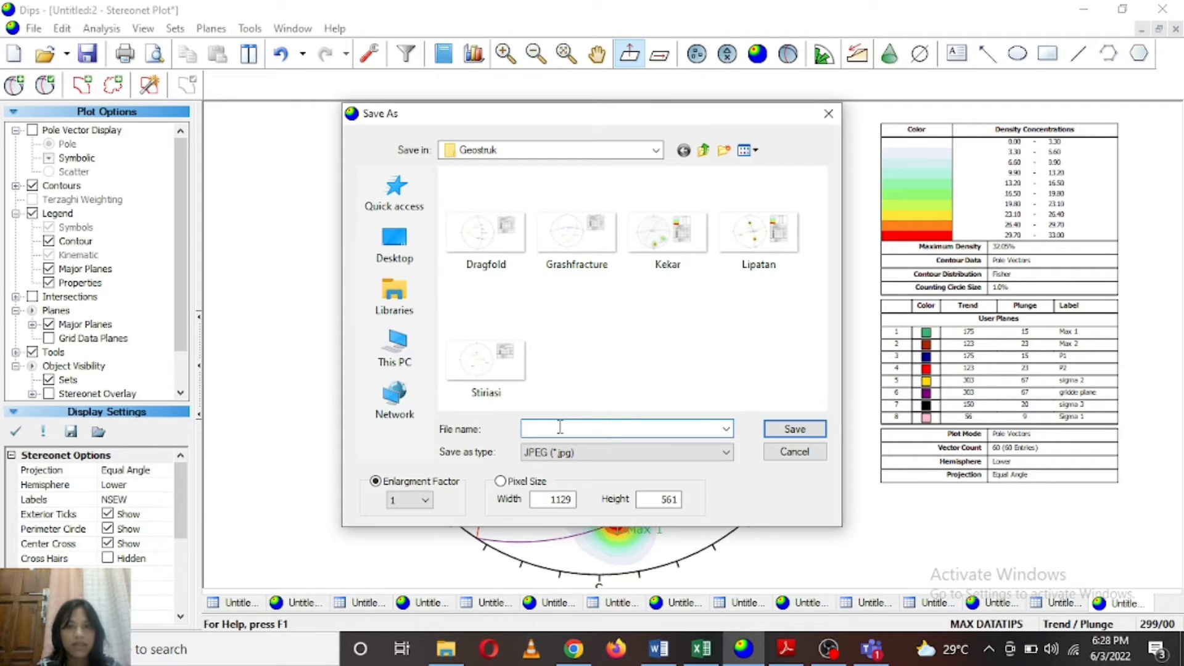
pyautogui.write('Kek')
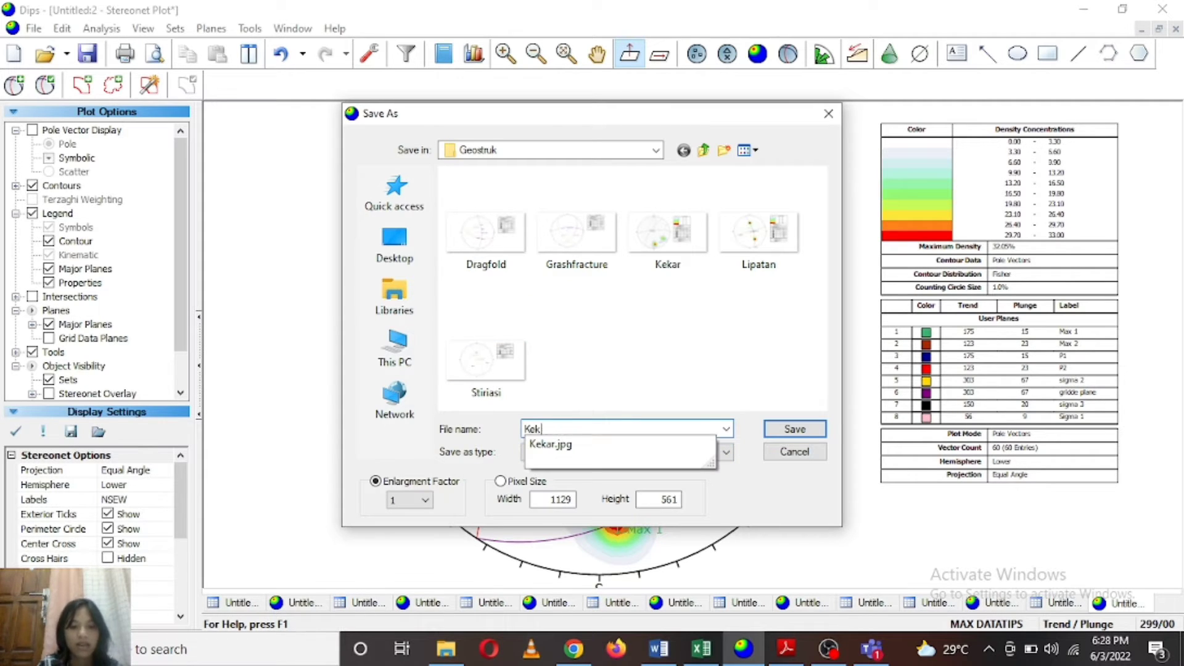
pyautogui.write('ar 1')
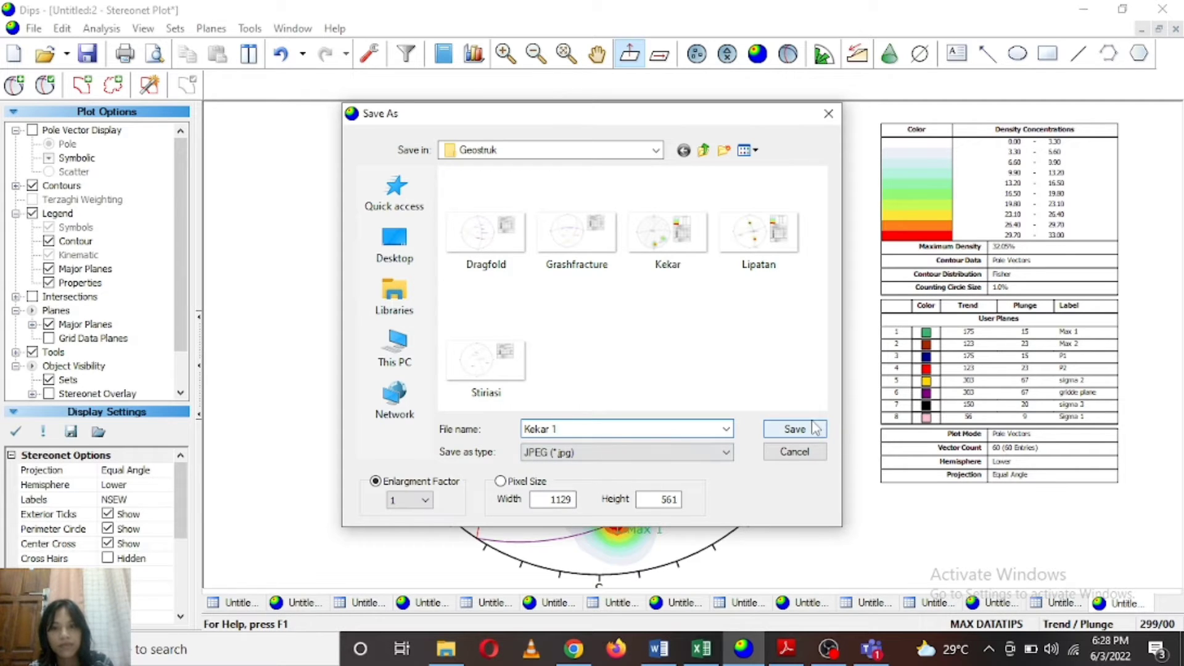
pyautogui.click(795, 430)
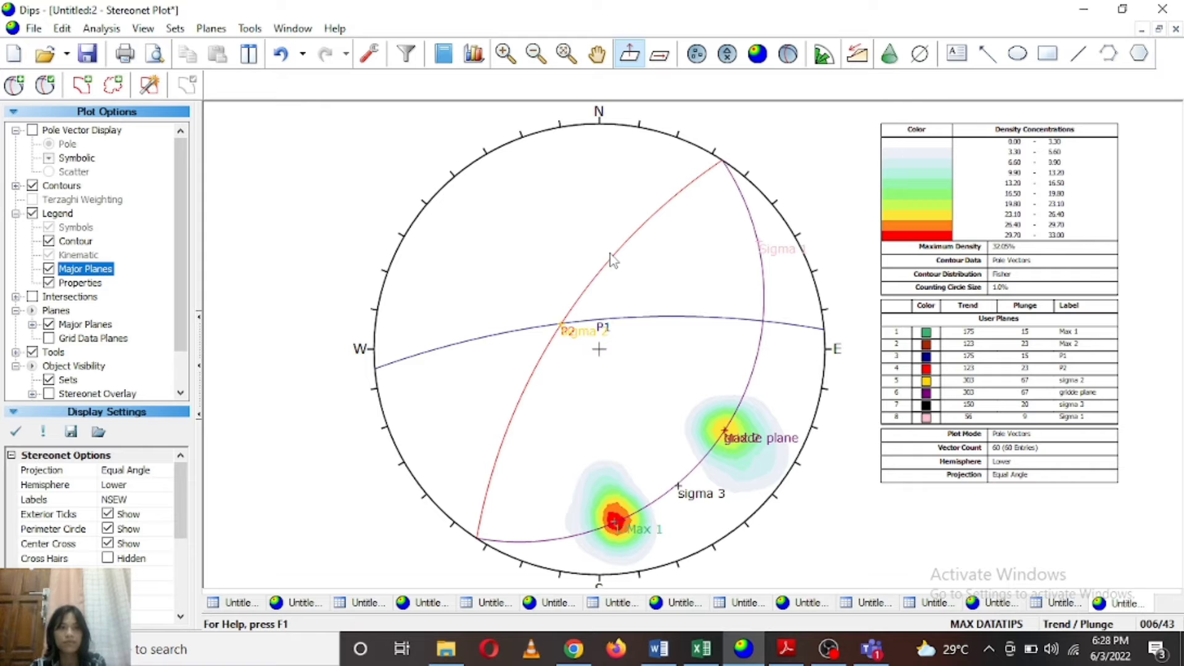
pyautogui.click(828, 648)
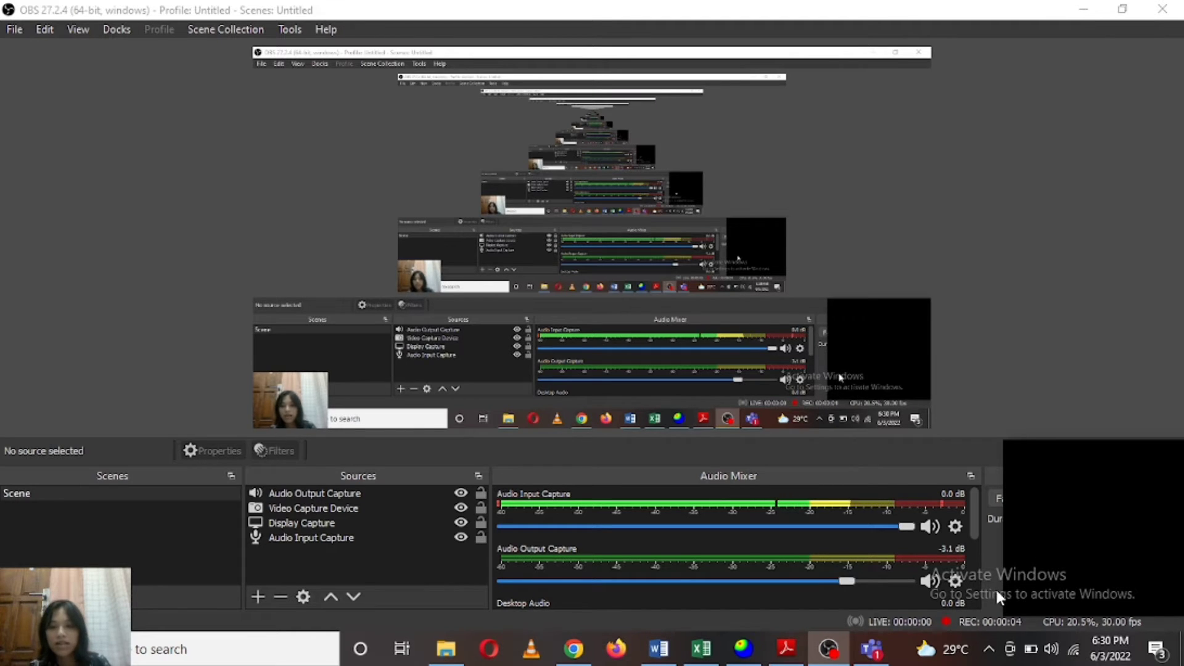
pyautogui.click(743, 647)
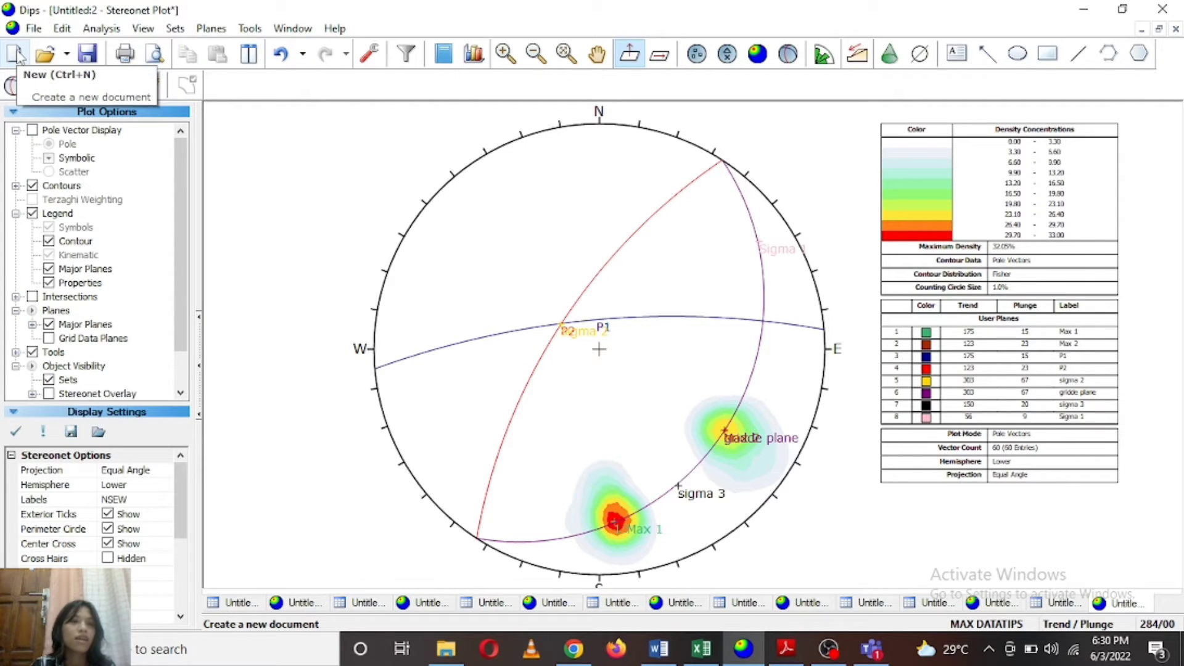
# Create a new document and set its global orientation format to Strike (Right) / Dip.
pyautogui.click(15, 55)
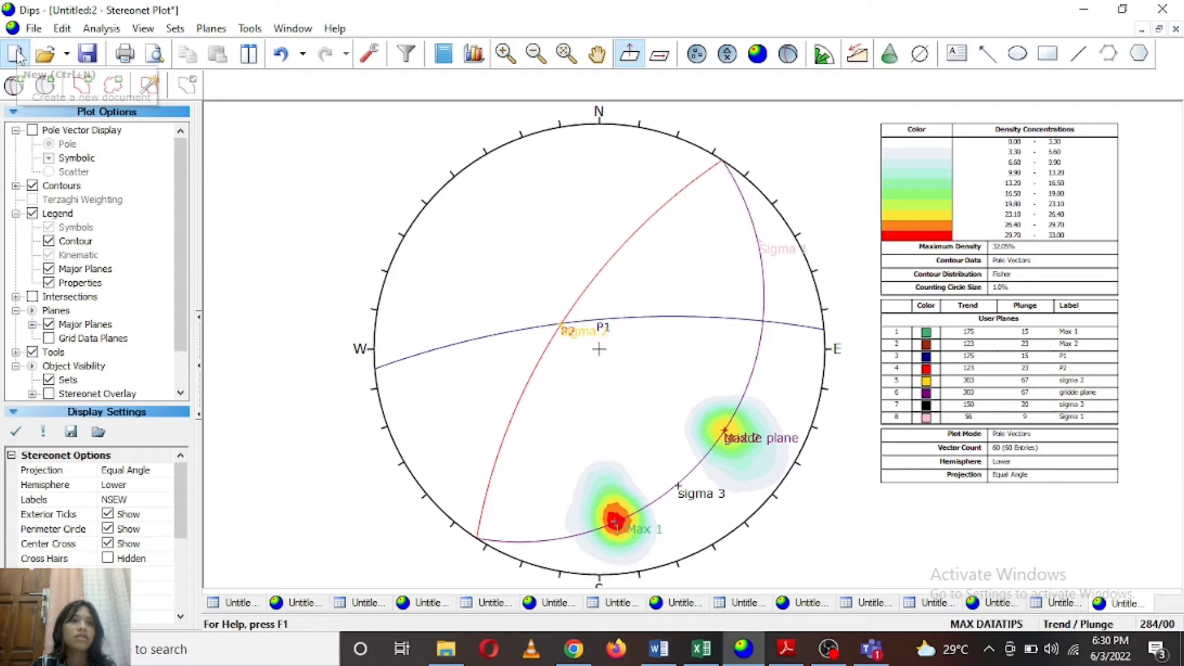
pyautogui.click(249, 78)
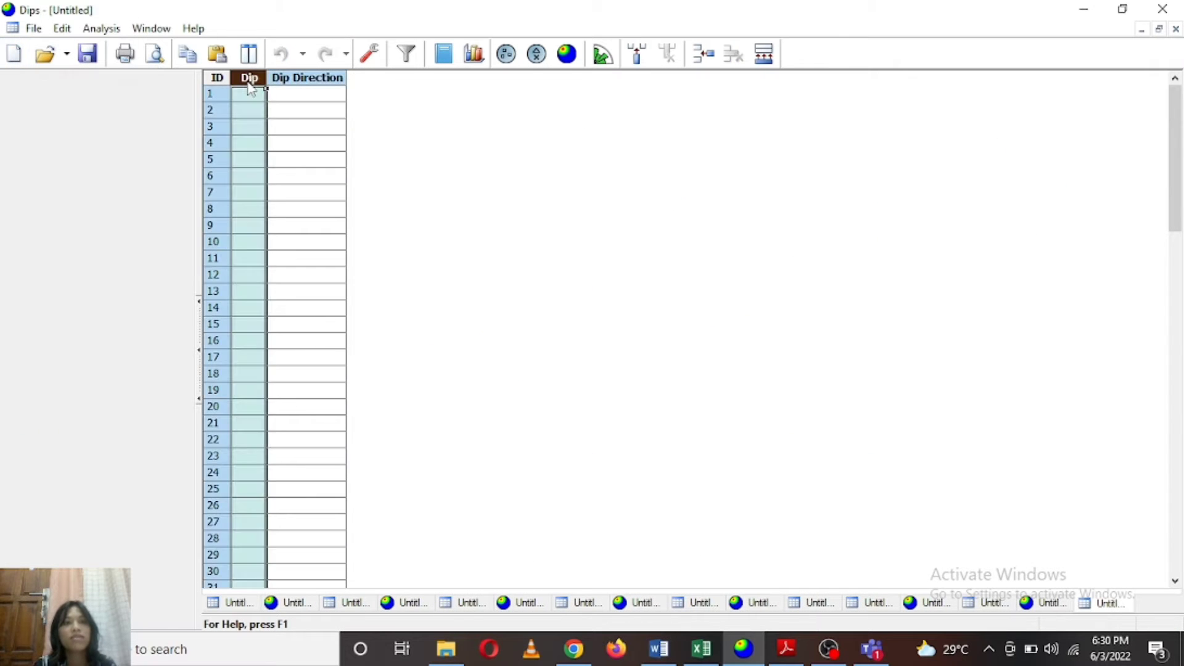
pyautogui.click(288, 81)
pyautogui.click(249, 82)
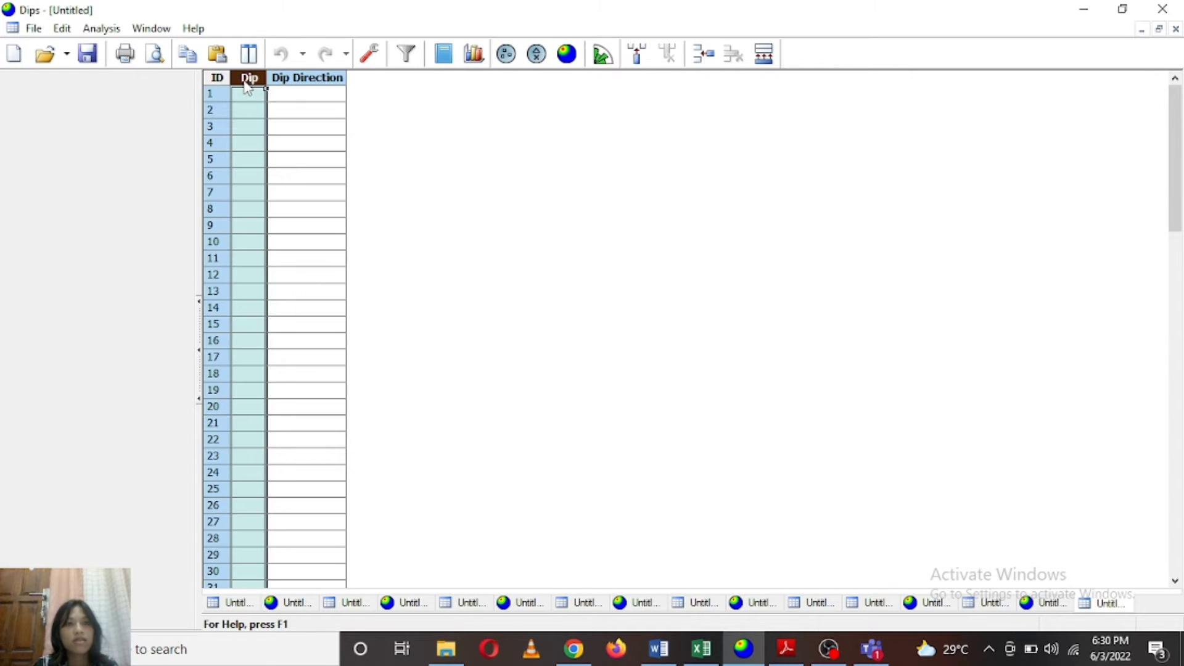
pyautogui.click(372, 56)
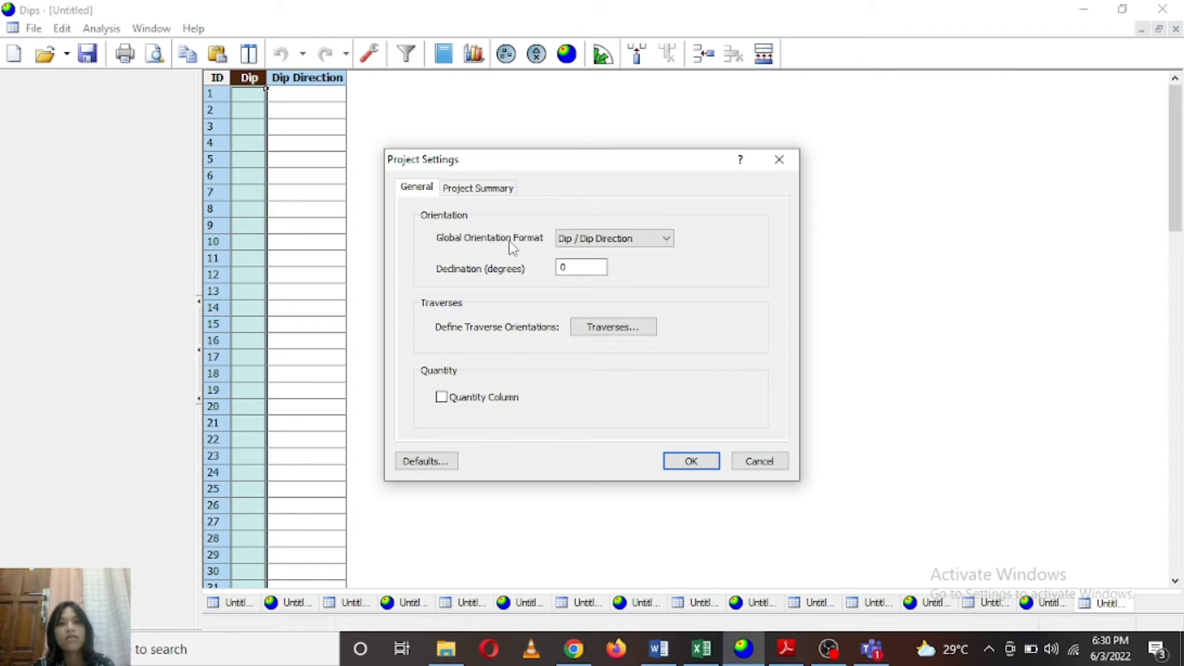
pyautogui.click(586, 242)
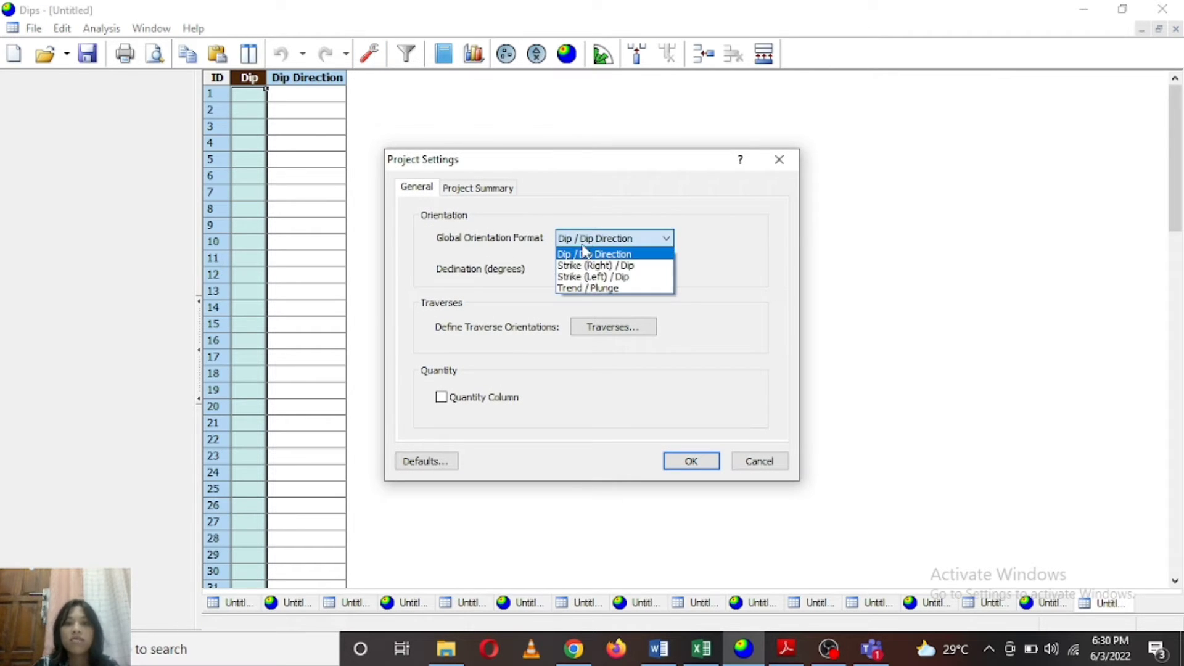
pyautogui.click(583, 266)
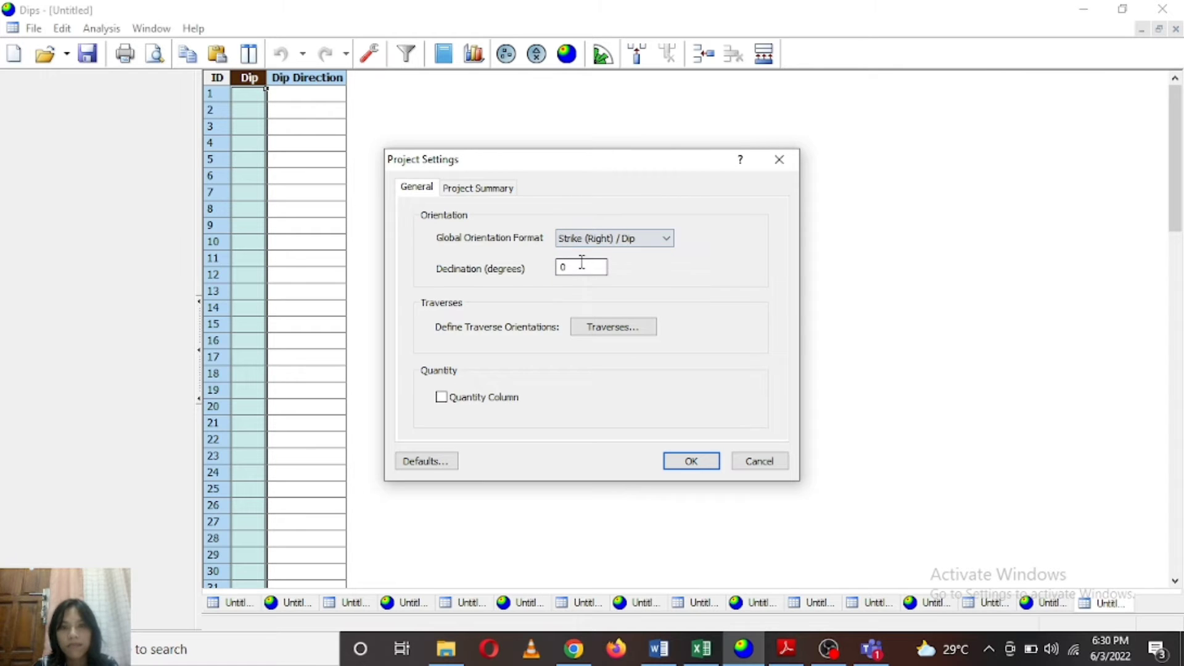
pyautogui.click(691, 460)
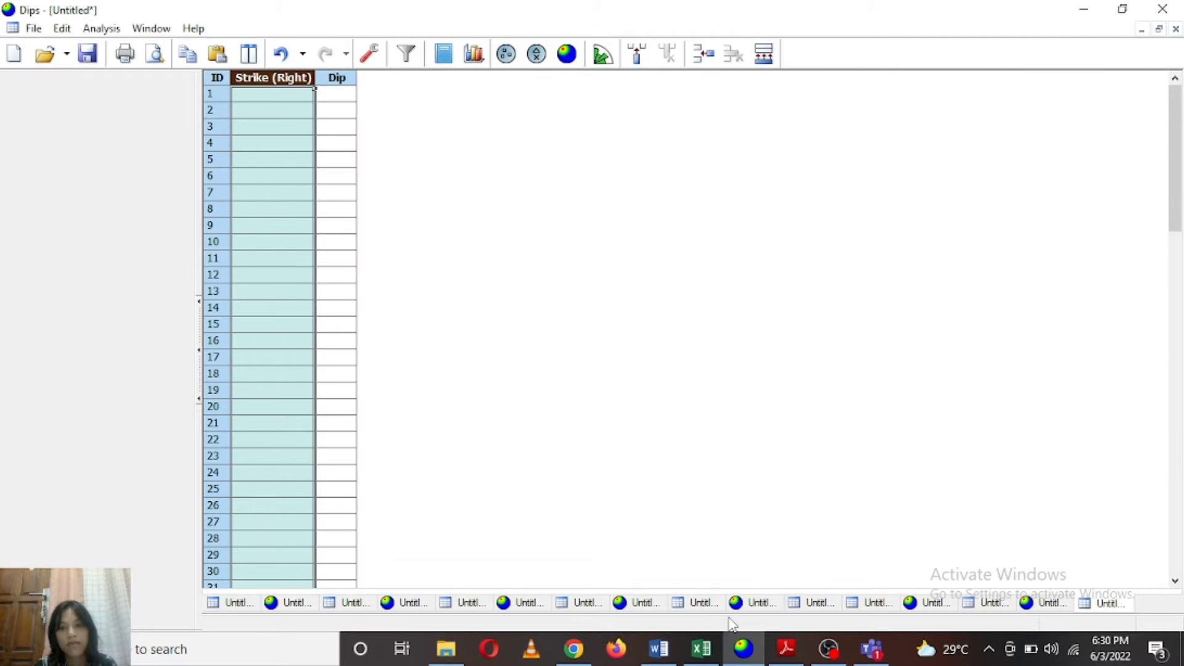
# Switch to Excel and examine the Strike and Dip values on the Lipatan sheet.
pyautogui.click(701, 648)
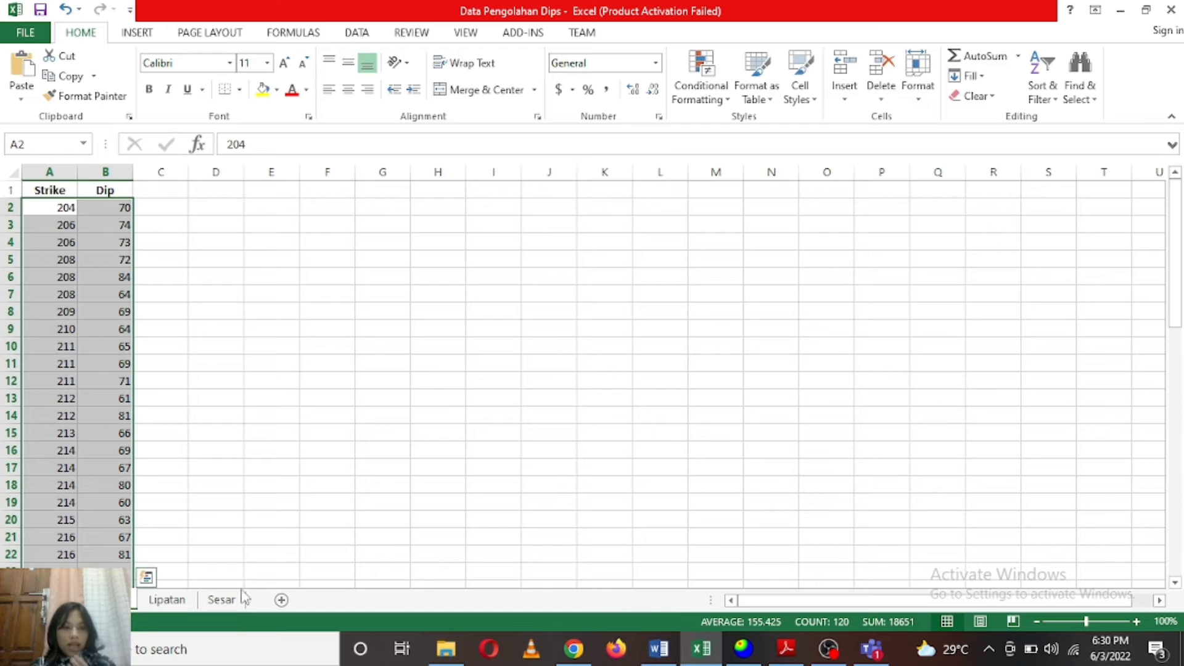
pyautogui.click(181, 601)
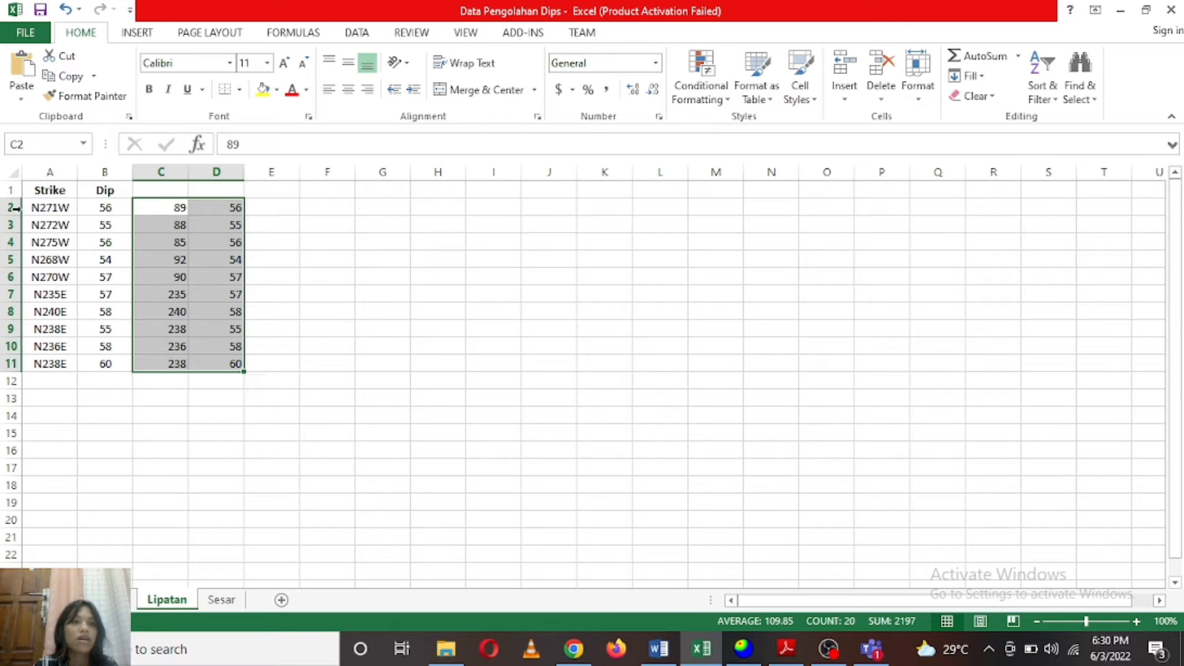
pyautogui.moveTo(54, 207); pyautogui.dragTo(70, 270)
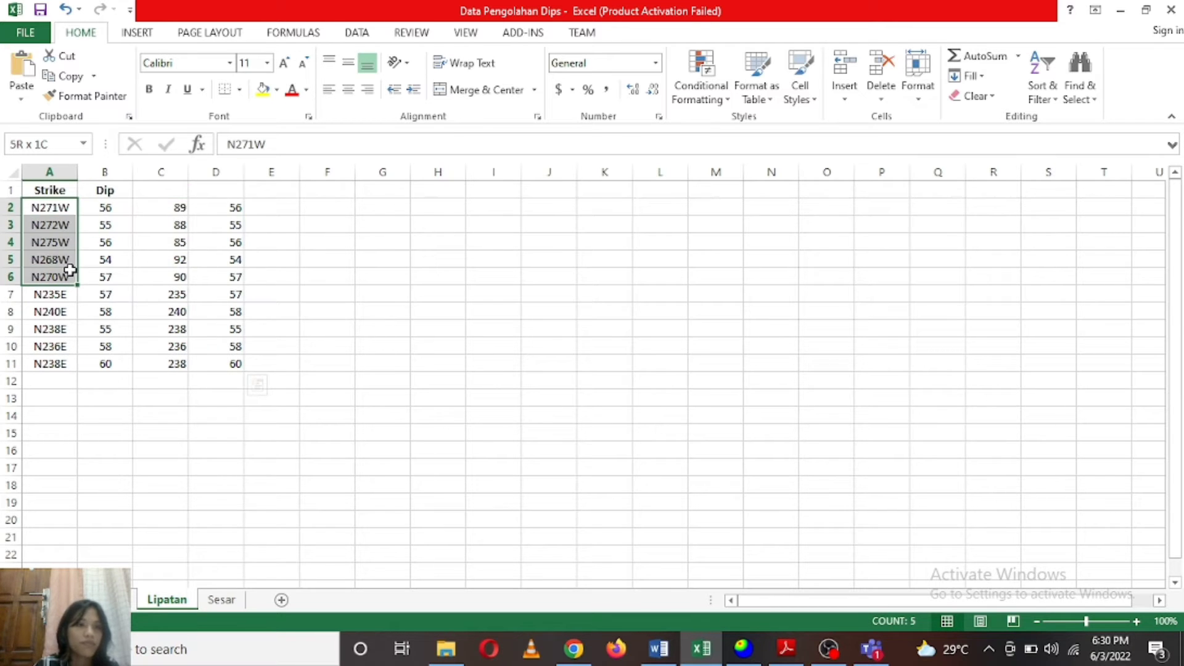
pyautogui.click(64, 274)
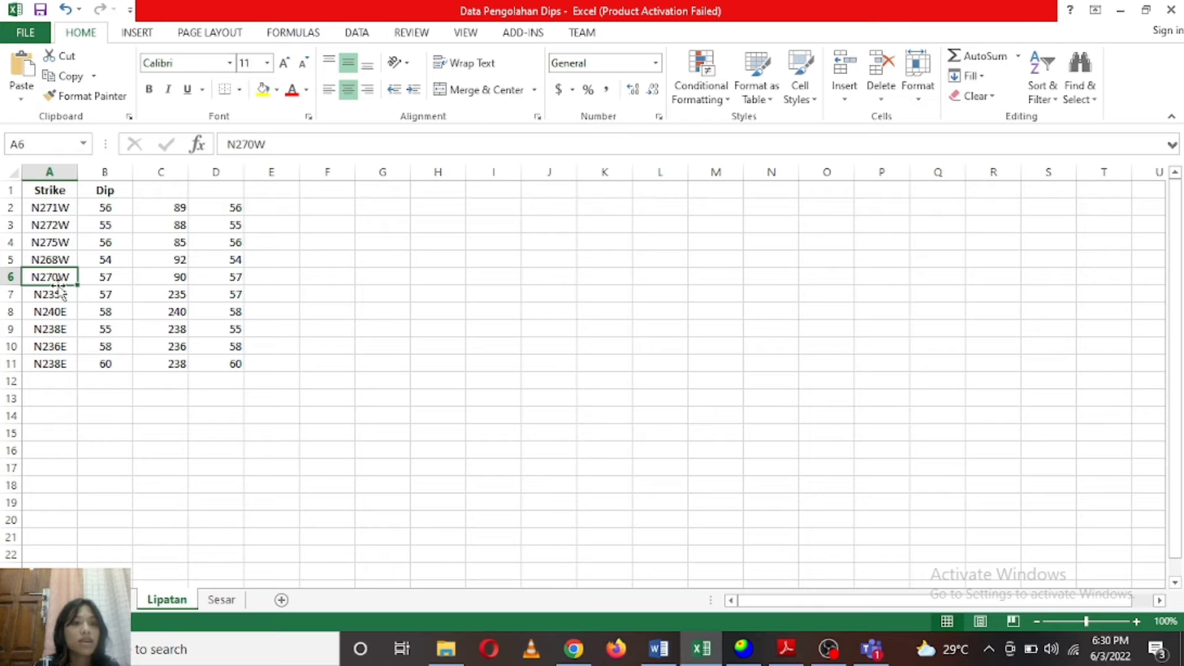
pyautogui.click(59, 295)
pyautogui.click(93, 213)
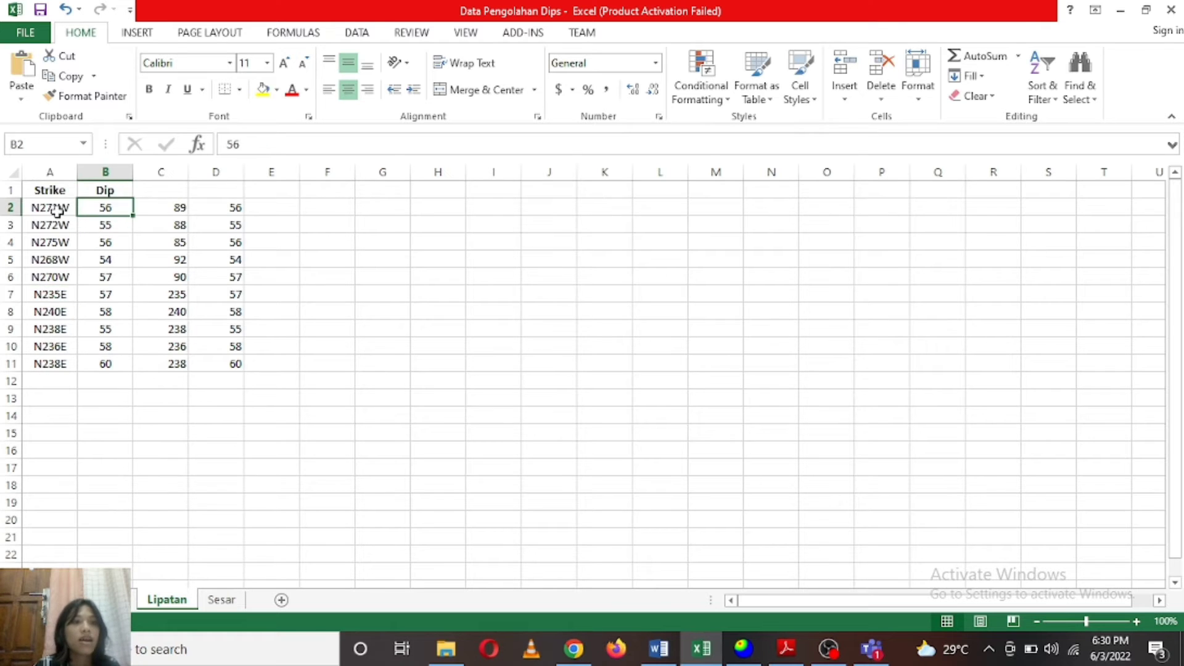
# Copy cells C2:D11 from the Lipatan sheet into the Strike (Right) and Dip columns of the new Dips document, starting at row 1.
pyautogui.click(56, 209)
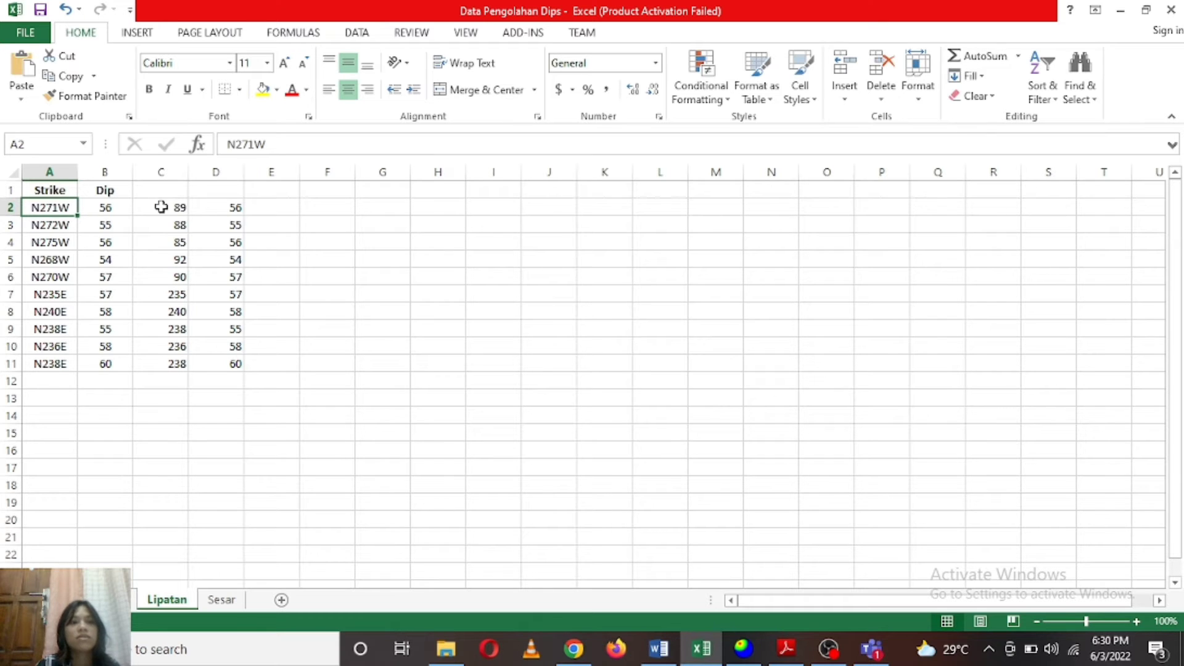
pyautogui.moveTo(176, 206); pyautogui.dragTo(217, 370)
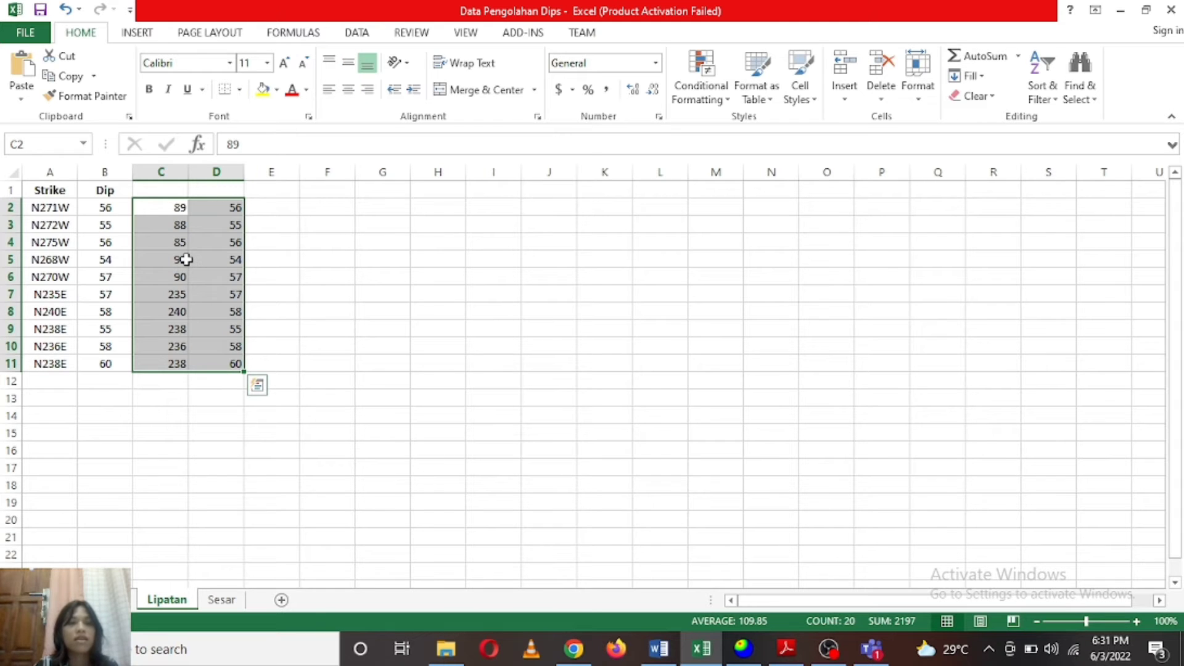
pyautogui.rightClick(185, 259)
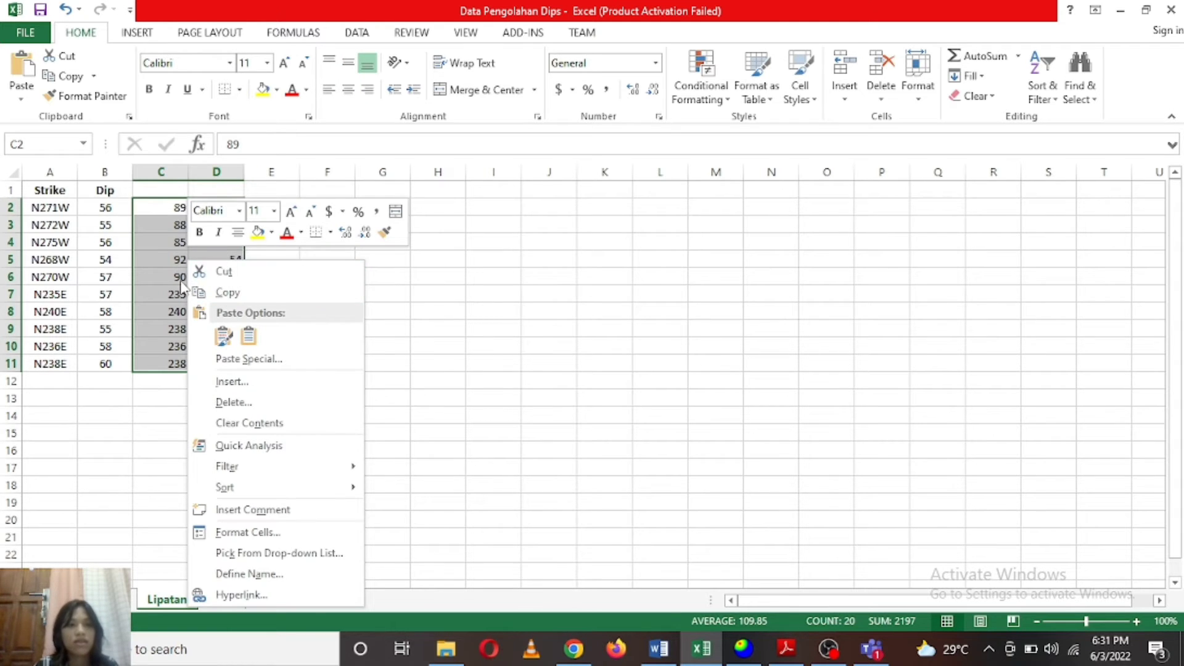
pyautogui.click(212, 270)
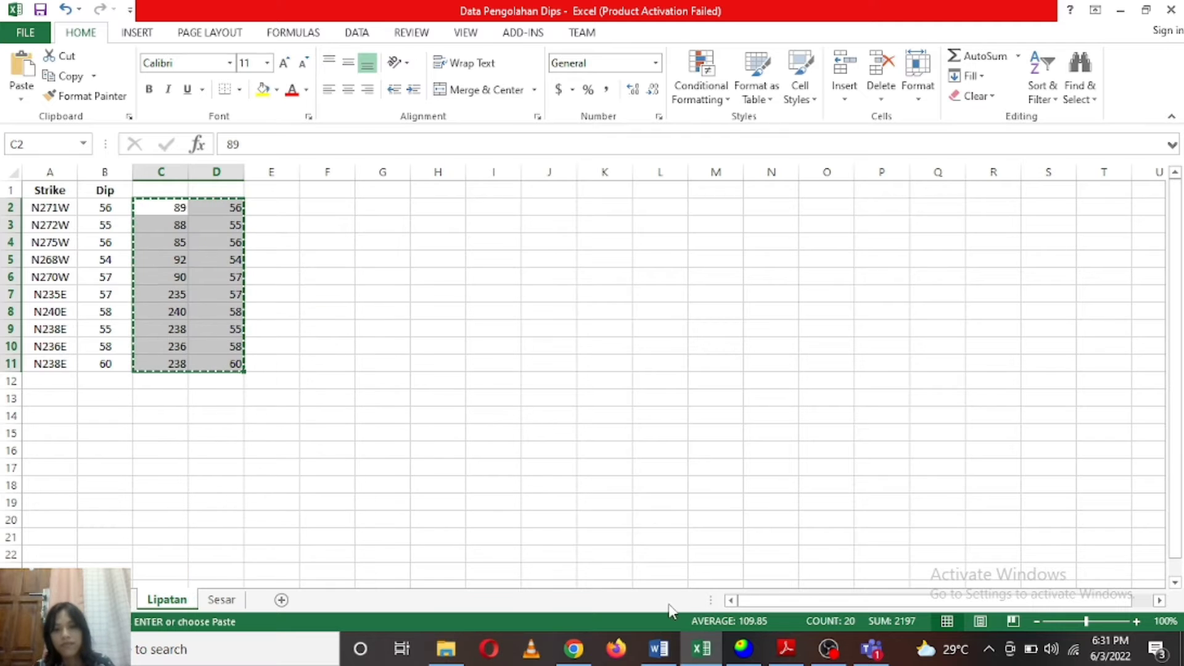
pyautogui.click(743, 648)
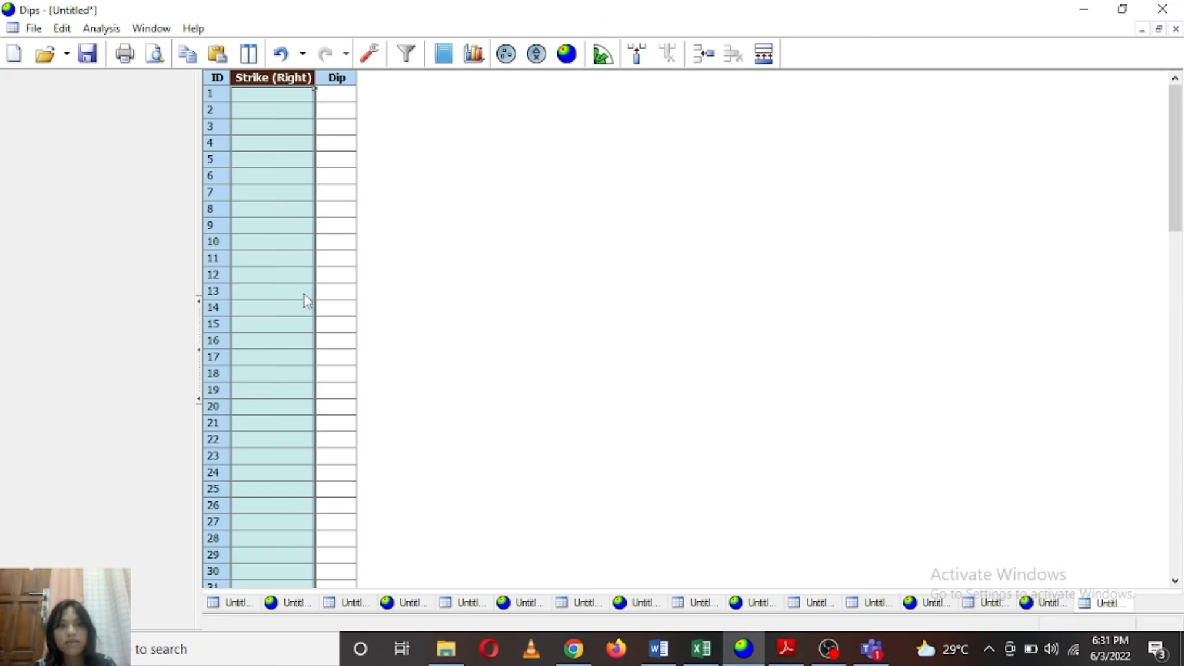
pyautogui.click(281, 96)
pyautogui.rightClick(278, 105)
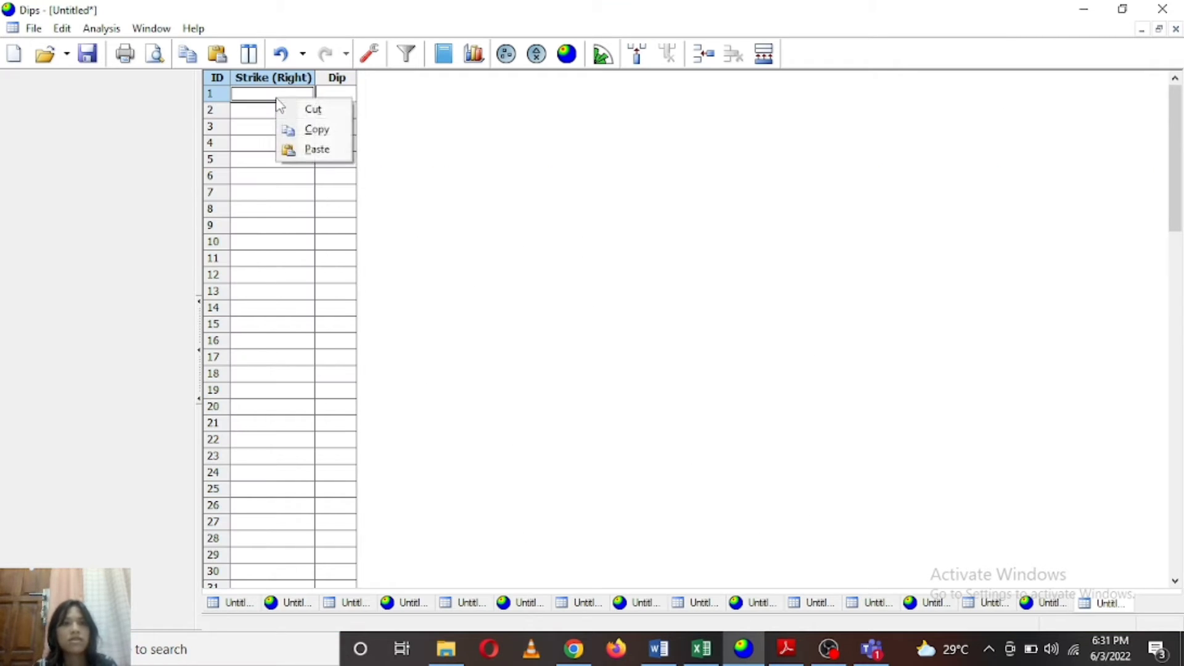
pyautogui.click(308, 151)
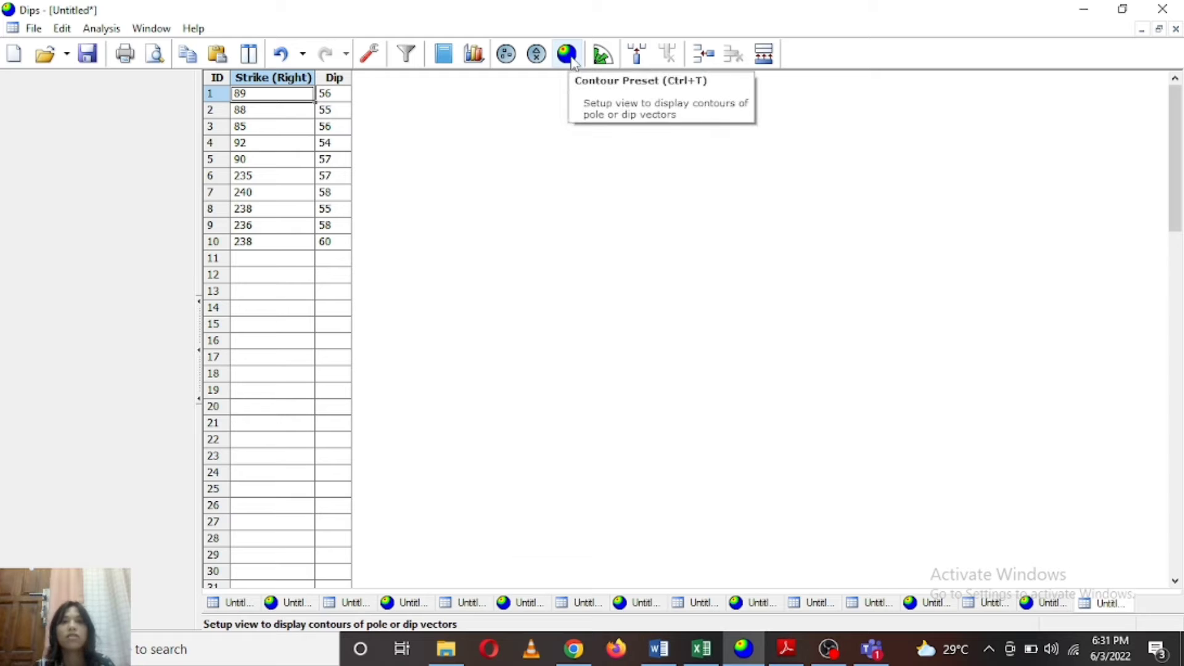
# Generate a contour stereonet plot of the pole vectors from the fold strike/dip data.
pyautogui.click(567, 54)
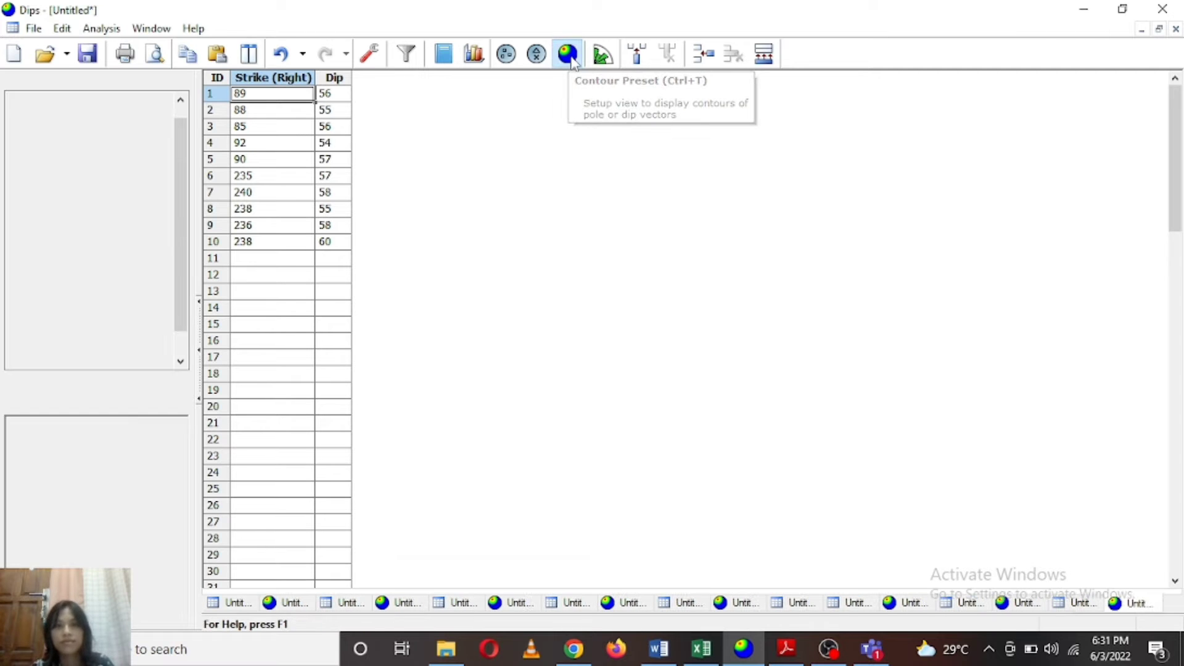
pyautogui.click(828, 651)
pyautogui.click(828, 650)
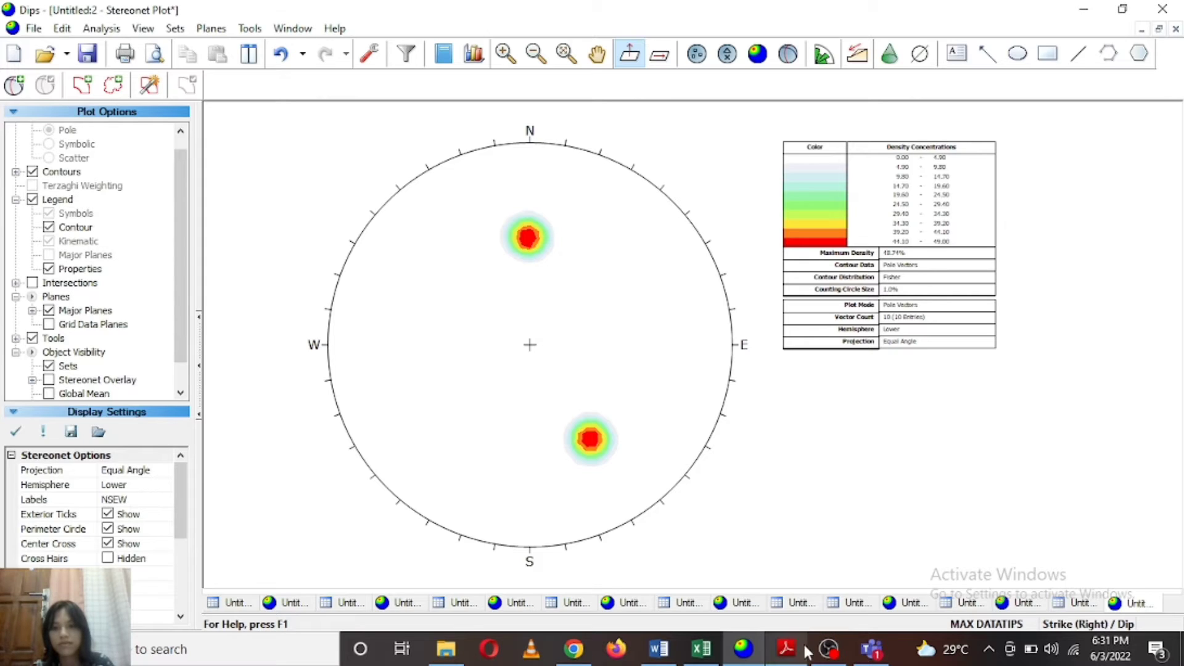
# Add a user plane at the centre of the northern pole concentration, 89/56, labelled Max 1, showing only its pole and label.
pyautogui.scroll(3, 563, 323)
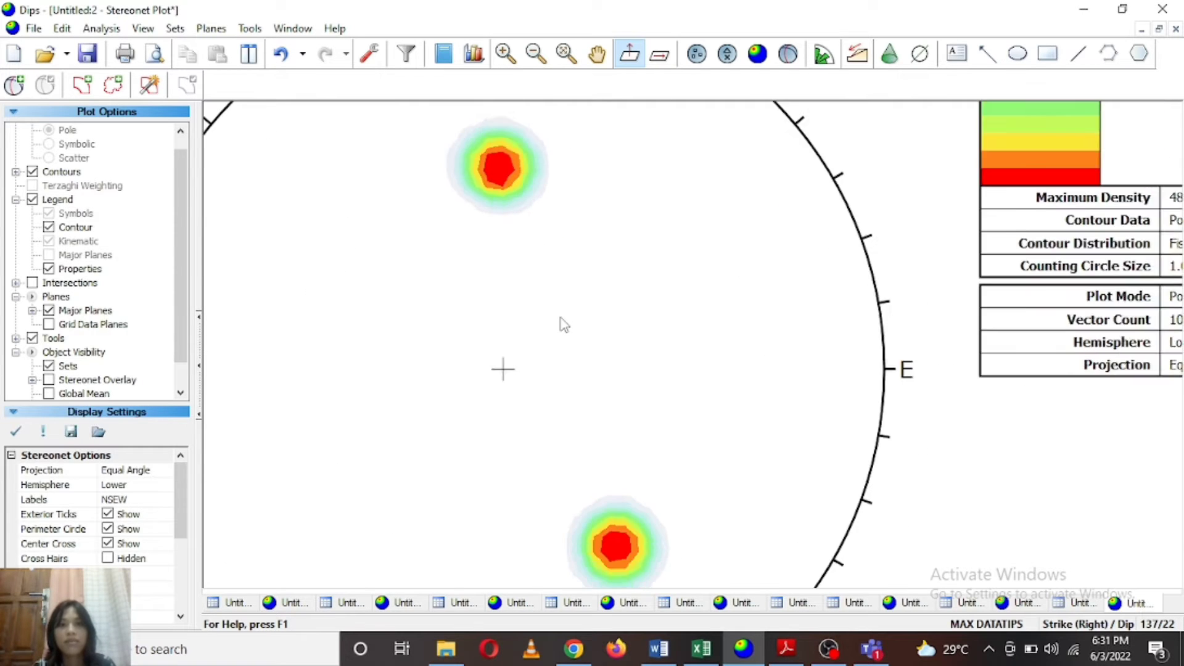
pyautogui.scroll(-2, 563, 323)
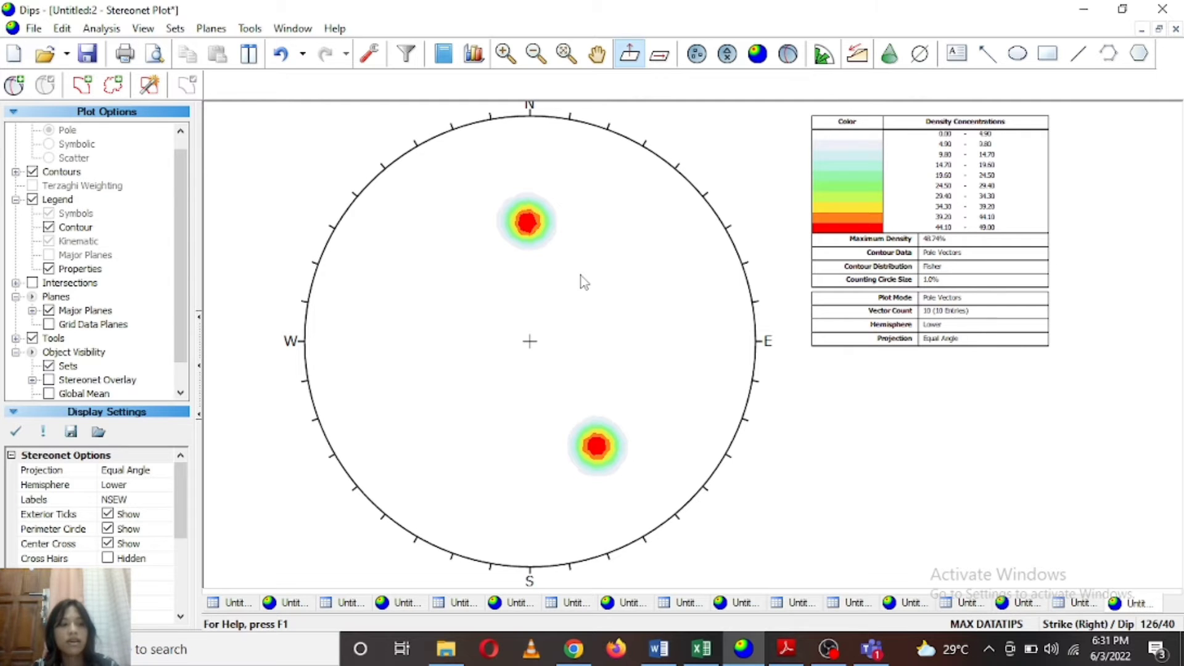
pyautogui.scroll(4, 583, 283)
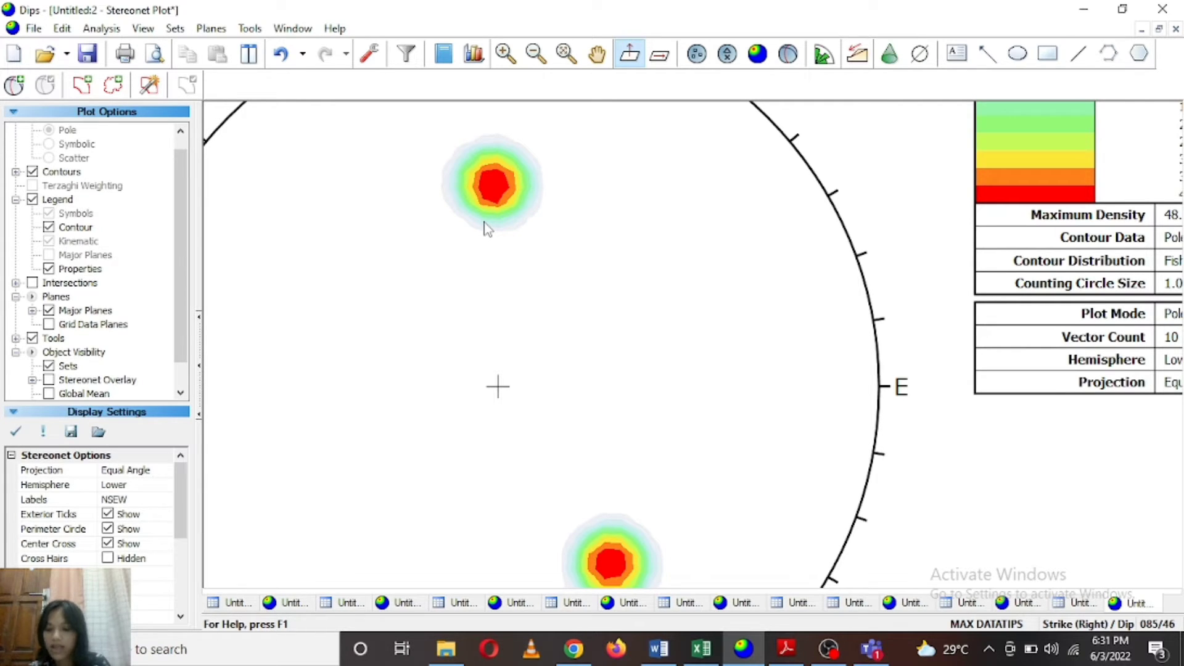
pyautogui.scroll(-1, 481, 210)
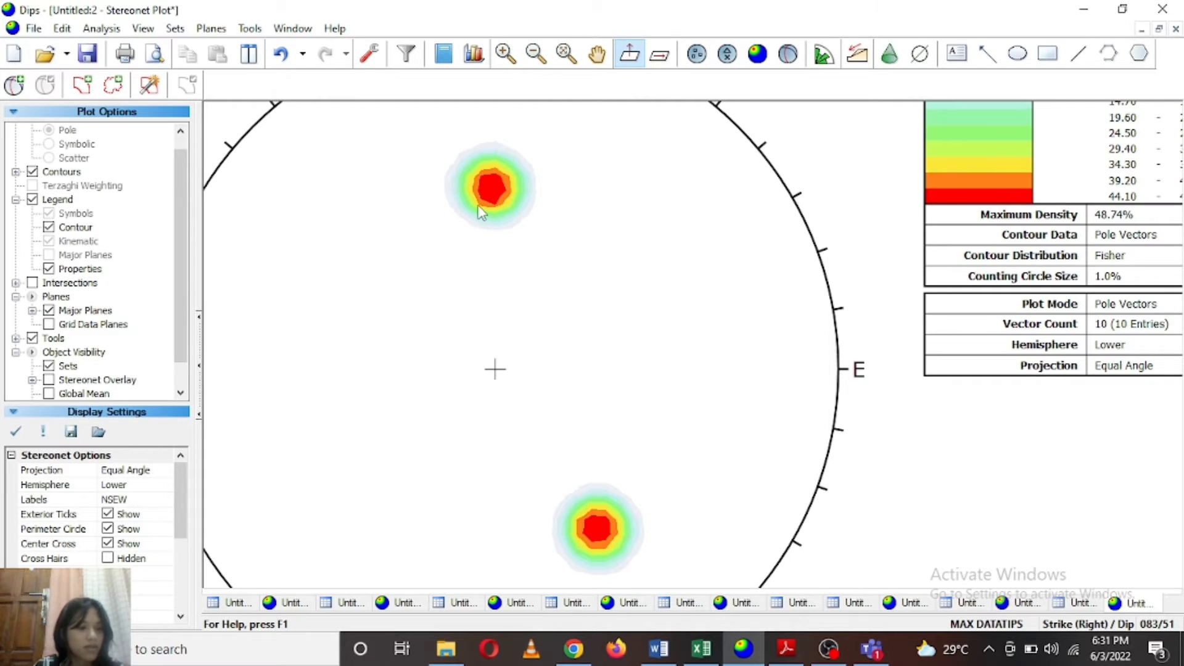
pyautogui.click(19, 88)
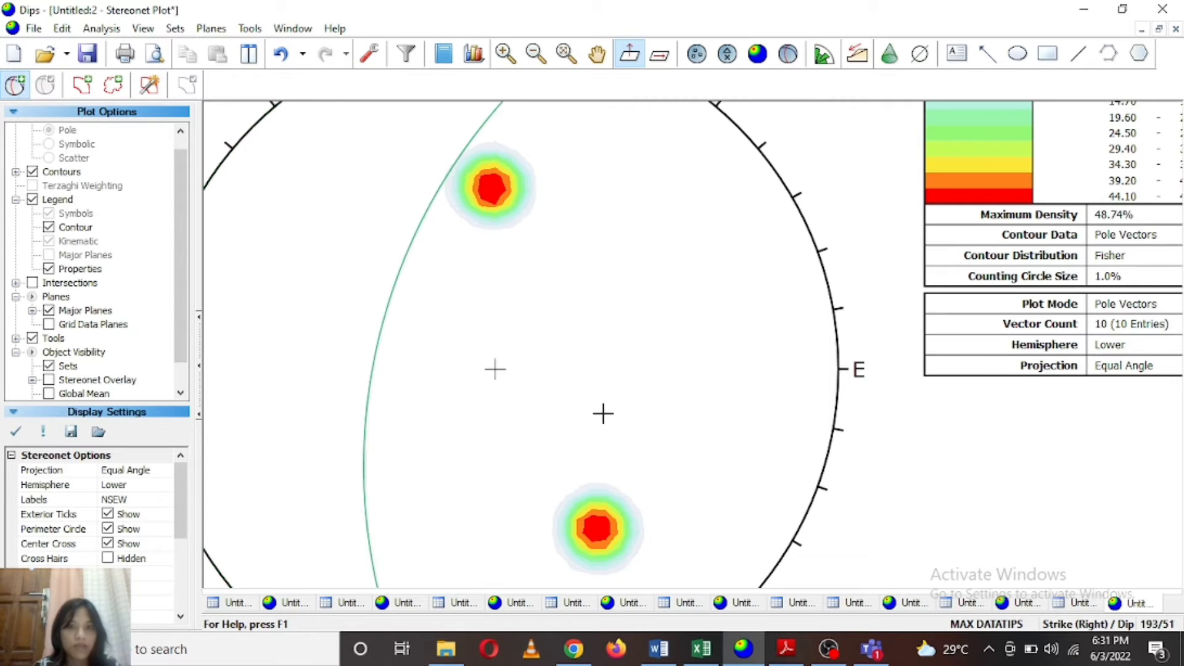
pyautogui.scroll(-1, 600, 413)
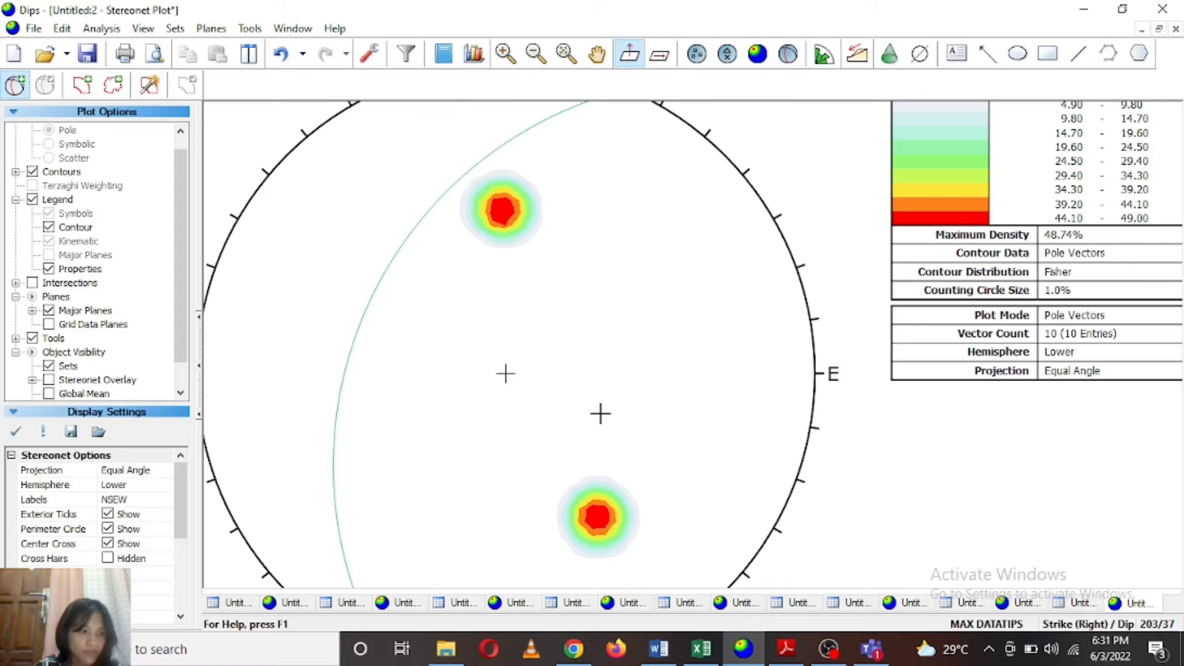
pyautogui.scroll(-1, 601, 413)
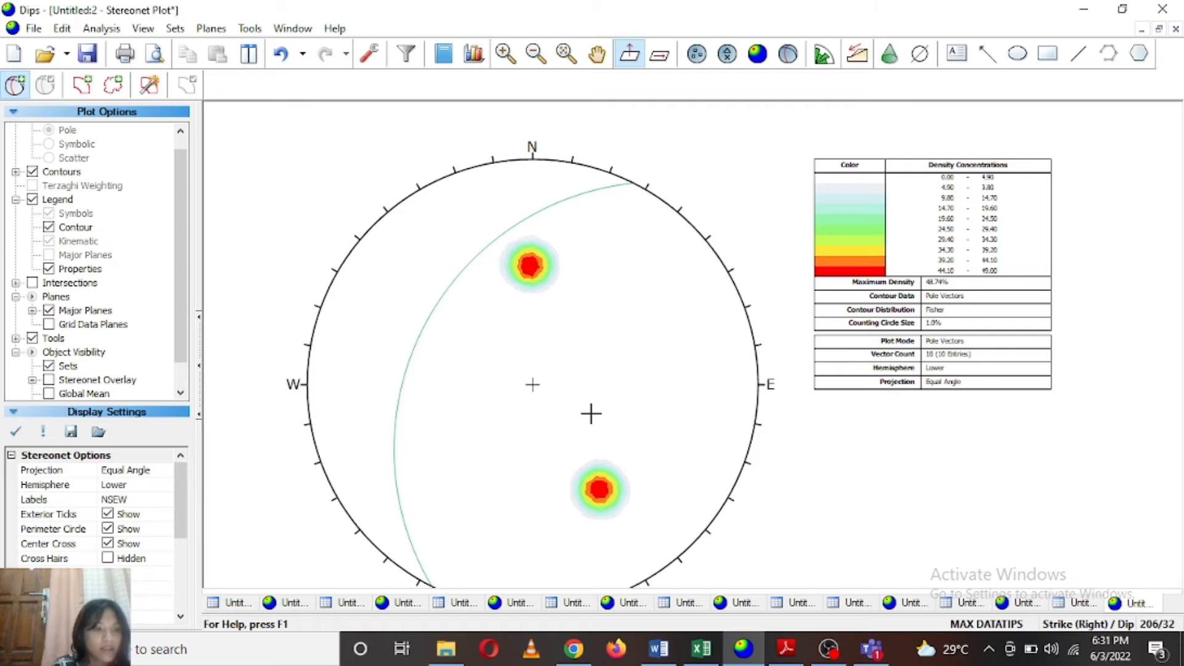
pyautogui.scroll(3, 510, 312)
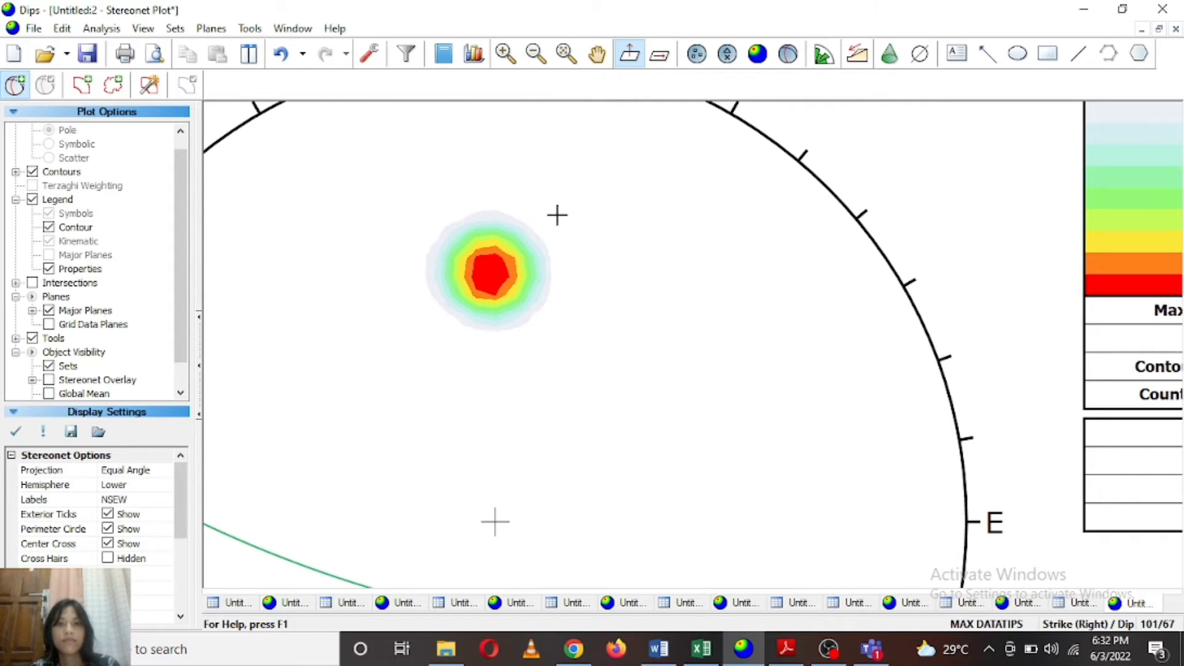
pyautogui.click(490, 270)
pyautogui.click(605, 259)
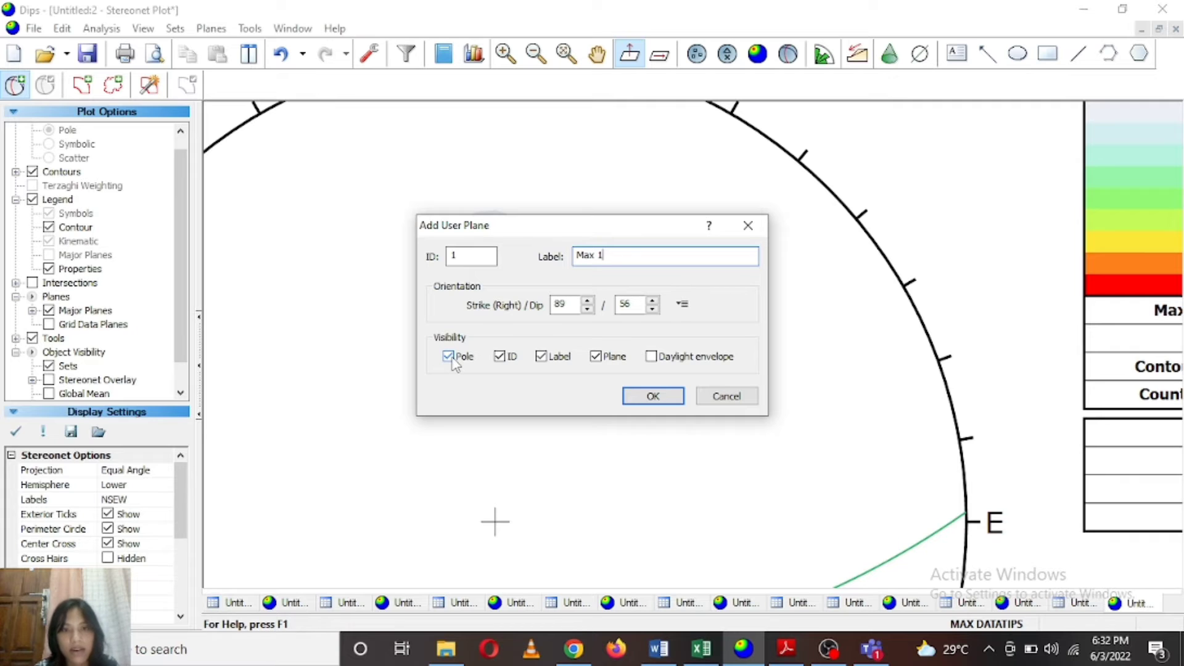
pyautogui.click(595, 356)
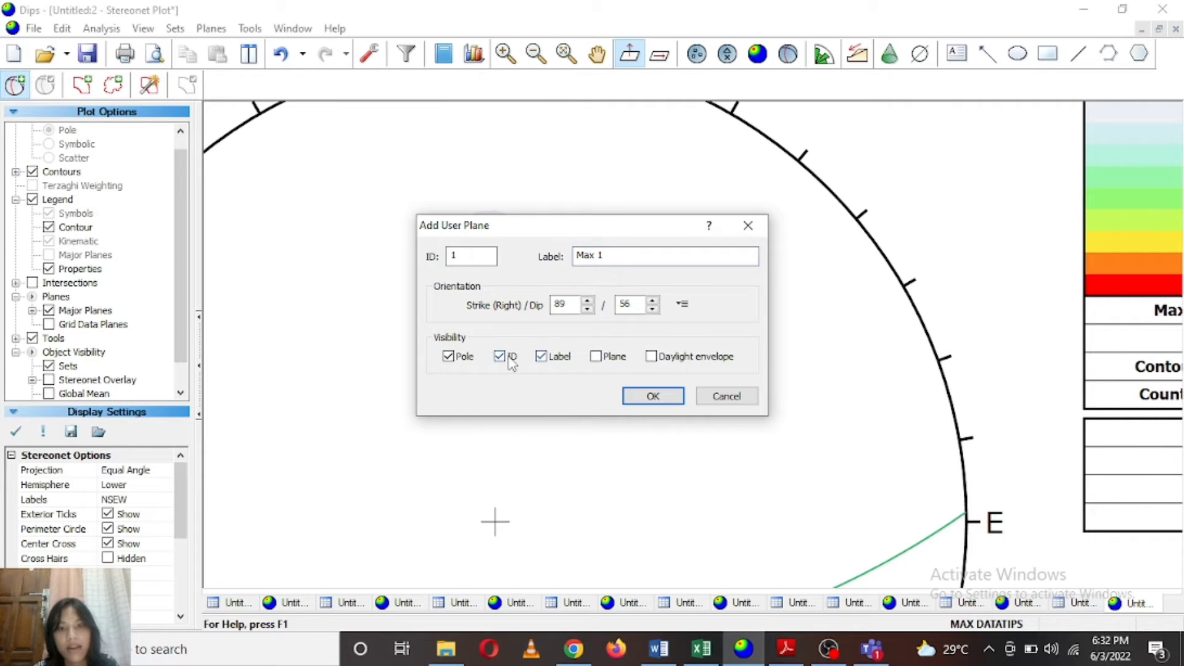
pyautogui.click(655, 396)
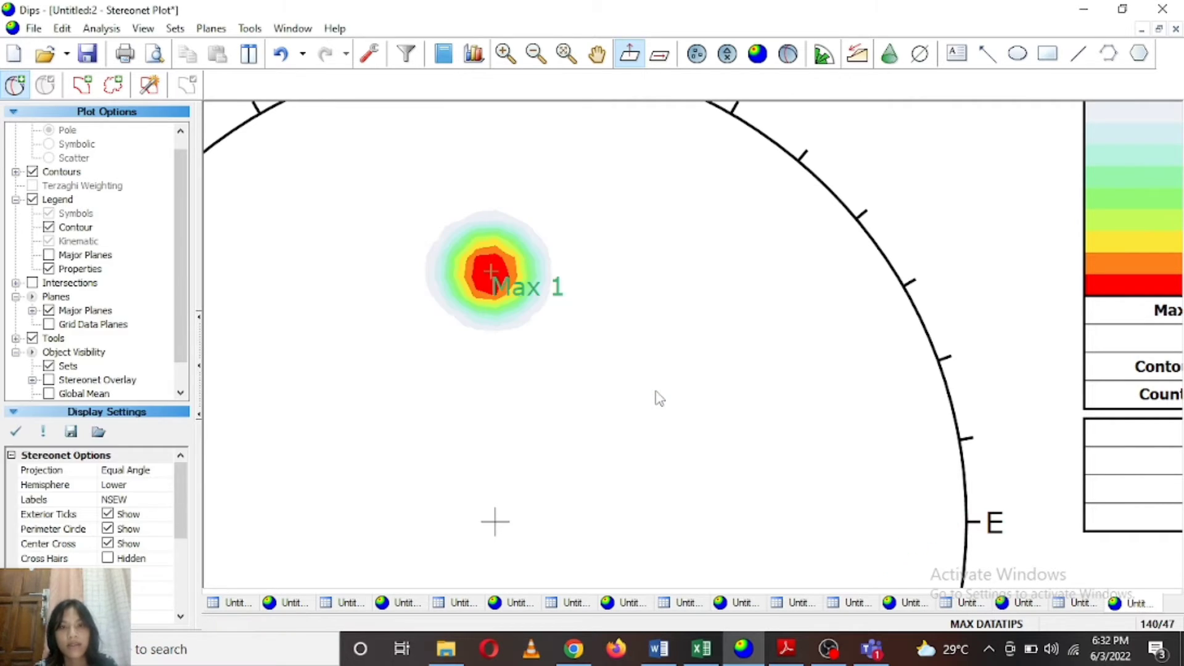
# Add a user plane at the centre of the southeastern pole concentration, 237/58, labelled Max 2, showing only its pole and label.
pyautogui.scroll(-3, 656, 396)
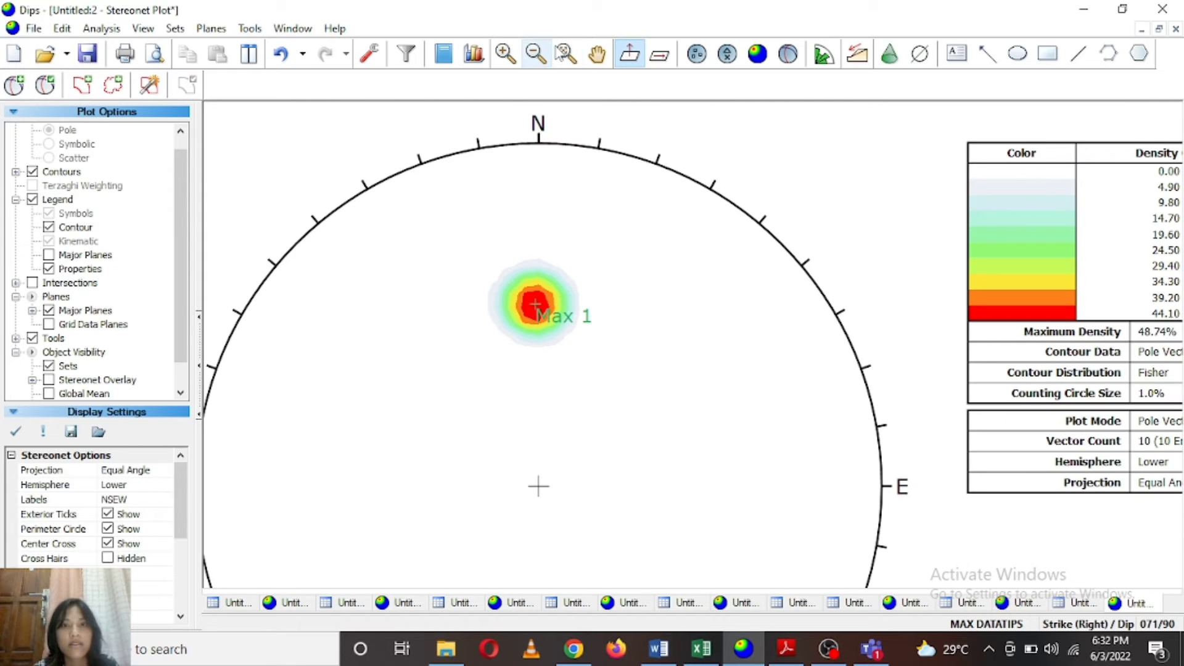
pyautogui.click(596, 54)
pyautogui.scroll(-1, 599, 411)
pyautogui.moveTo(582, 458); pyautogui.dragTo(575, 203)
pyautogui.scroll(3, 579, 310)
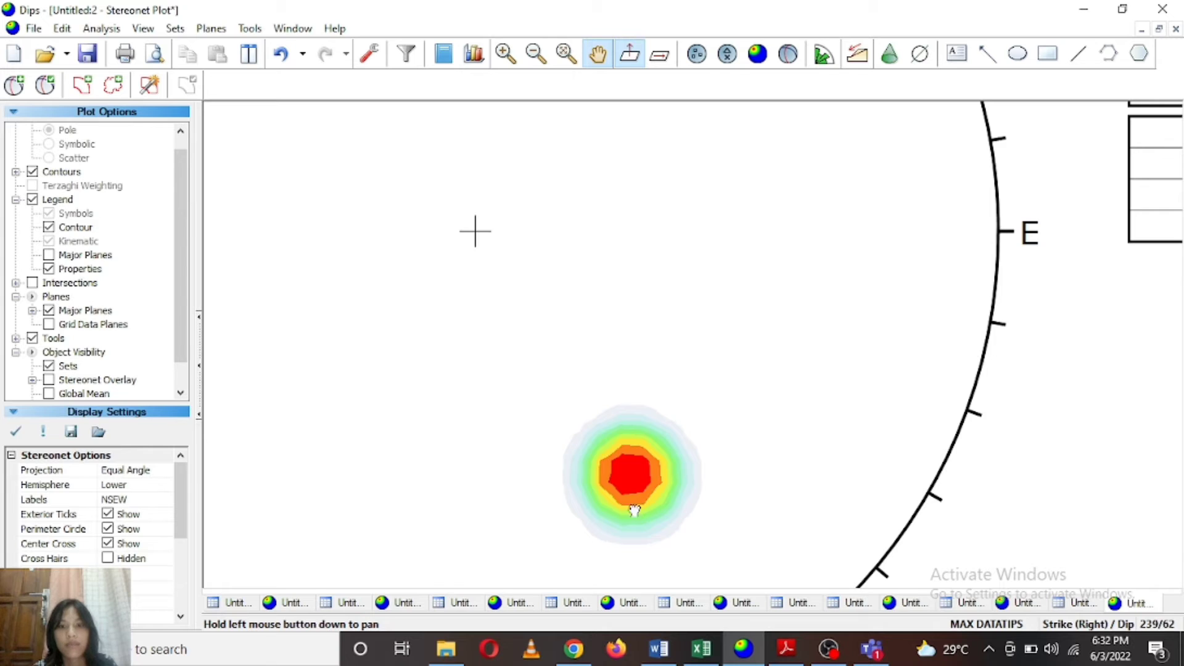
pyautogui.moveTo(629, 503); pyautogui.dragTo(614, 443)
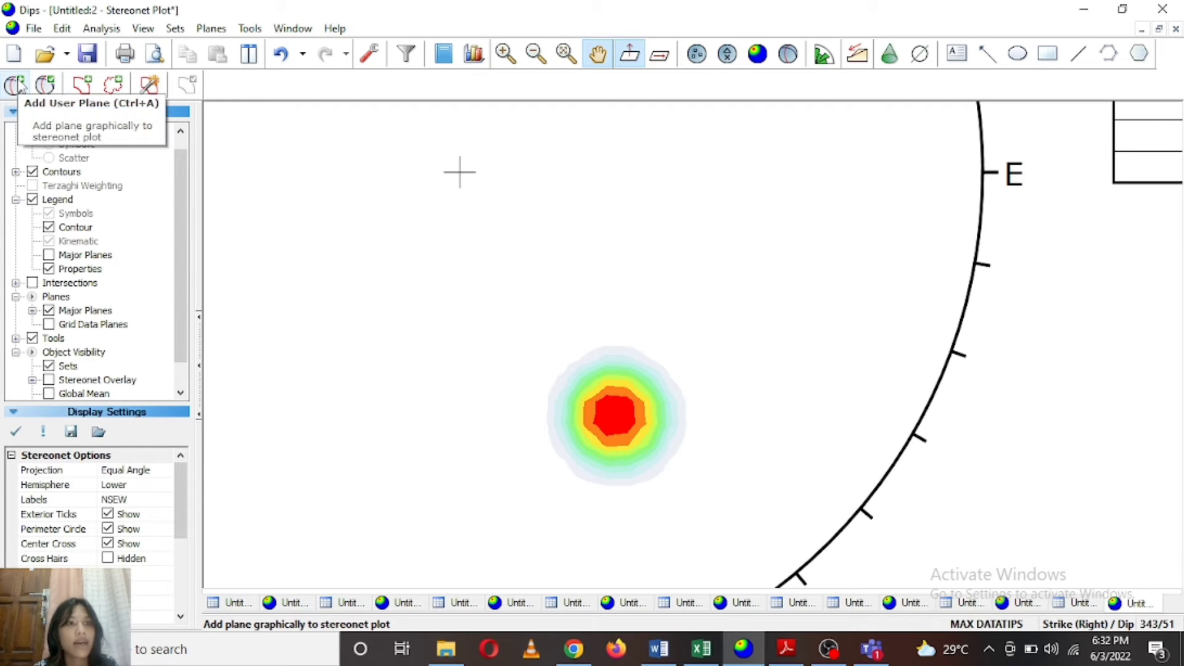
pyautogui.click(18, 84)
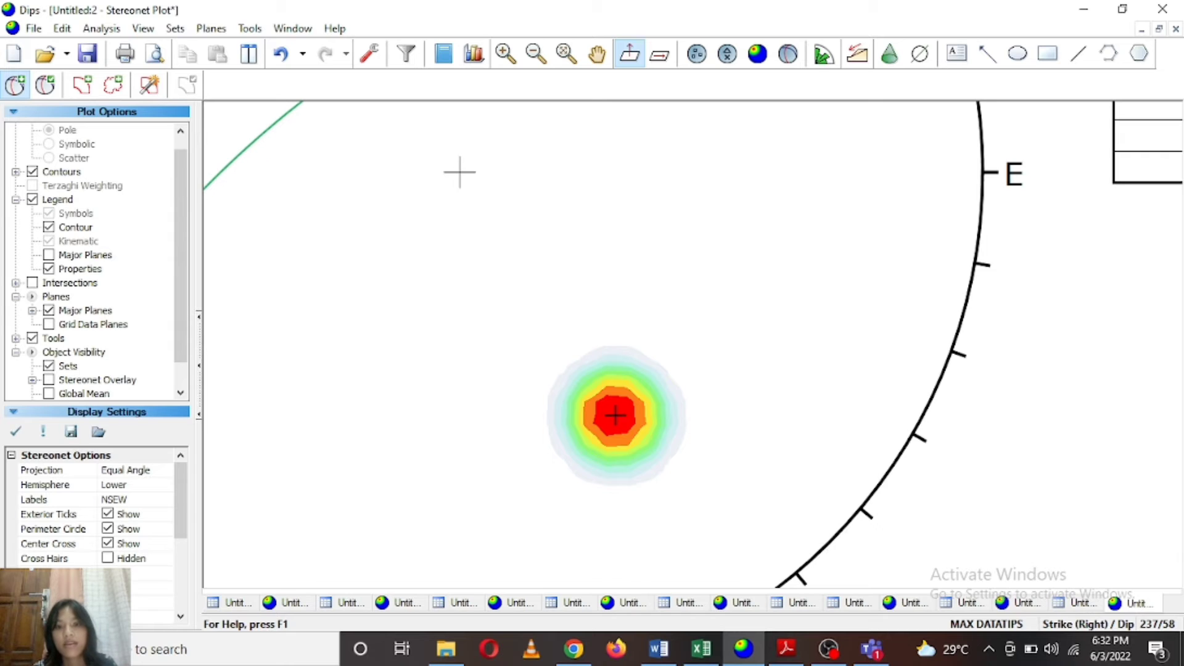
pyautogui.click(615, 416)
pyautogui.click(610, 255)
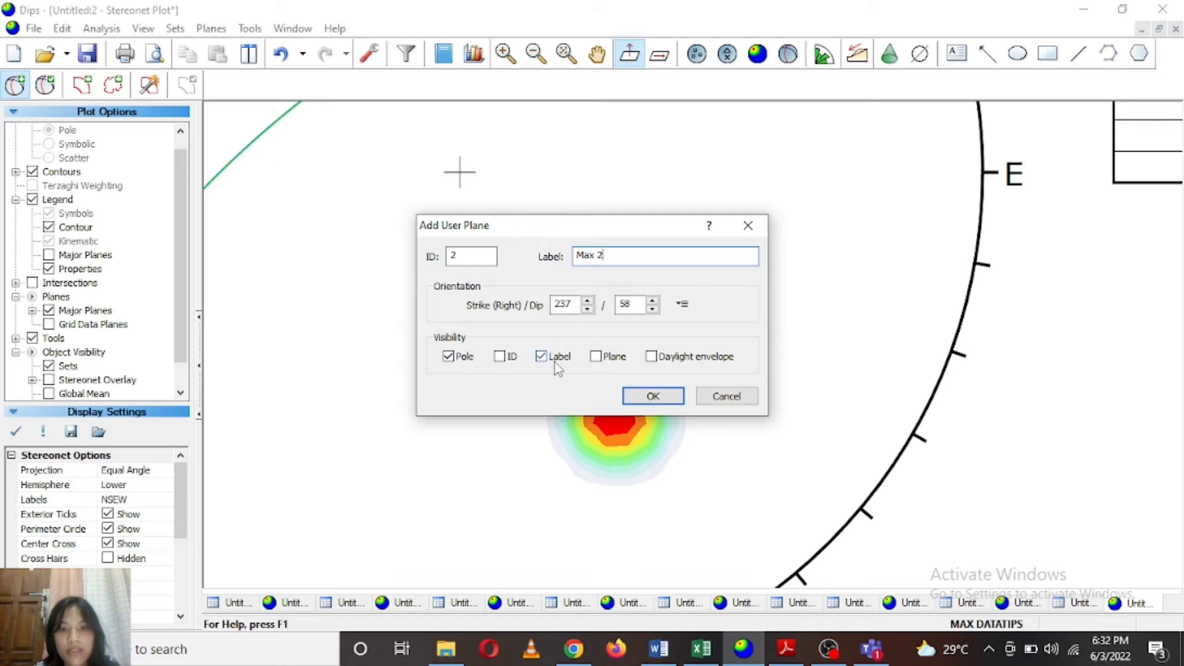
pyautogui.click(652, 397)
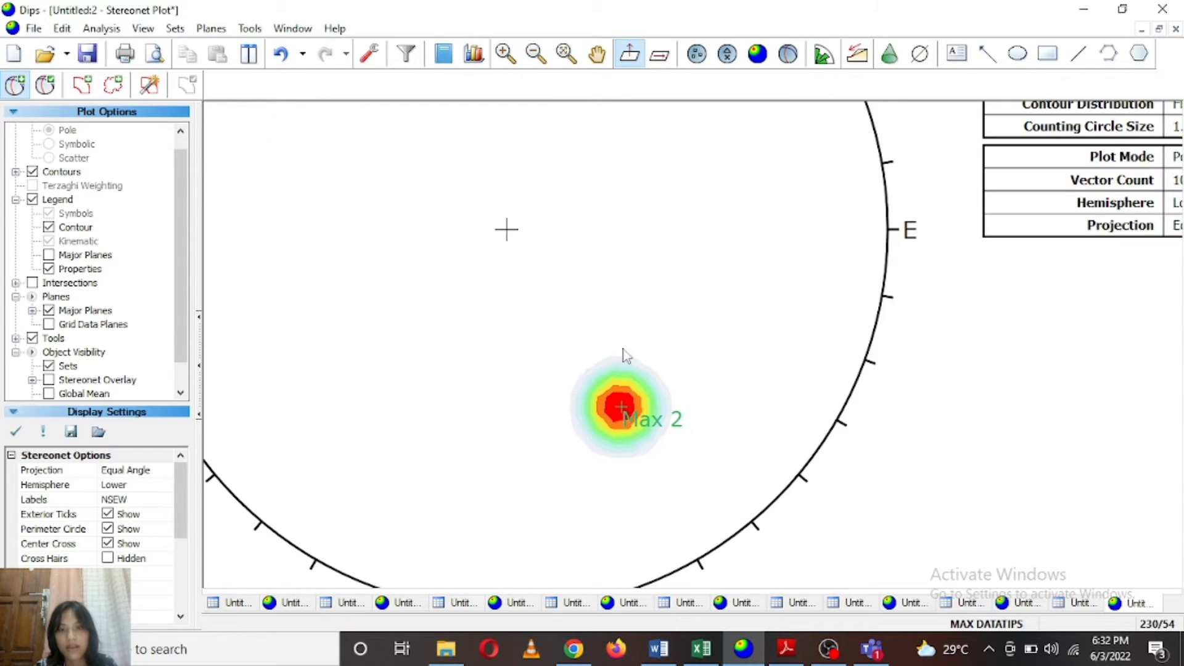
# Add a user plane at the Max 1 pole, 89/56, labelled Sayap Lipatan 1, with its plane and label shown and its pole hidden.
pyautogui.scroll(-3, 556, 281)
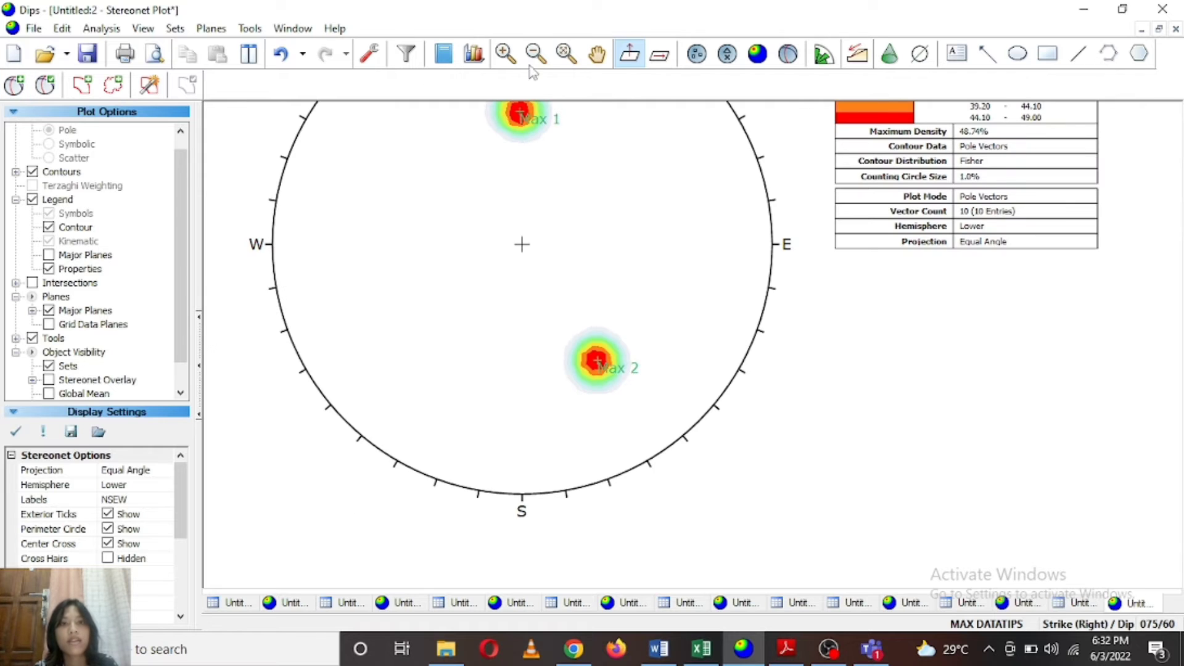
pyautogui.click(597, 53)
pyautogui.moveTo(578, 267); pyautogui.dragTo(606, 363)
pyautogui.scroll(-2, 606, 364)
pyautogui.scroll(3, 607, 364)
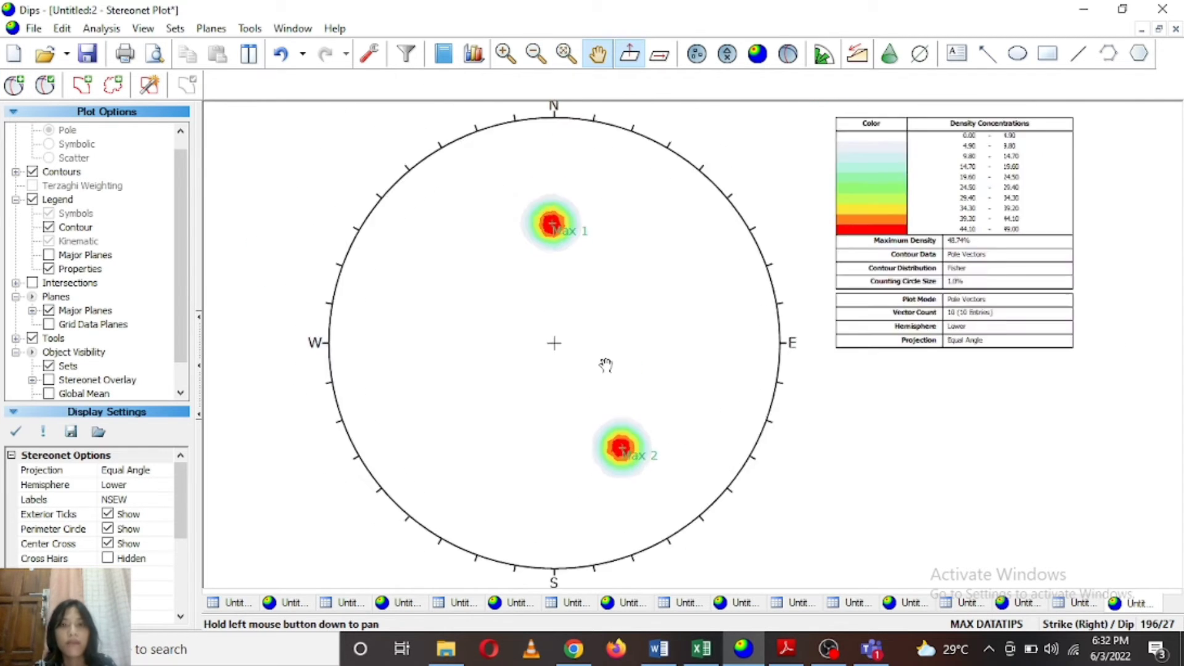
pyautogui.click(14, 85)
pyautogui.scroll(3, 554, 193)
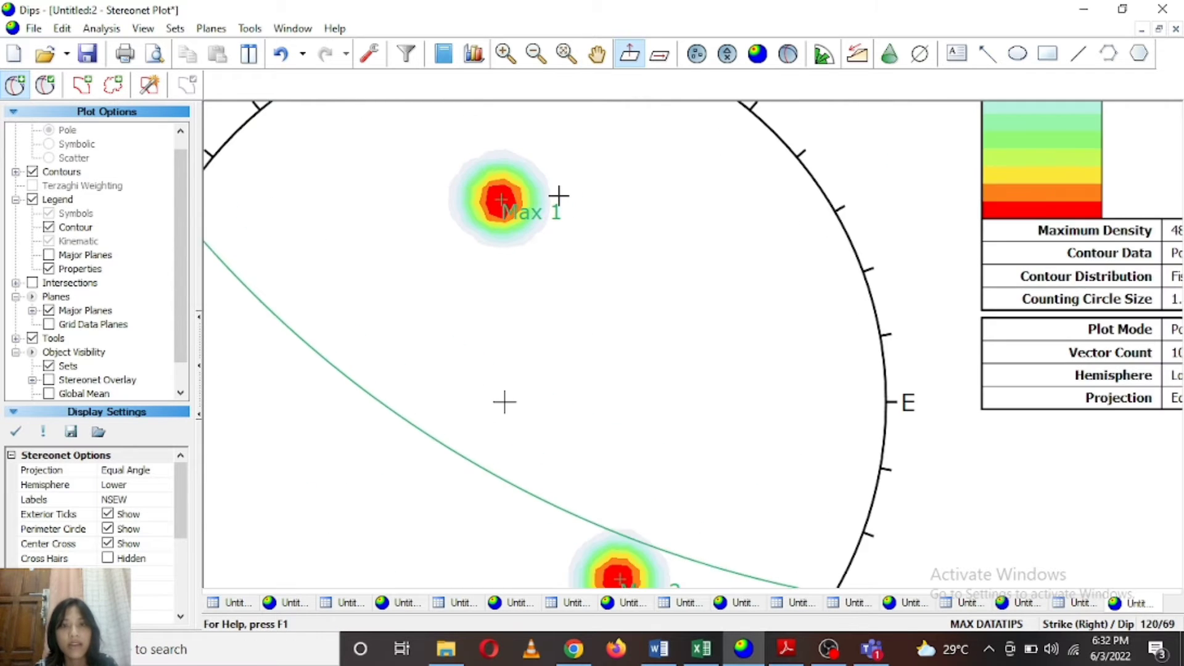
pyautogui.scroll(2, 488, 200)
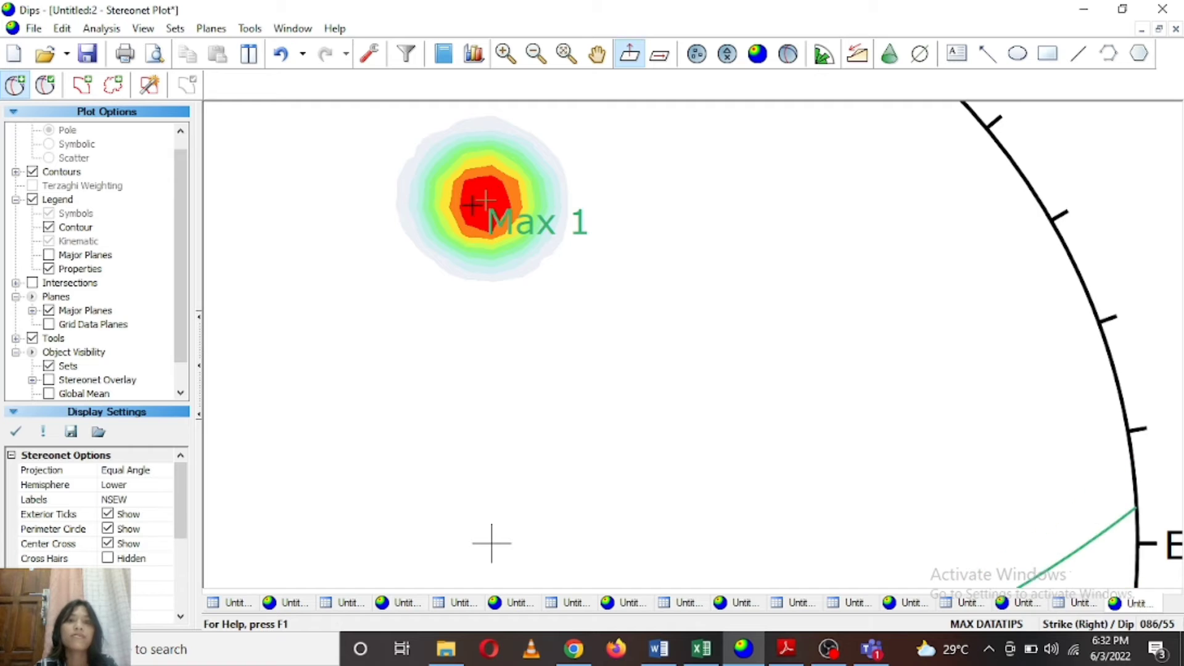
pyautogui.scroll(1, 485, 201)
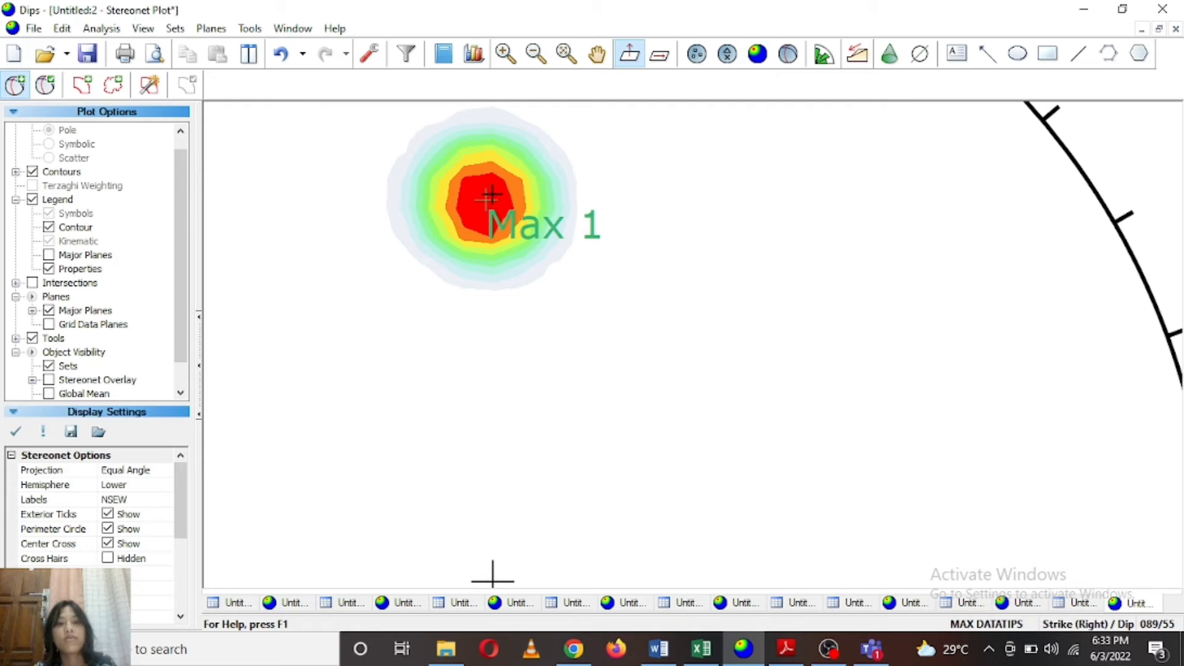
pyautogui.click(485, 201)
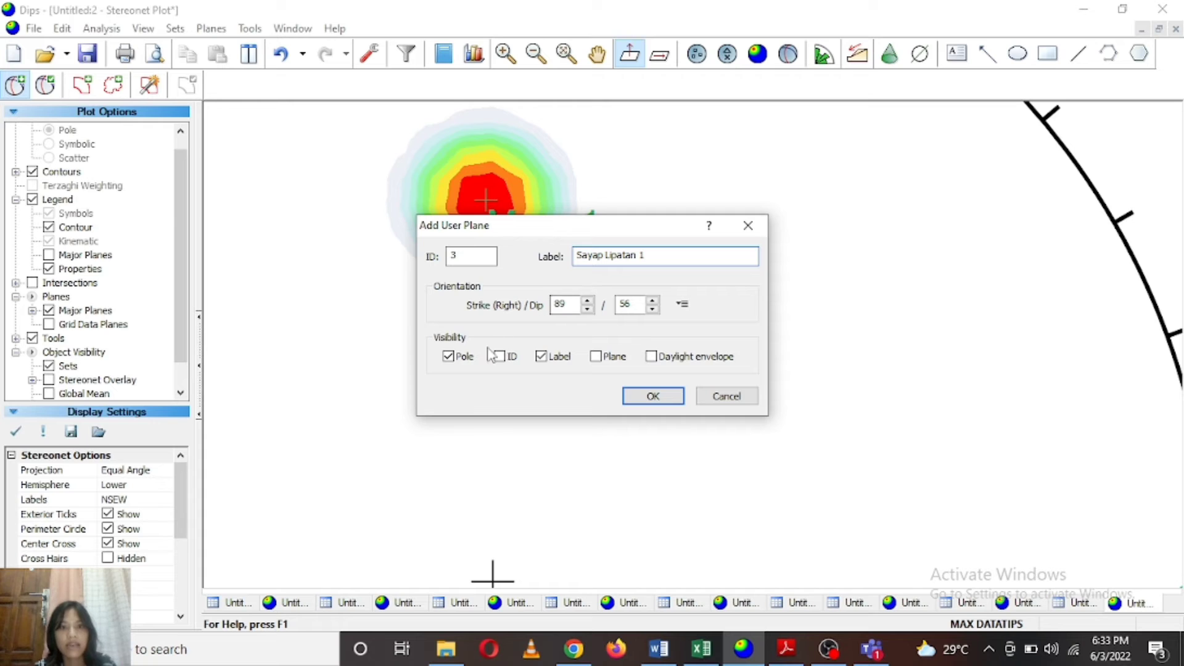
pyautogui.click(460, 356)
pyautogui.click(596, 356)
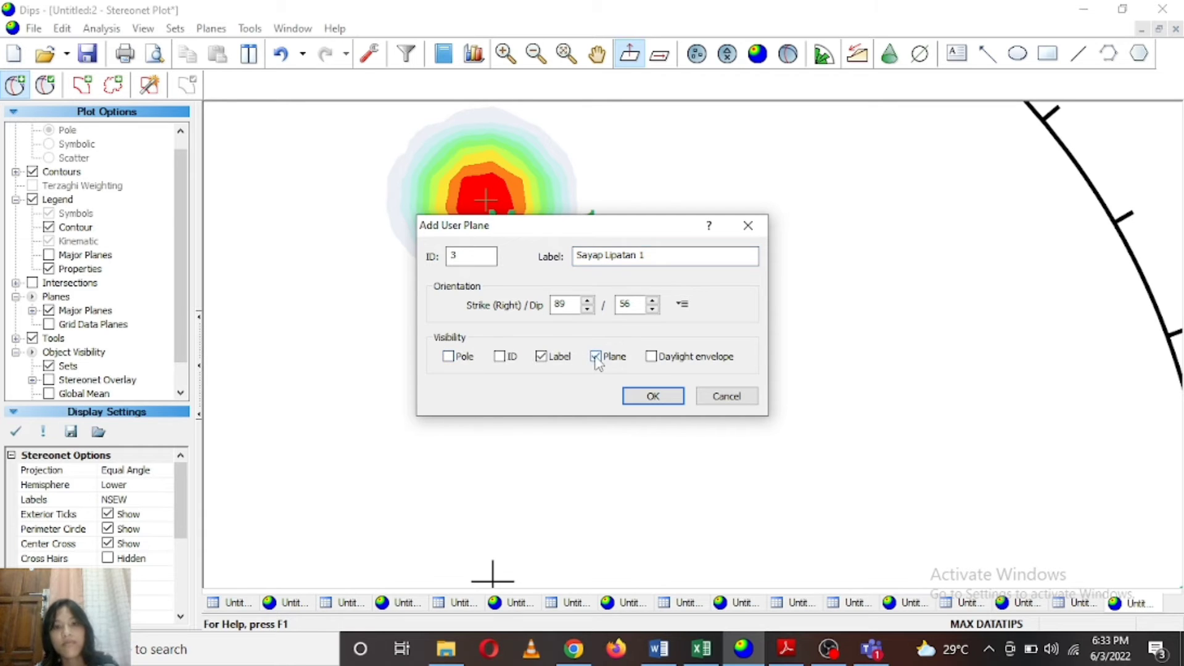
pyautogui.click(655, 396)
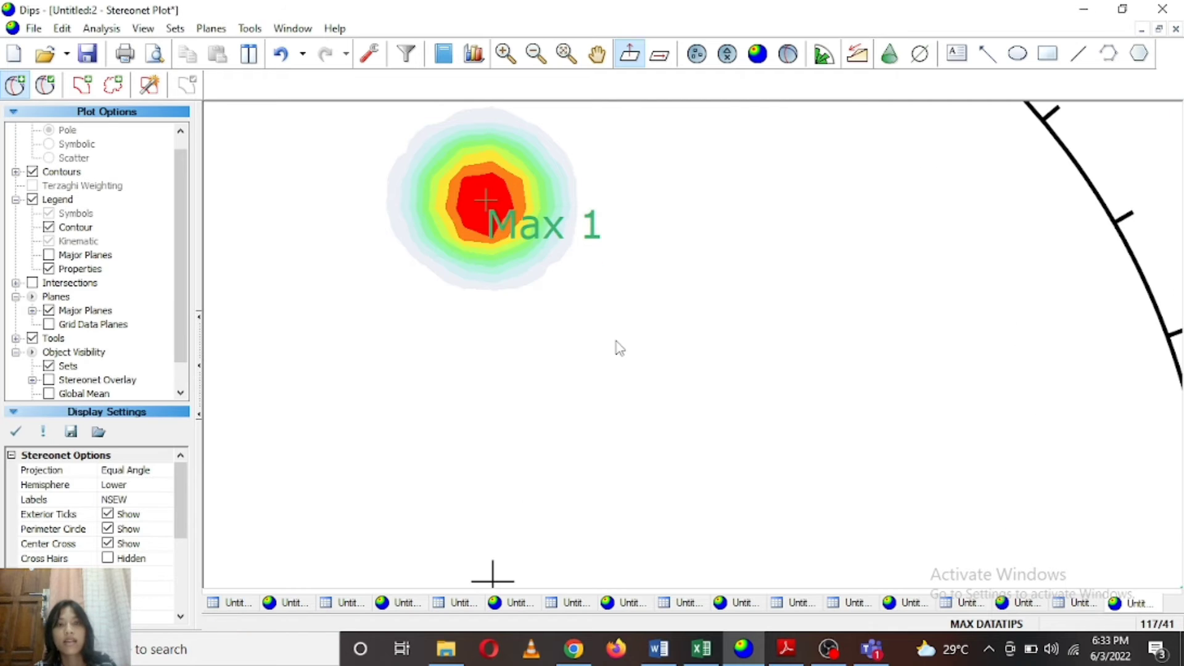
pyautogui.scroll(-5, 616, 347)
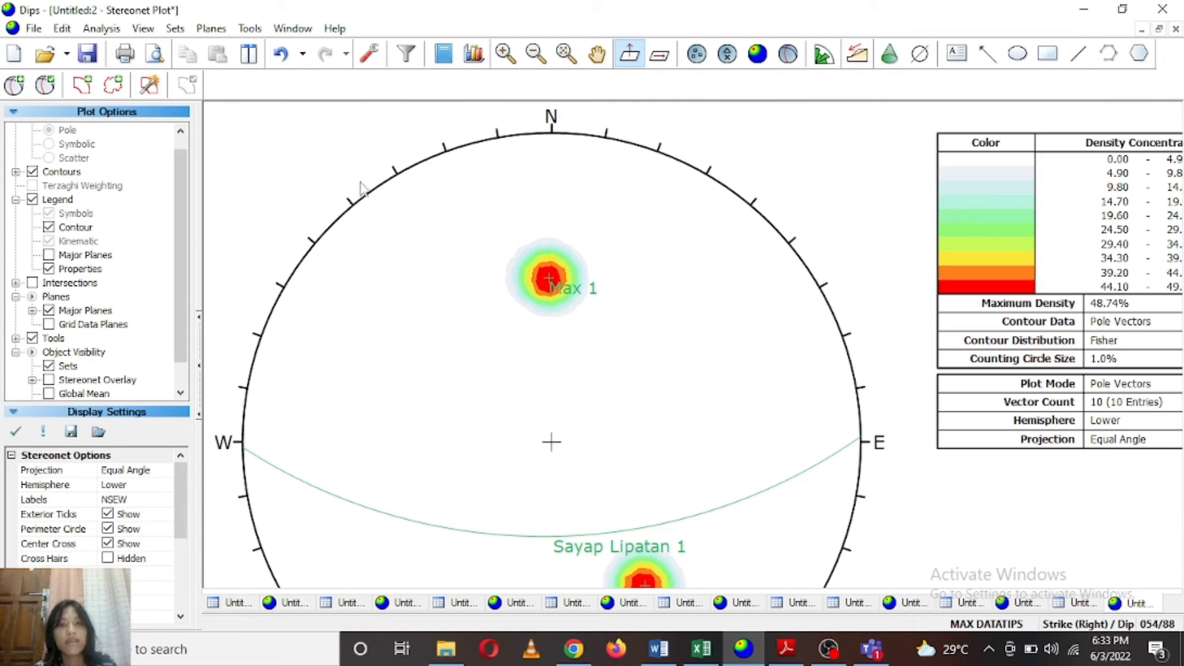
# Add a user plane at the Max 2 pole, 237/58, labelled Sayap Lipatan 2, showing its plane and label but not its pole.
pyautogui.click(597, 54)
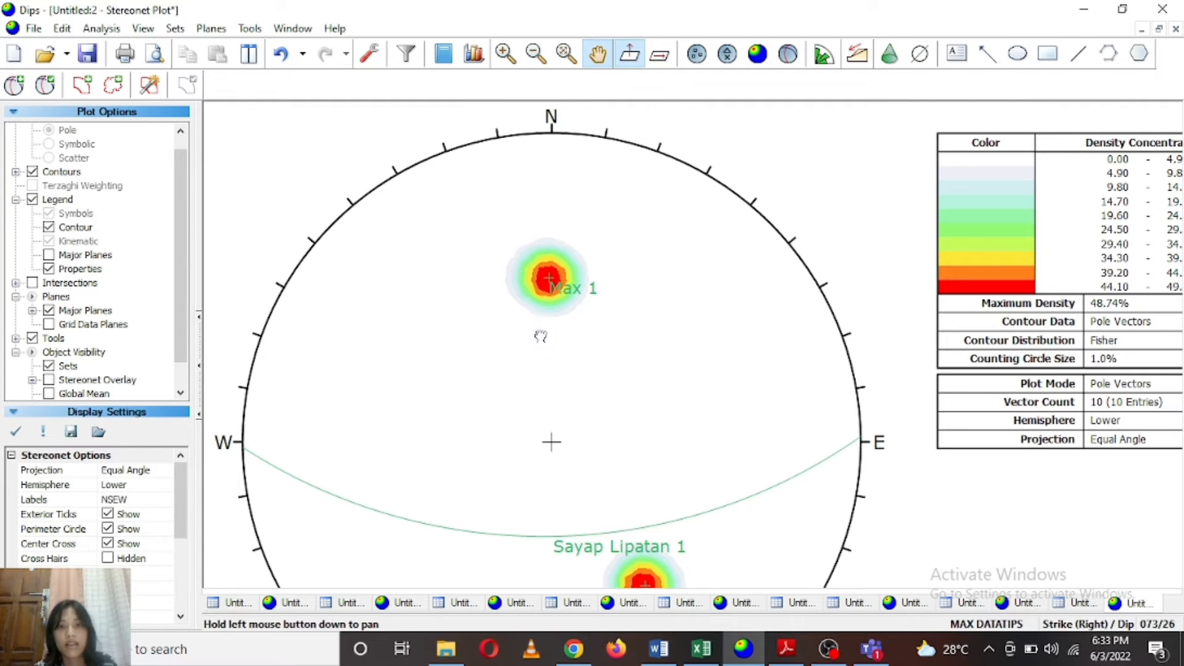
pyautogui.moveTo(540, 336); pyautogui.dragTo(541, 283)
pyautogui.scroll(-1, 542, 283)
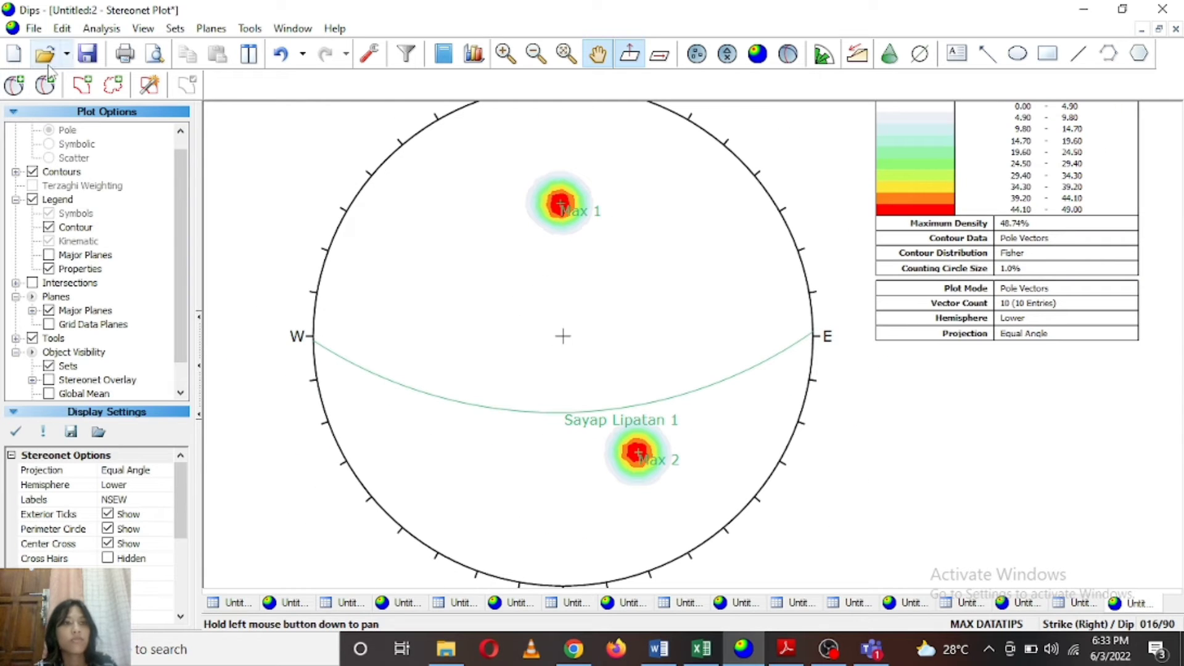
pyautogui.click(14, 84)
pyautogui.scroll(3, 628, 450)
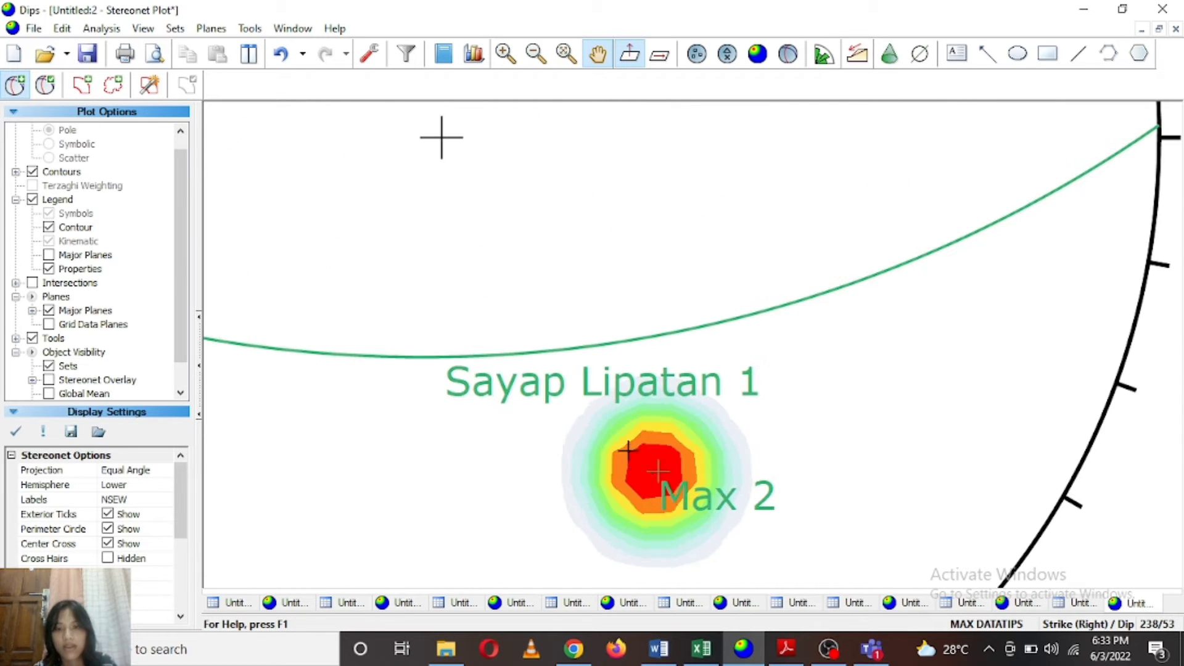
pyautogui.click(658, 471)
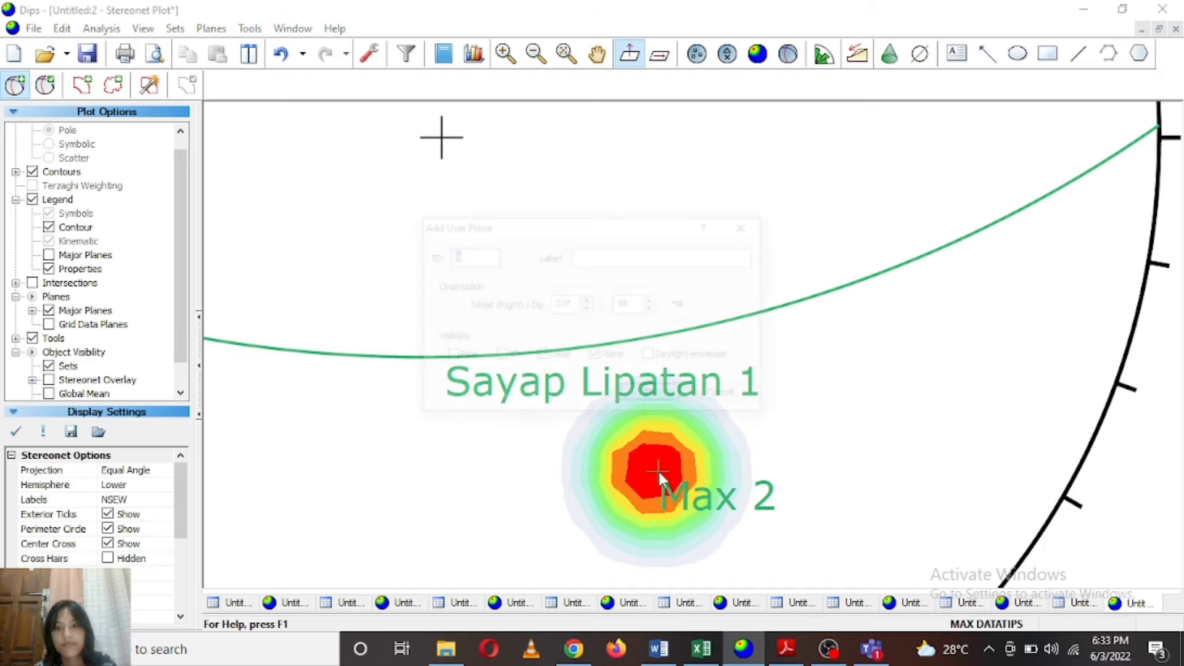
pyautogui.click(611, 254)
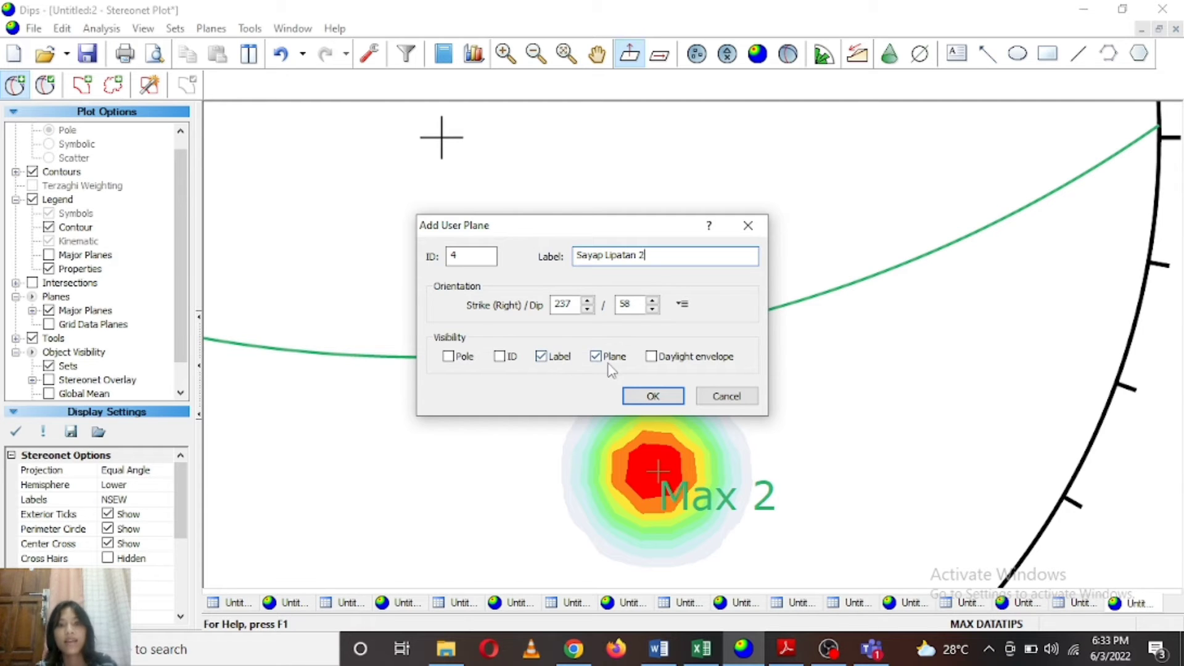
pyautogui.click(642, 398)
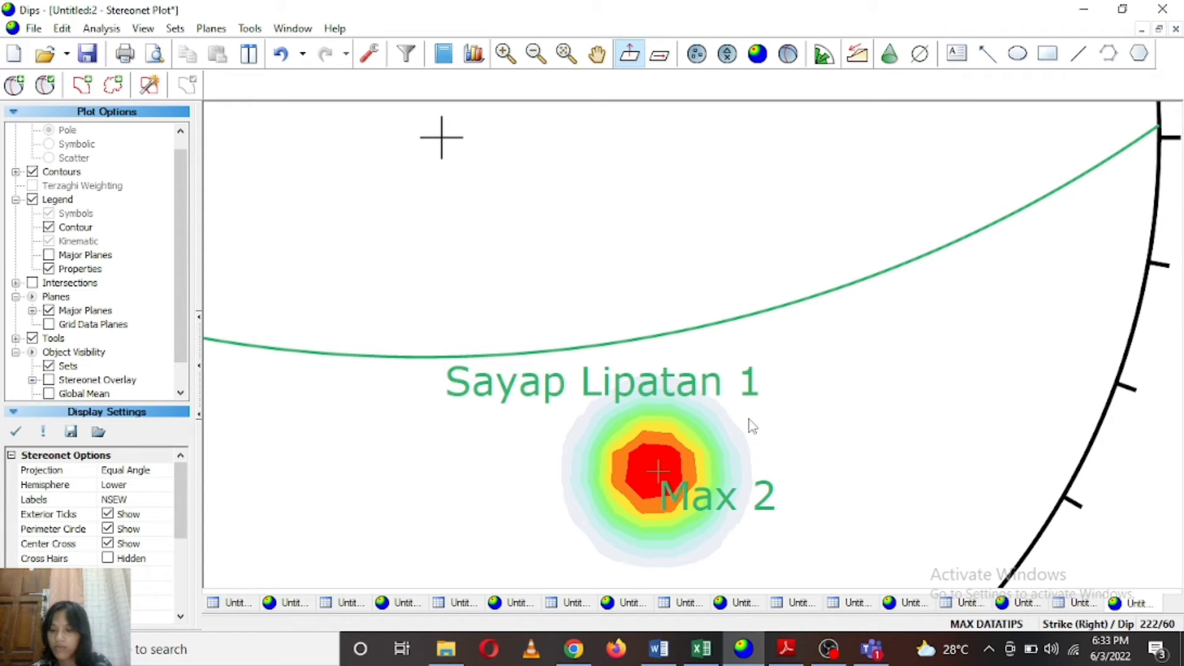
# Add a user plane with its pole at the intersection of the two Sayap Lipatan planes, 342/67, labelled Sigma 2, showing only pole and label.
pyautogui.scroll(-3, 759, 410)
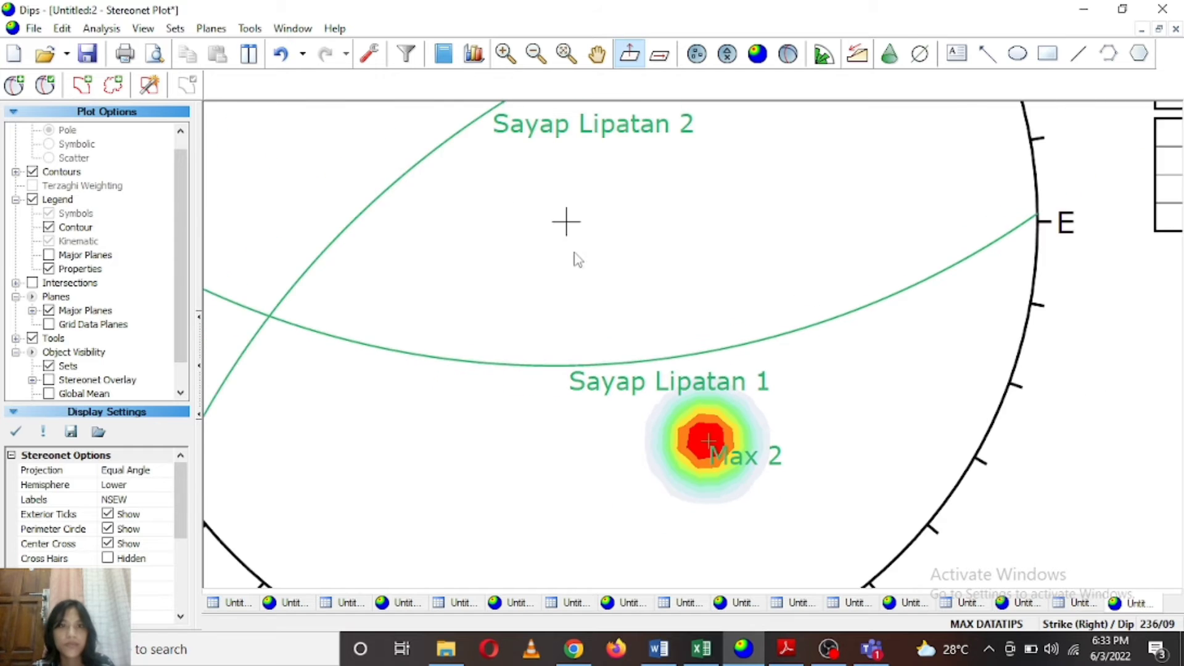
pyautogui.scroll(-3, 578, 259)
pyautogui.click(597, 53)
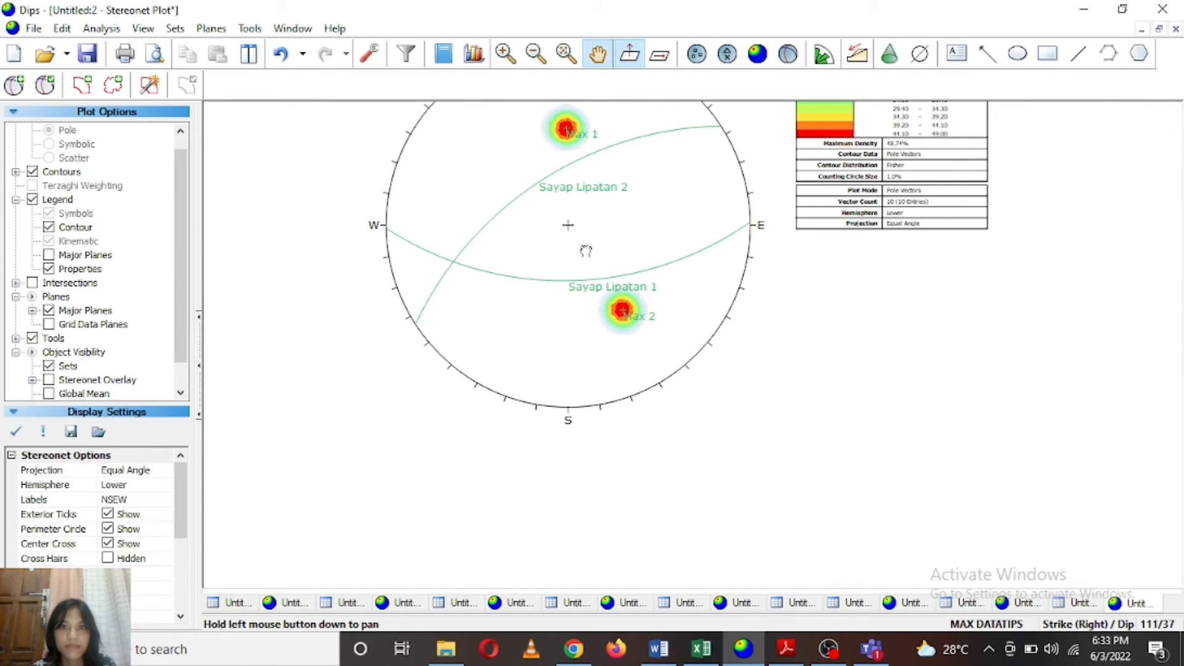
pyautogui.moveTo(586, 251); pyautogui.dragTo(584, 287)
pyautogui.scroll(2, 584, 287)
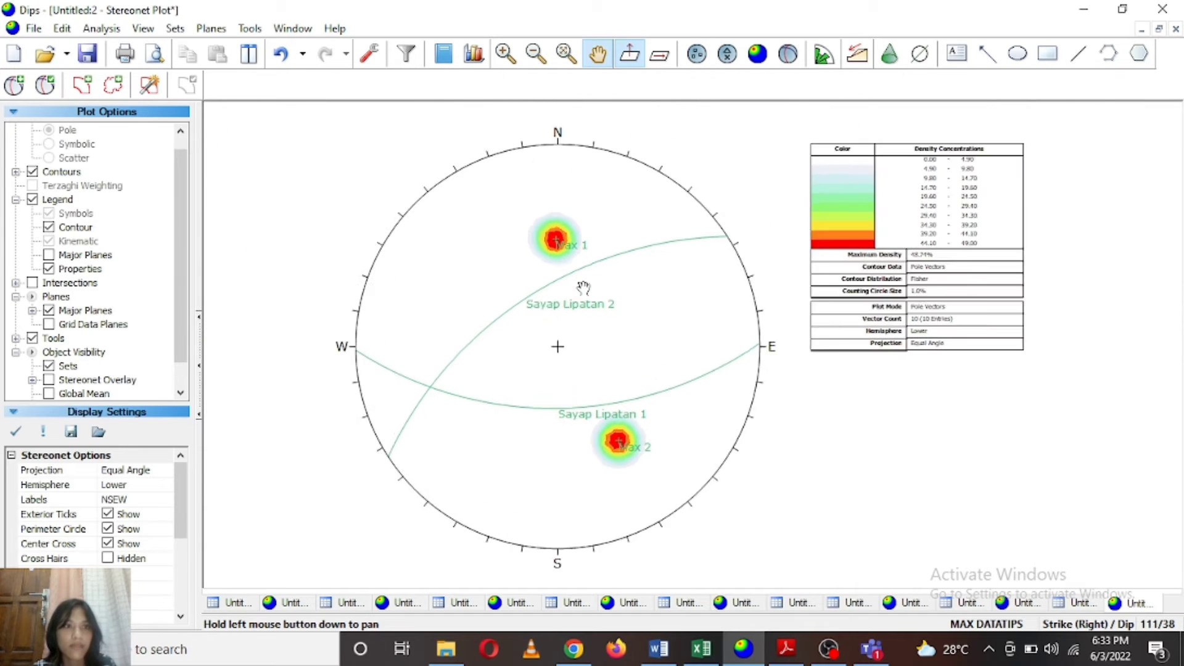
pyautogui.click(20, 89)
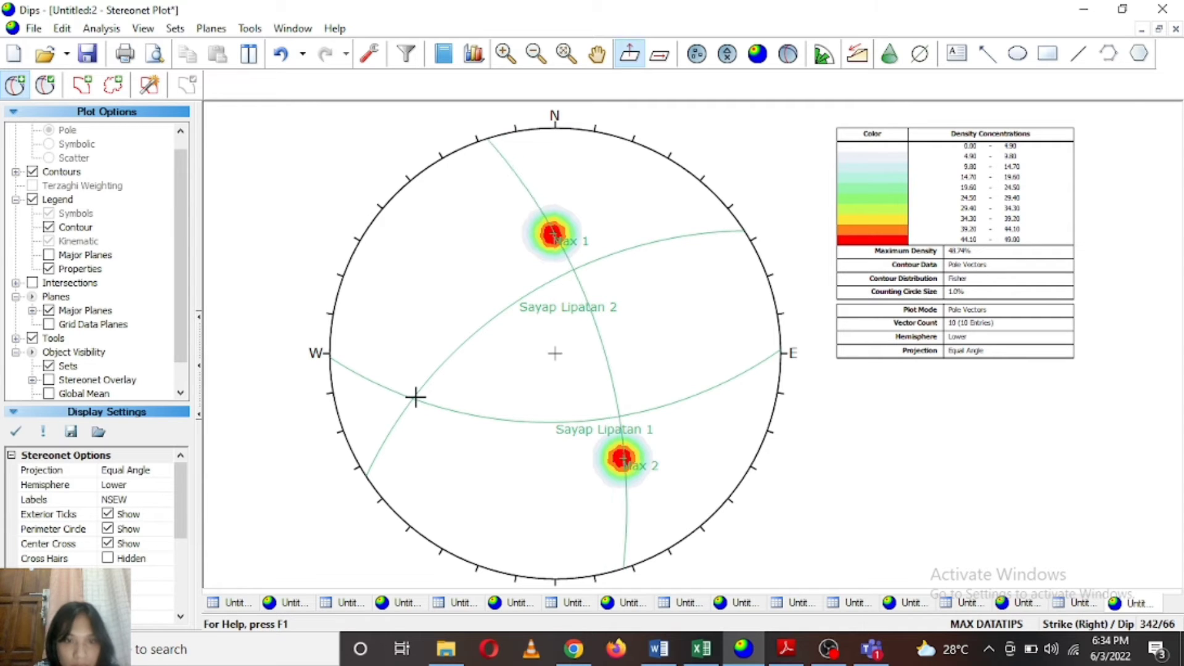
pyautogui.scroll(2, 410, 399)
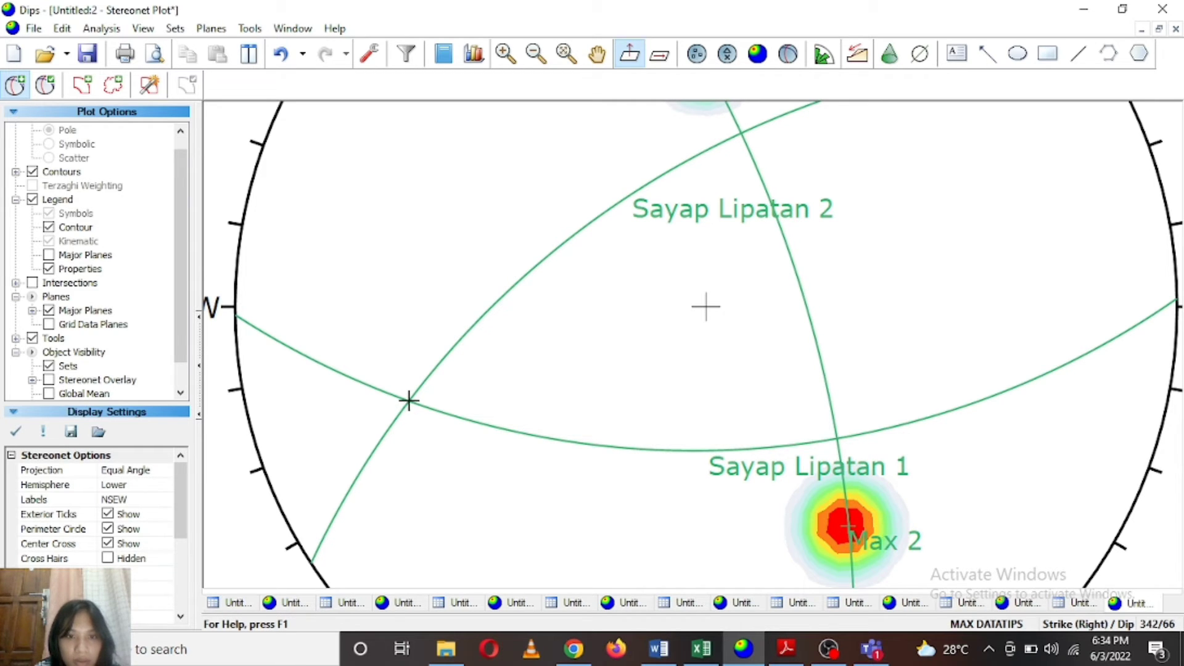
pyautogui.click(407, 400)
pyautogui.click(615, 264)
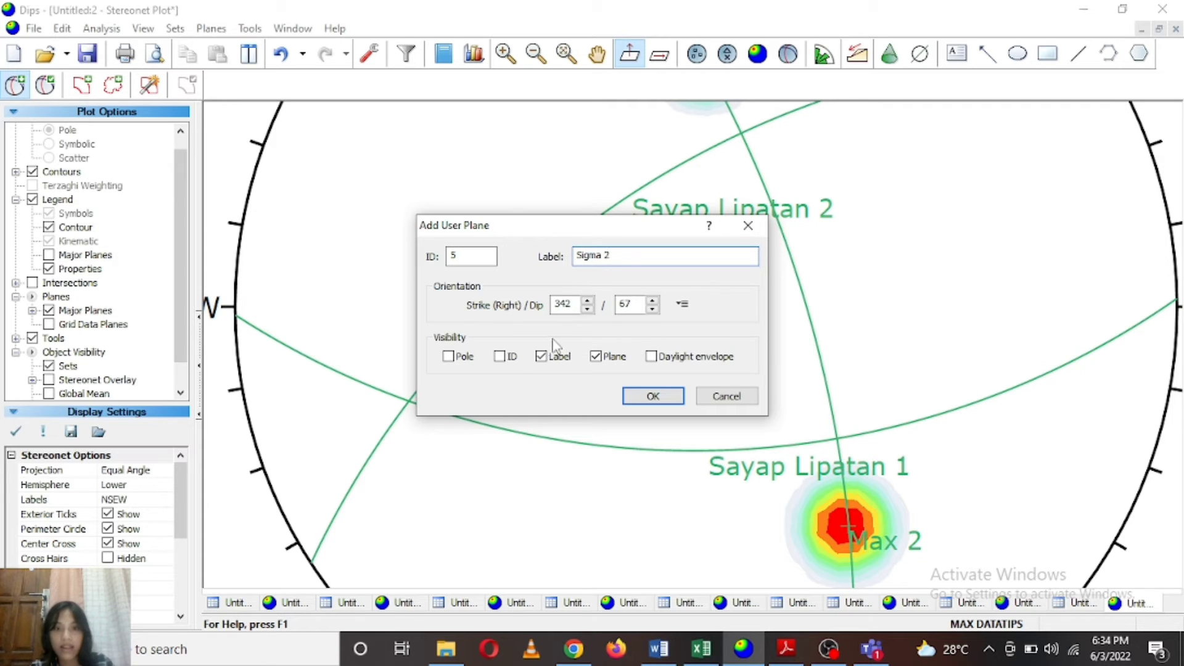
pyautogui.click(459, 358)
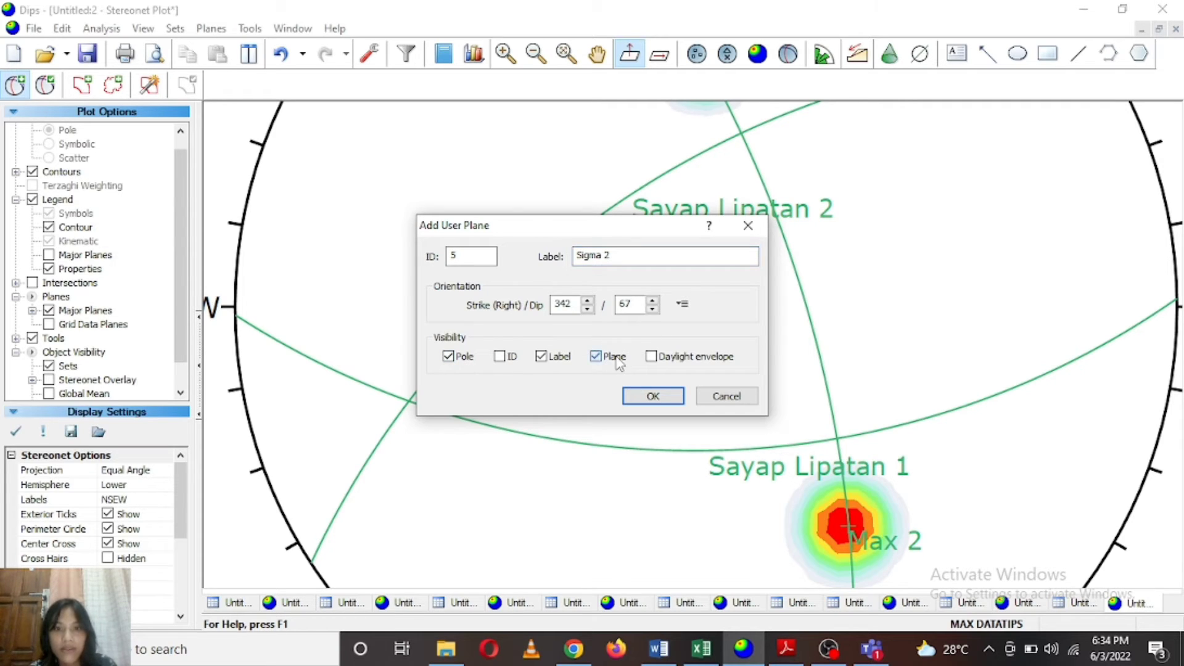
pyautogui.click(653, 396)
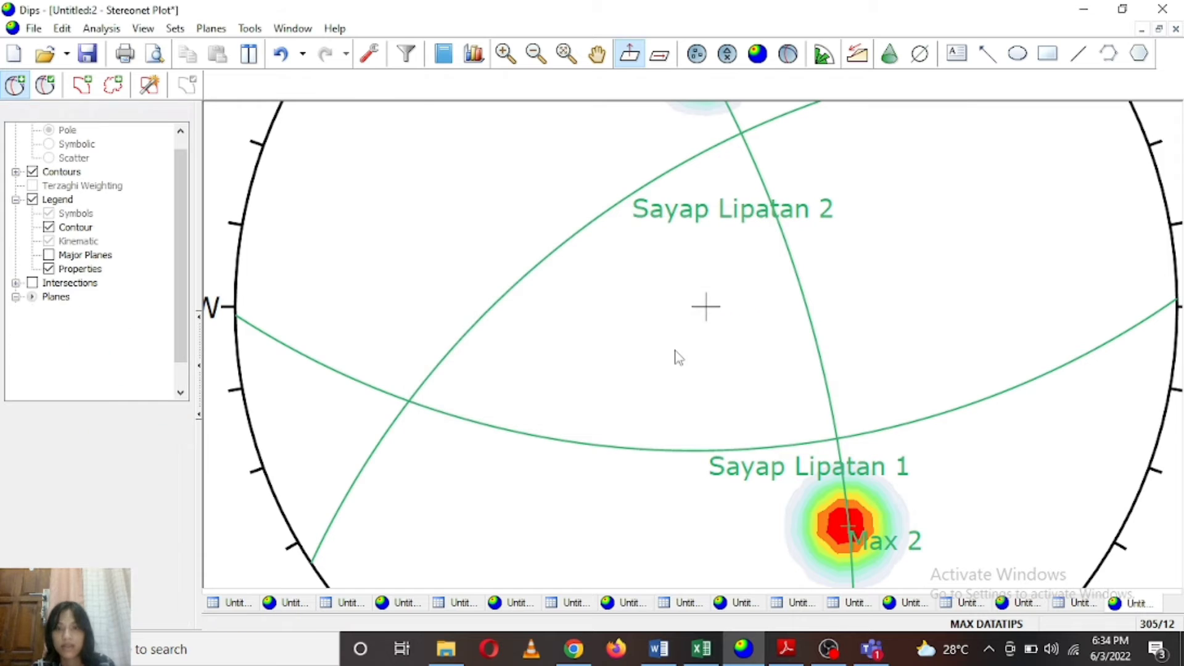
# Add a user plane at the Sigma 2 pole, 342/67, labelled bidang bantu, with its plane and label shown and its pole hidden.
pyautogui.scroll(-3, 672, 360)
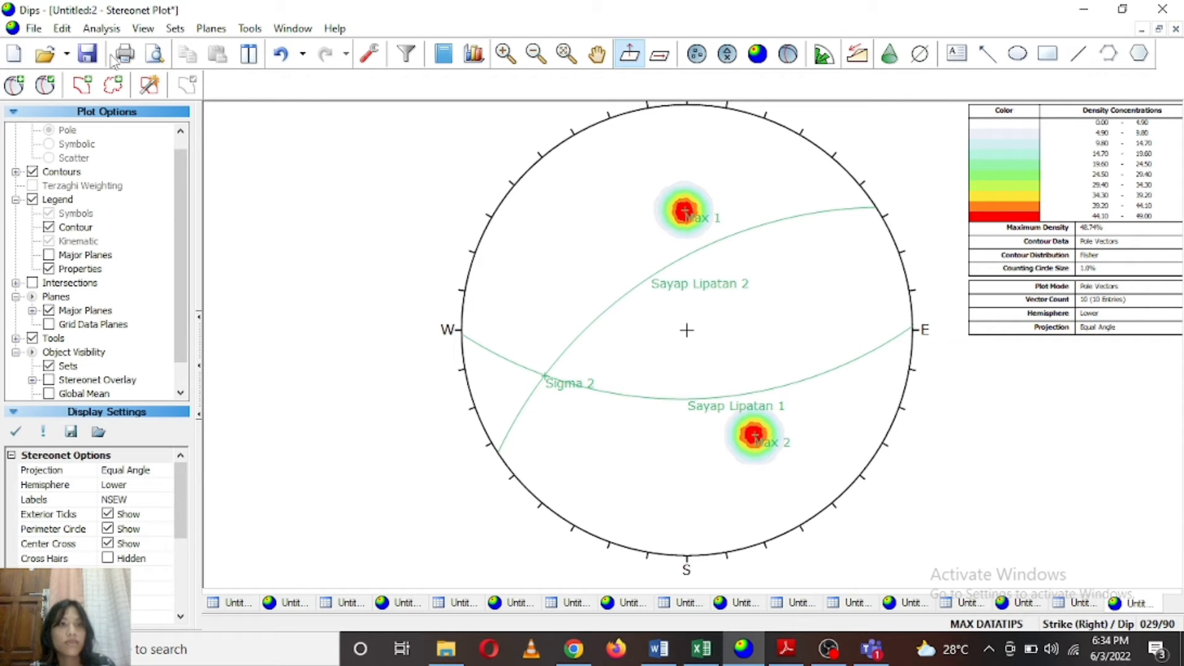
pyautogui.click(17, 87)
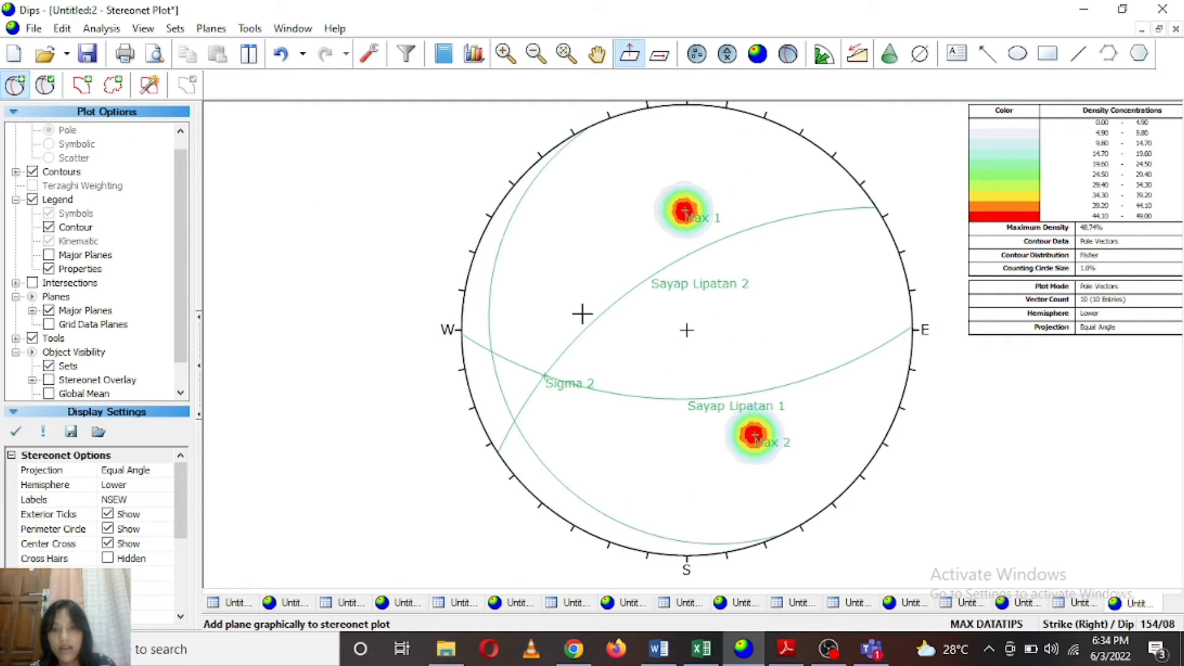
pyautogui.click(543, 376)
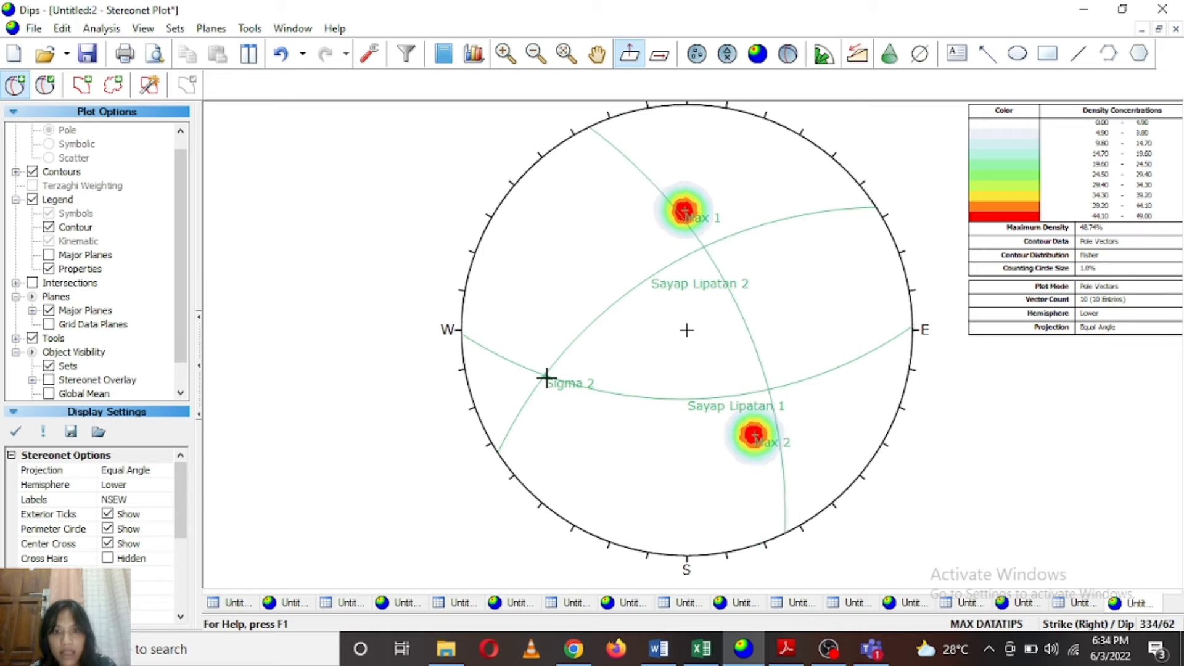
pyautogui.scroll(3, 546, 389)
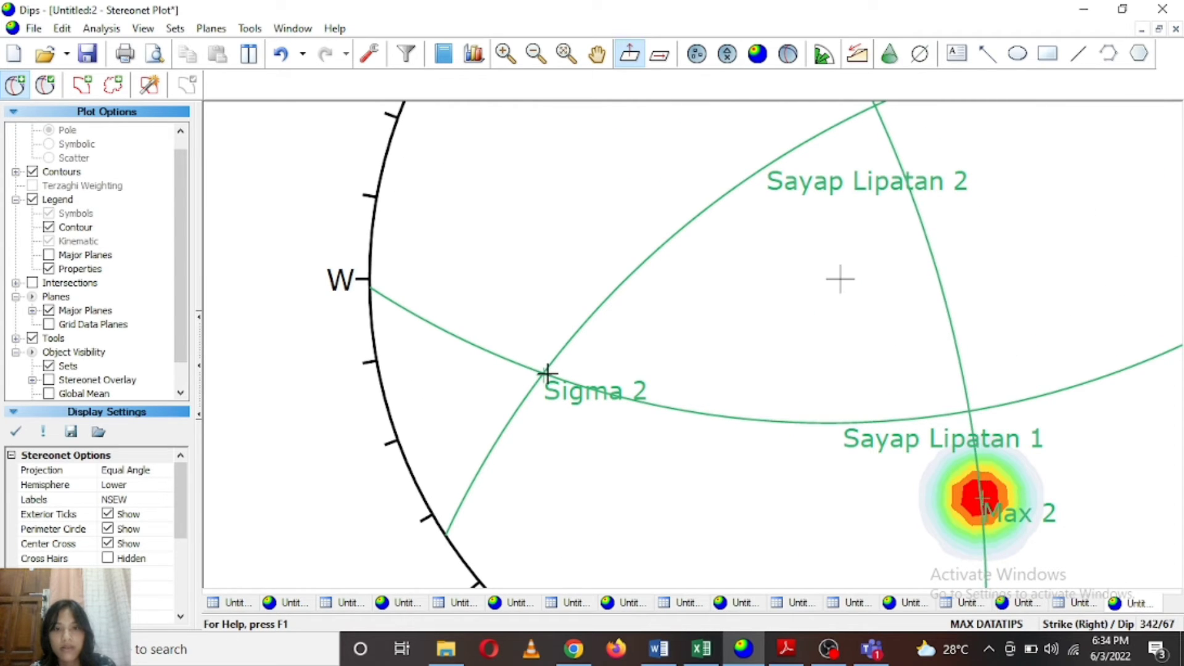
pyautogui.click(543, 375)
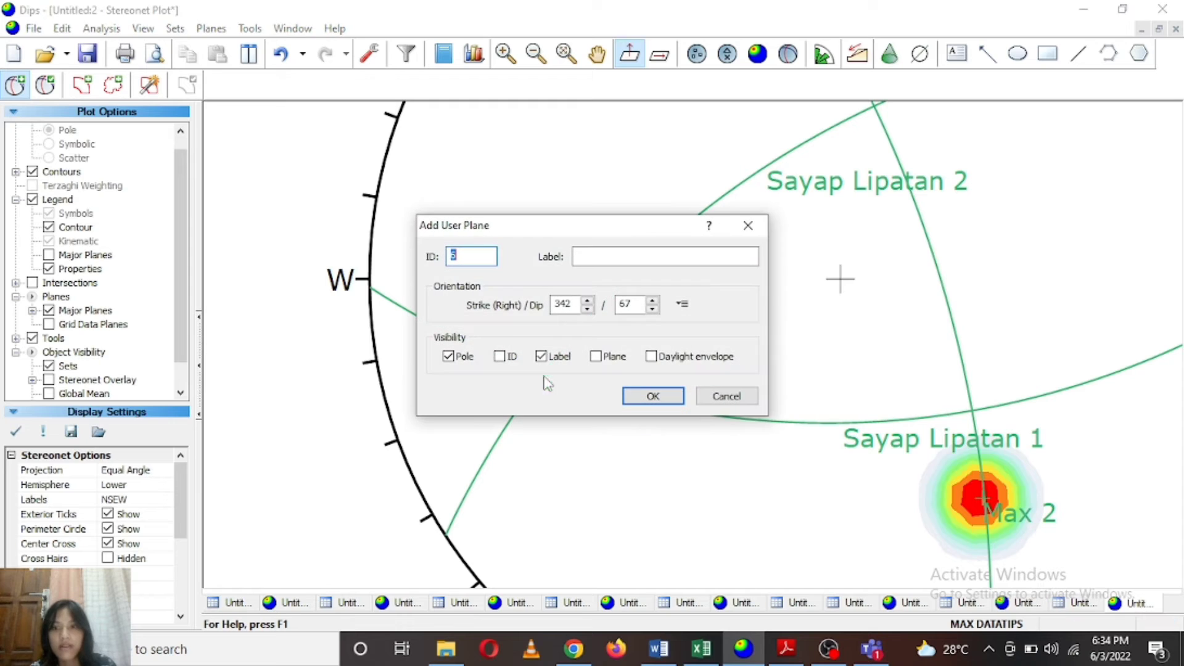
pyautogui.click(630, 260)
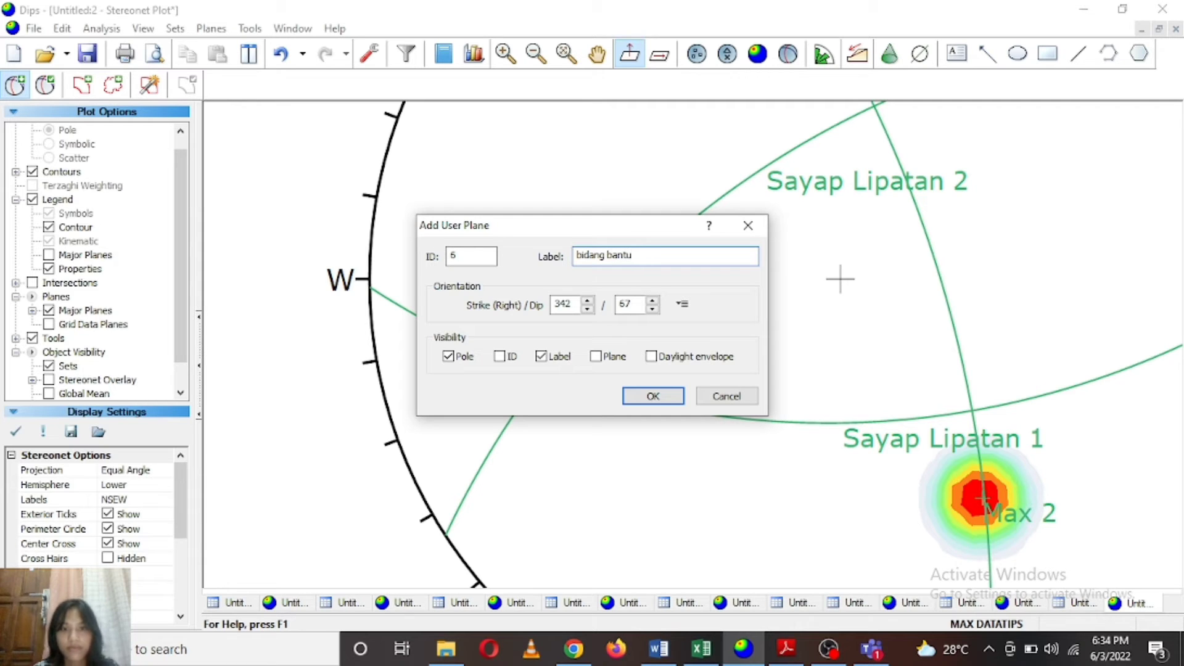
pyautogui.click(448, 356)
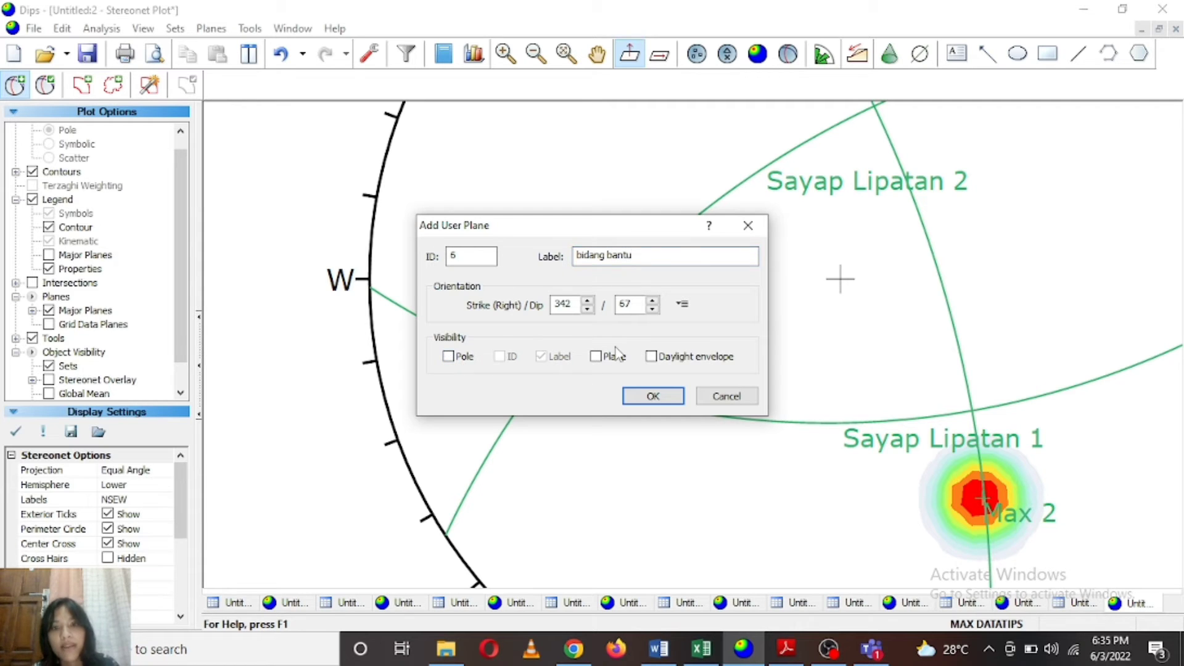
pyautogui.click(595, 356)
pyautogui.click(671, 399)
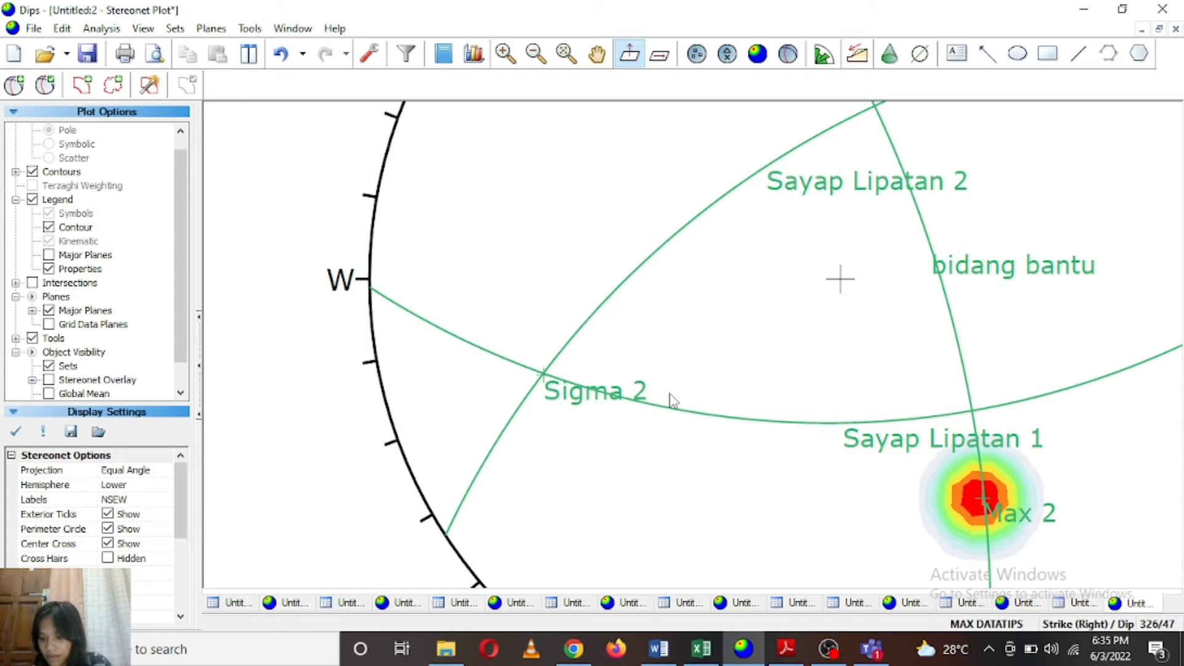
# Measure the angle along bidang bantu from its intersection with Sayap Lipatan 2 to its intersection with Sayap Lipatan 1.
pyautogui.scroll(-5, 641, 432)
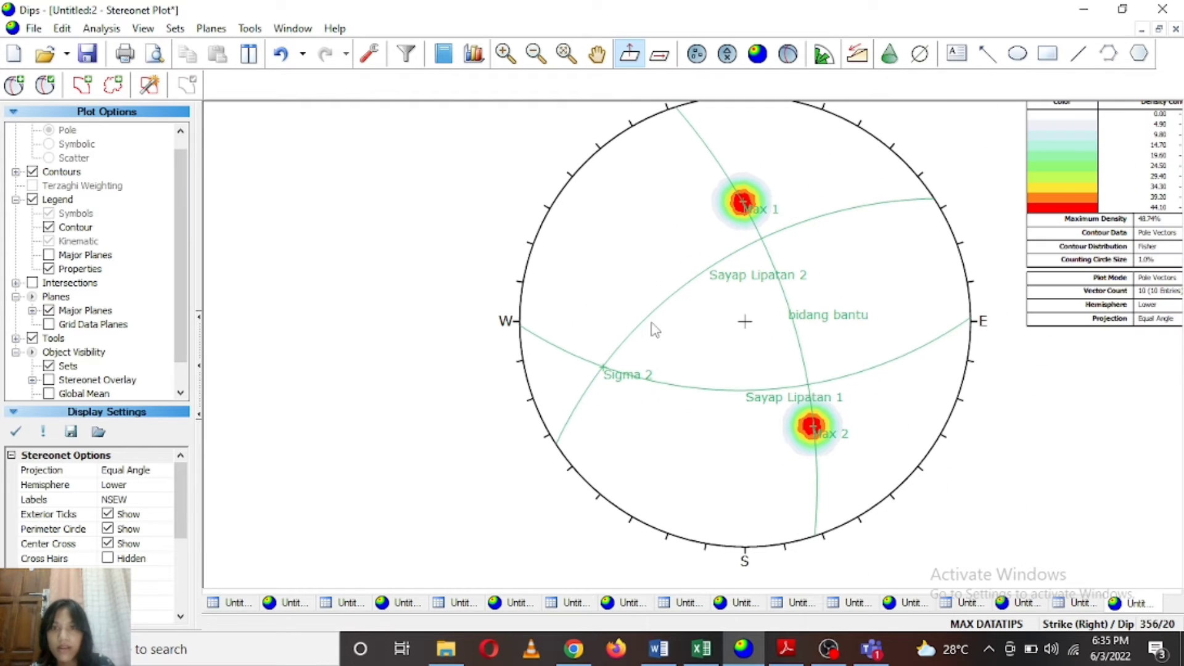
pyautogui.scroll(-1, 650, 328)
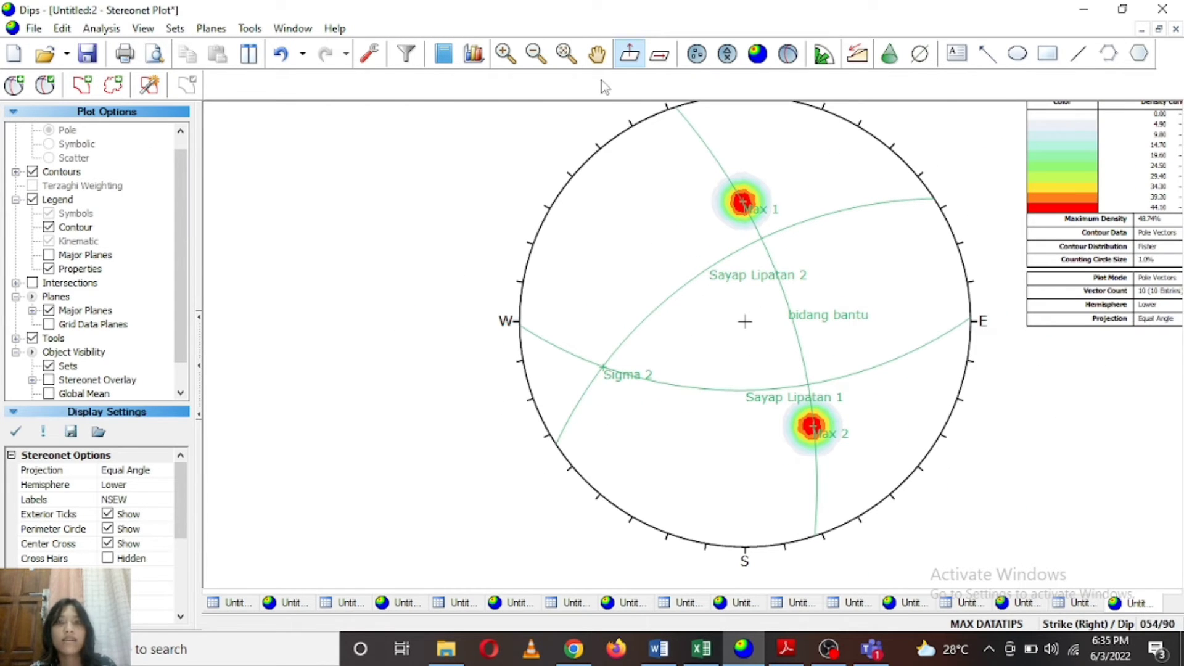
pyautogui.click(597, 59)
pyautogui.moveTo(846, 418); pyautogui.dragTo(743, 399)
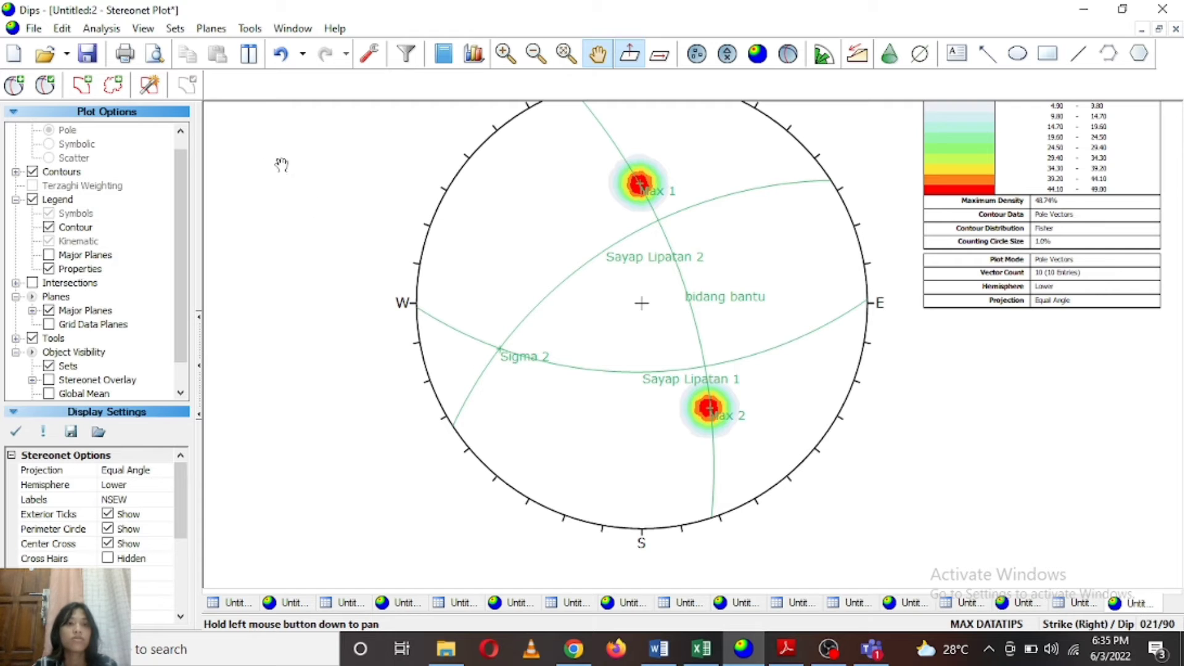
pyautogui.click(250, 31)
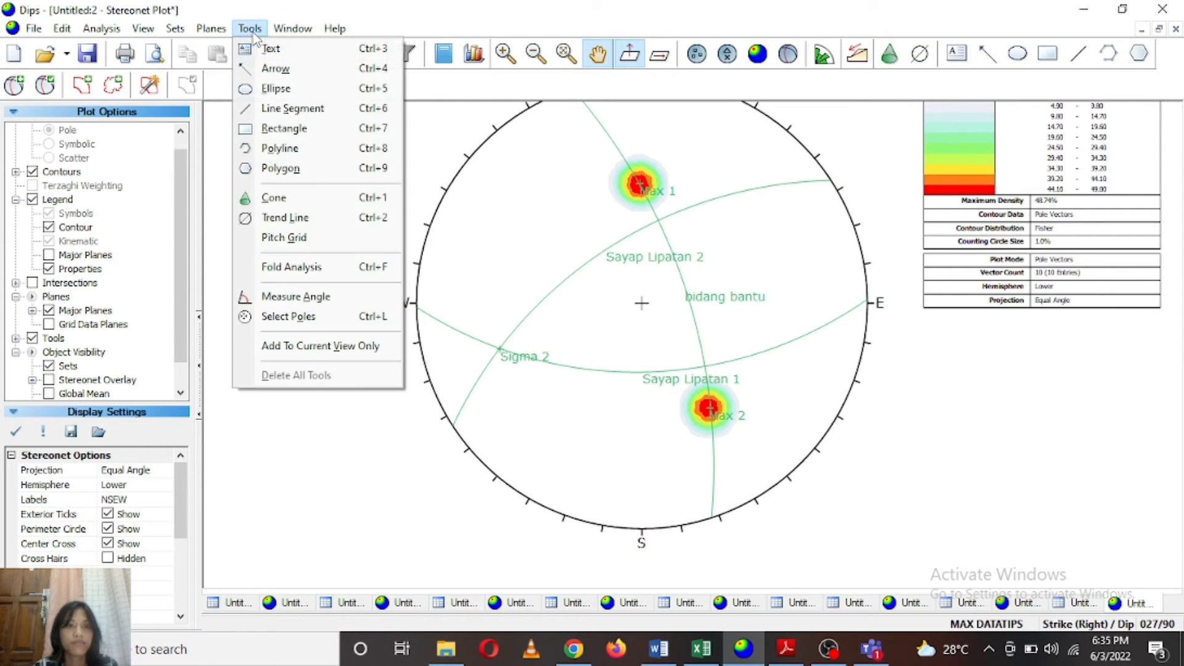
pyautogui.click(250, 28)
pyautogui.click(250, 28)
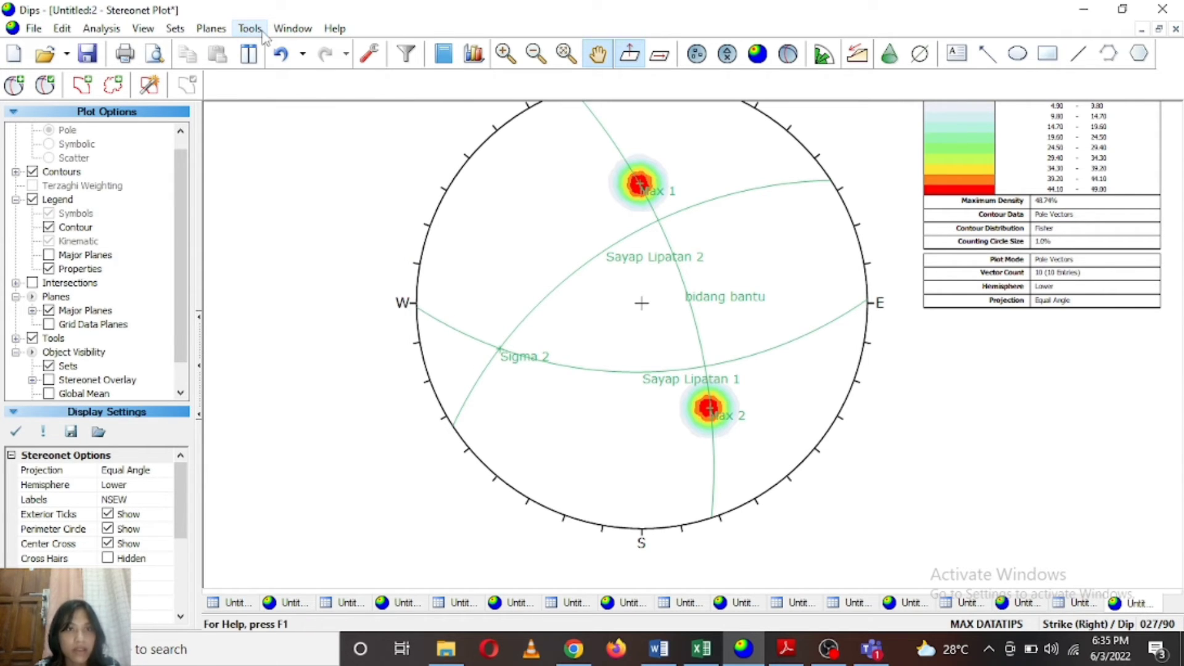
pyautogui.click(250, 29)
pyautogui.click(341, 298)
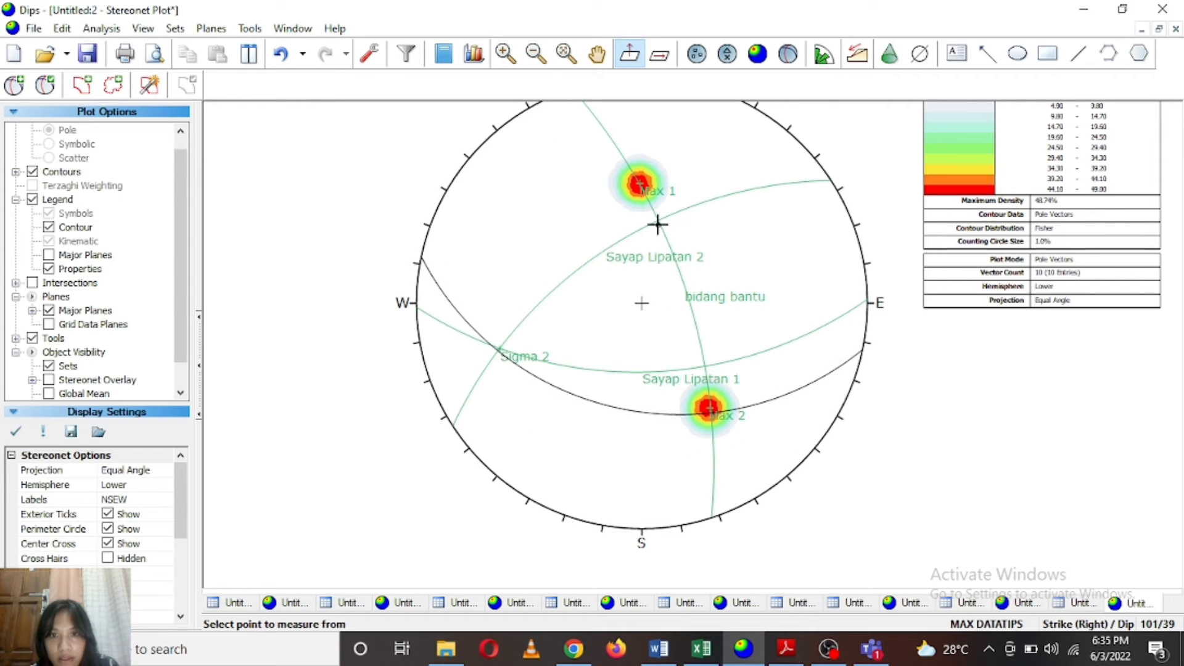
pyautogui.scroll(1, 657, 221)
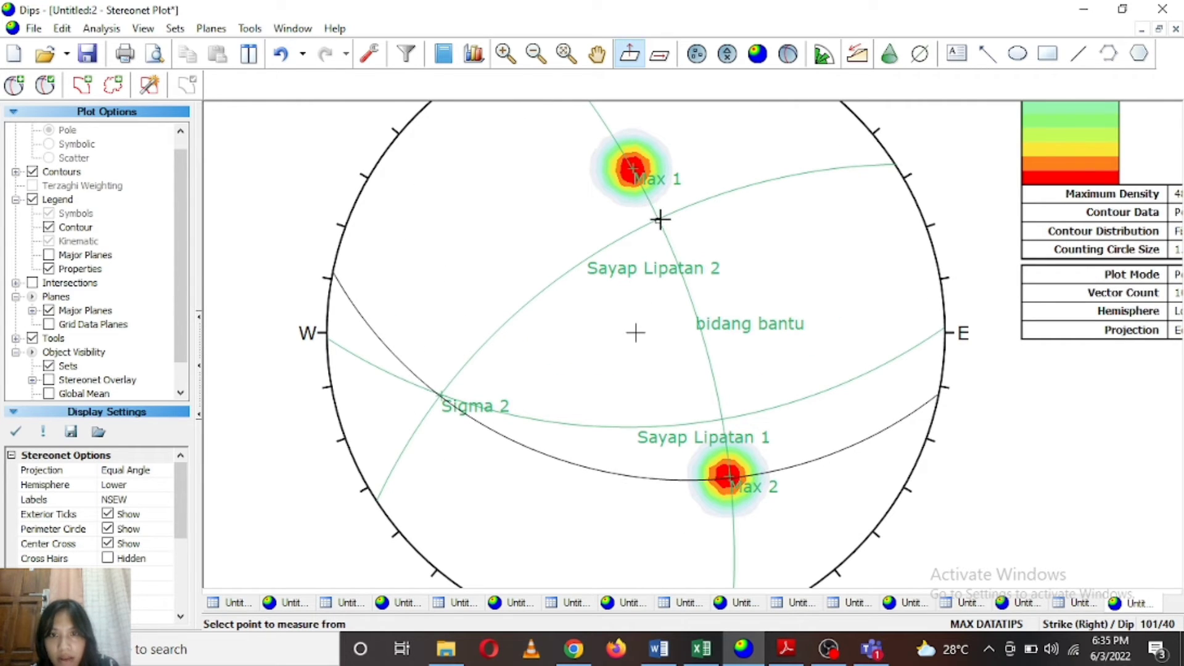
pyautogui.scroll(-1, 659, 223)
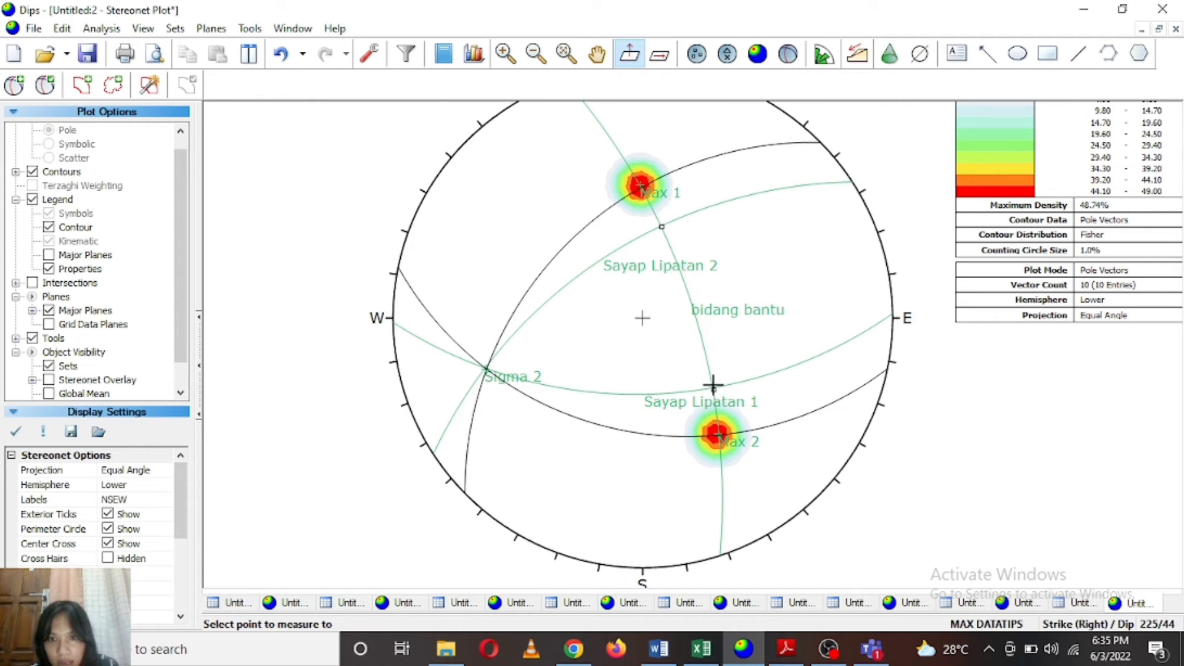
pyautogui.click(712, 385)
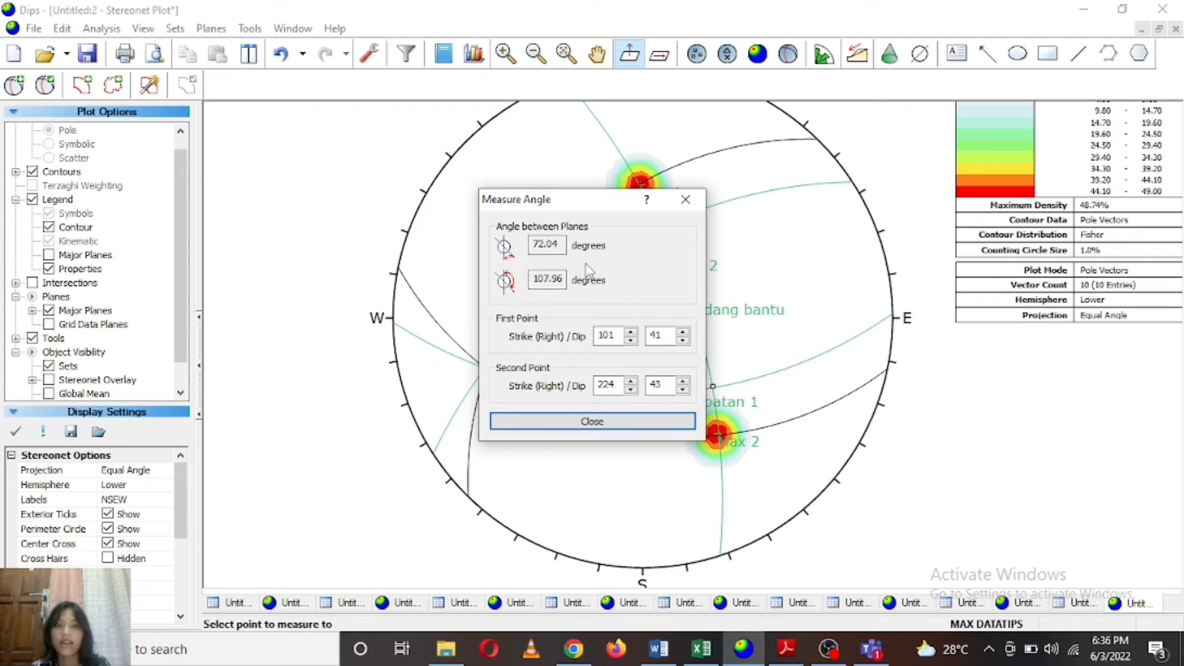
pyautogui.click(591, 425)
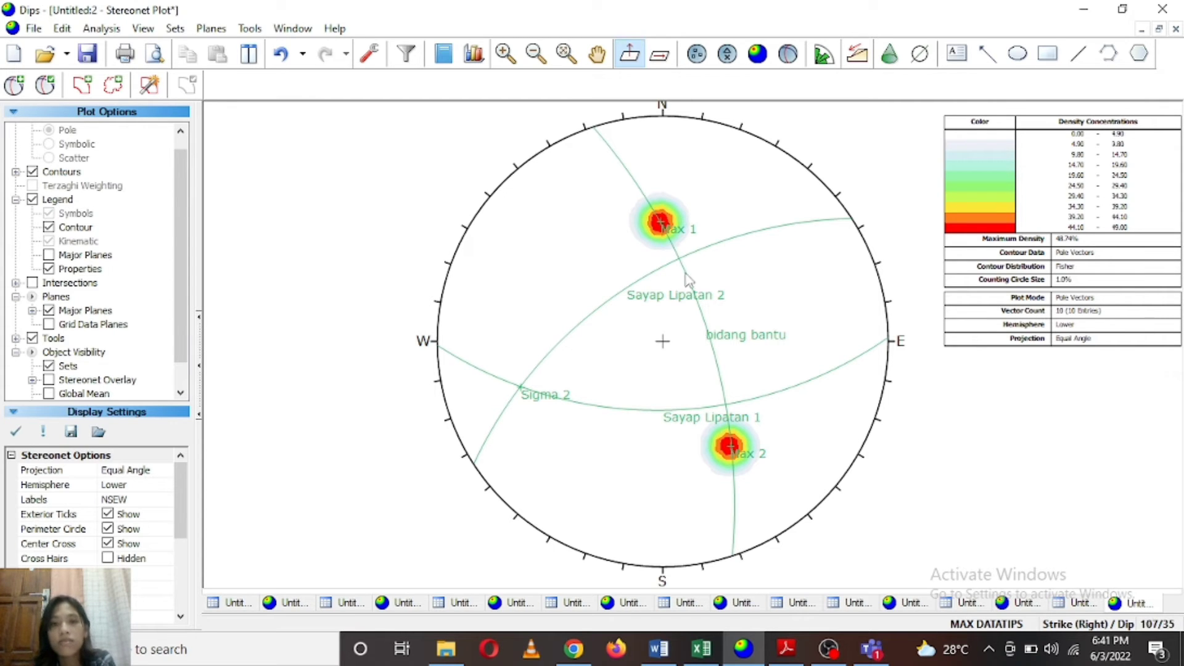
pyautogui.moveTo(694, 297)
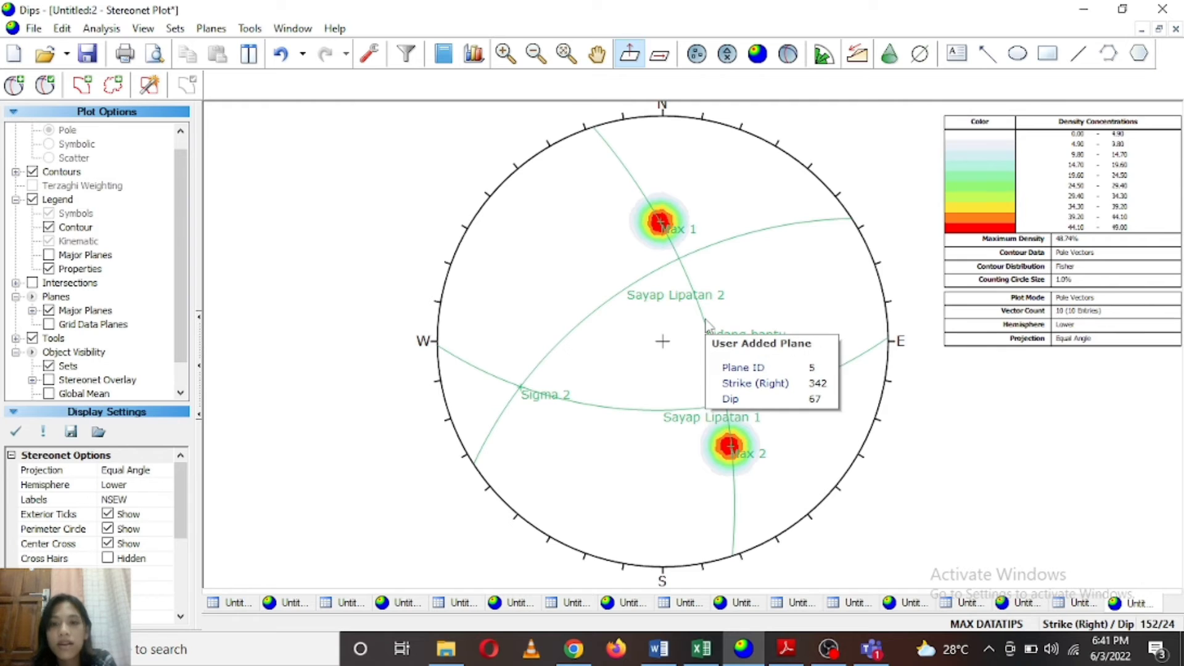
pyautogui.scroll(1, 705, 320)
pyautogui.scroll(1, 704, 321)
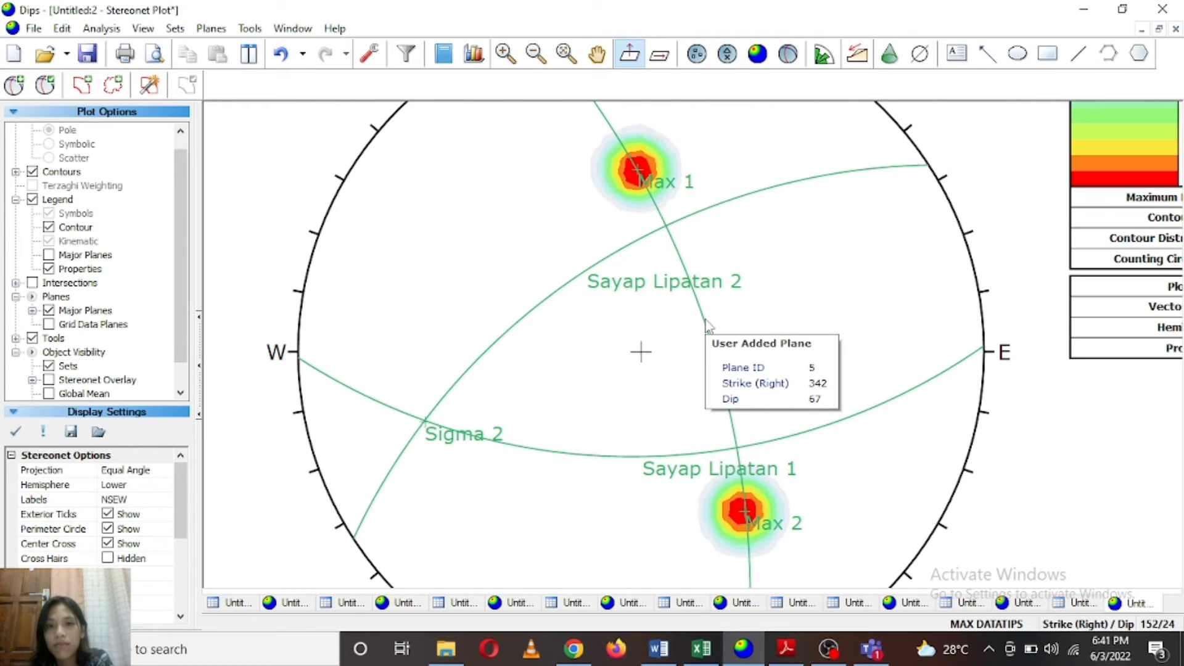
pyautogui.scroll(-1, 698, 303)
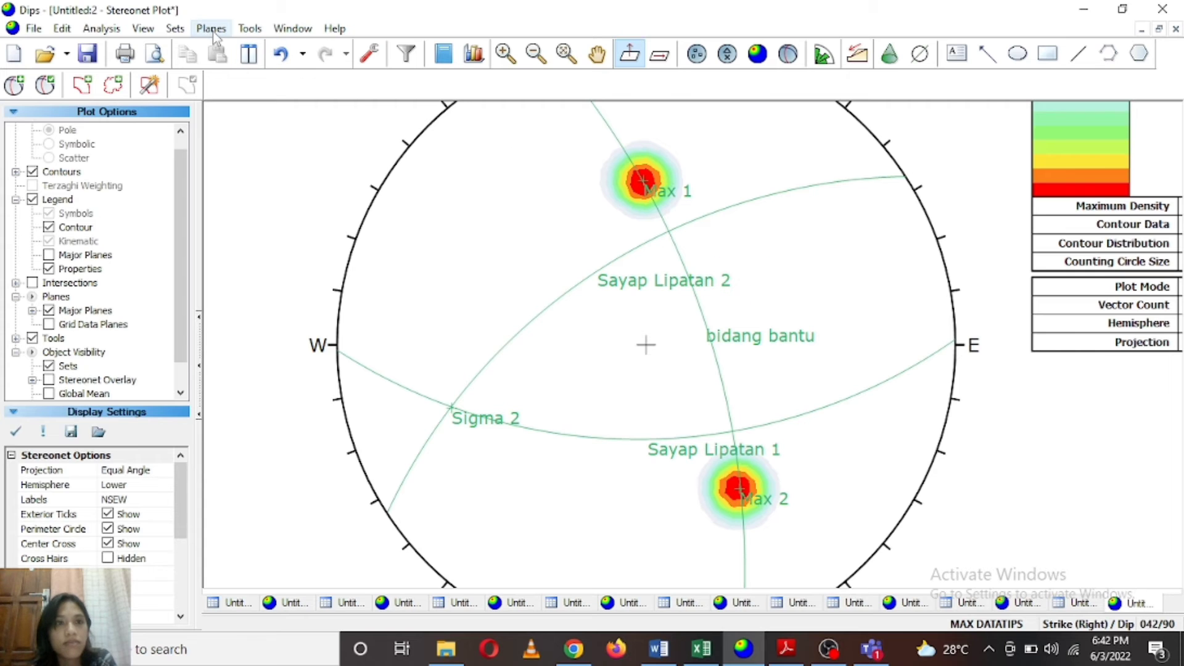
# Add a pitch grid along the bidang bantu plane on the stereonet.
pyautogui.click(249, 29)
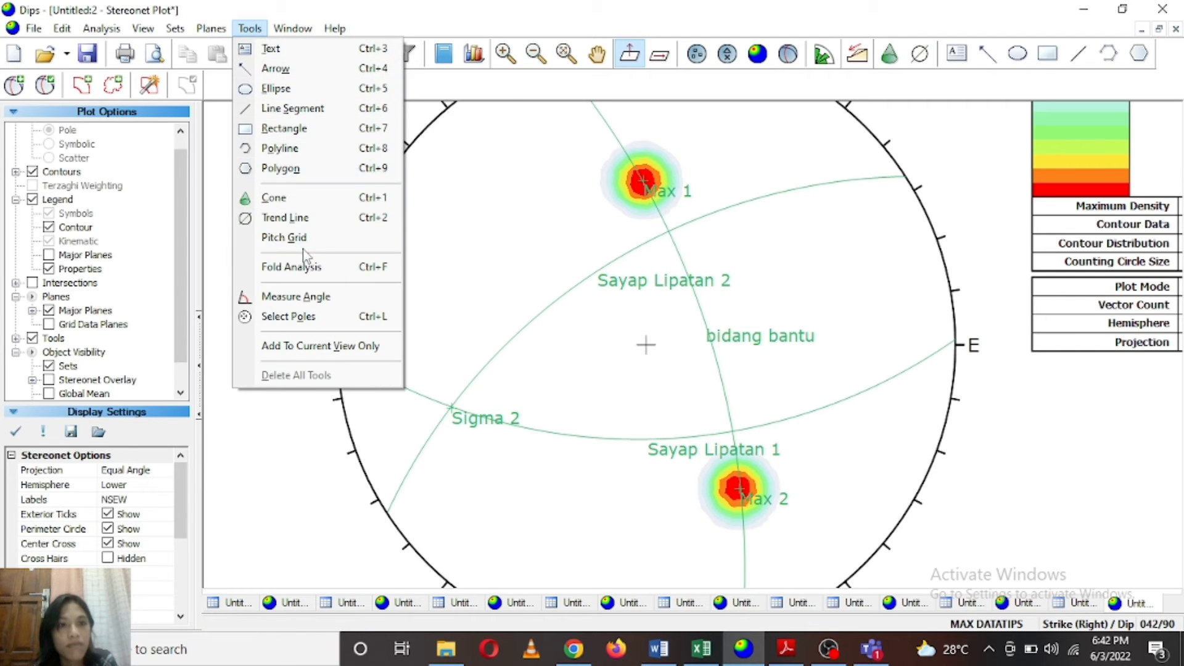
pyautogui.click(284, 238)
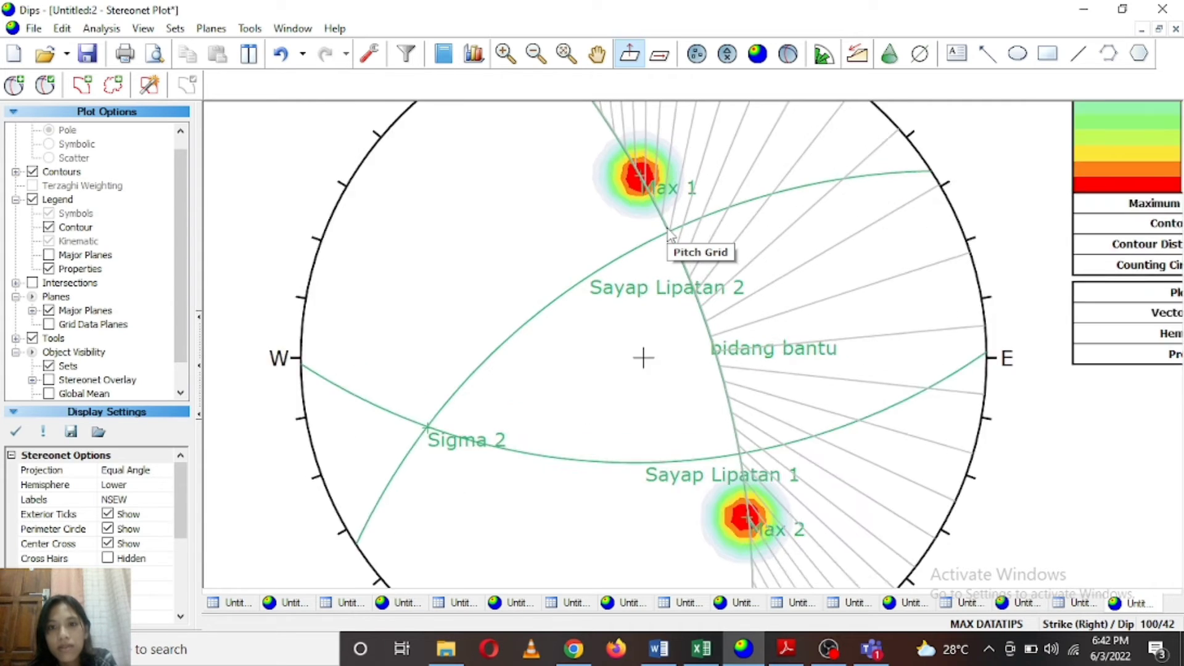
pyautogui.scroll(1, 670, 234)
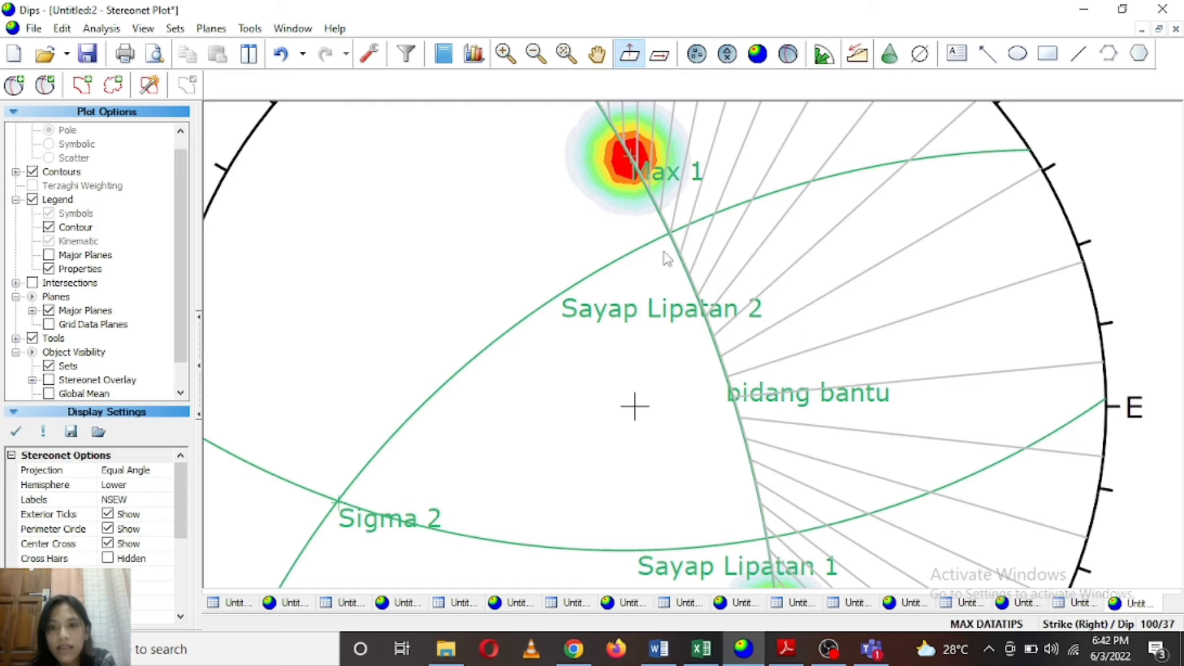
pyautogui.scroll(-1, 666, 258)
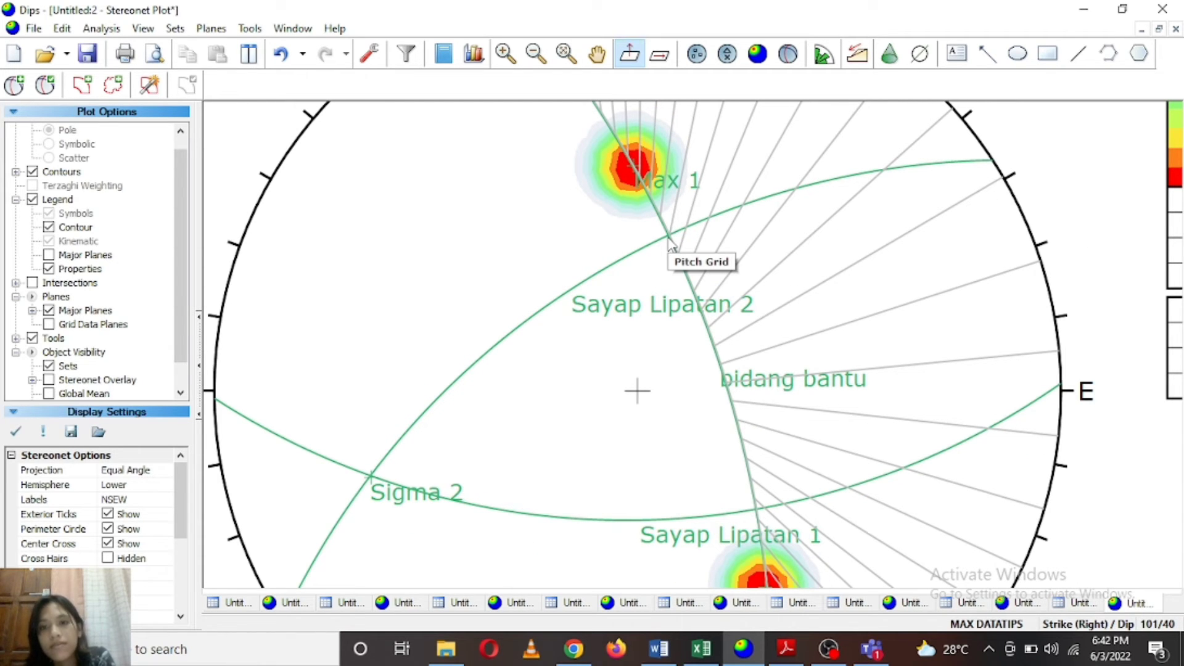
pyautogui.scroll(1, 670, 242)
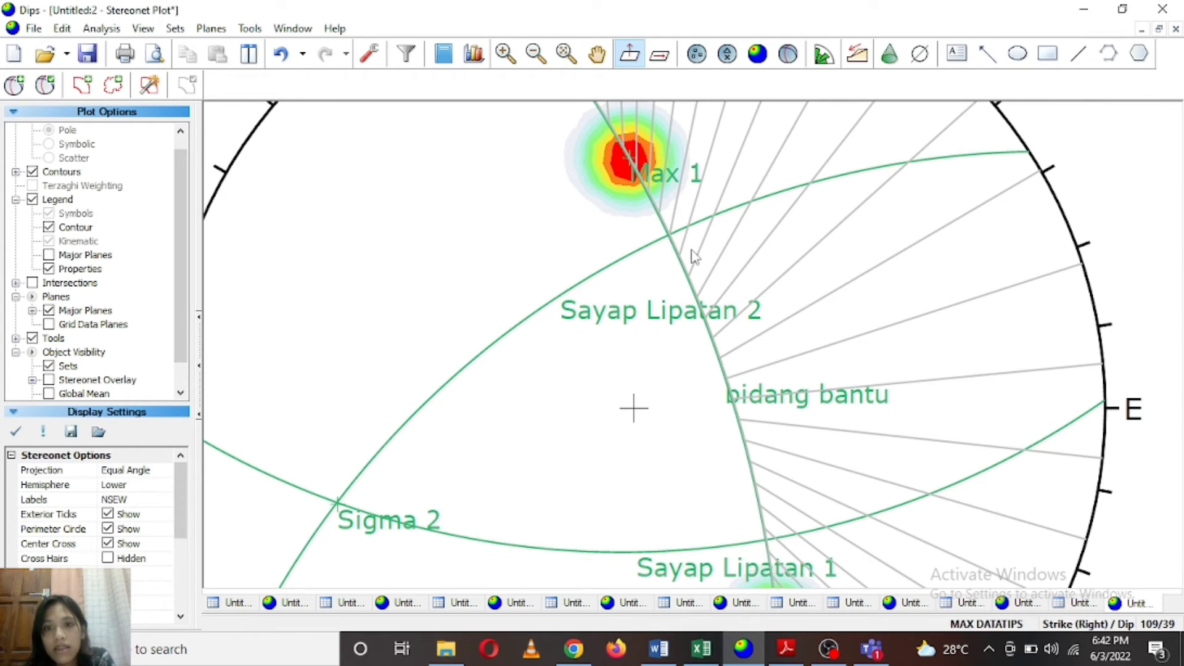
pyautogui.scroll(1, 672, 241)
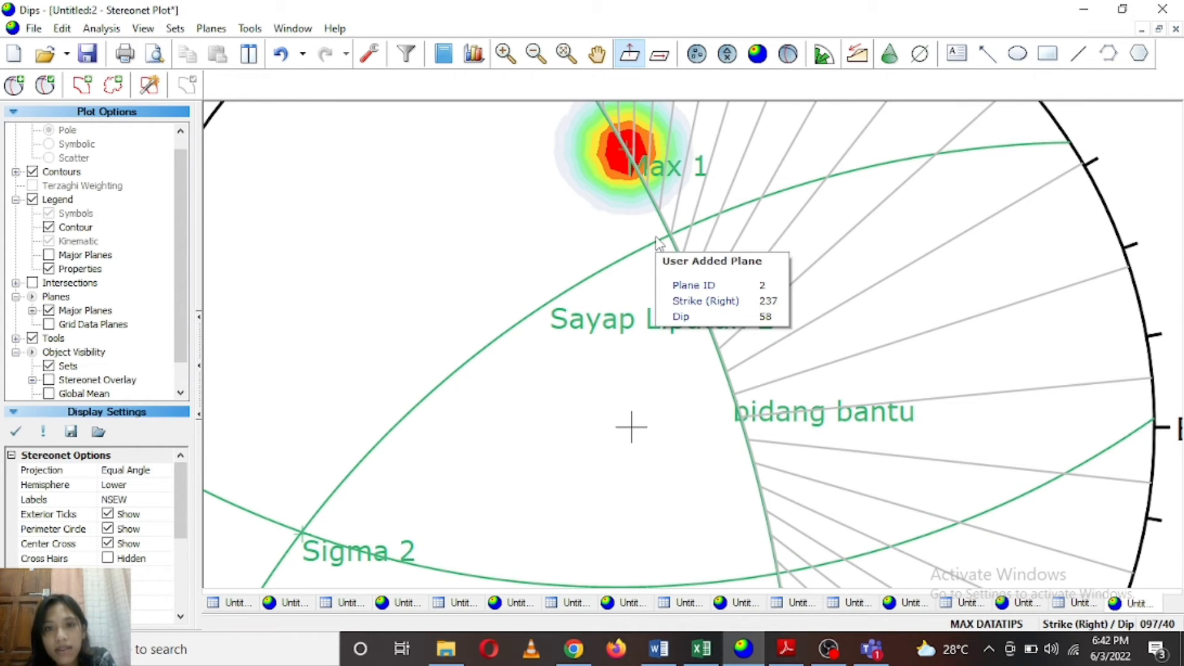
# Add a user plane with its pole on bidang bantu midway between the limb planes, 153/24, labelled Sigma, showing only pole and label.
pyautogui.click(15, 86)
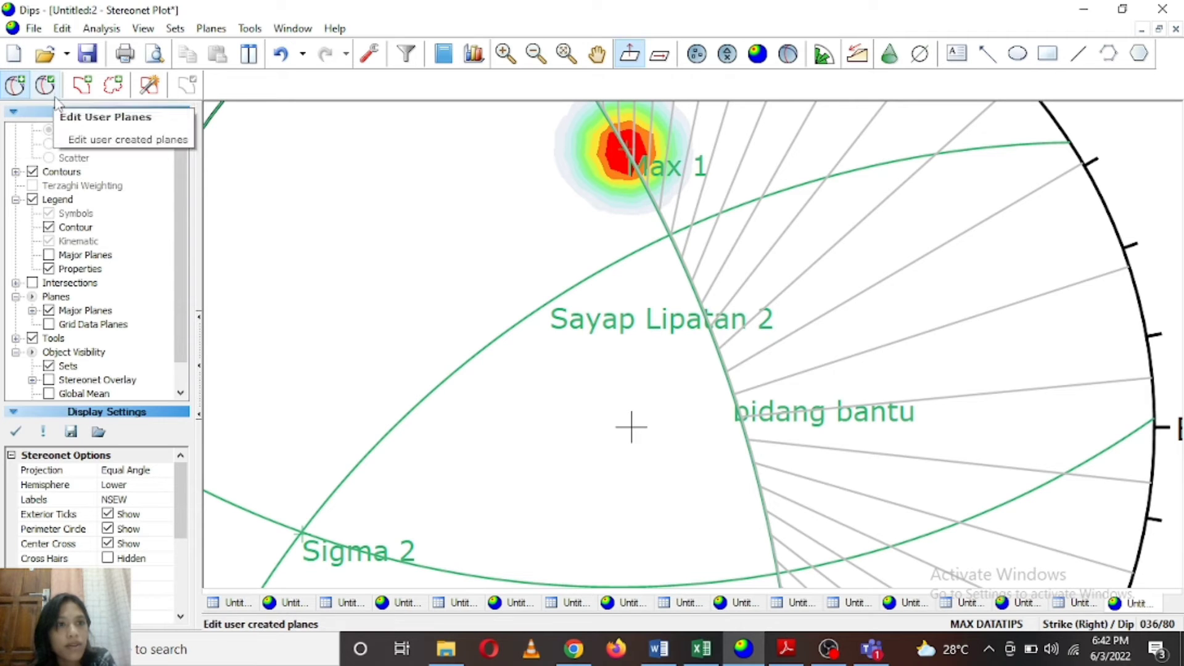
pyautogui.click(266, 220)
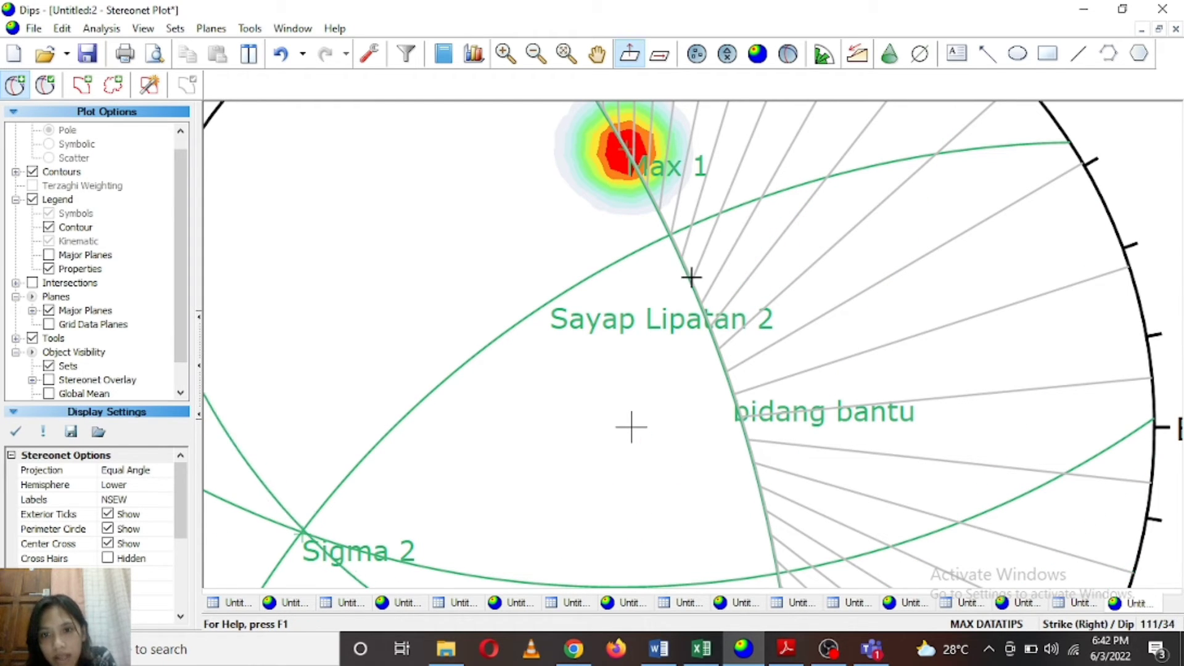
pyautogui.click(729, 375)
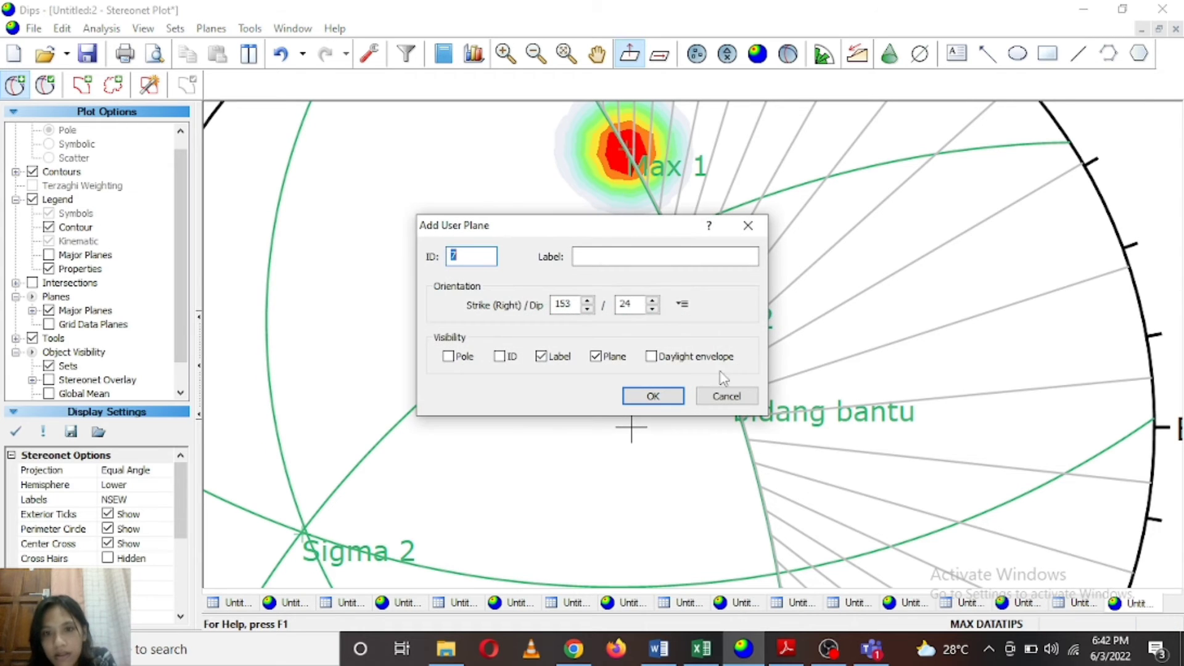
pyautogui.click(636, 257)
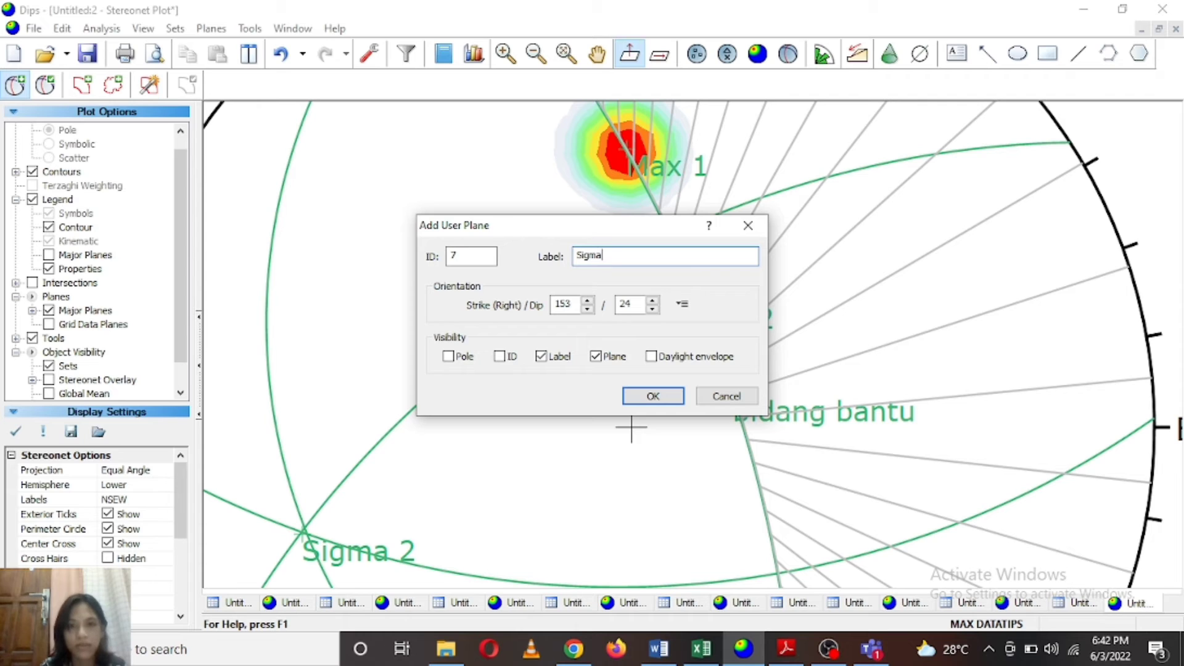
pyautogui.click(595, 356)
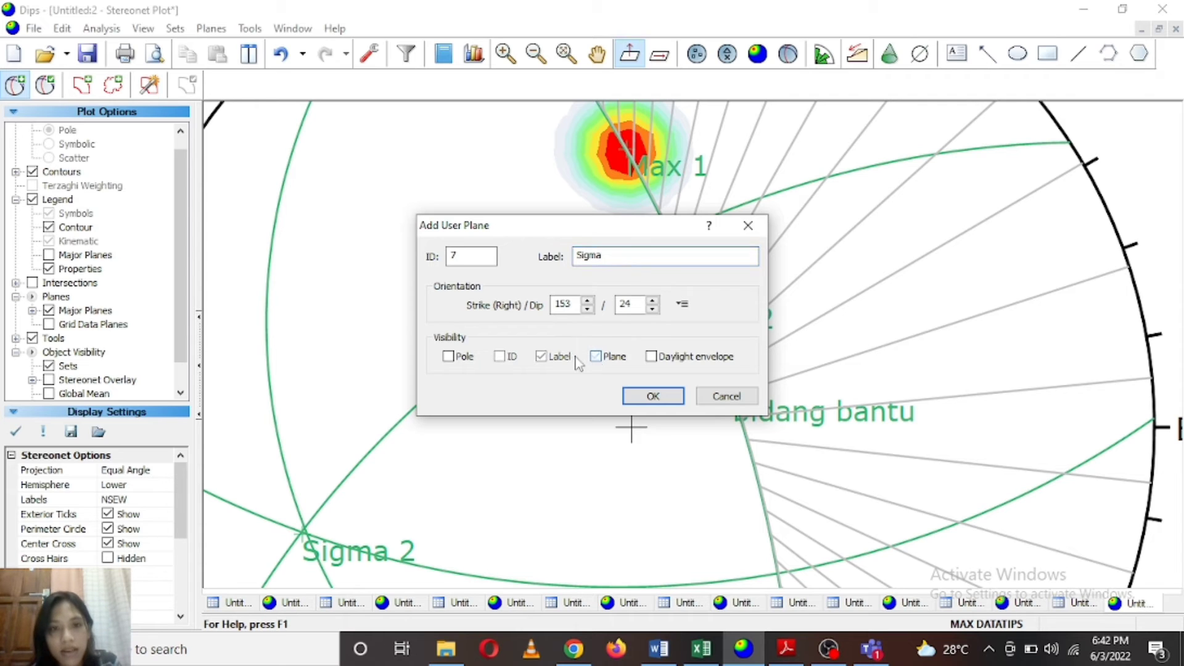
pyautogui.click(448, 356)
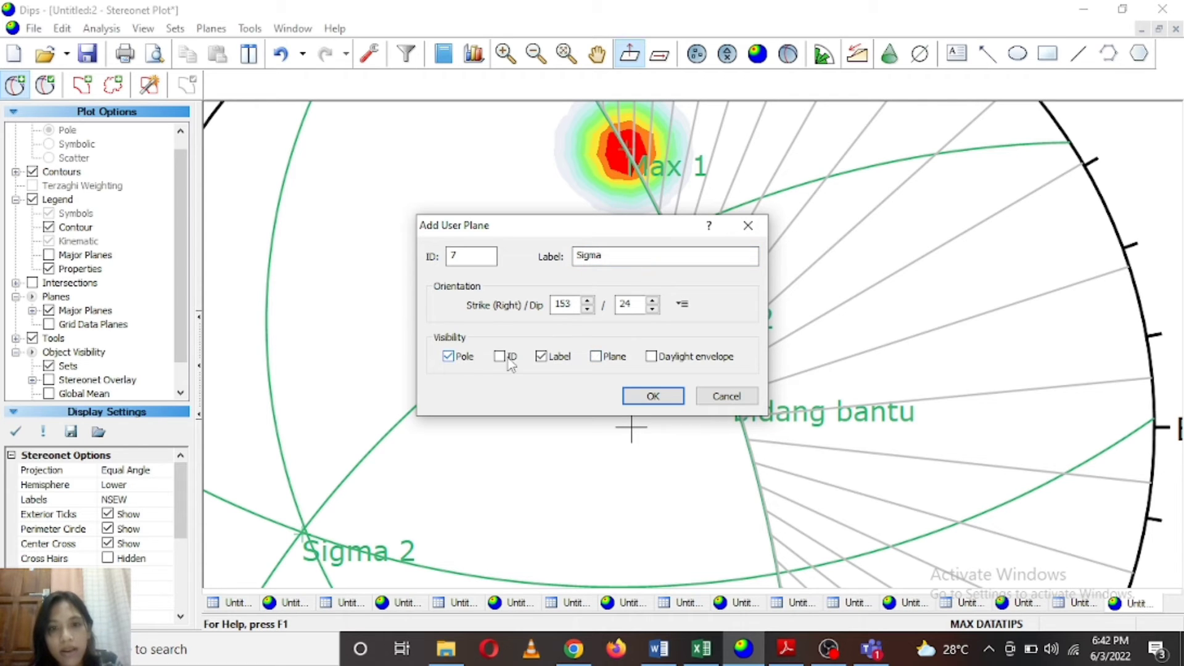
pyautogui.click(653, 395)
# Edit the 153/24 user plane's label to read Sigma 1.
pyautogui.scroll(-1, 657, 399)
pyautogui.scroll(-1, 657, 400)
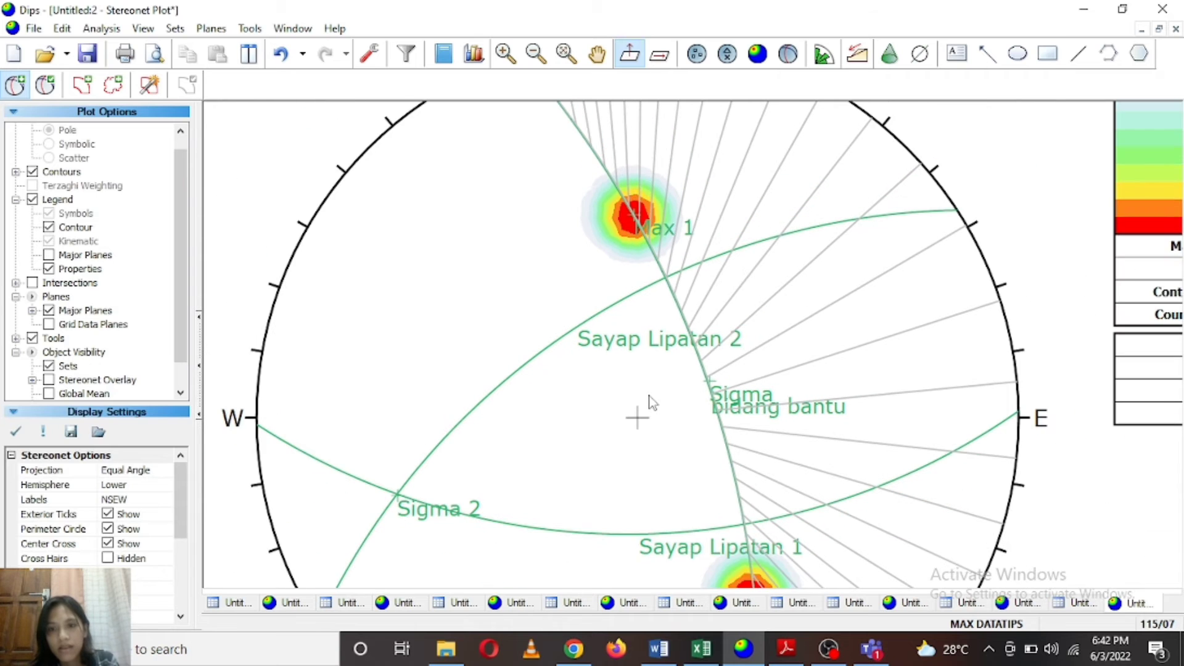
pyautogui.scroll(-1, 657, 400)
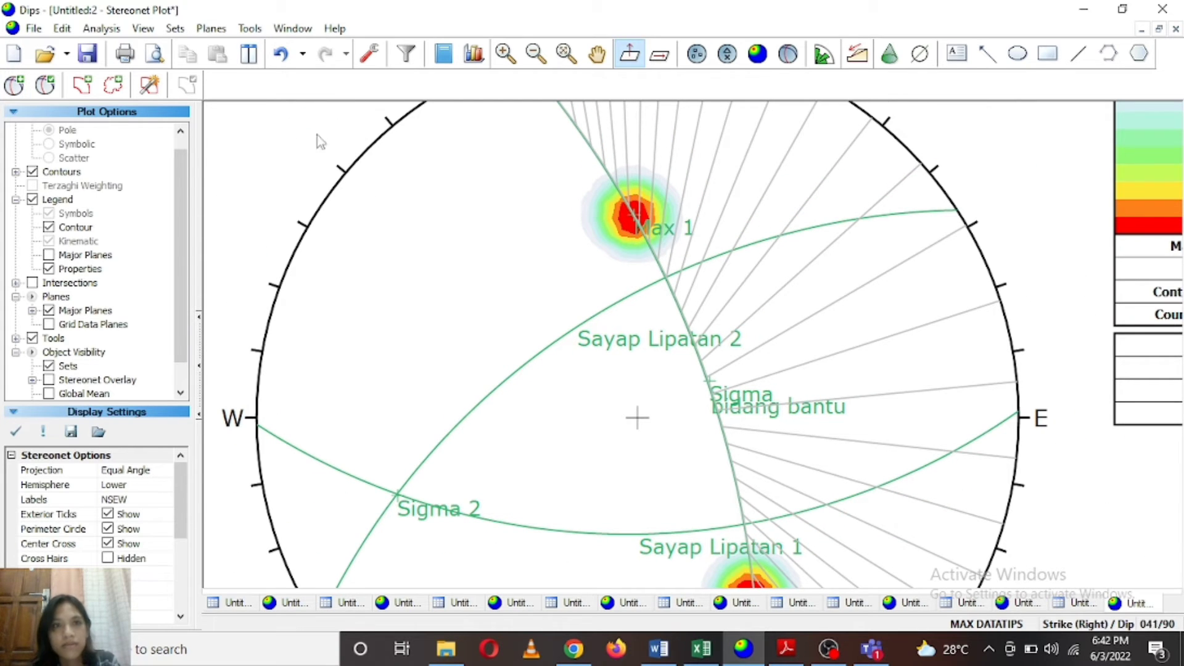
pyautogui.click(70, 92)
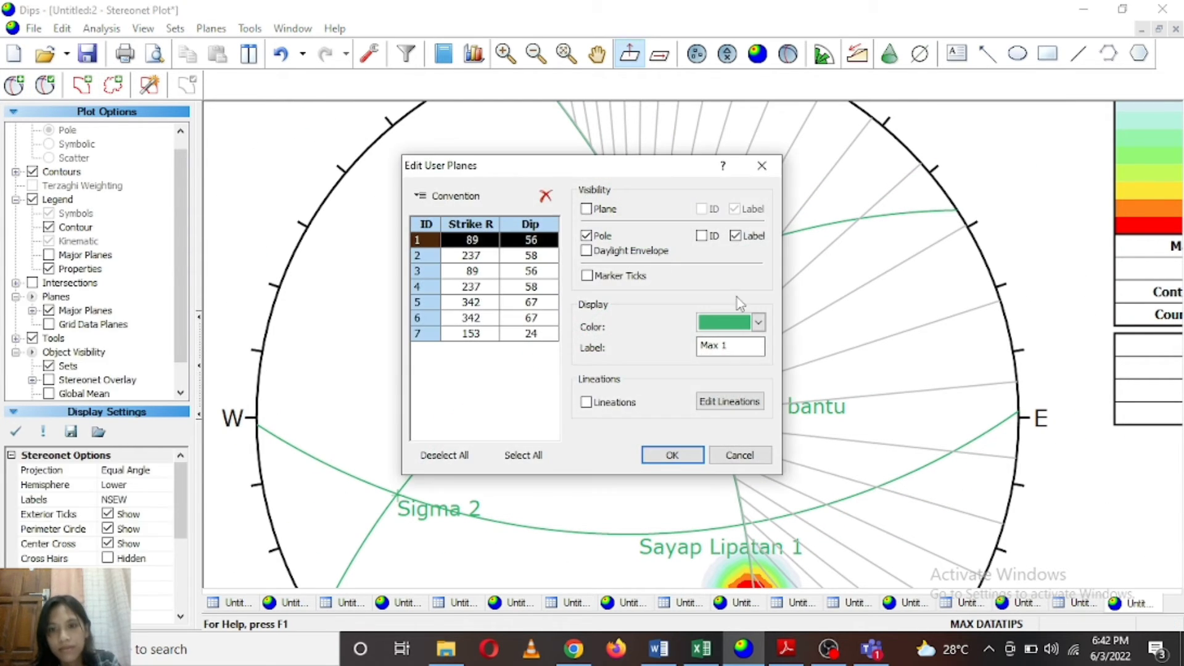
pyautogui.click(496, 333)
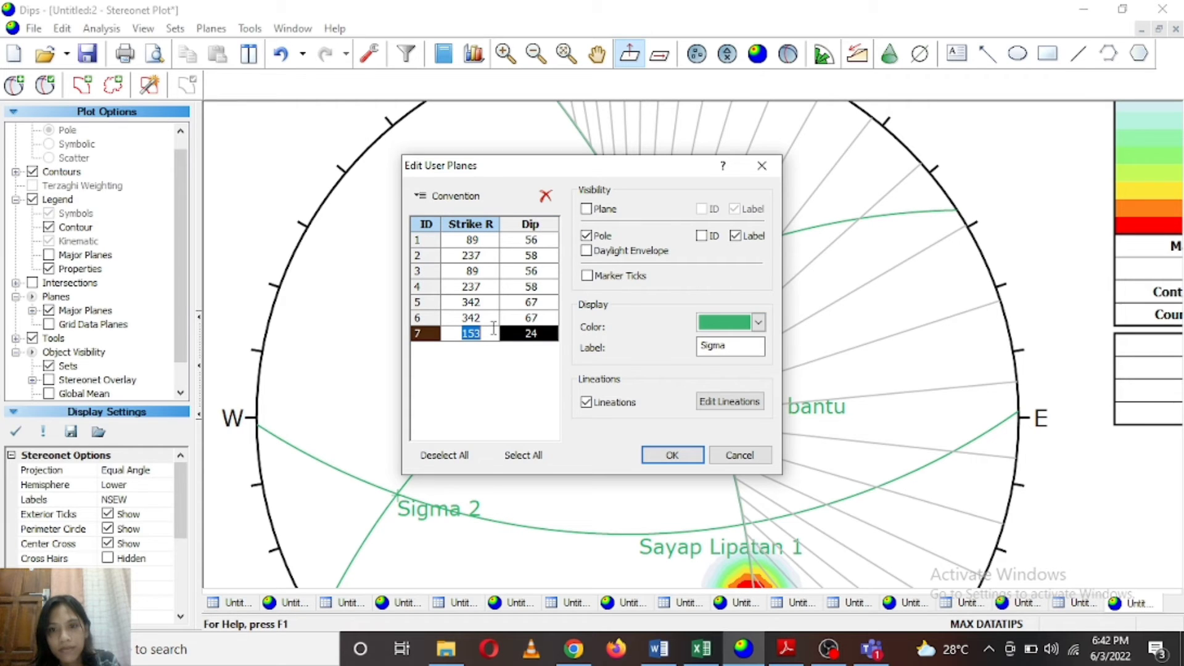
pyautogui.doubleClick(715, 346)
pyautogui.click(732, 342)
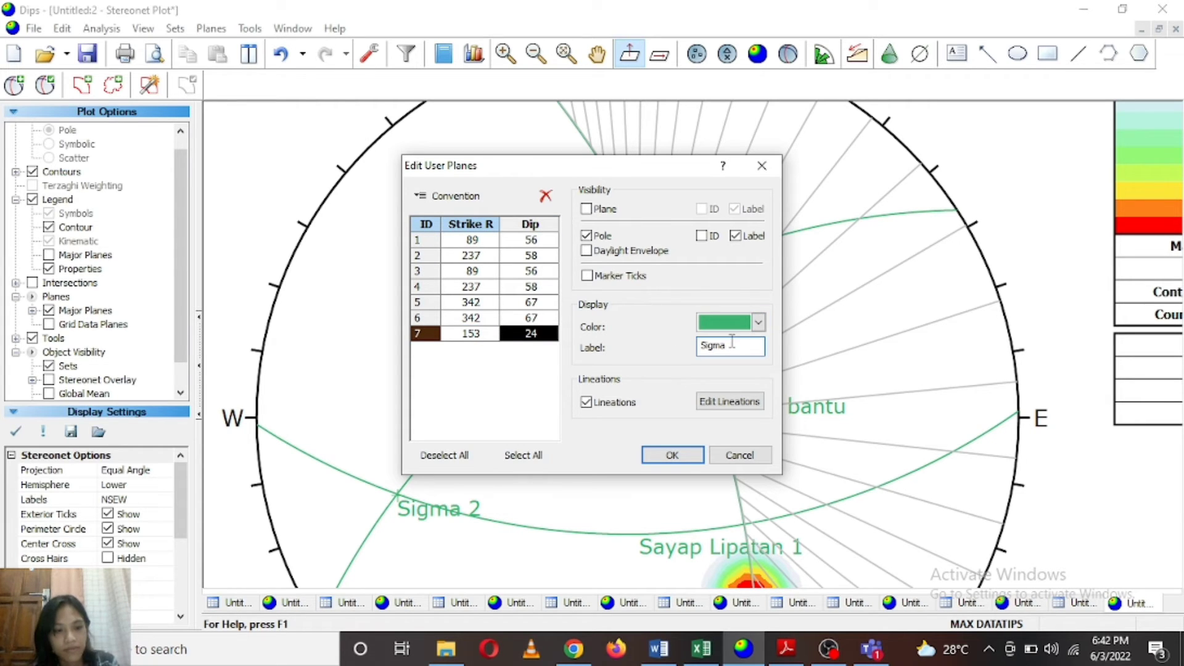
pyautogui.click(672, 455)
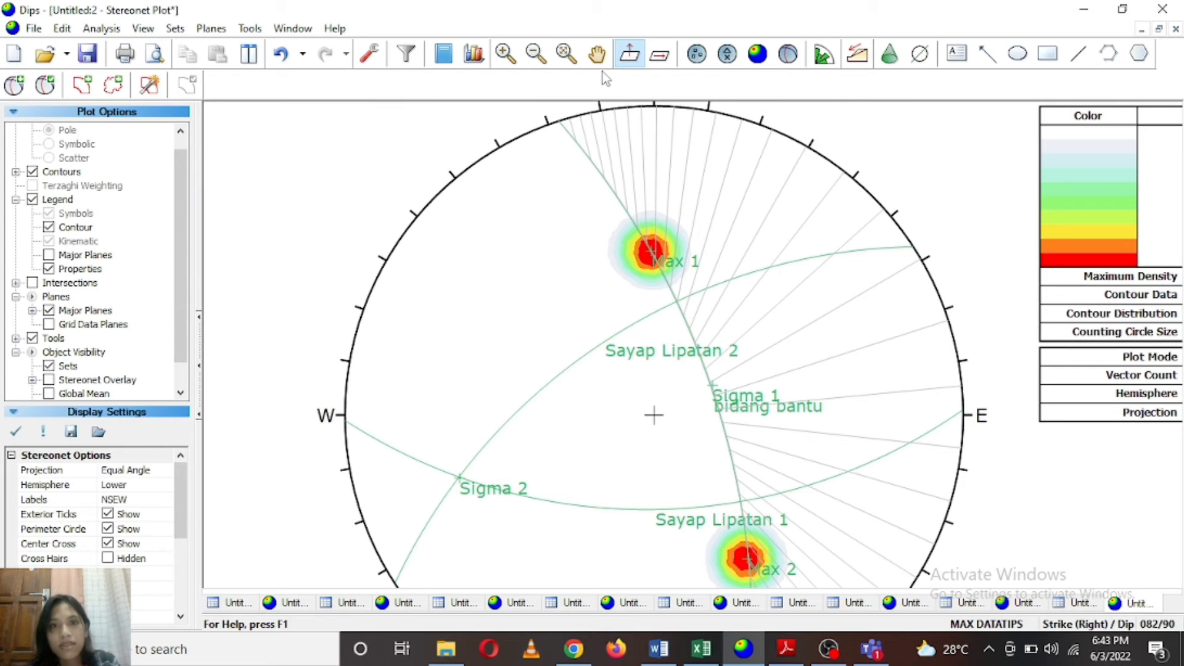
# Add a user plane with its pole on bidang bantu near the southern rim, 250/86, labelled sigma 3, showing only pole and label.
pyautogui.click(597, 53)
pyautogui.moveTo(626, 392); pyautogui.dragTo(626, 349)
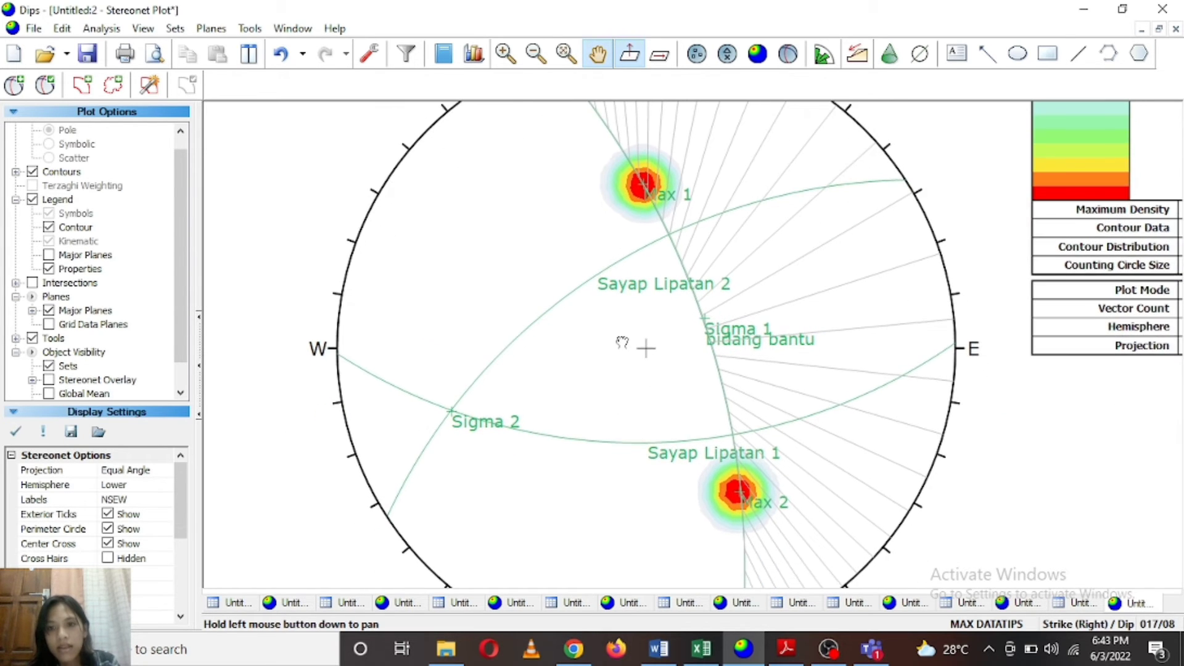
pyautogui.scroll(1, 706, 338)
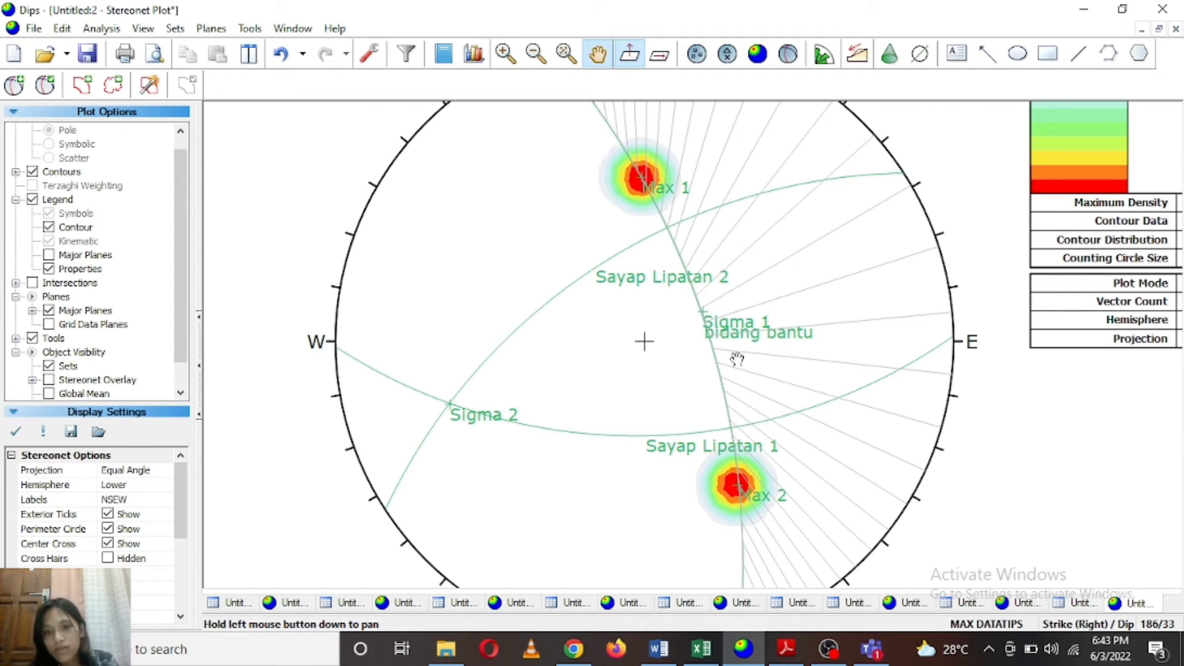
pyautogui.scroll(-1, 737, 359)
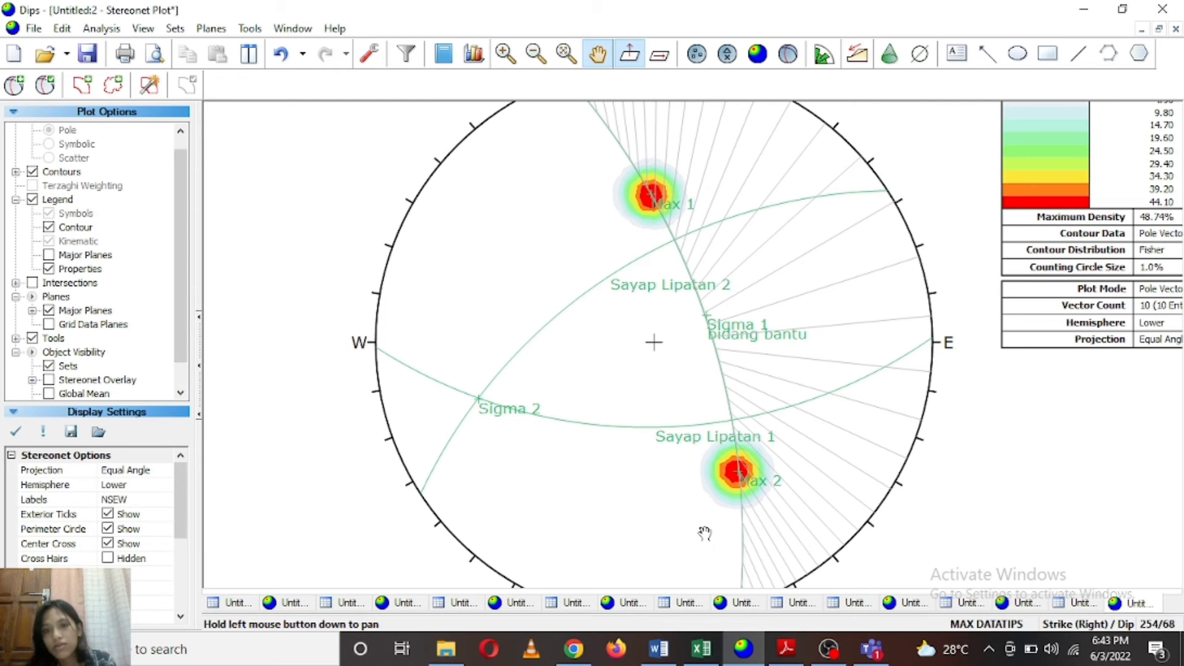
pyautogui.scroll(-1, 710, 495)
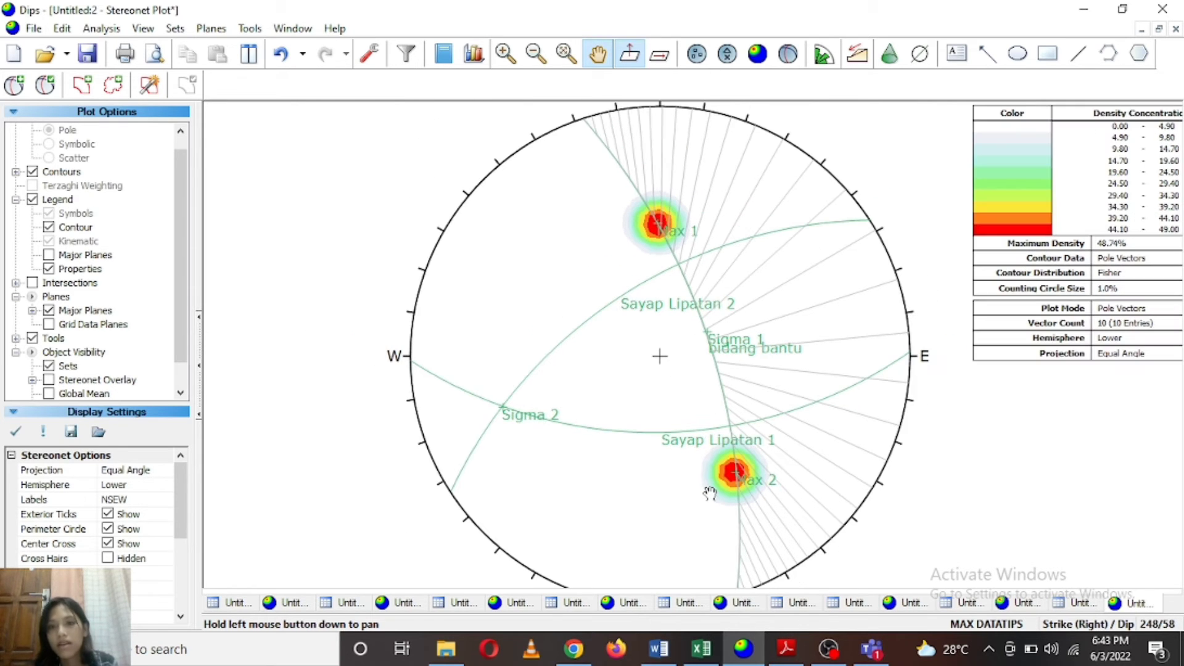
pyautogui.scroll(2, 674, 423)
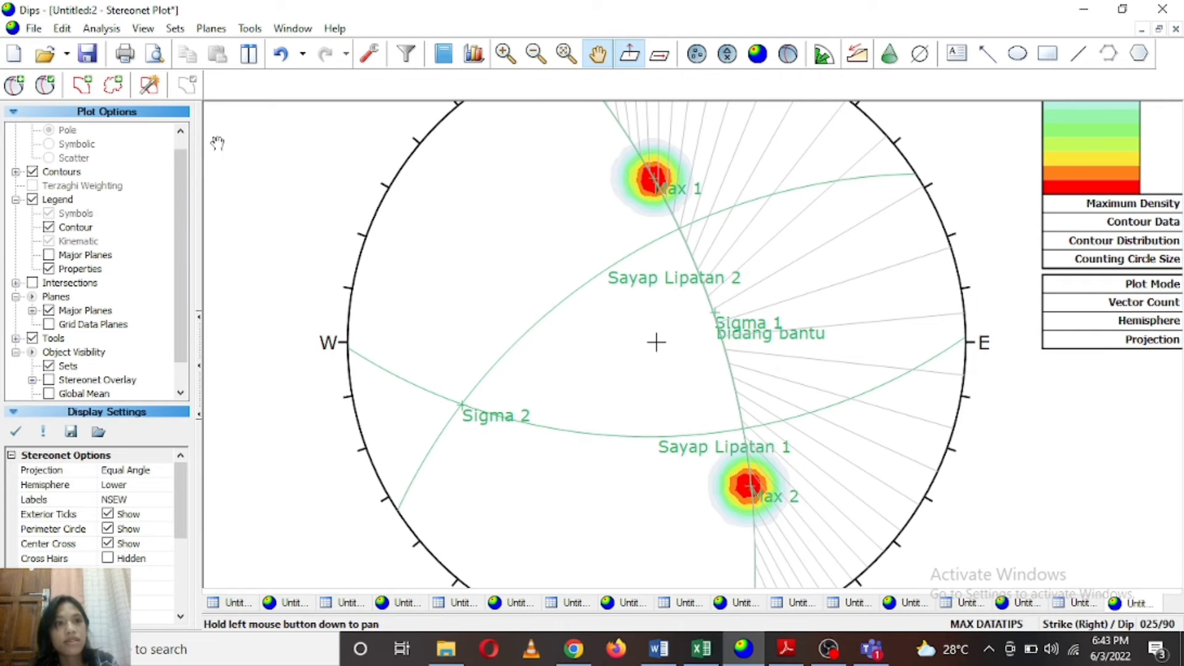
pyautogui.click(10, 87)
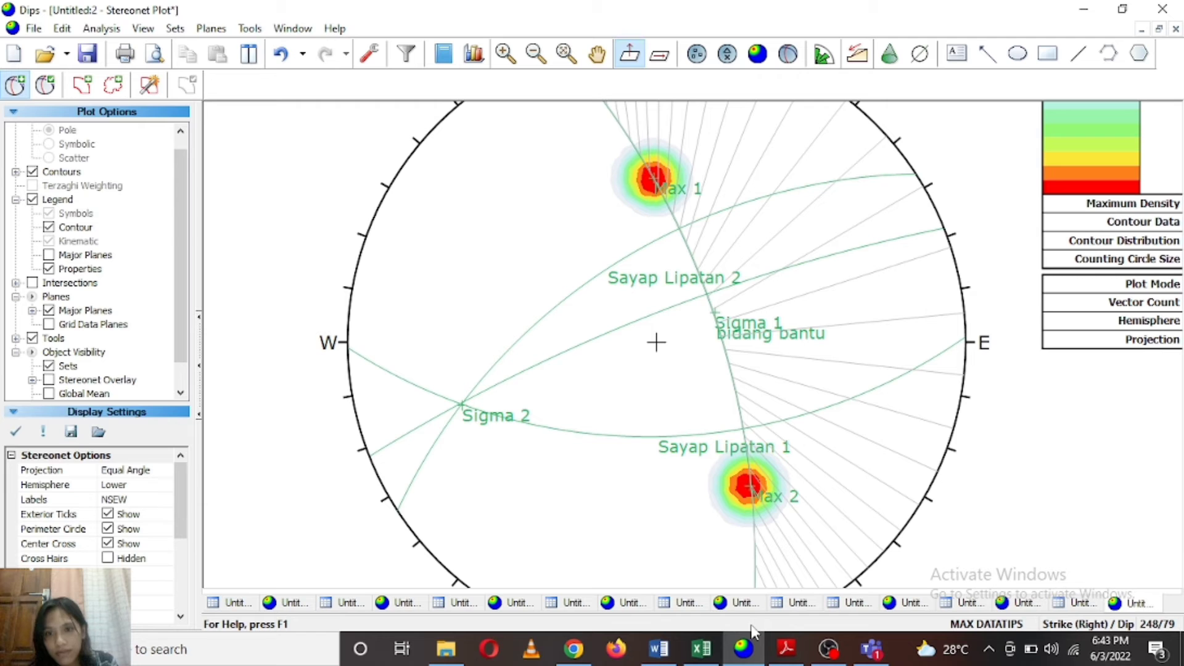
pyautogui.click(596, 54)
pyautogui.scroll(-1, 724, 362)
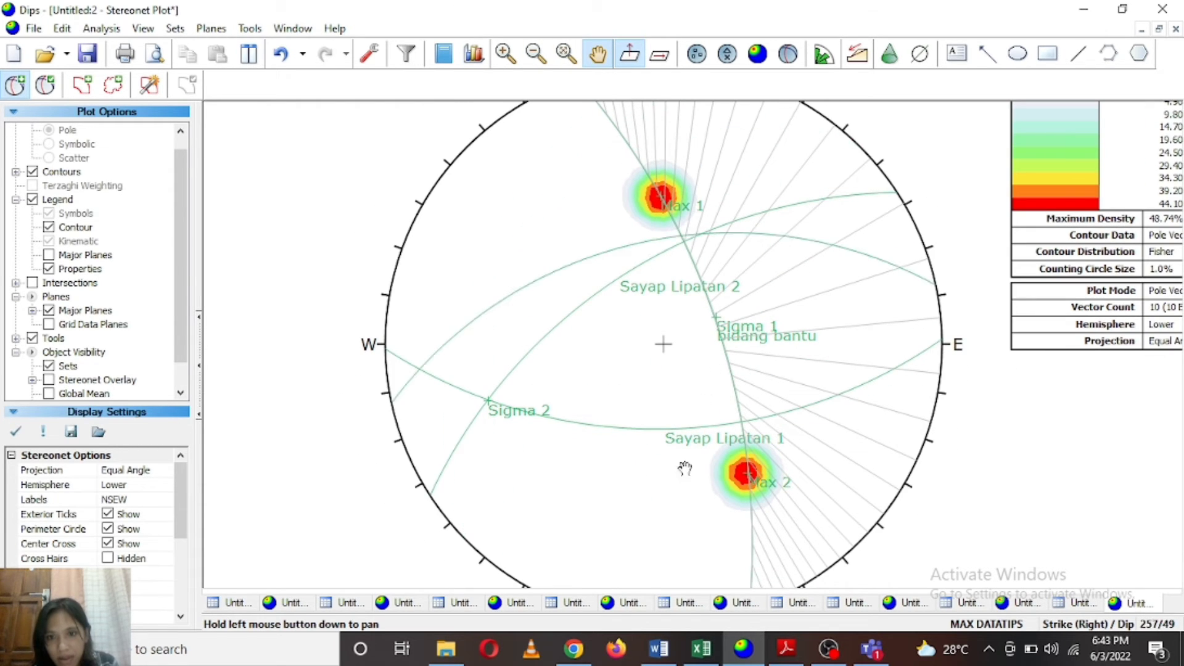
pyautogui.moveTo(681, 437); pyautogui.dragTo(678, 408)
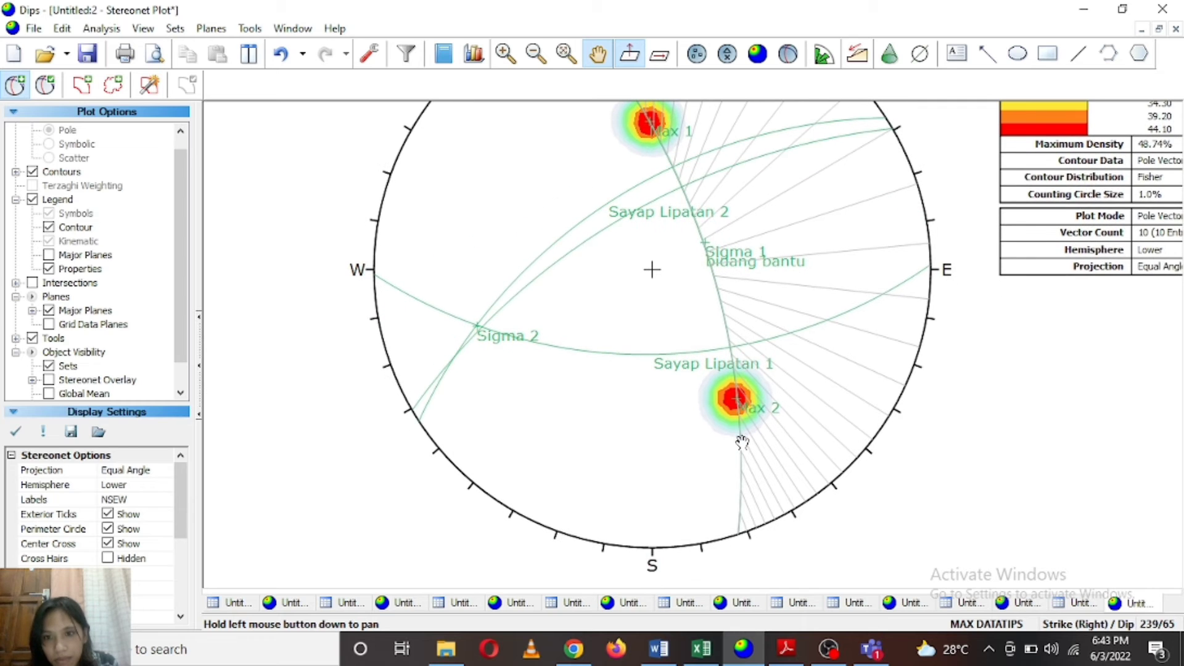
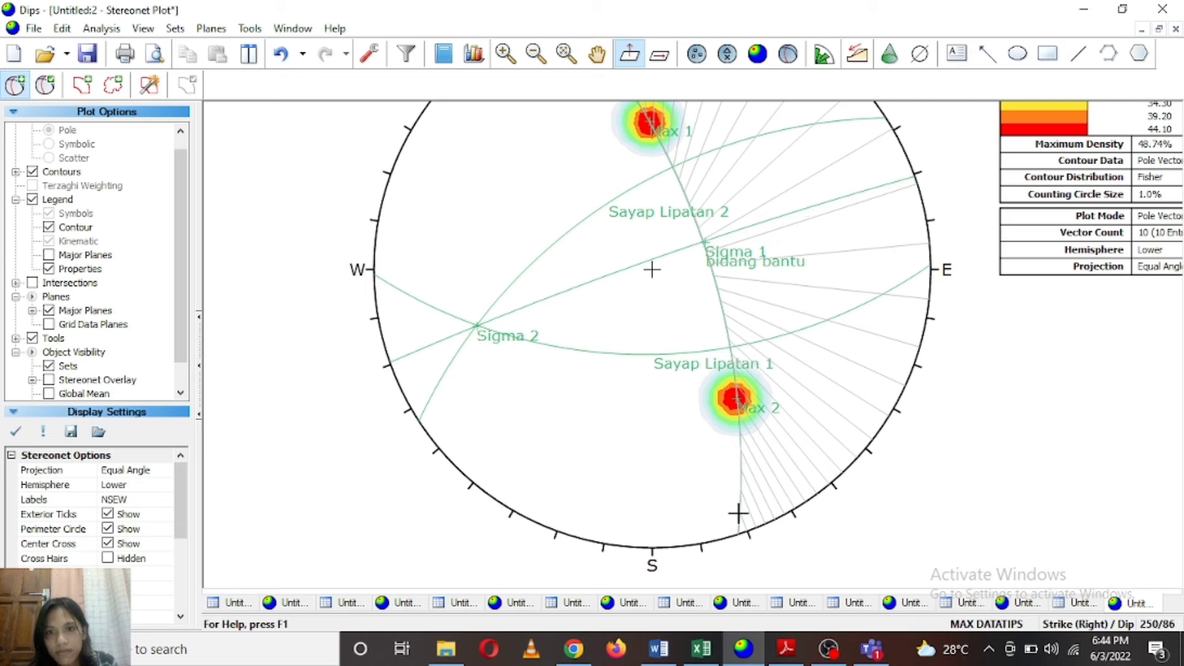
pyautogui.click(738, 513)
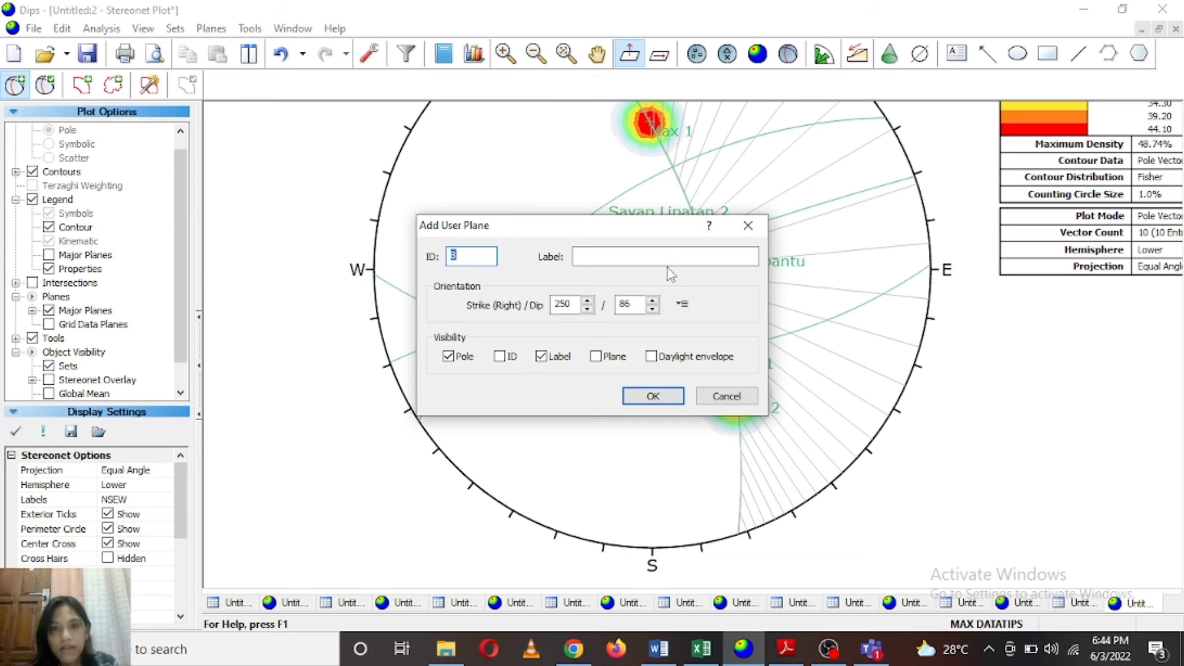
pyautogui.click(669, 257)
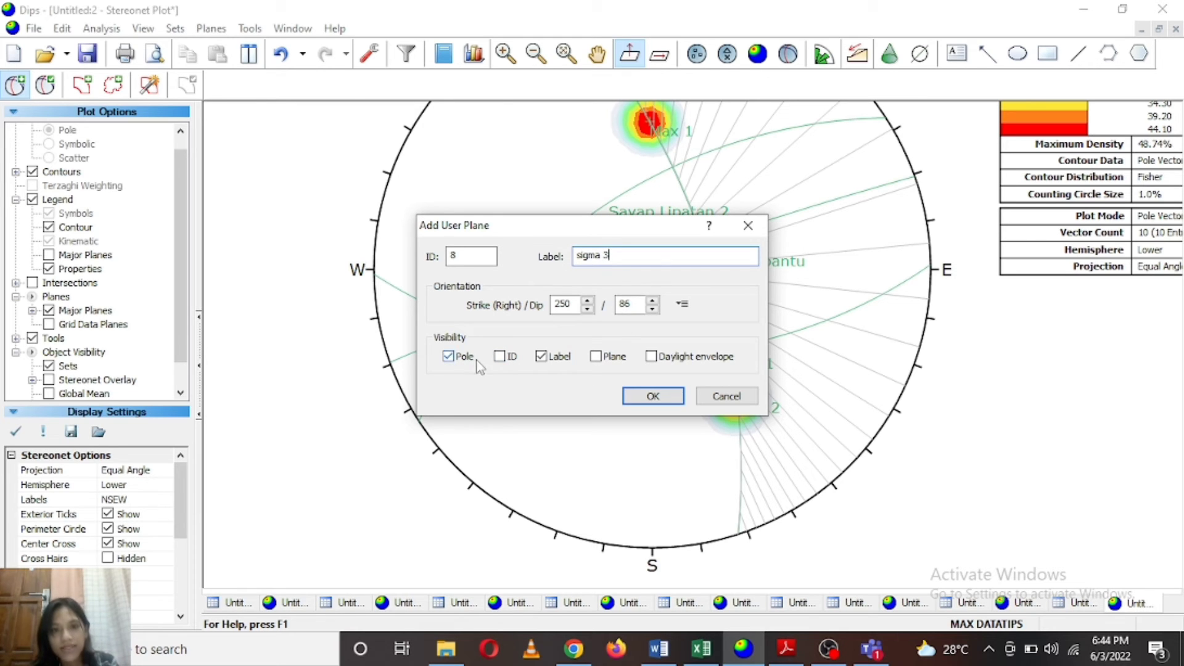
pyautogui.click(651, 396)
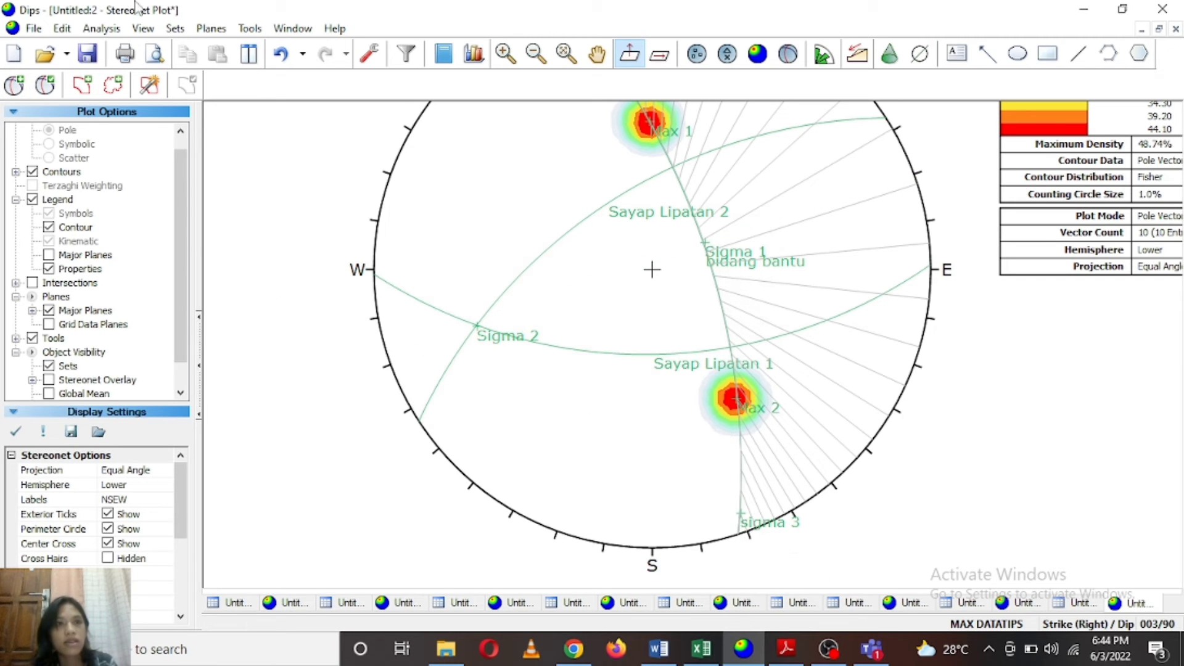
# Delete all tools from the plot to remove the pitch grid.
pyautogui.click(249, 29)
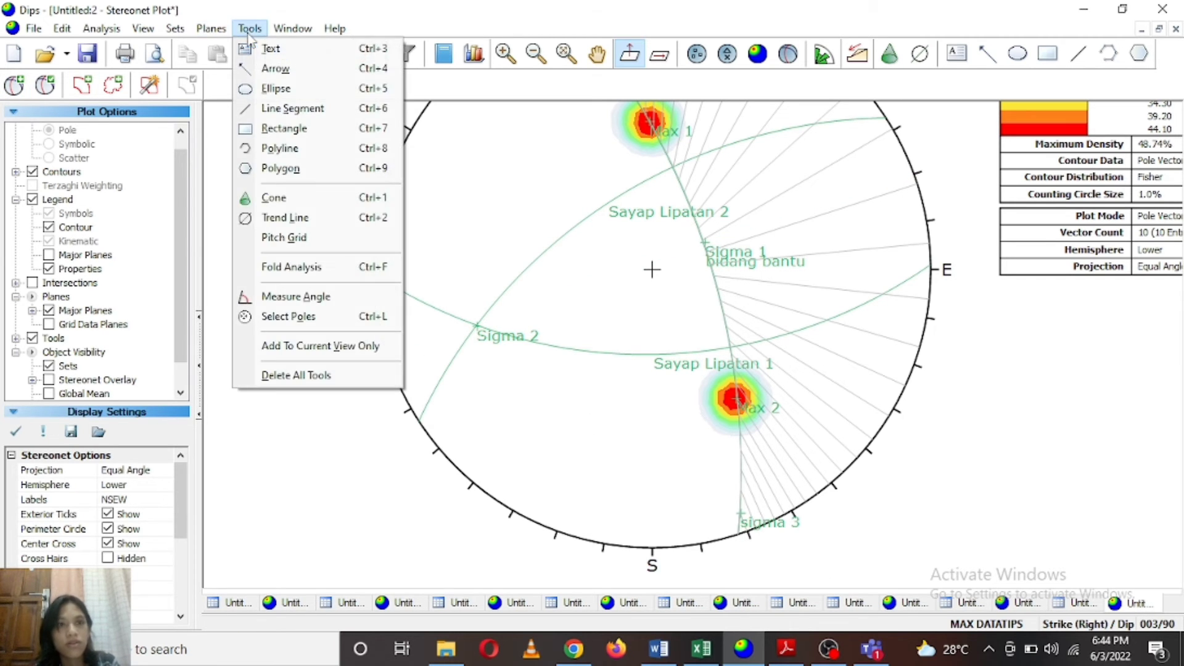
pyautogui.click(326, 372)
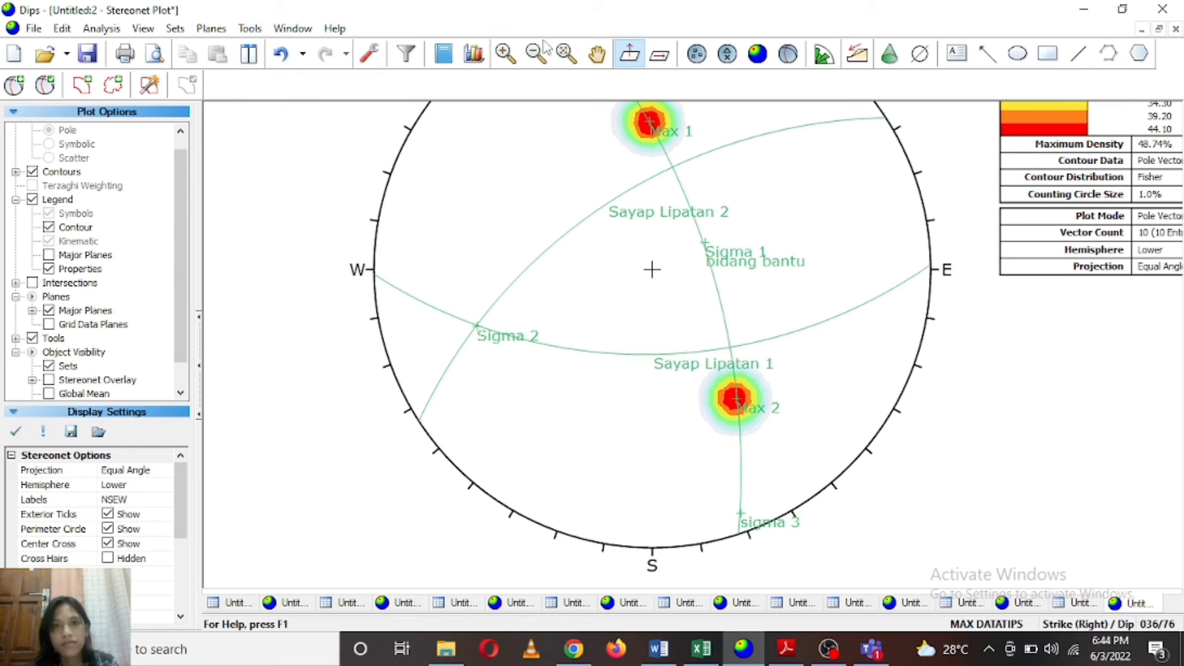
# Add a user plane with its pole at sigma 3, 251/86, labelled axial plane, showing only plane and label.
pyautogui.click(597, 54)
pyautogui.moveTo(707, 255); pyautogui.dragTo(692, 288)
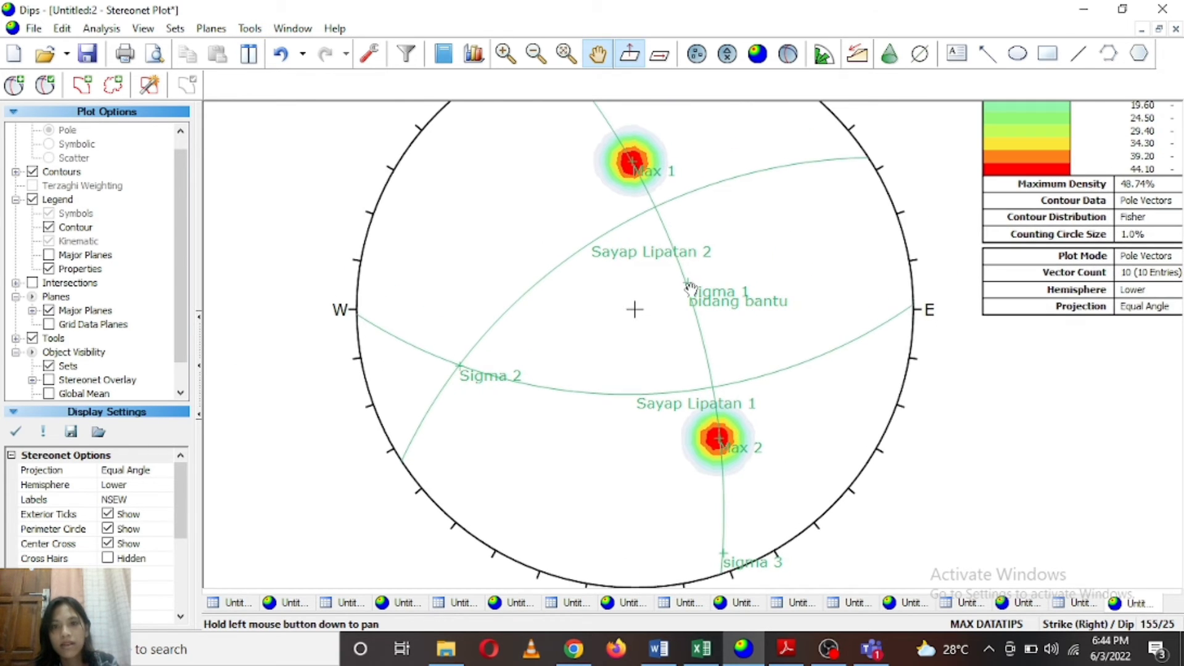
pyautogui.scroll(-2, 687, 284)
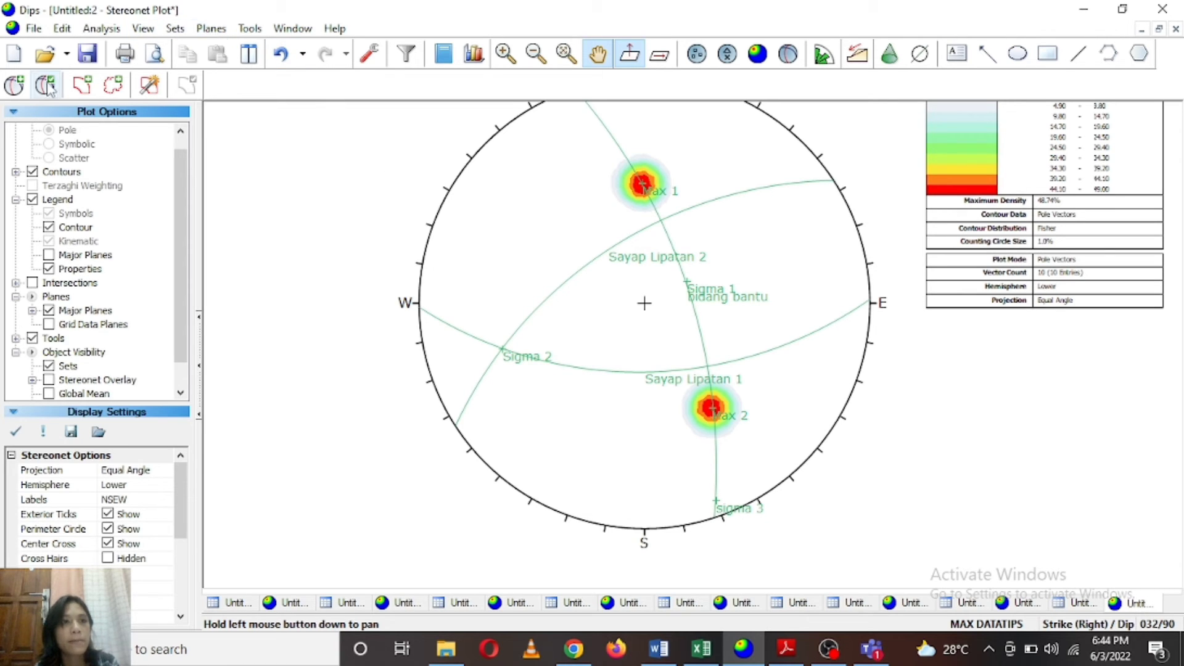
pyautogui.click(15, 85)
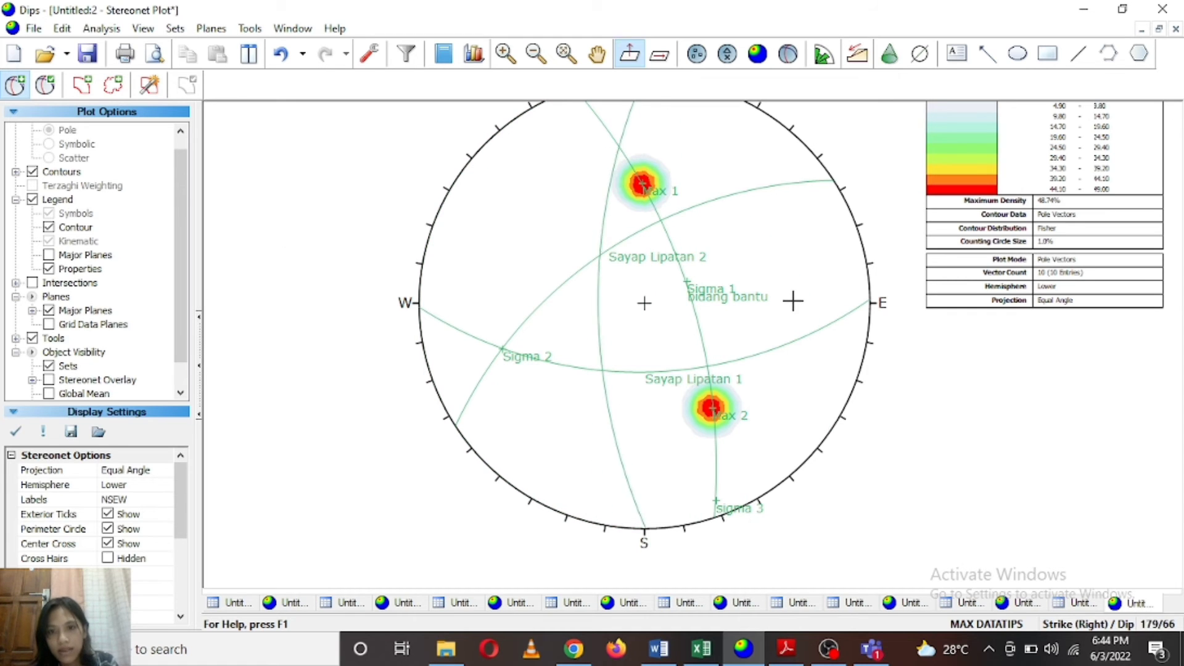
pyautogui.click(714, 500)
pyautogui.click(624, 258)
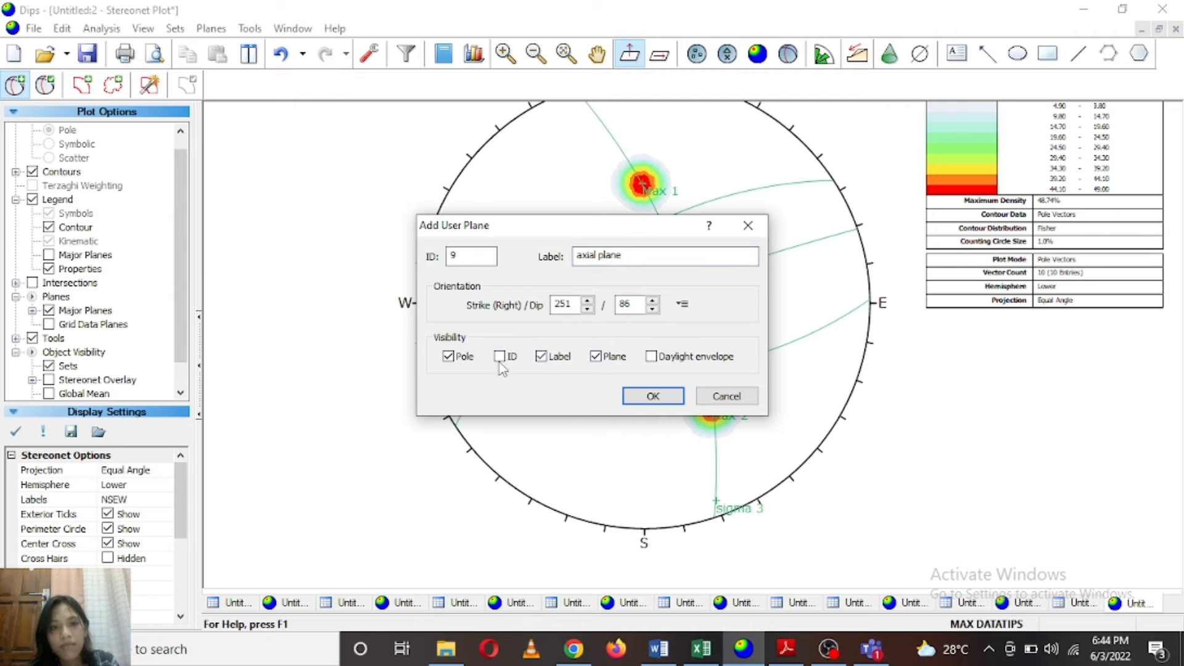
pyautogui.click(448, 357)
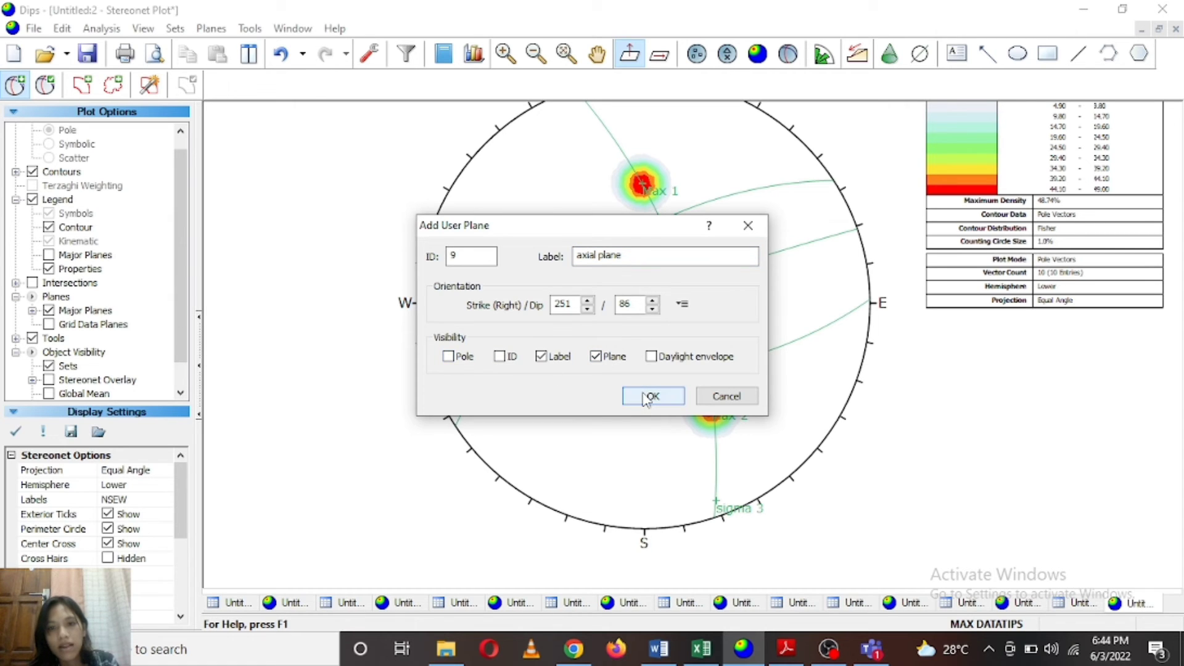
pyautogui.click(648, 396)
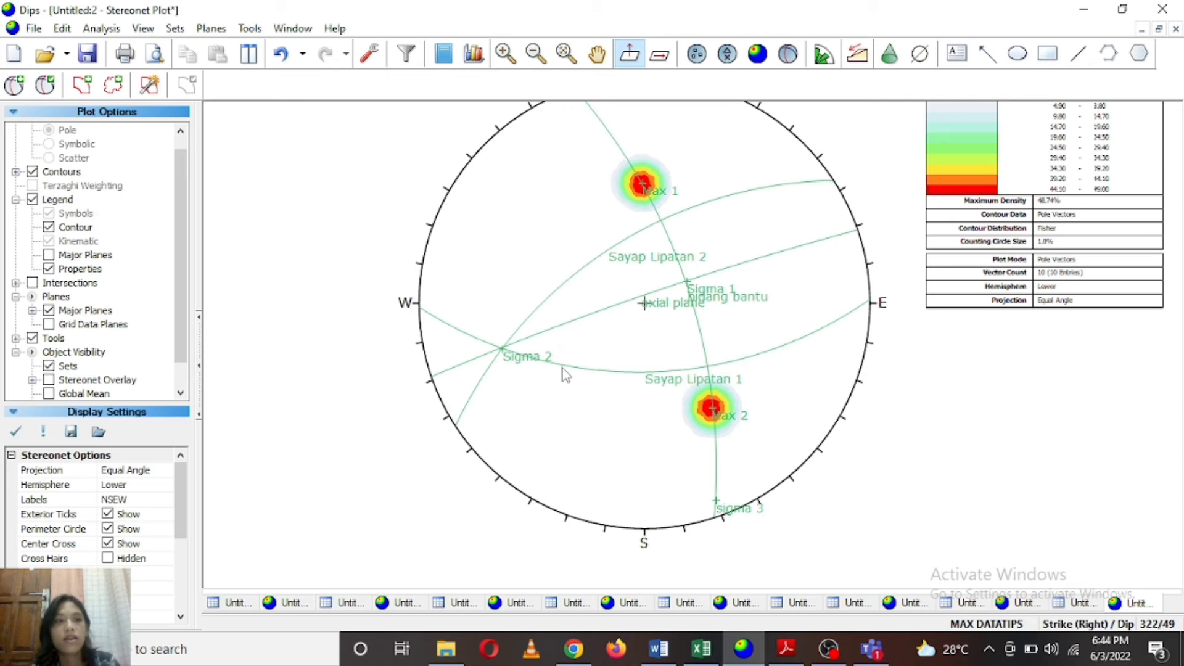
# Open the user planes for editing and set the Max 2 plane's colour to dark teal.
pyautogui.scroll(-1, 568, 370)
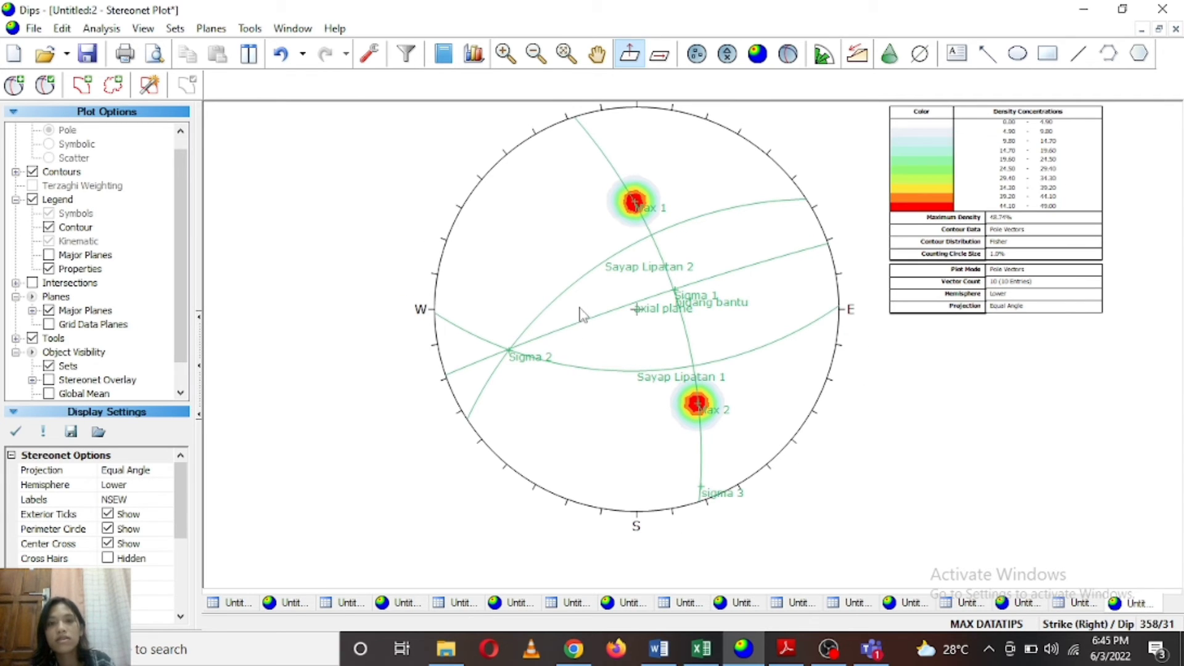
pyautogui.scroll(1, 578, 290)
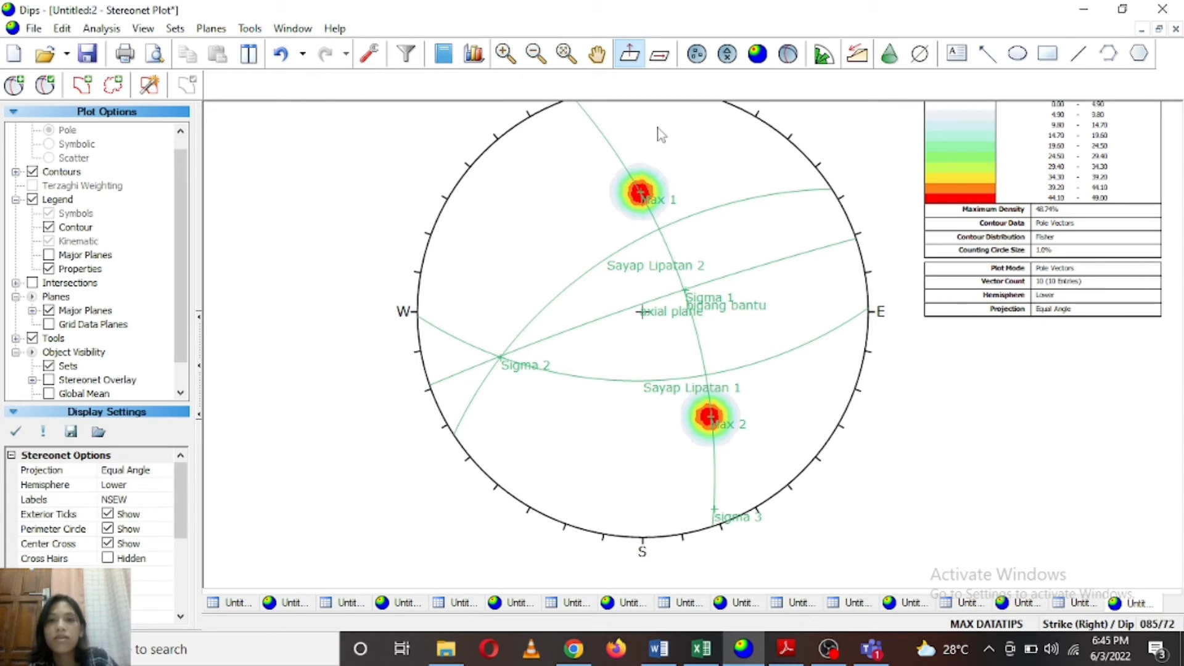
pyautogui.scroll(1, 620, 334)
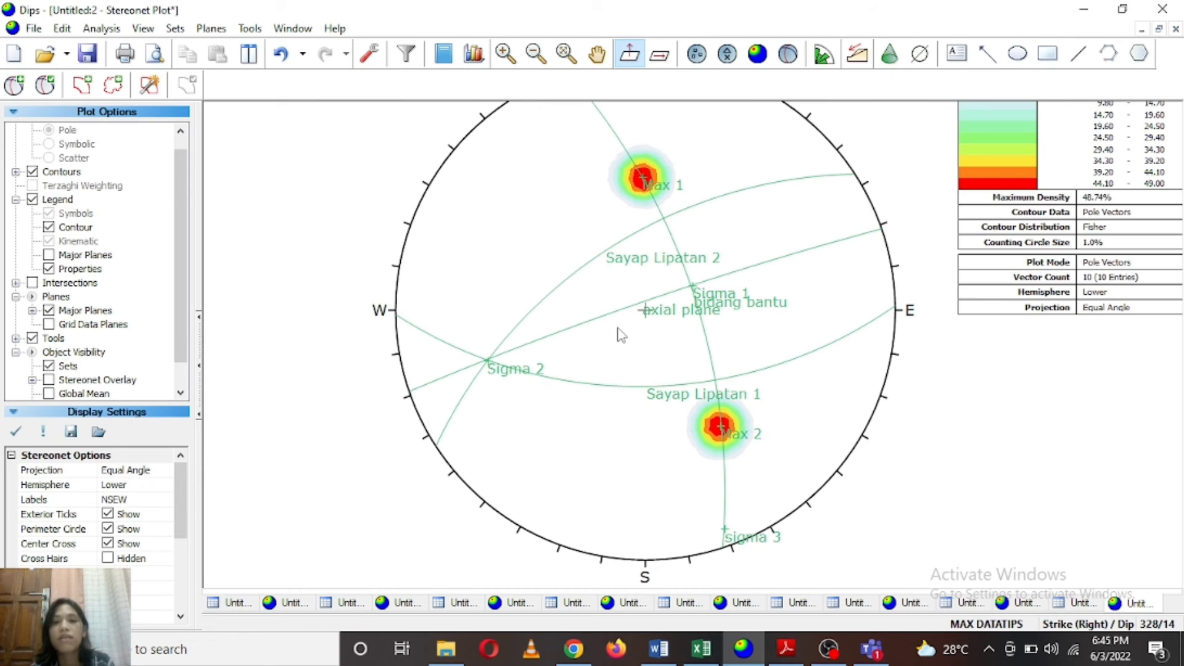
pyautogui.click(601, 260)
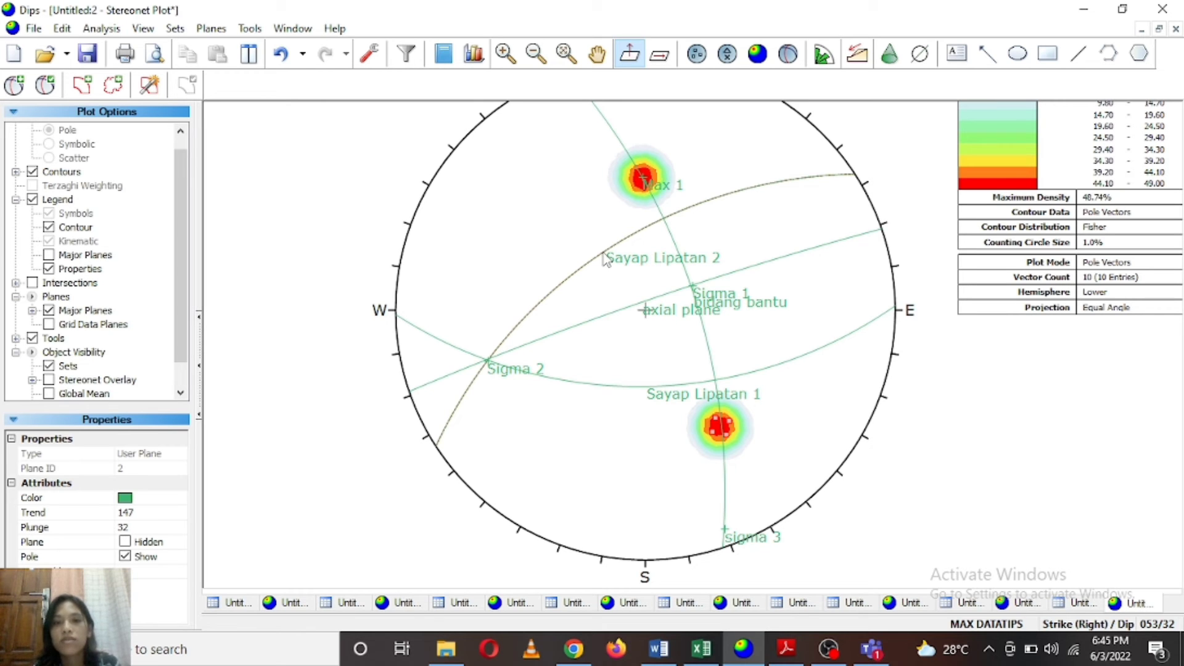
pyautogui.rightClick(603, 259)
pyautogui.click(647, 295)
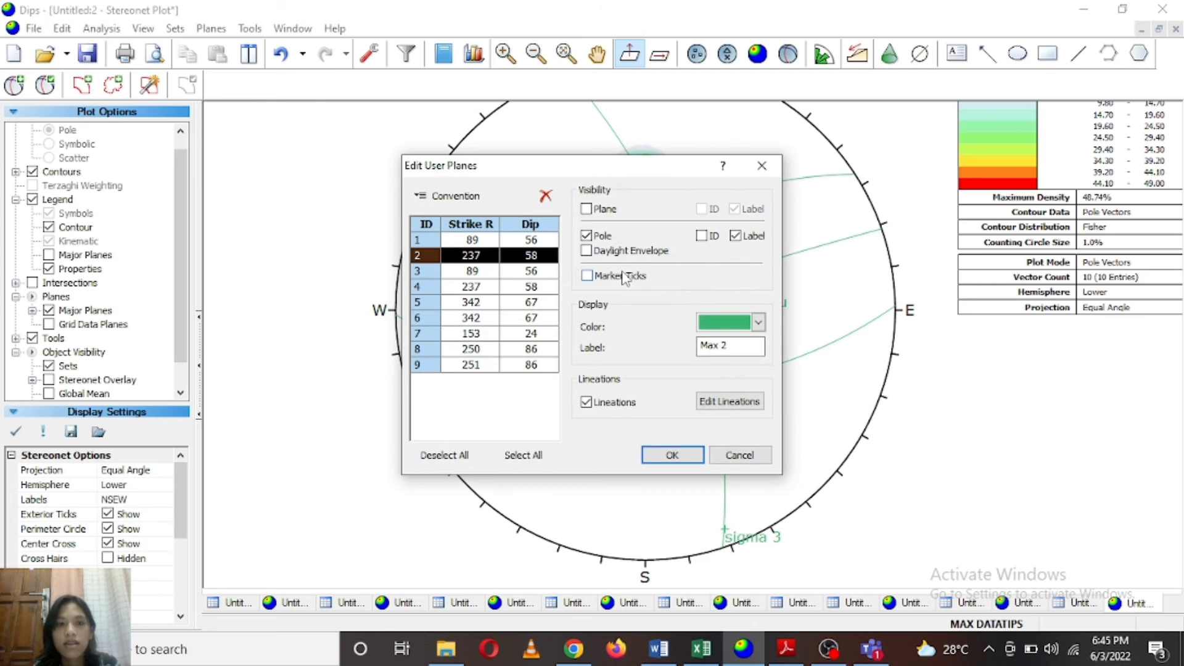
pyautogui.click(722, 323)
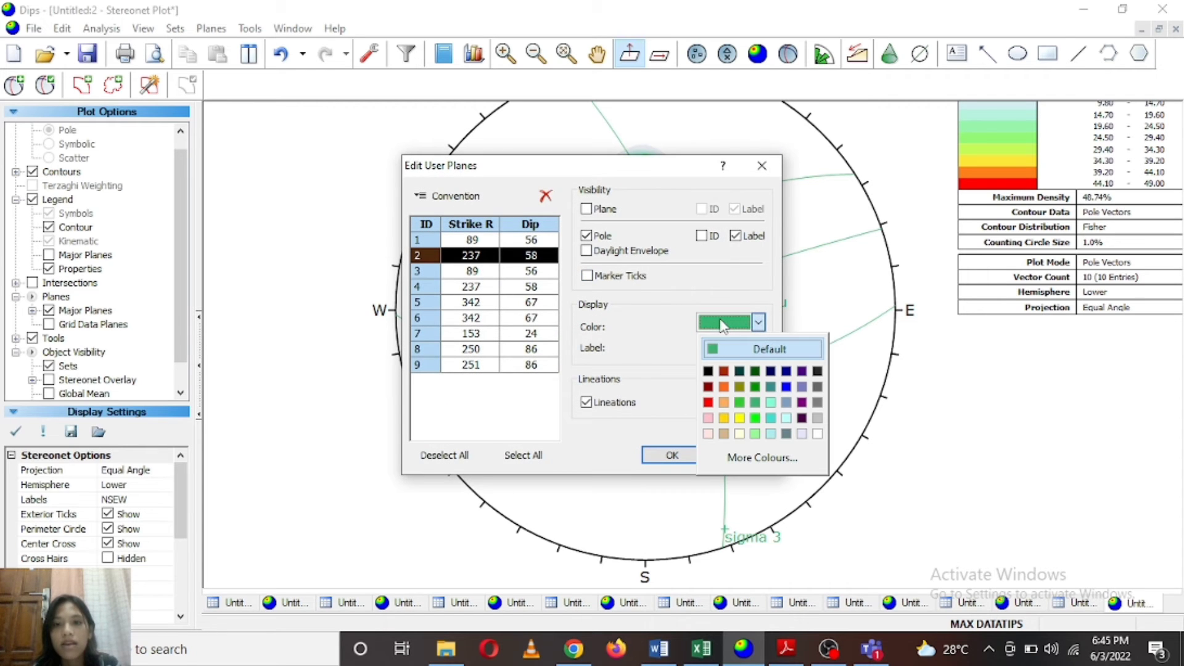
pyautogui.click(739, 371)
# Colour the Sayap Lipatan 1 plane yellow and the Sayap Lipatan 2 plane turquoise.
pyautogui.click(484, 273)
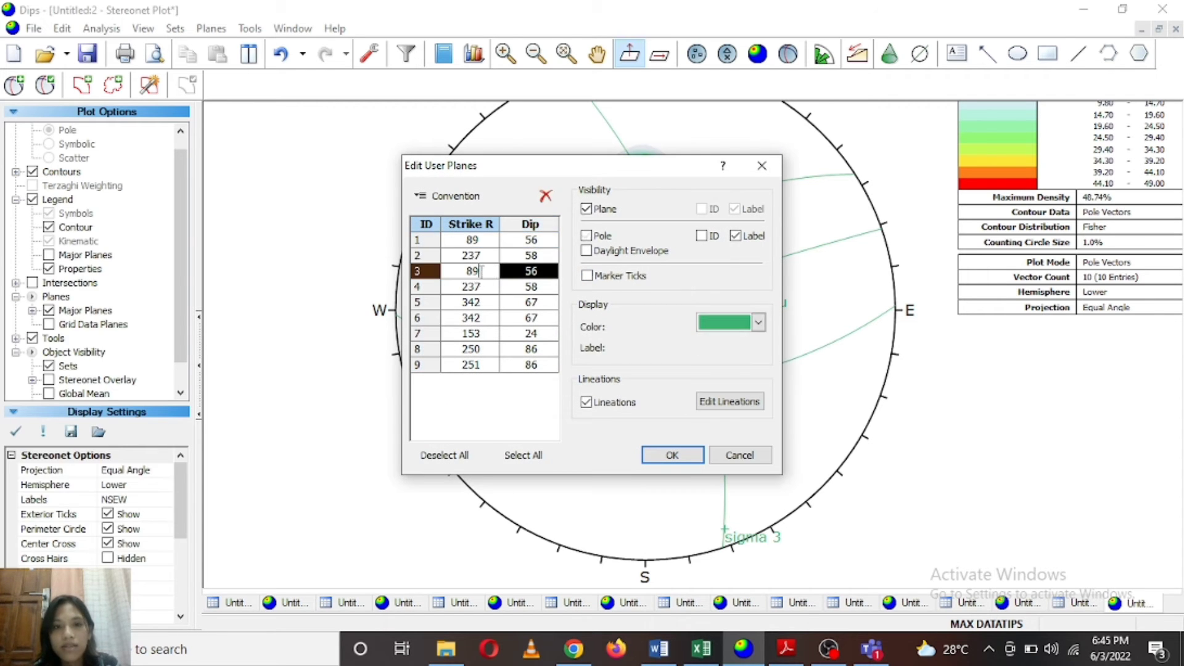
pyautogui.click(711, 323)
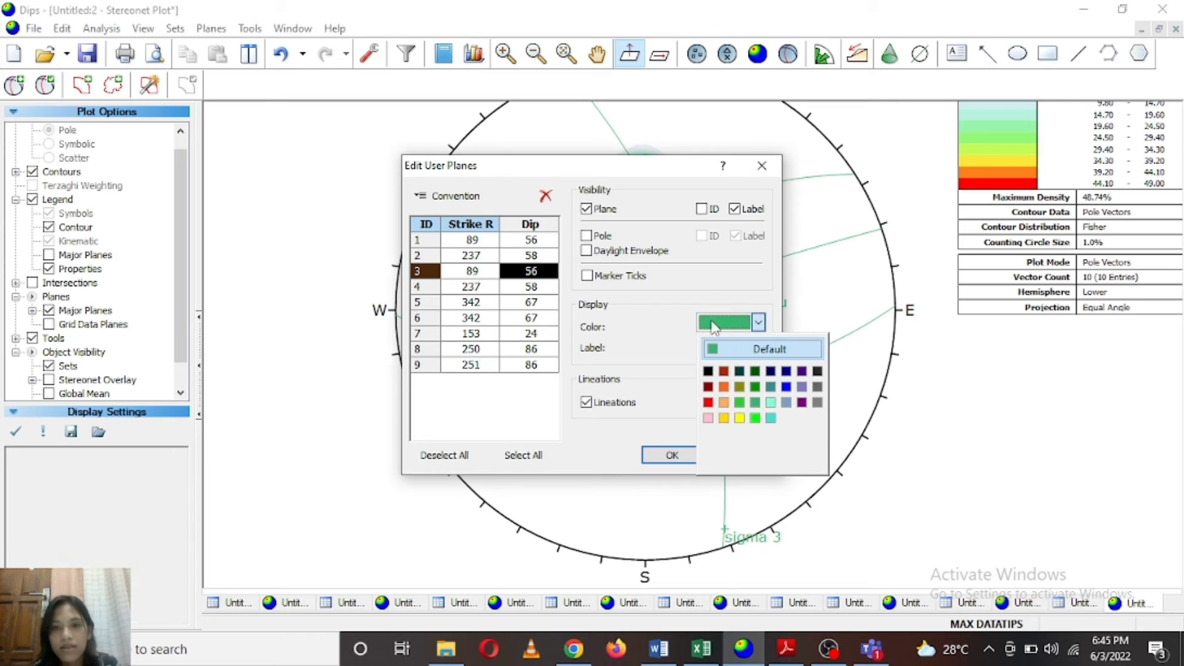
pyautogui.click(737, 418)
pyautogui.click(471, 286)
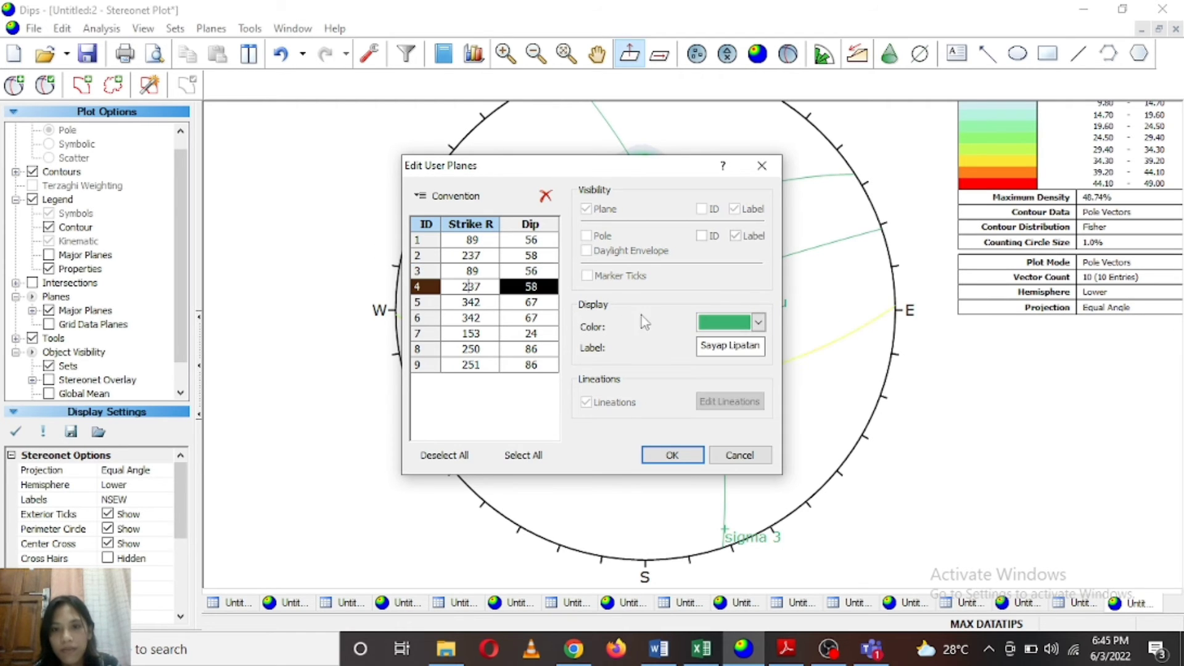
pyautogui.click(759, 322)
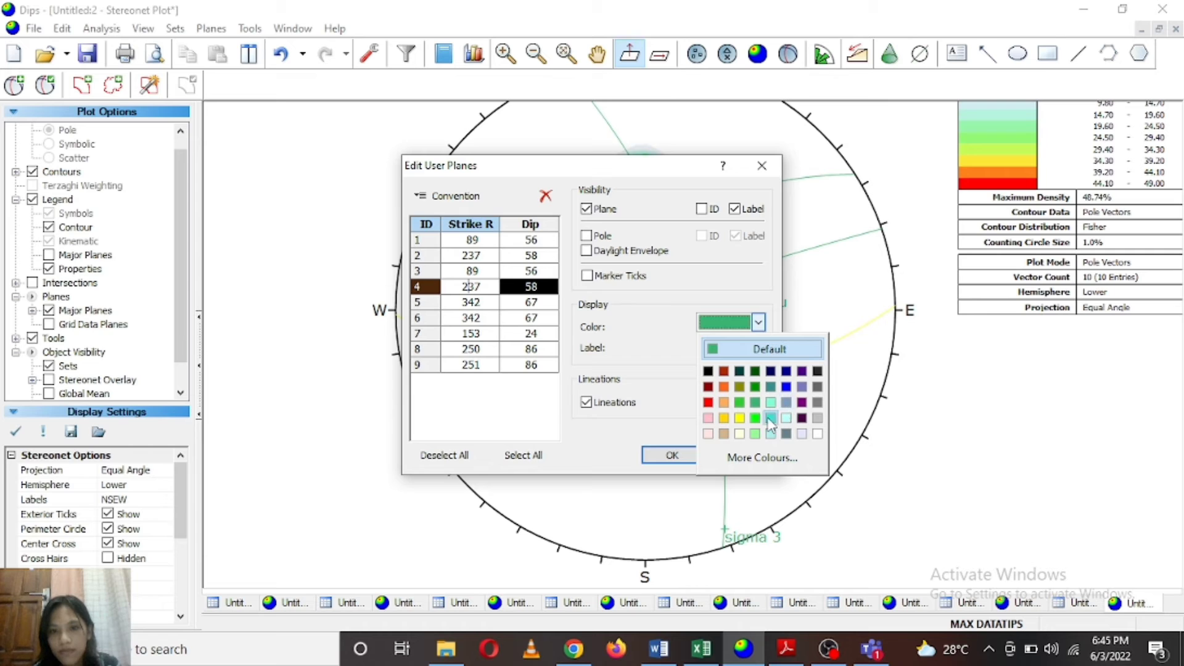
pyautogui.click(770, 417)
# Colour the Sigma 2 pole red and the bidang bantu plane dark blue.
pyautogui.click(463, 302)
pyautogui.click(758, 321)
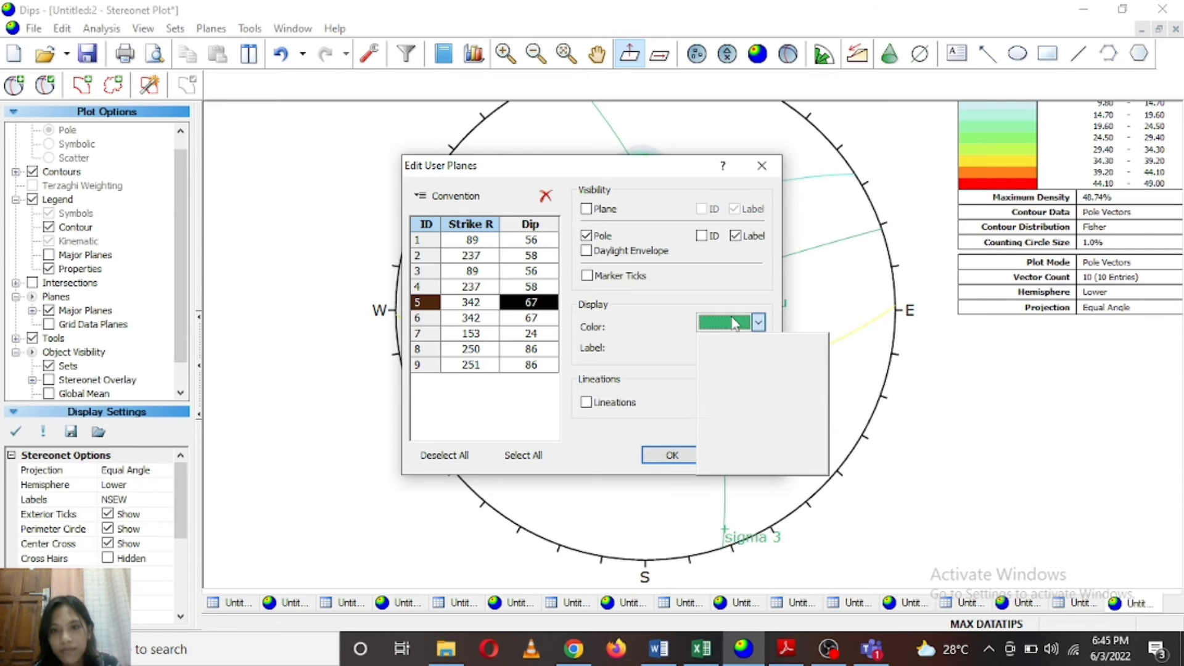
pyautogui.click(708, 402)
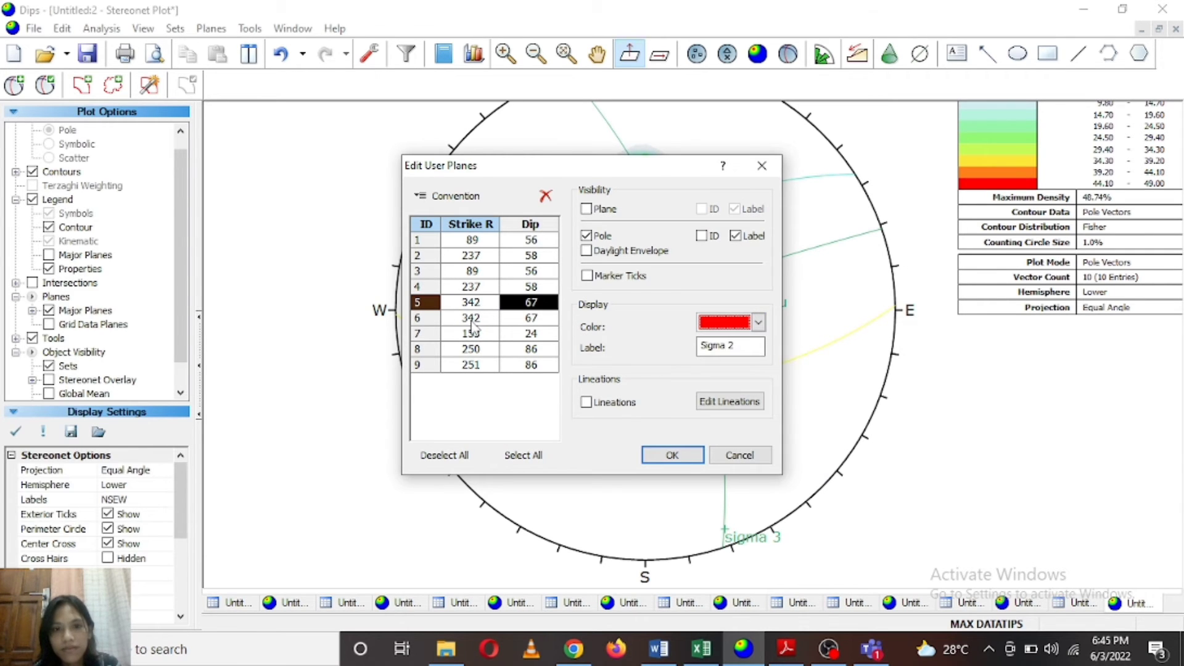
pyautogui.click(471, 319)
pyautogui.click(759, 322)
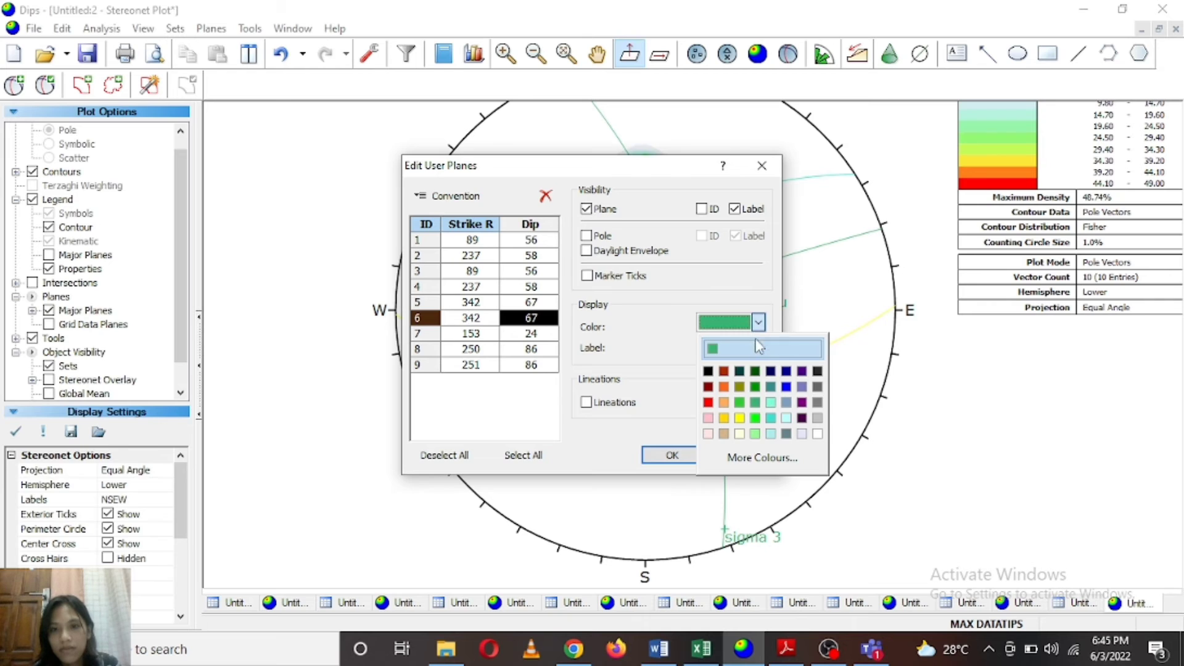
pyautogui.click(786, 371)
# Colour the Sigma 1 pole black and the sigma 3 pole aquamarine.
pyautogui.click(471, 333)
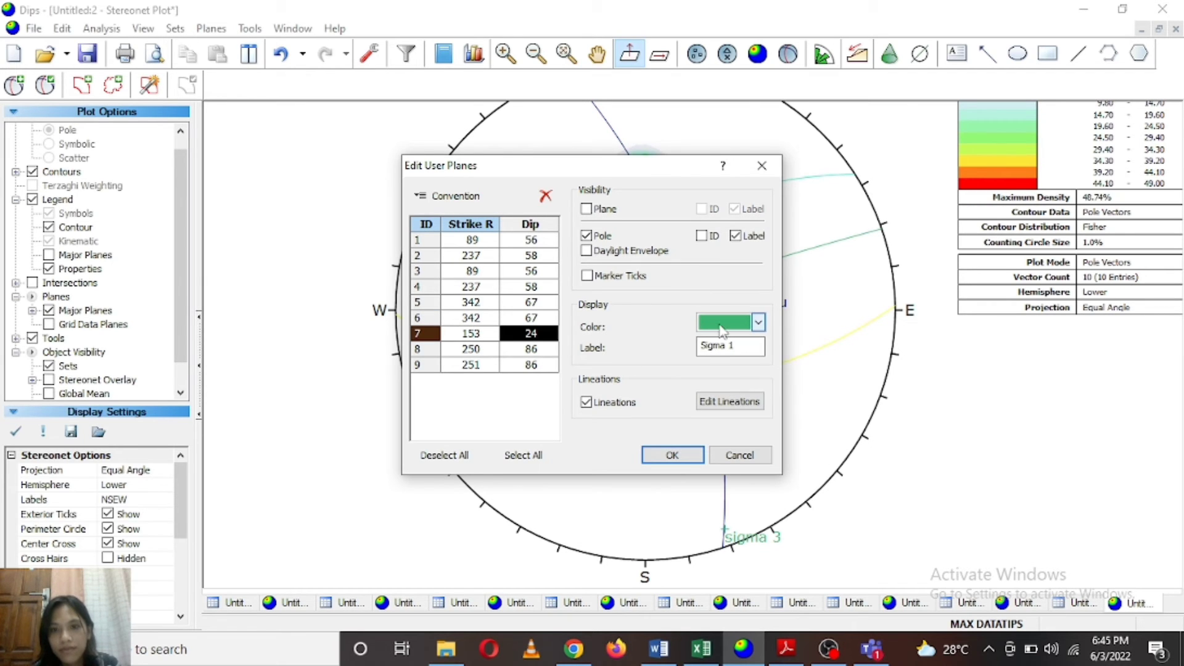
pyautogui.click(713, 326)
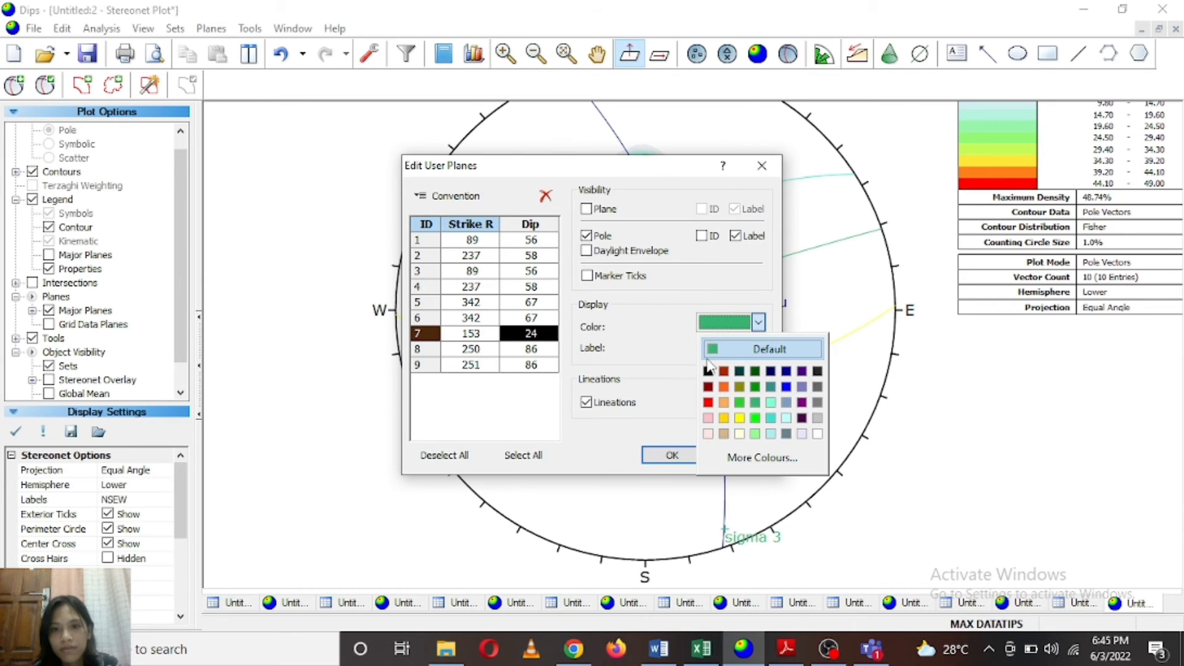
pyautogui.click(705, 360)
pyautogui.click(718, 333)
pyautogui.click(707, 369)
pyautogui.click(487, 350)
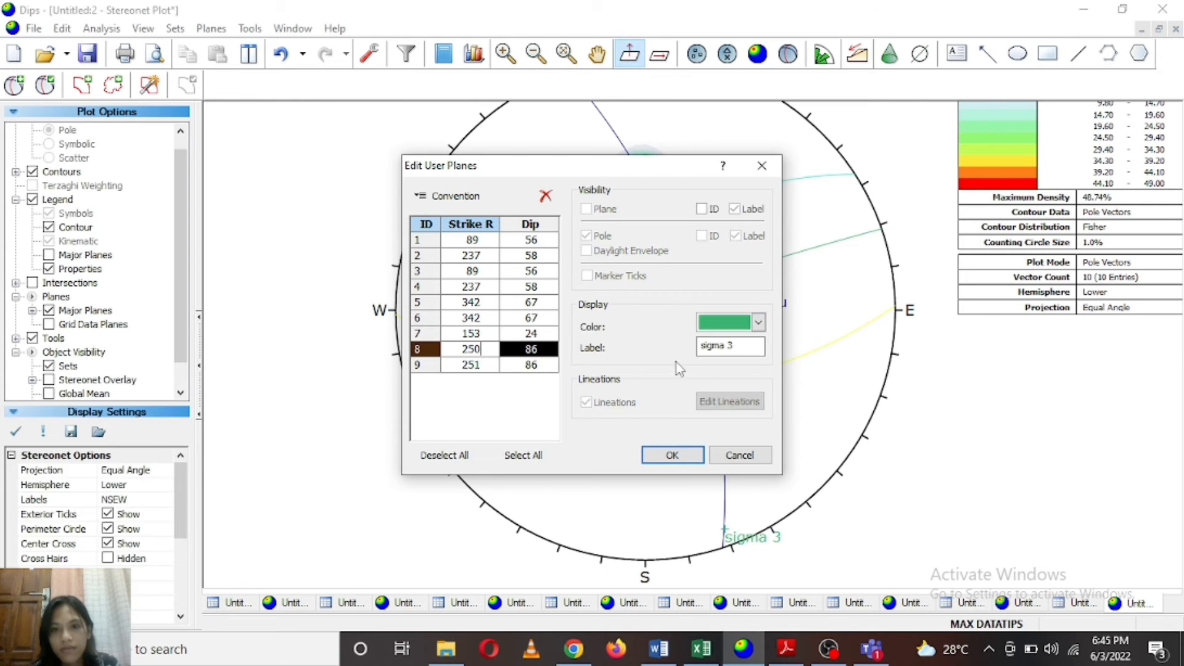
pyautogui.click(707, 326)
pyautogui.click(771, 404)
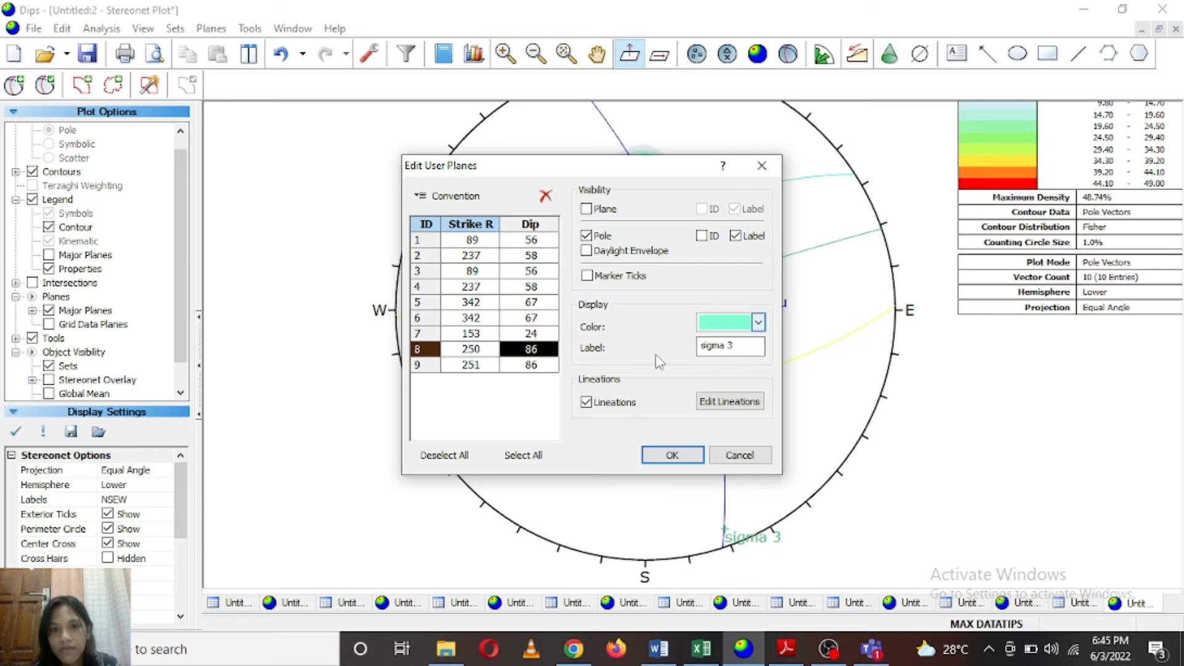
# Colour the axial plane purple and apply the user plane edits.
pyautogui.click(471, 365)
pyautogui.click(749, 326)
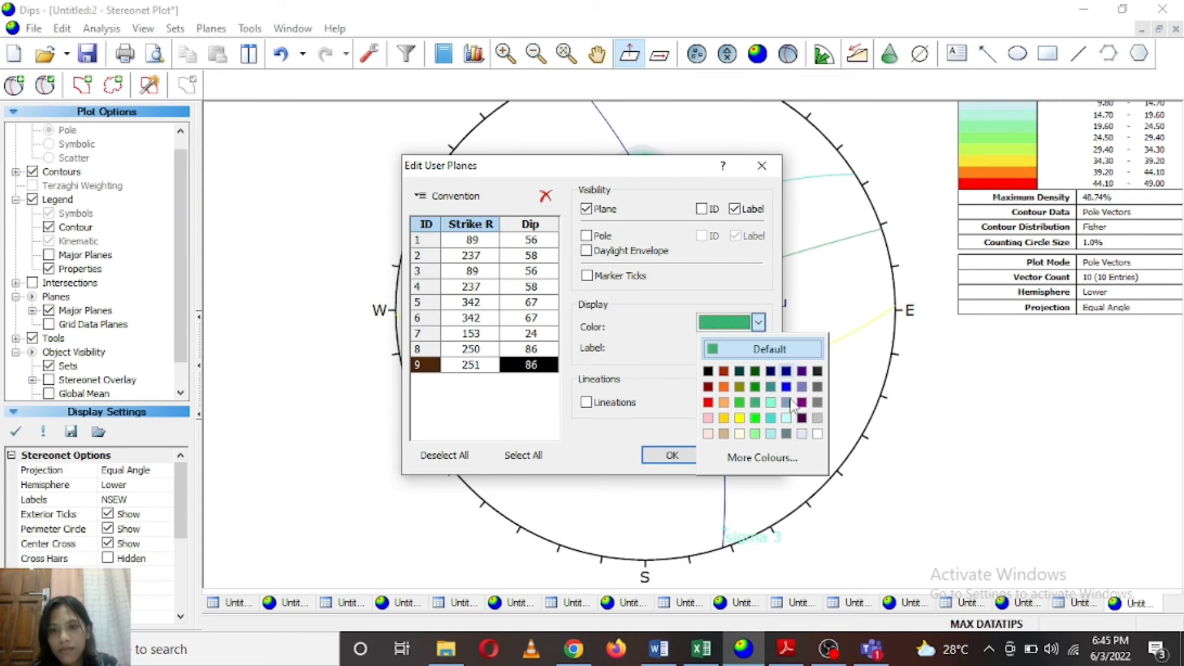
pyautogui.click(801, 403)
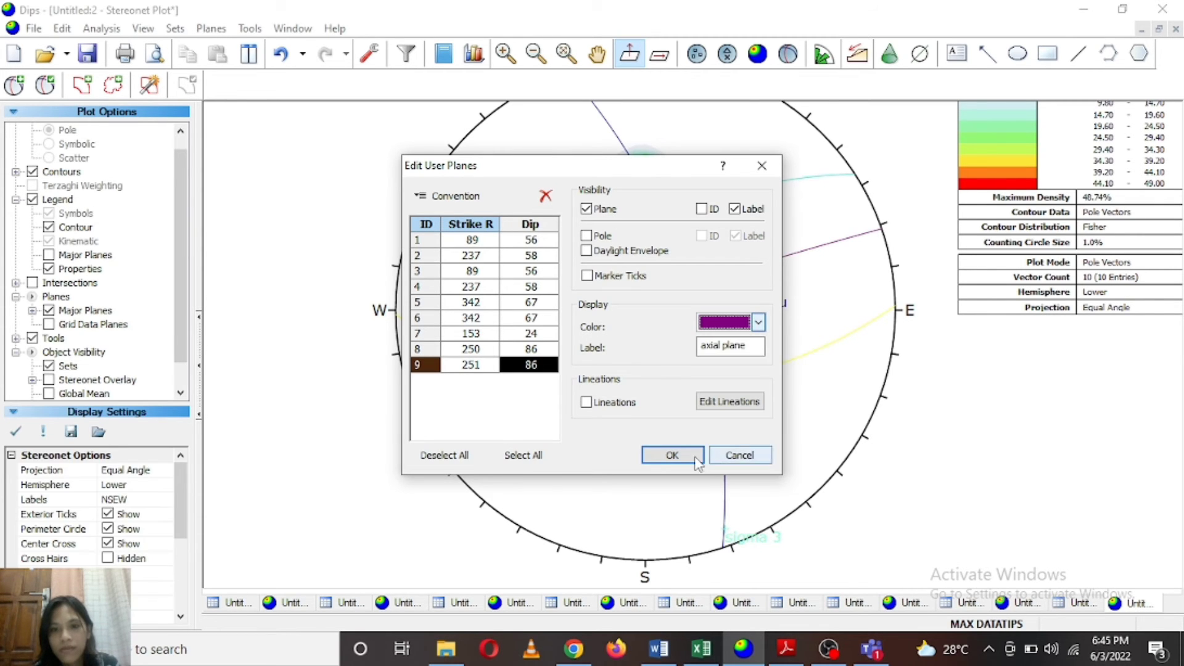
pyautogui.click(671, 455)
# Show the major planes in the legend and switch the orientation convention to Trend / Plunge.
pyautogui.scroll(-1, 698, 401)
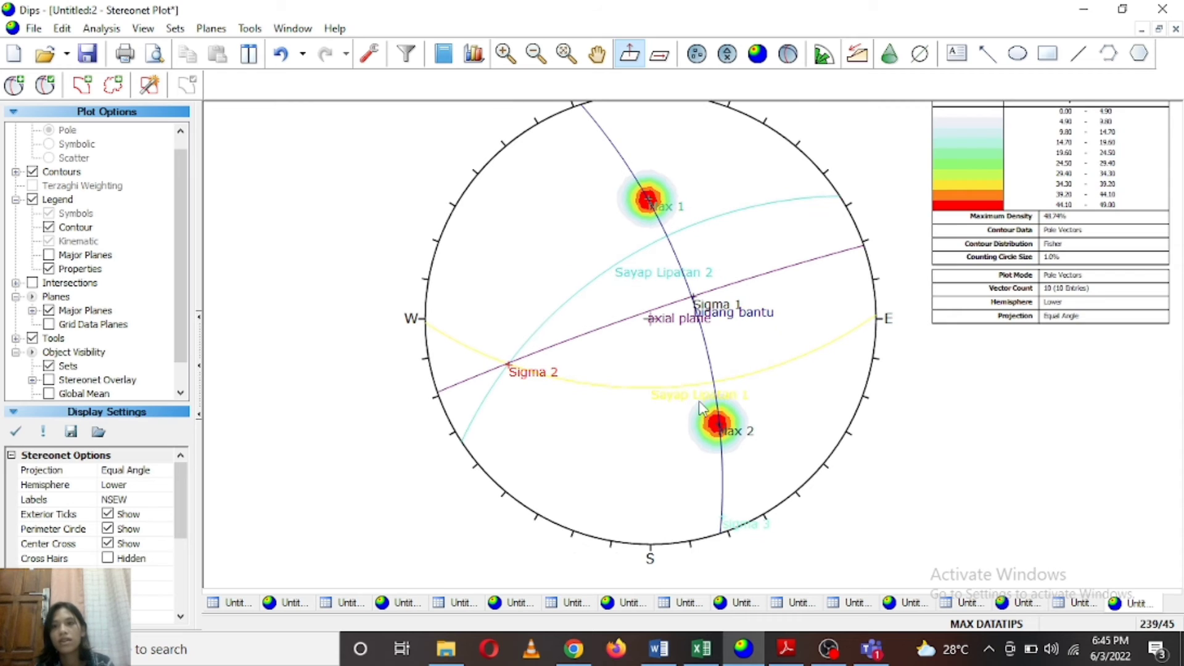
pyautogui.scroll(-2, 661, 308)
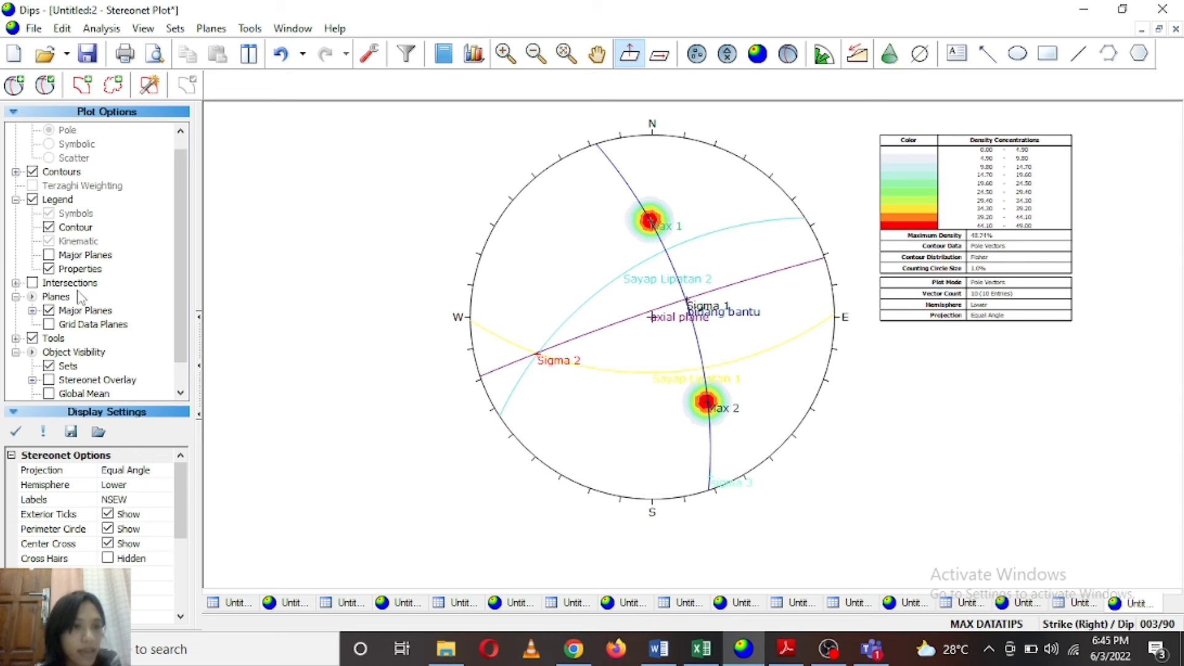
pyautogui.click(49, 256)
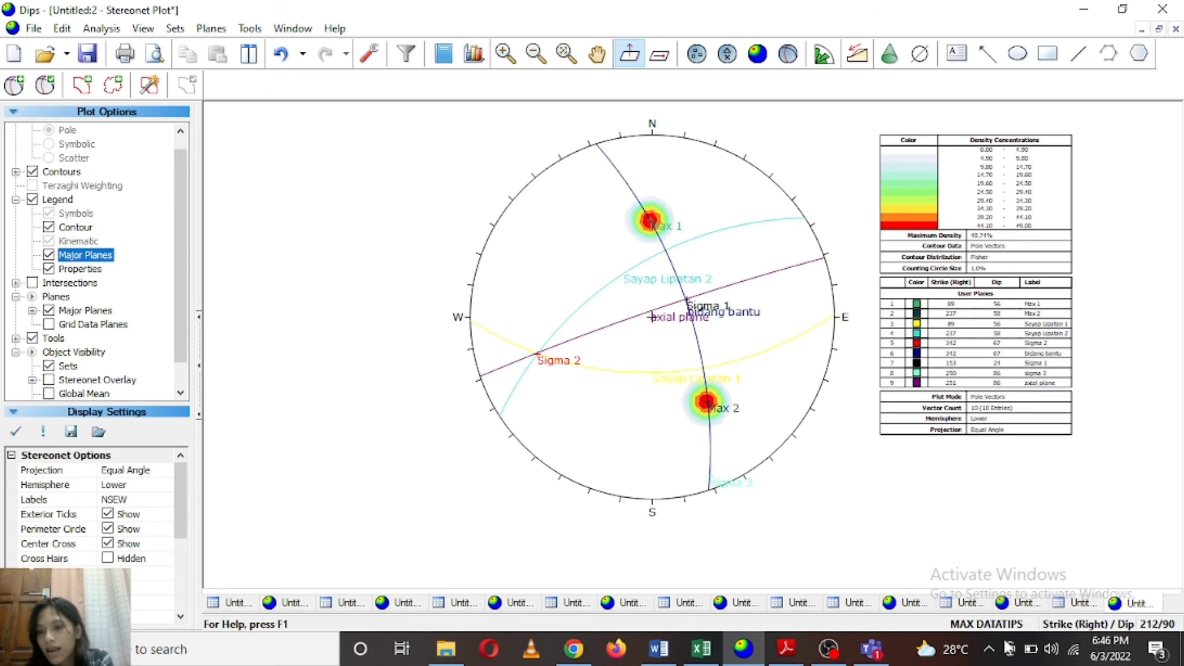
pyautogui.click(1120, 628)
pyautogui.click(1120, 629)
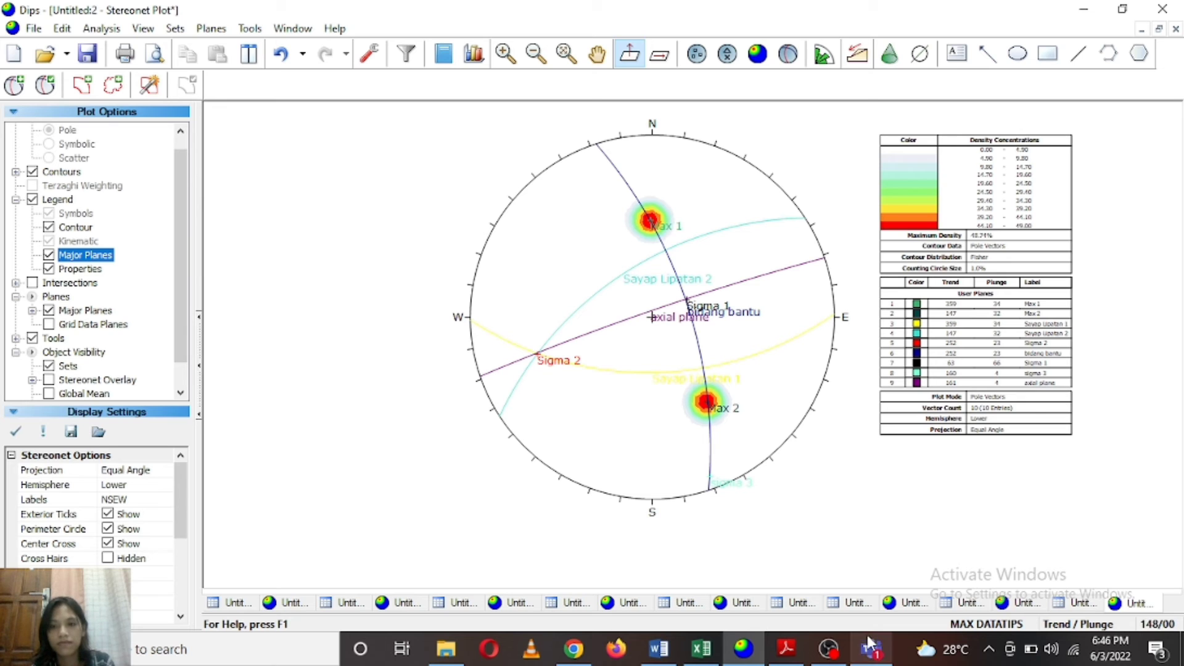
pyautogui.click(843, 657)
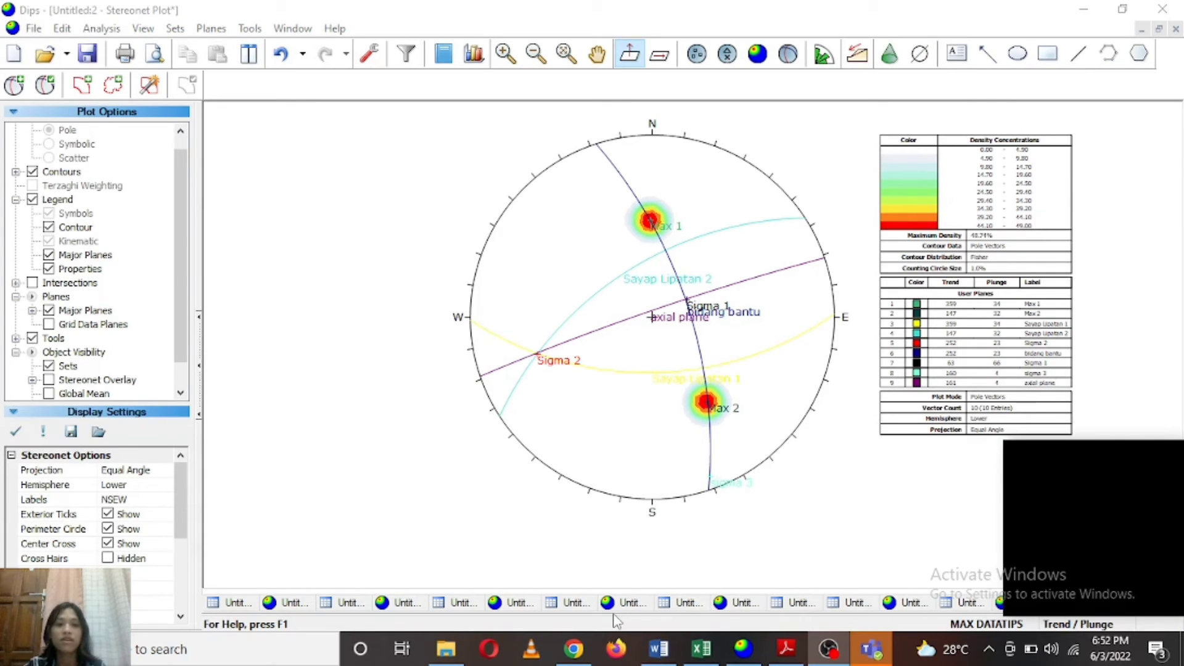
pyautogui.click(740, 657)
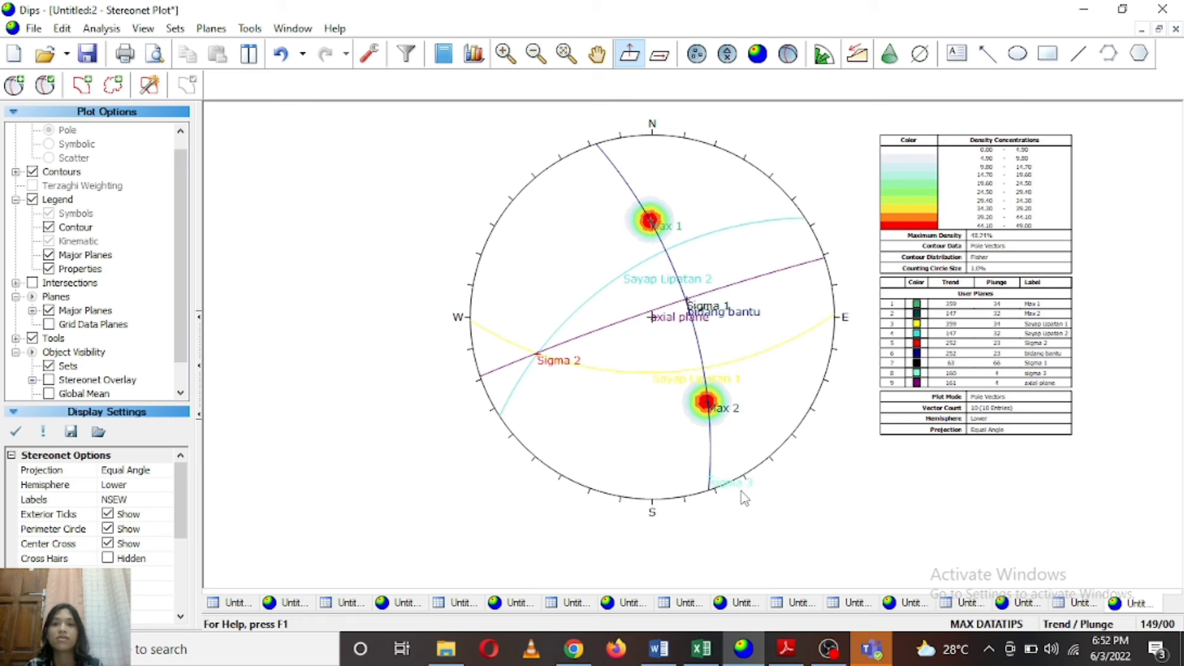
# Create a new data file with the Strike (Right) / Dip orientation format and open its stereonet plot.
pyautogui.click(16, 54)
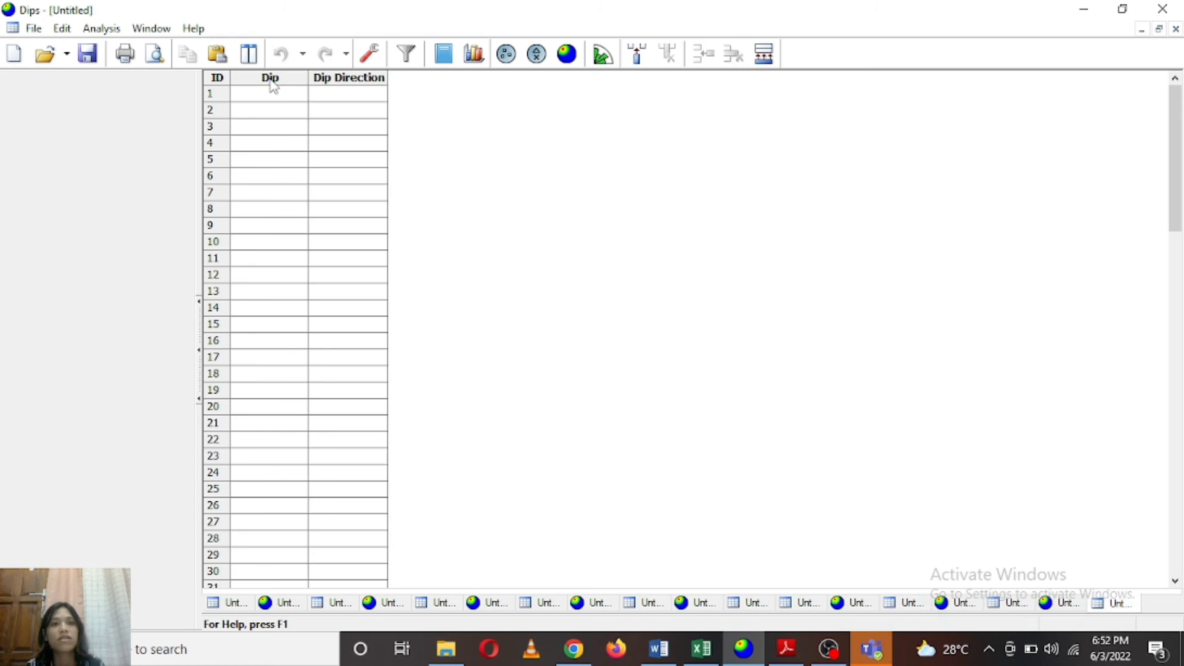
pyautogui.click(278, 79)
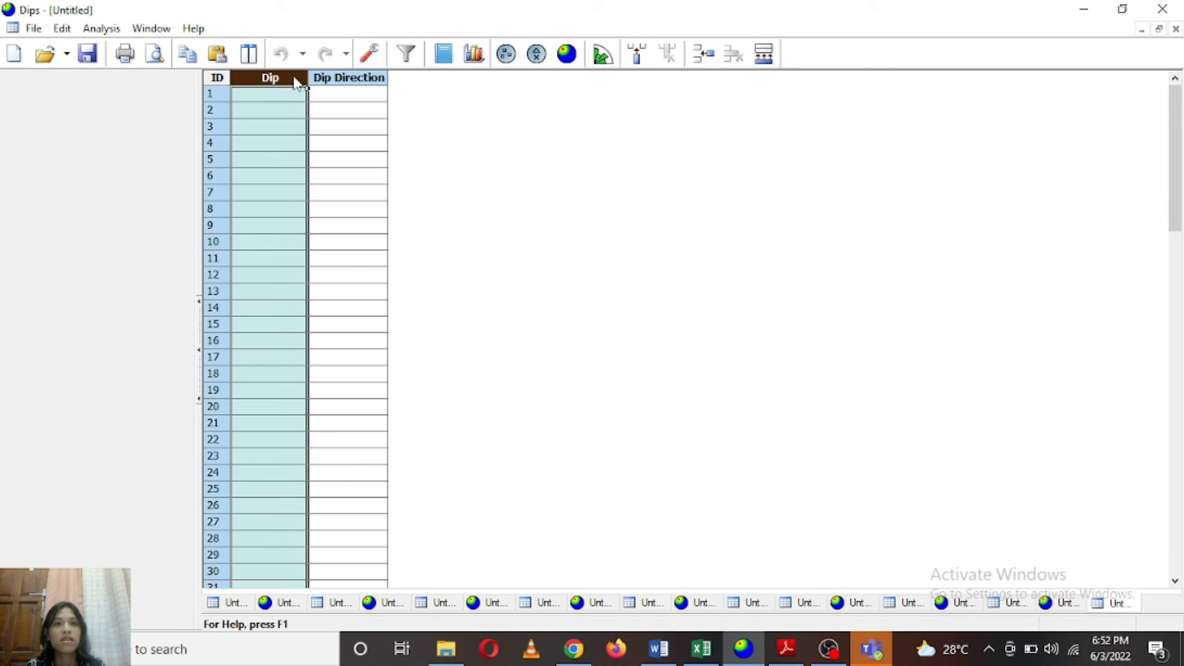
pyautogui.click(369, 54)
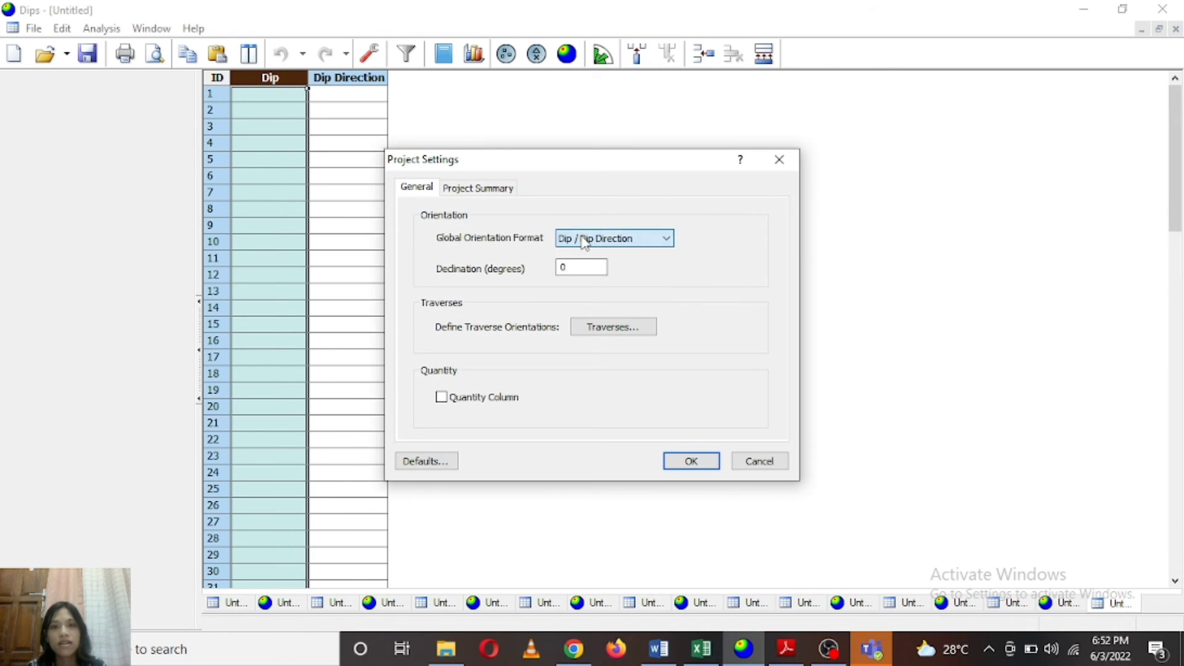
pyautogui.click(603, 240)
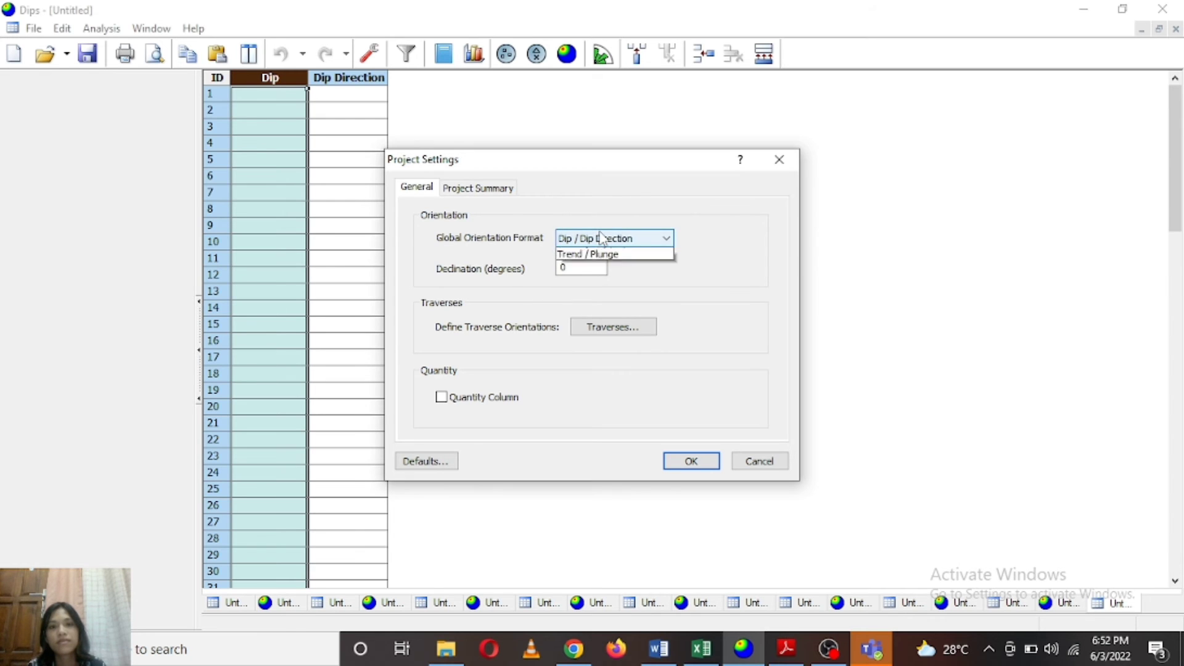
pyautogui.click(605, 267)
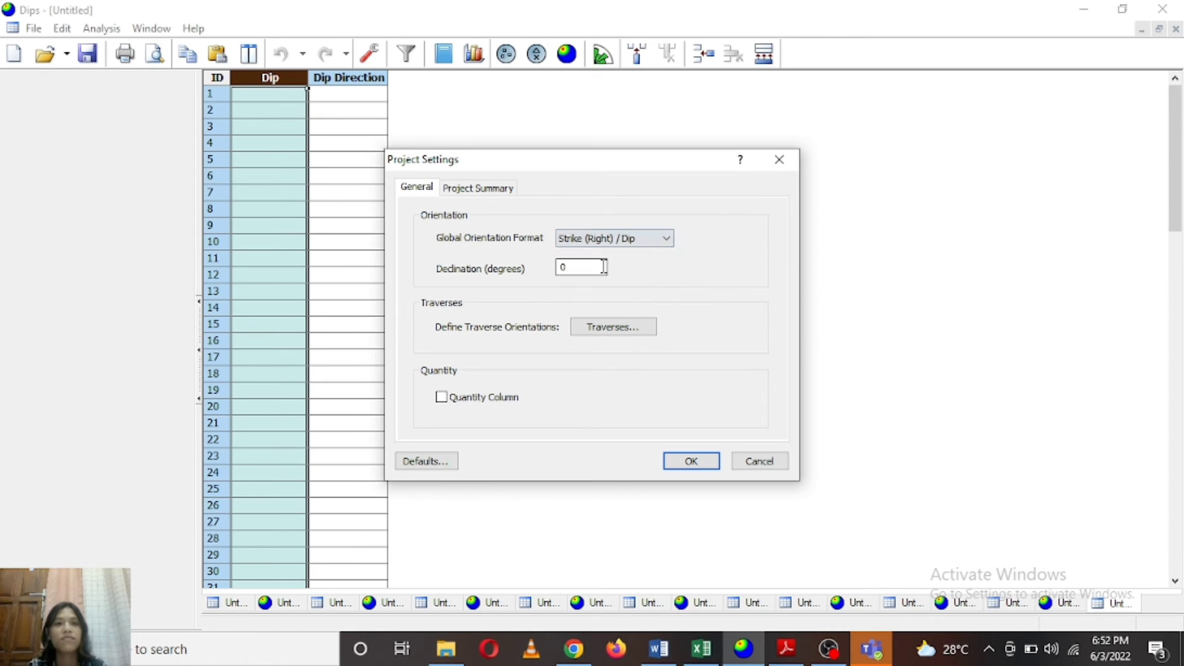
pyautogui.click(687, 462)
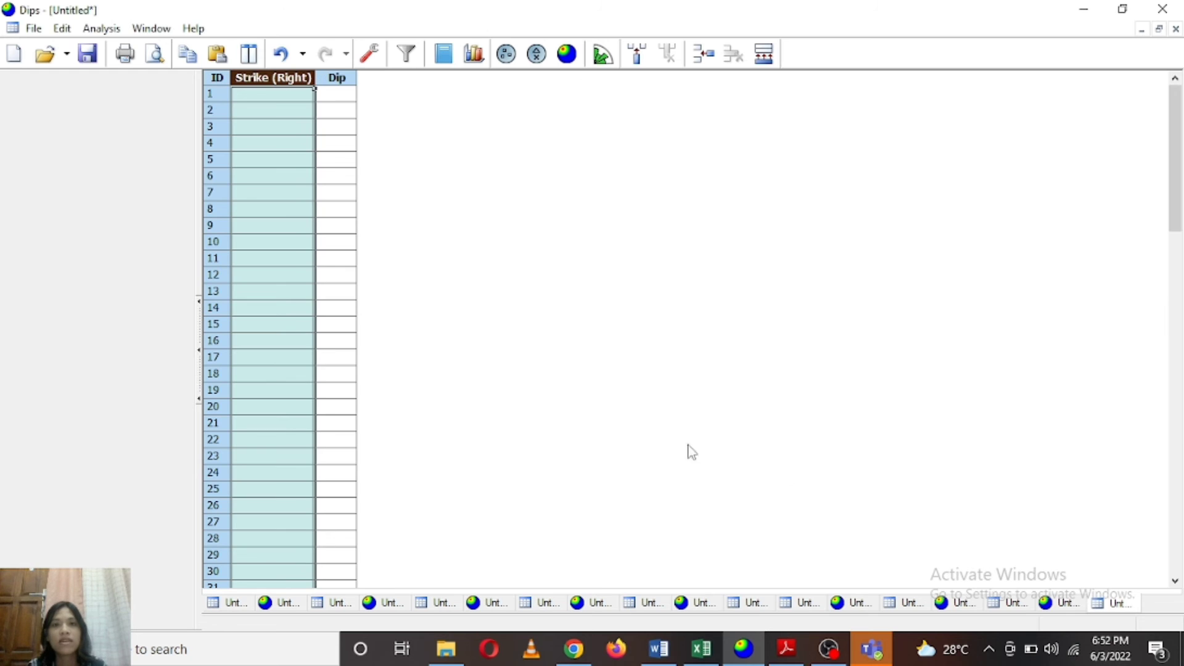
pyautogui.click(571, 54)
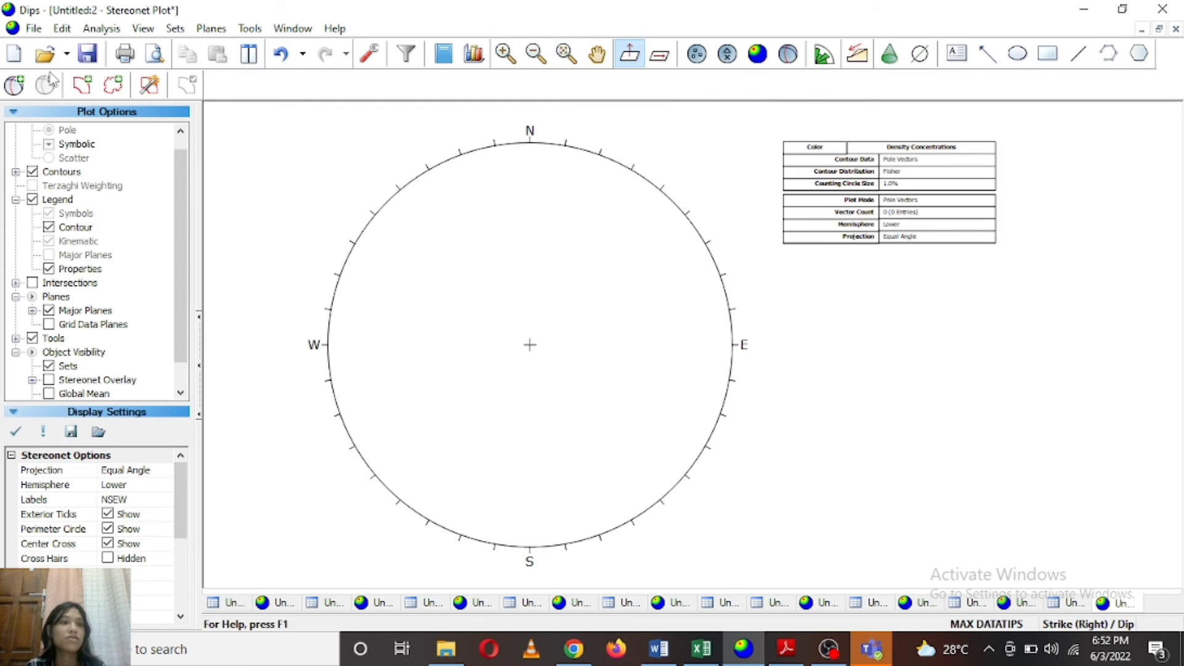
# Place a new user plane on the stereonet and label it "Bidang sesar".
pyautogui.click(19, 87)
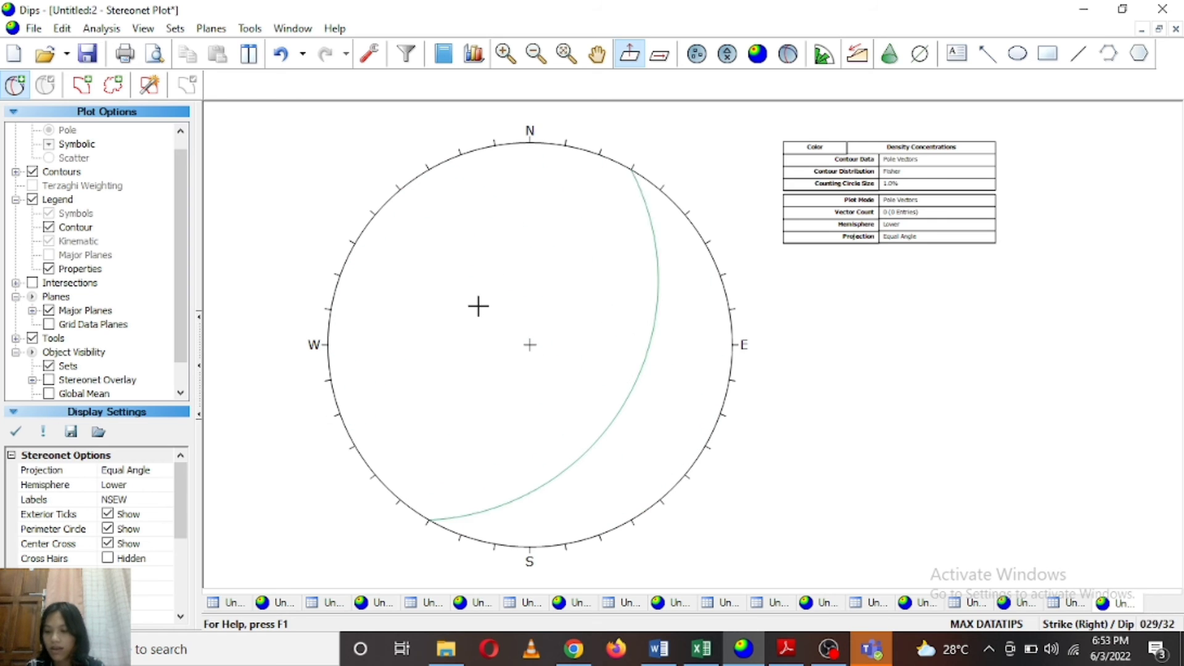
pyautogui.click(468, 283)
pyautogui.click(630, 264)
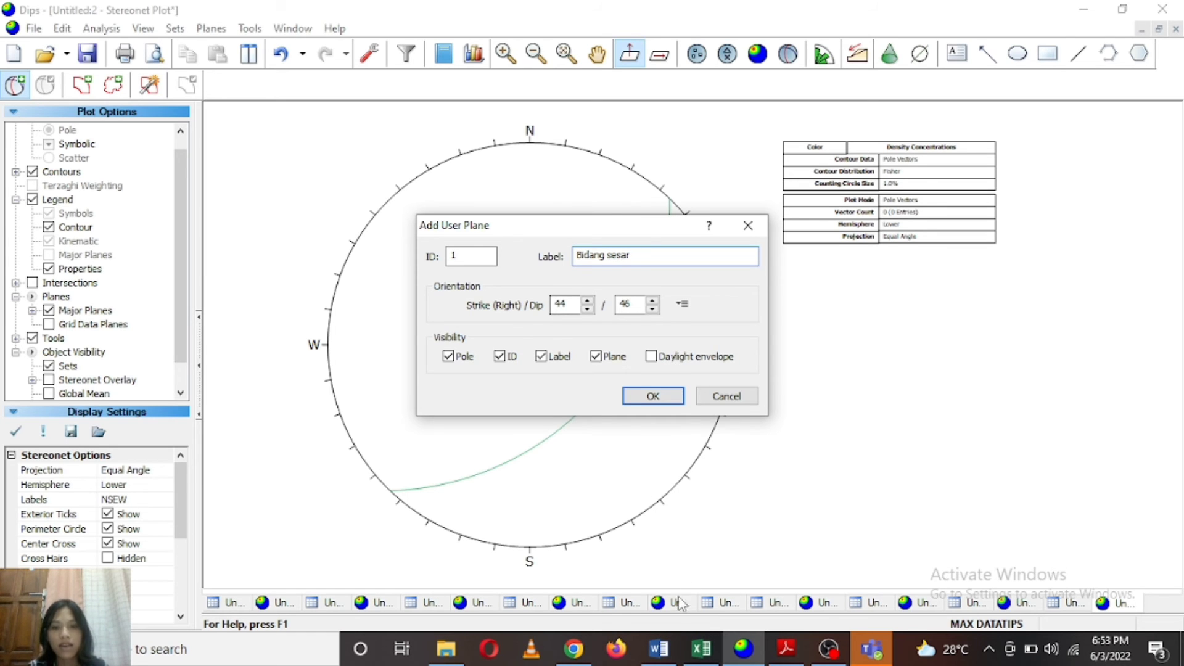
# Look up the first Bidang sesar orientation on the Sesar sheet in Excel and return to Dips.
pyautogui.click(688, 641)
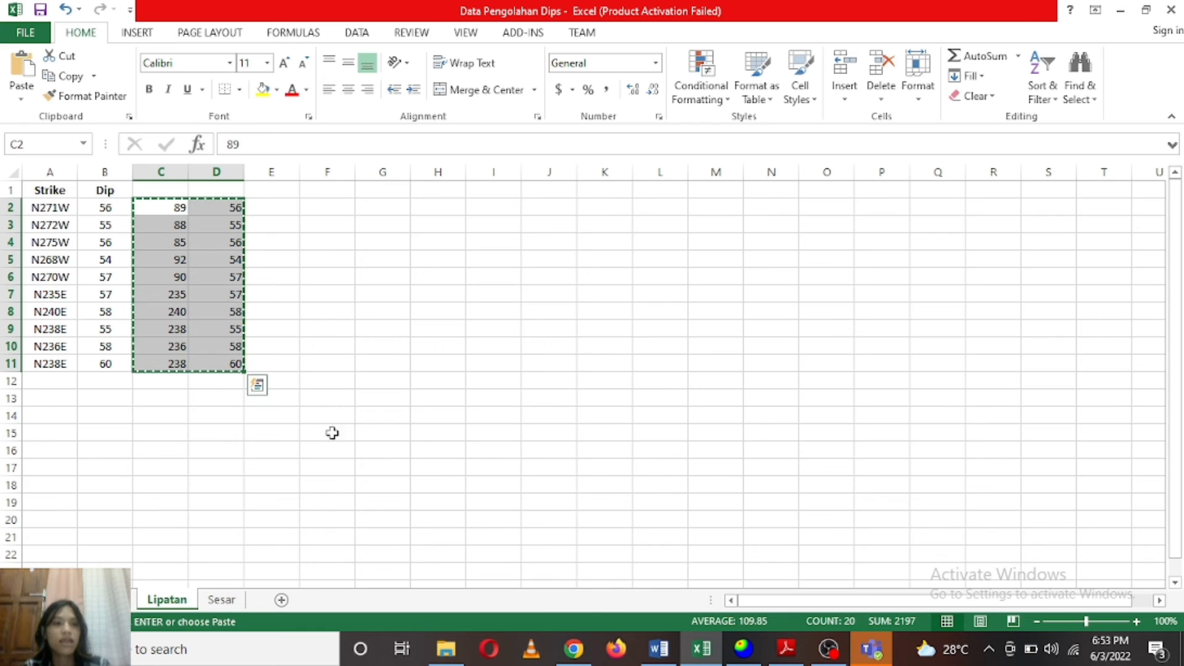
pyautogui.doubleClick(221, 599)
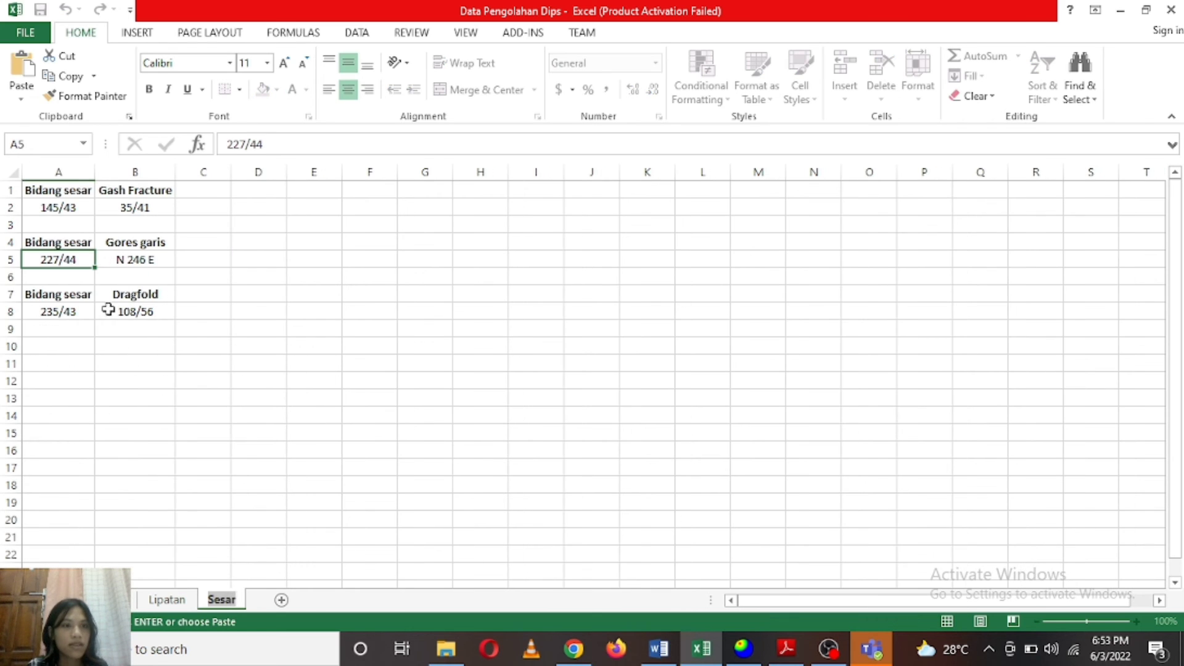
pyautogui.click(74, 211)
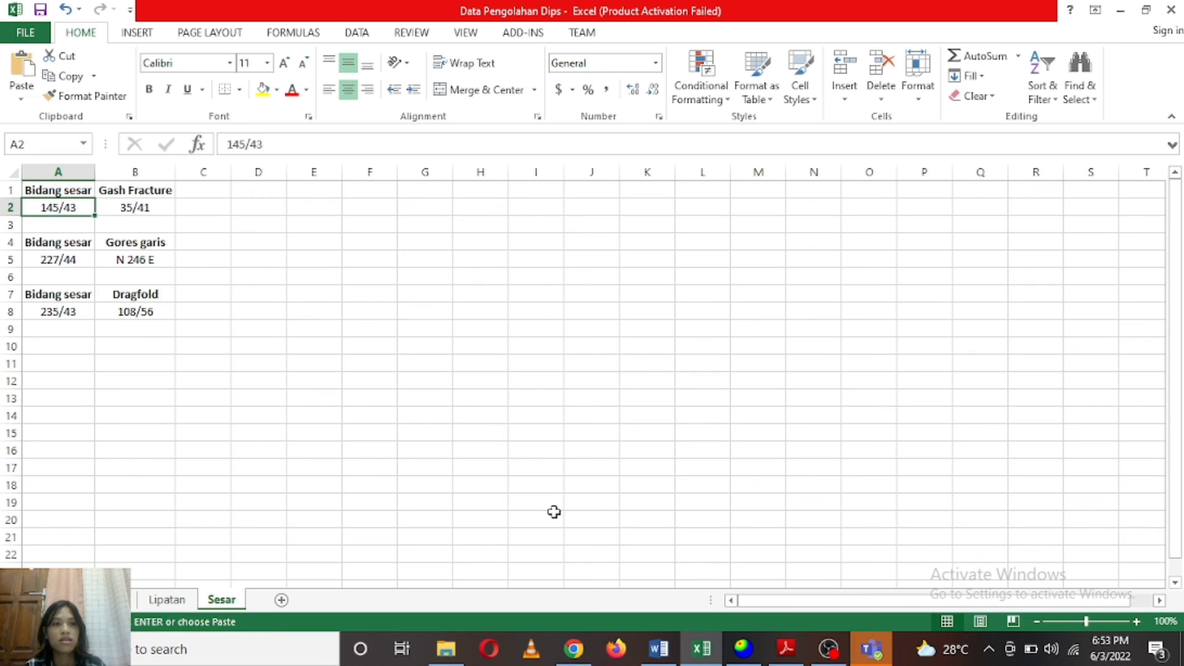
pyautogui.click(737, 655)
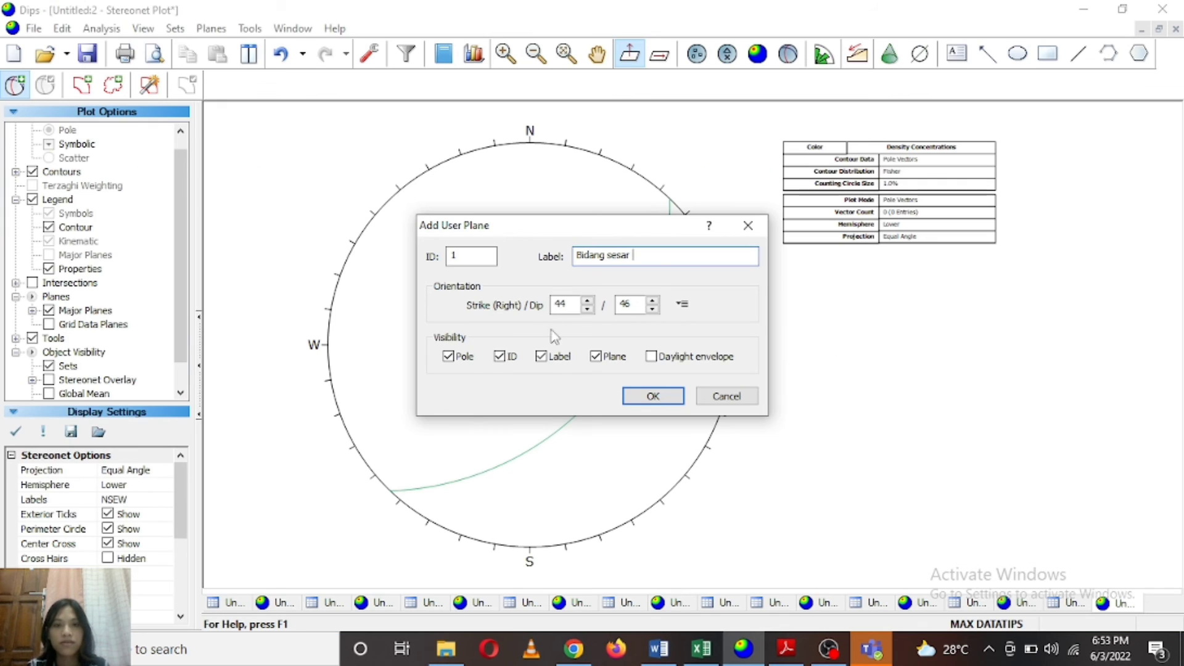
# Set the Bidang sesar plane to strike 145 and dip 43, hide its pole and ID, and add it.
pyautogui.click(571, 306)
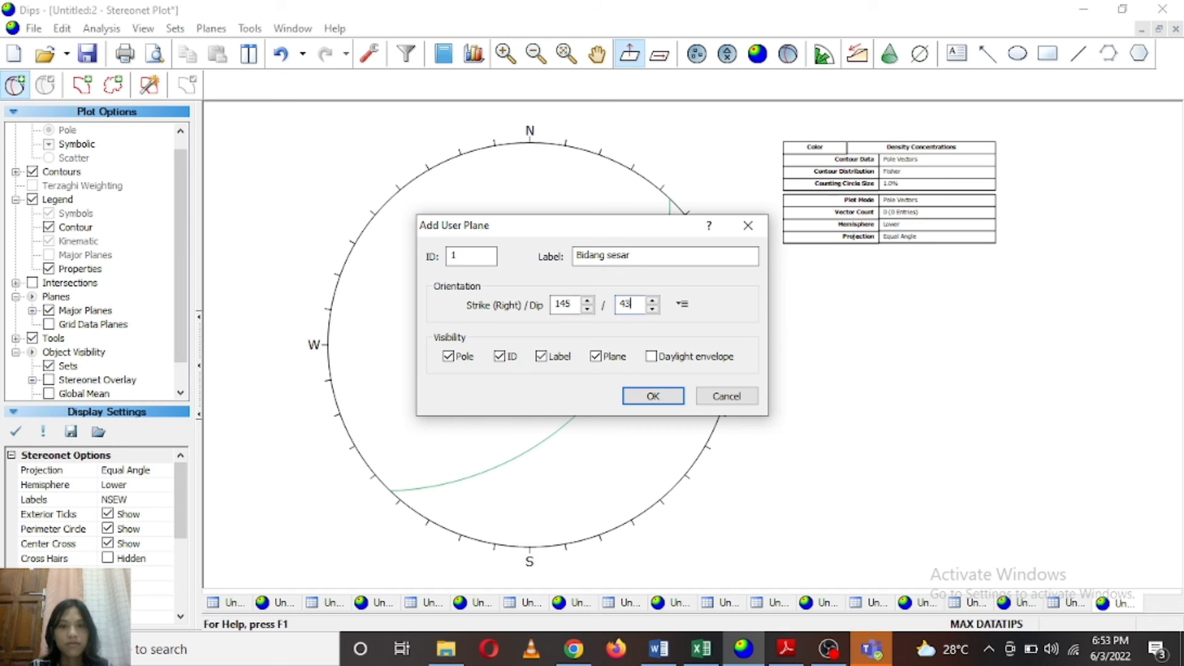
pyautogui.click(446, 358)
pyautogui.click(506, 358)
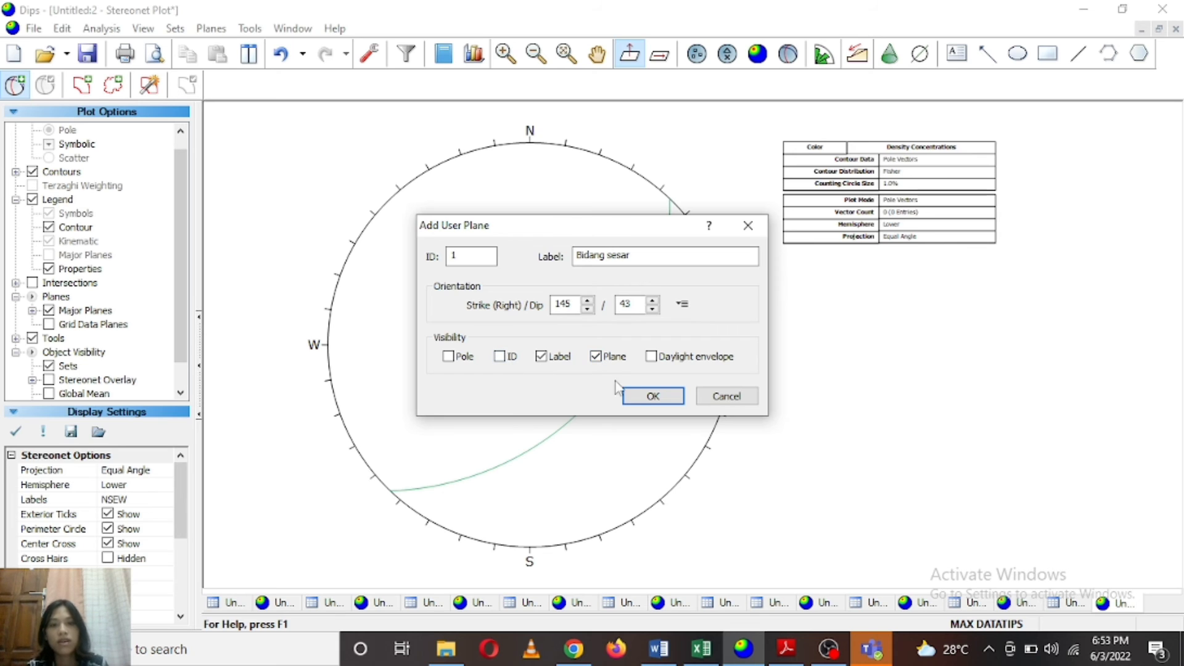
pyautogui.click(633, 397)
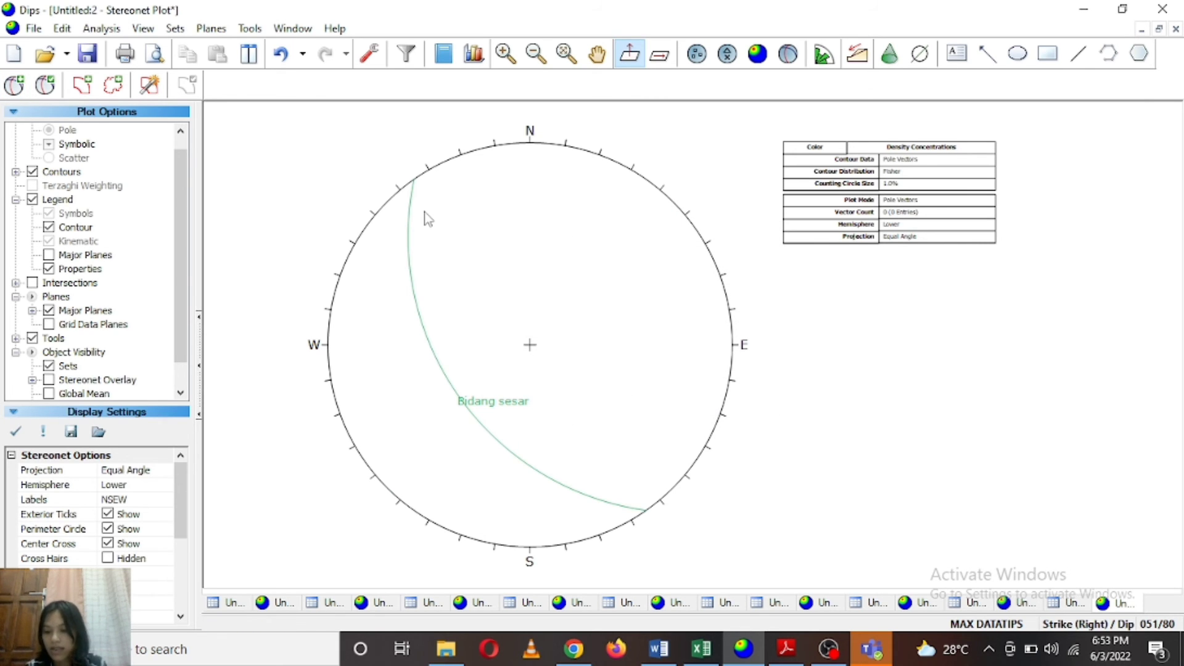
# Place a second user plane on the stereonet and label it "gash fracture".
pyautogui.click(15, 89)
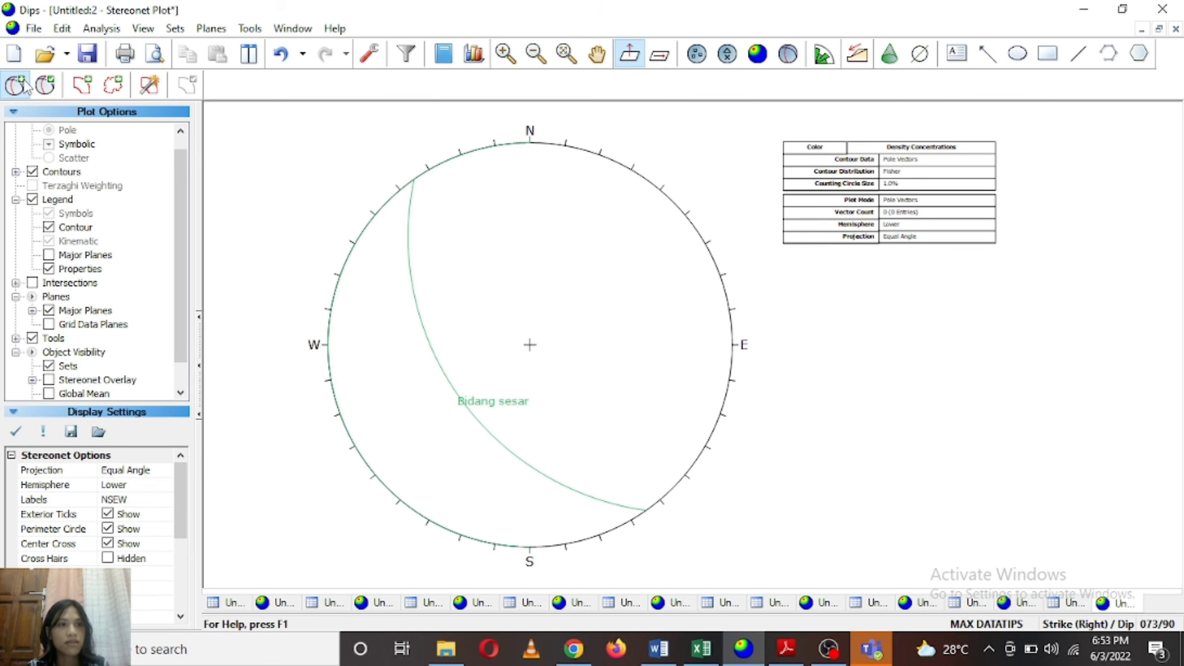
pyautogui.click(19, 83)
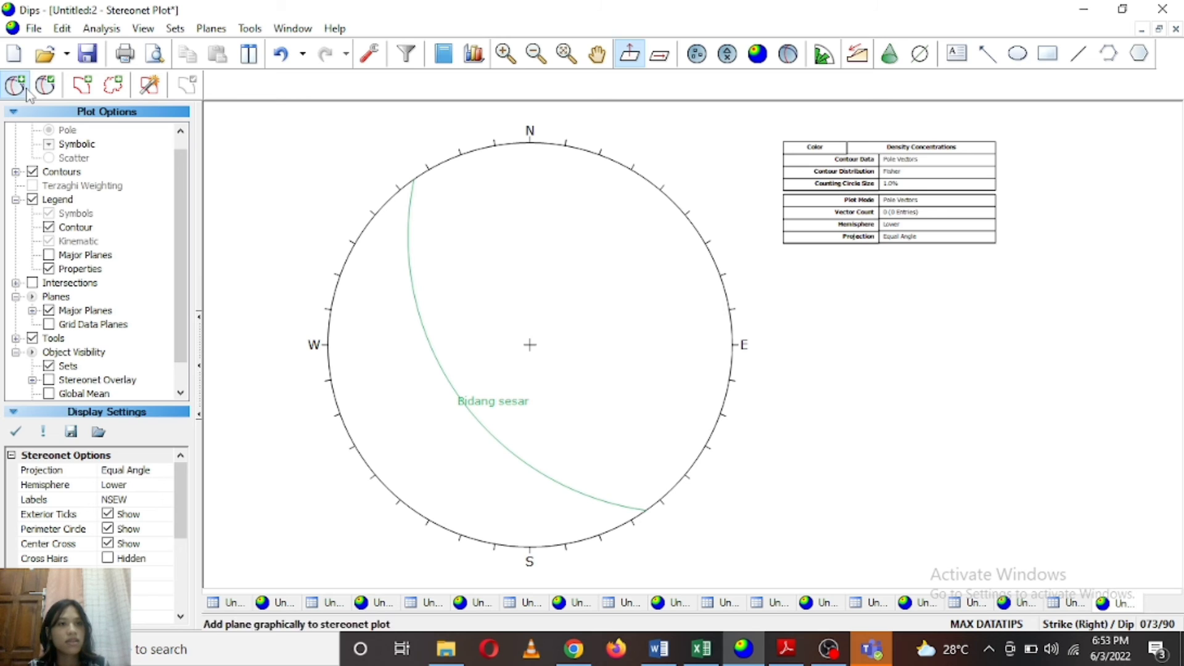
pyautogui.click(15, 87)
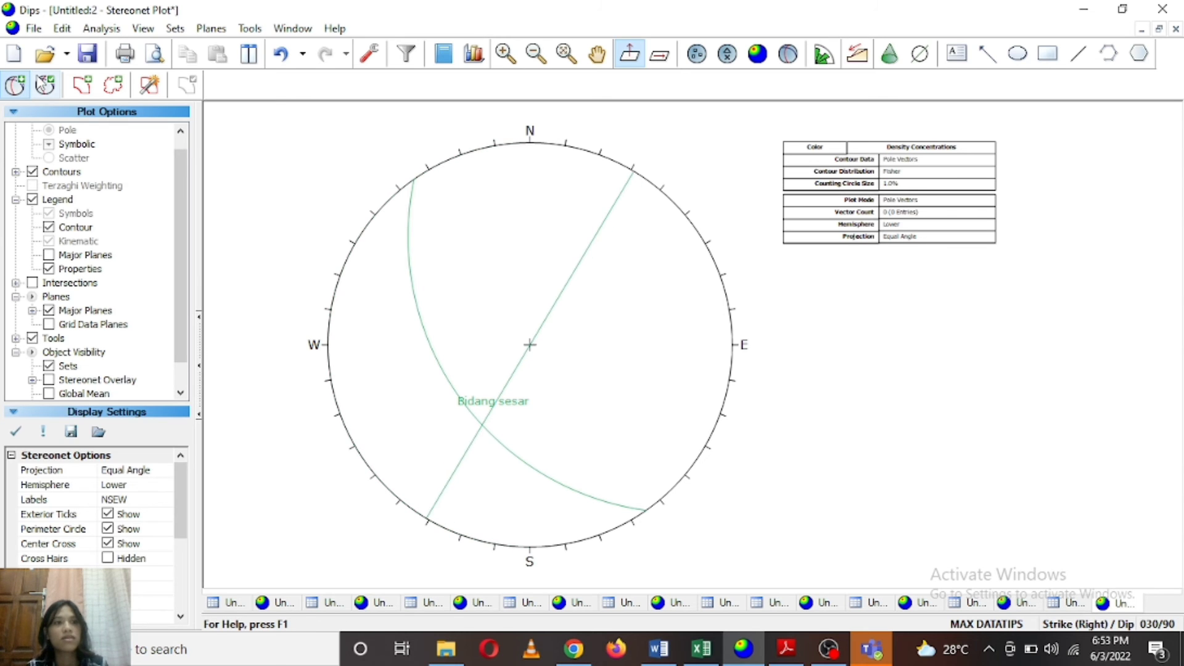
pyautogui.click(497, 285)
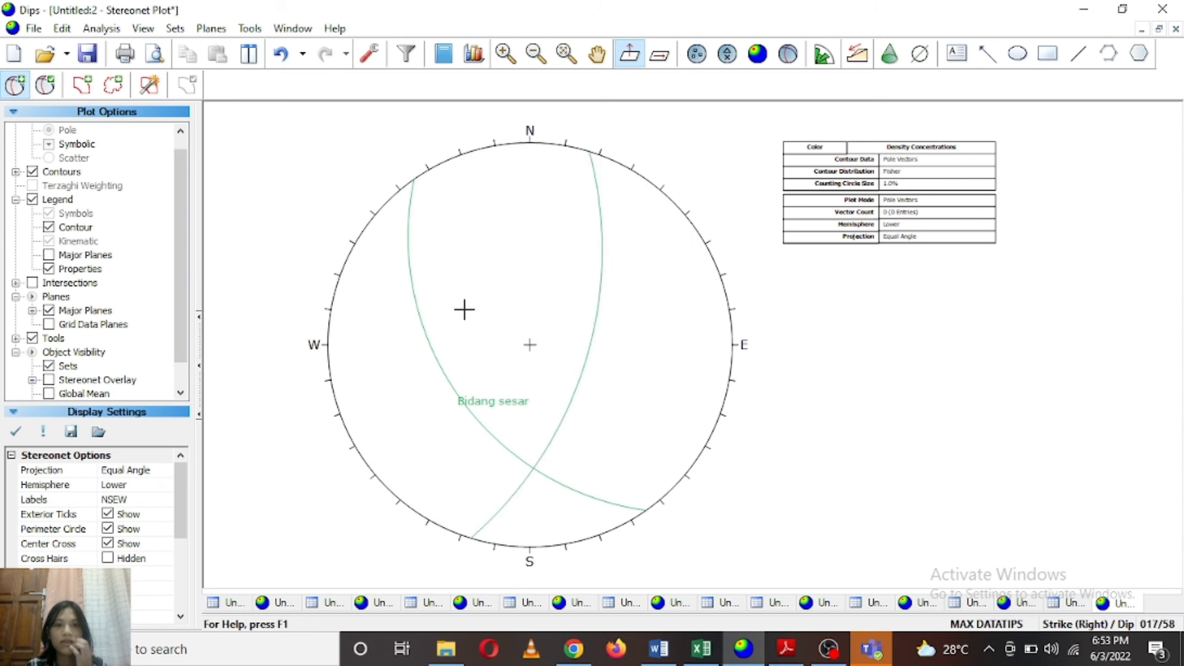
pyautogui.click(463, 288)
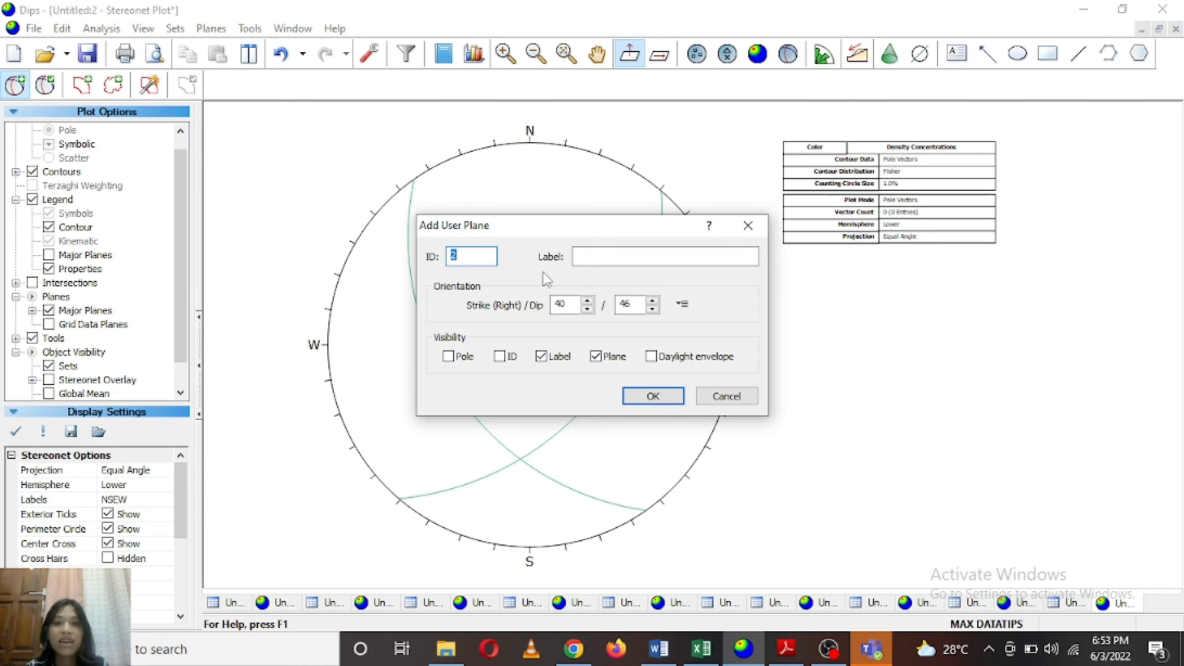
pyautogui.click(603, 261)
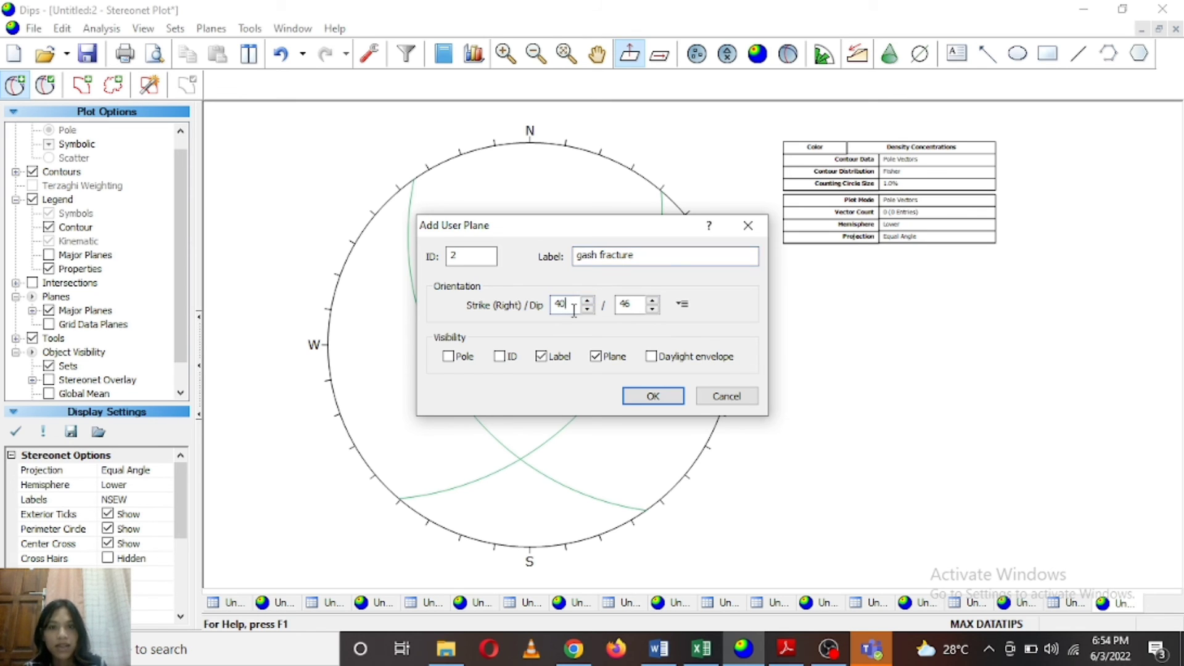
# Look up the gash fracture orientation in Excel, then add the plane in Dips with strike 35 and dip 41.
pyautogui.click(701, 649)
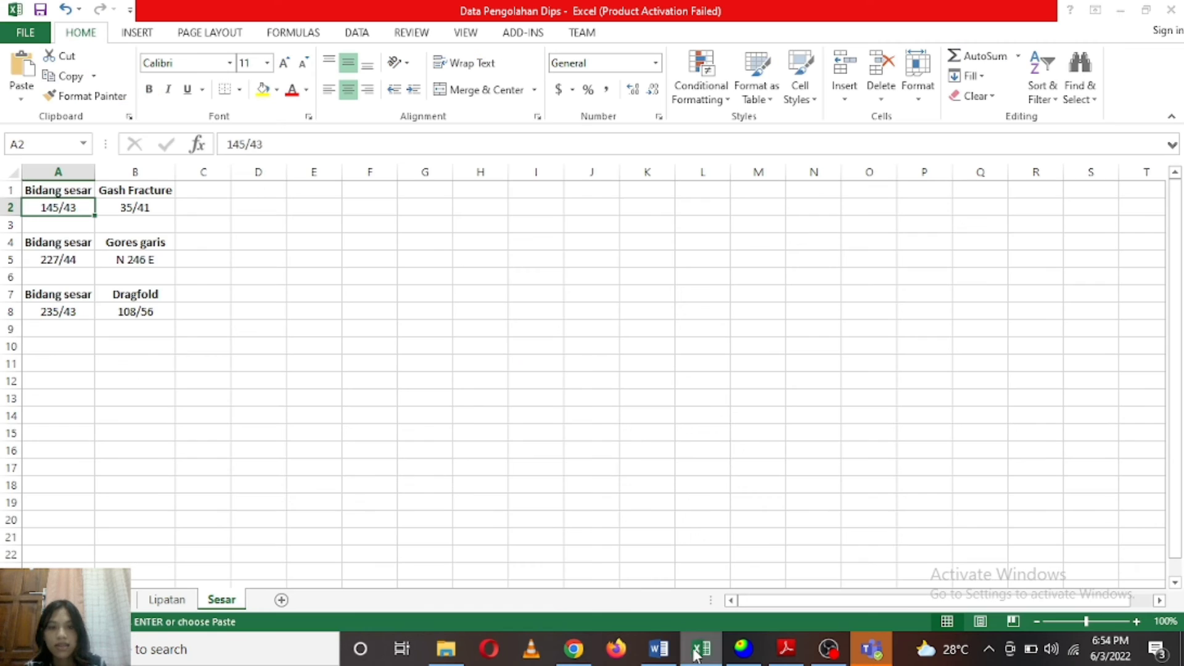
pyautogui.click(131, 207)
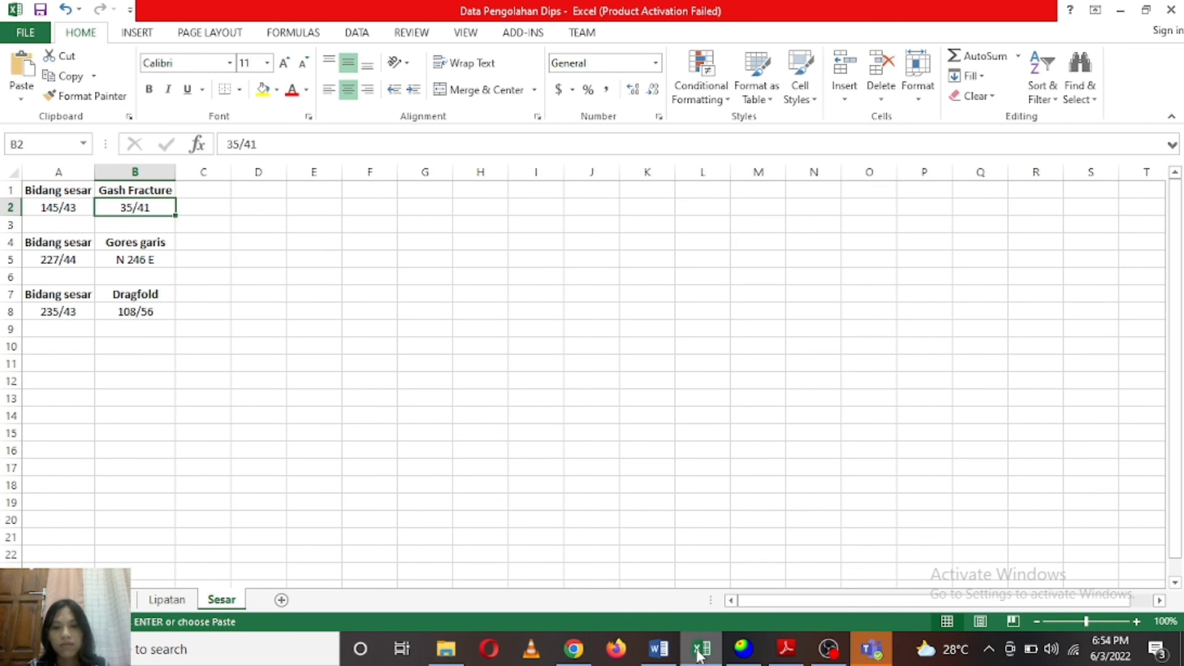
pyautogui.click(743, 649)
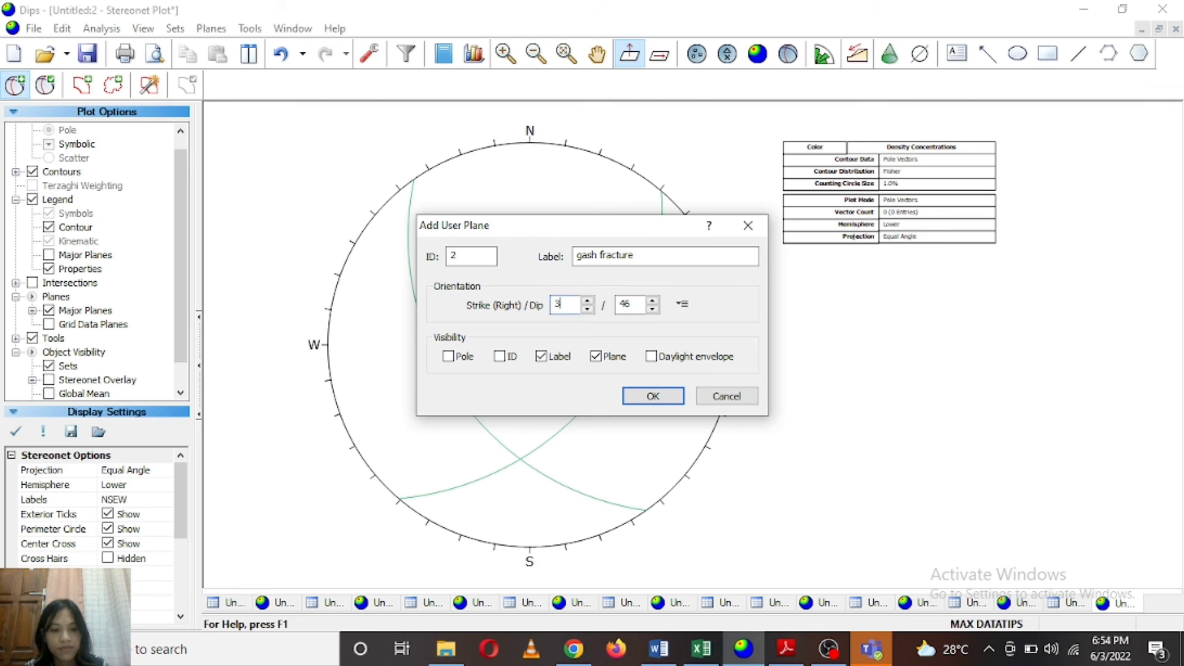
pyautogui.click(698, 649)
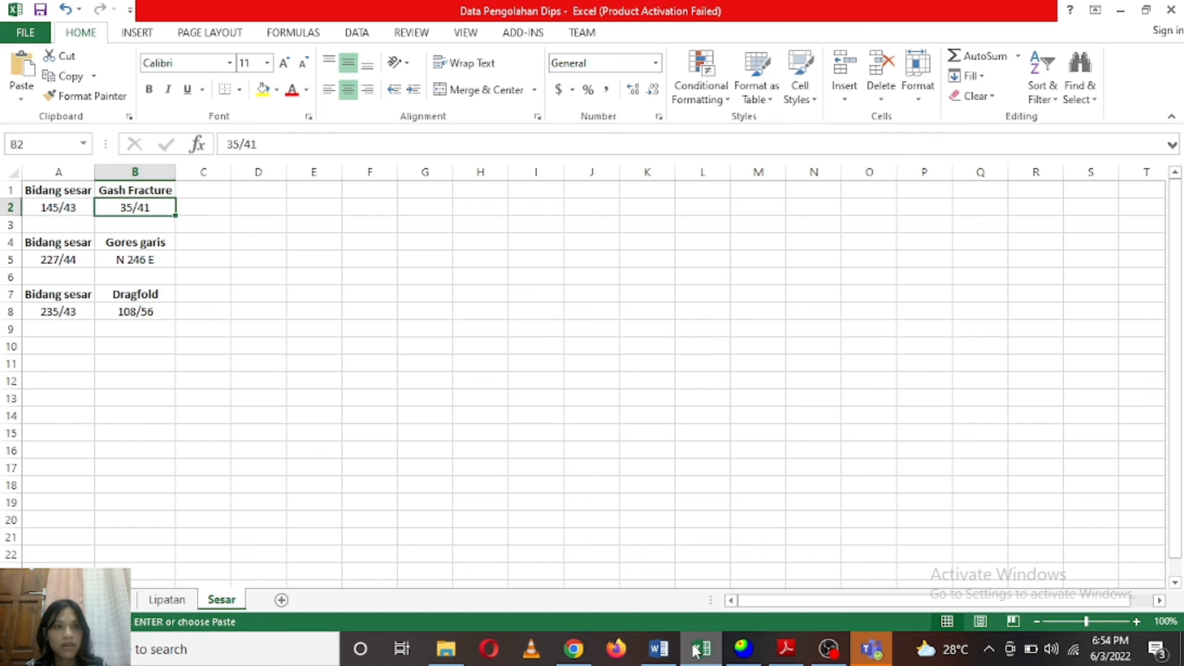
pyautogui.click(697, 650)
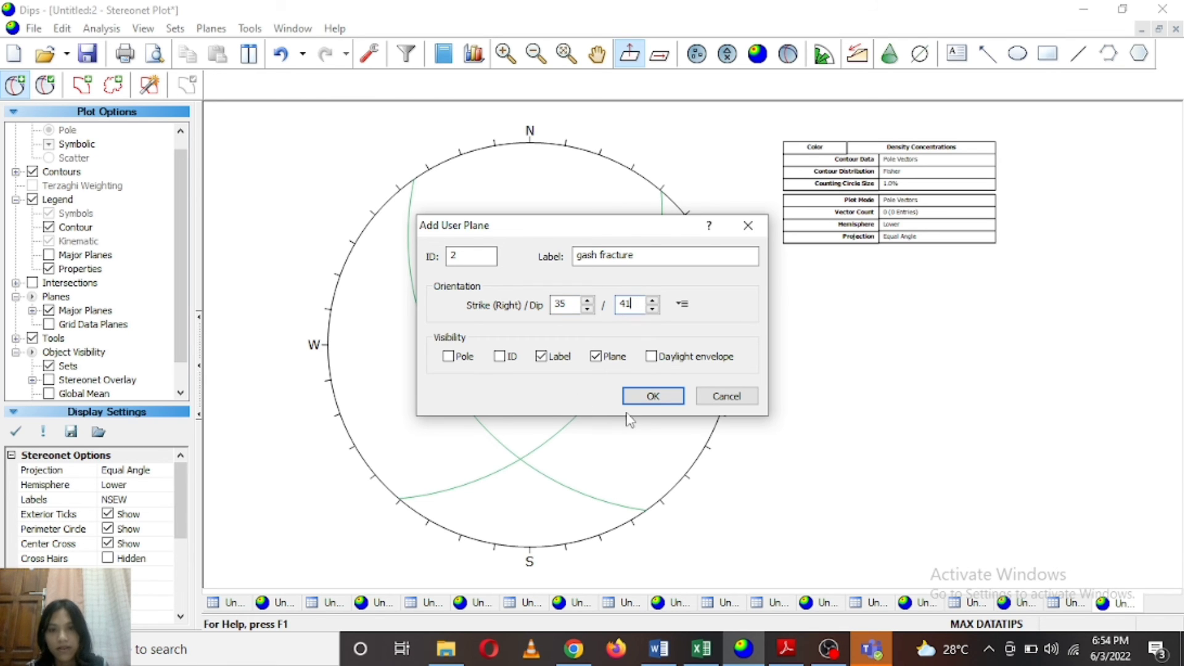
pyautogui.click(641, 398)
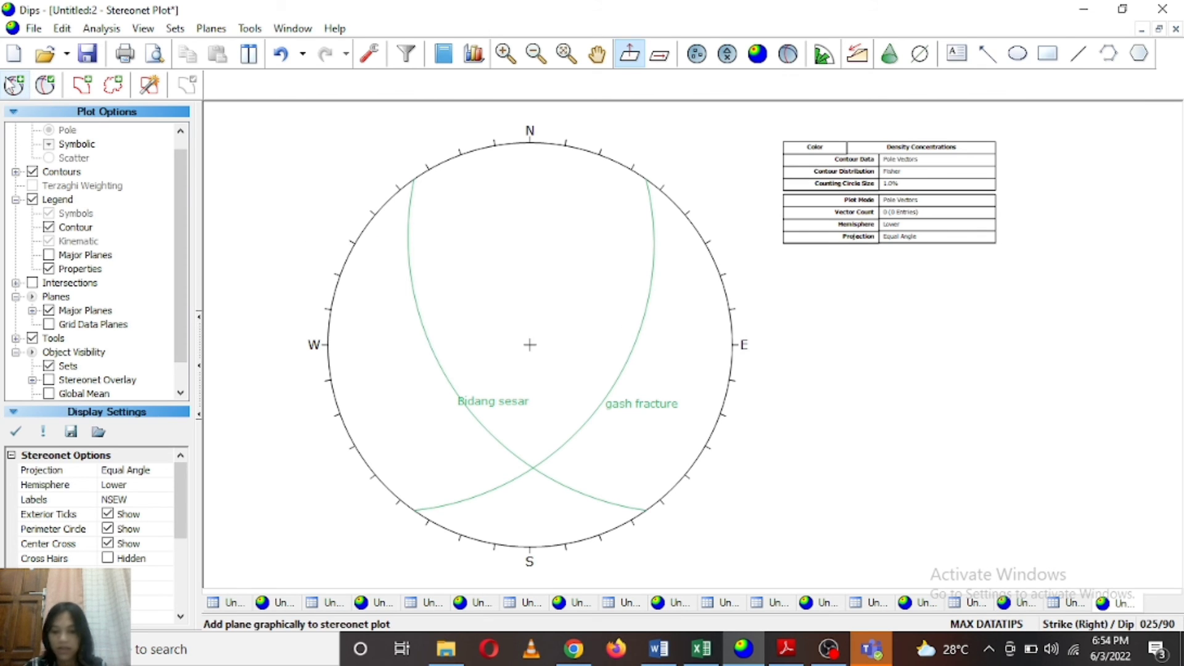
# Add a "sigma 2" user plane with its pole shown at the intersection of the Bidang sesar and gash fracture planes, about 269/63.
pyautogui.click(12, 86)
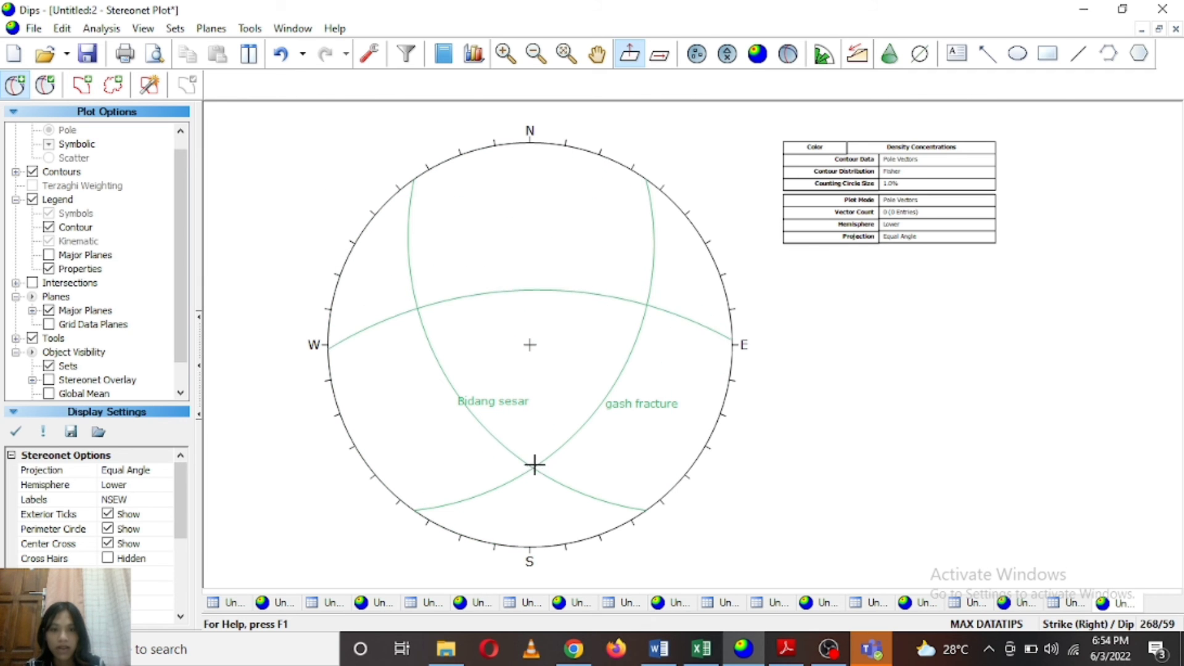
pyautogui.scroll(4, 534, 464)
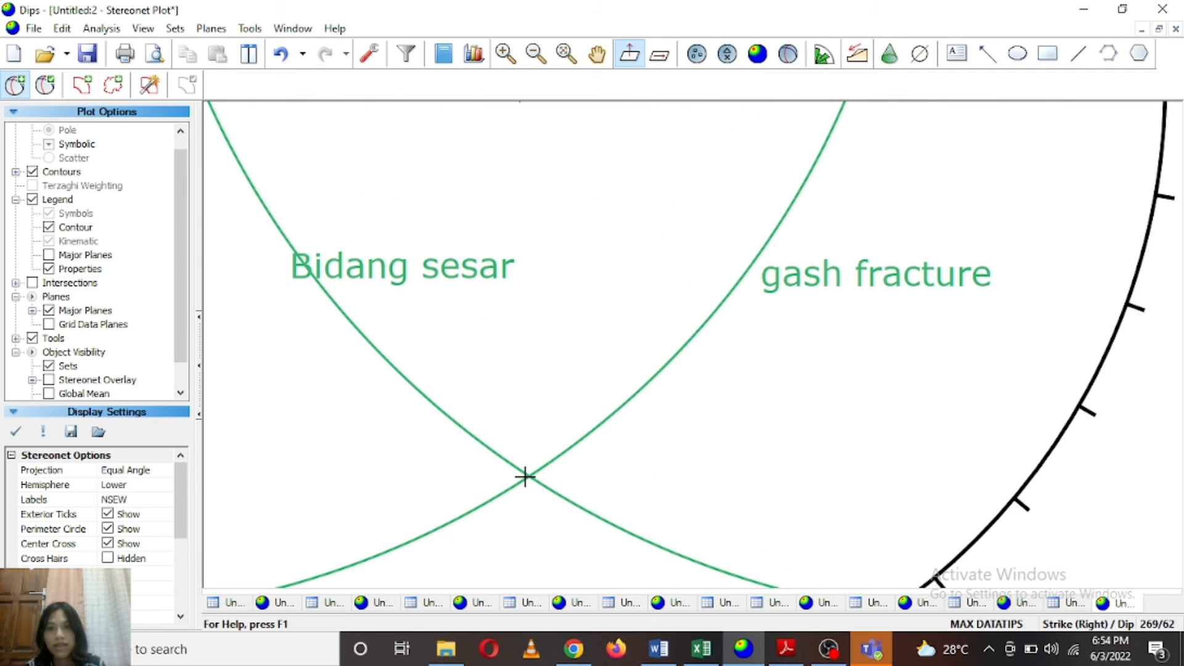
pyautogui.click(529, 474)
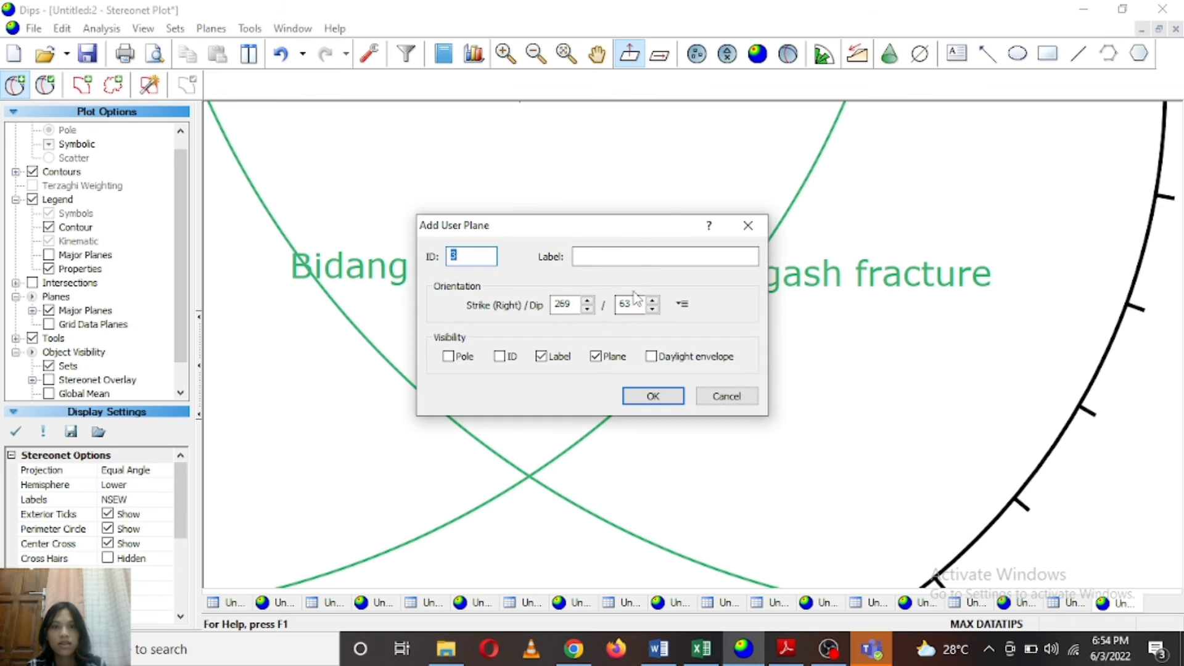
pyautogui.click(638, 259)
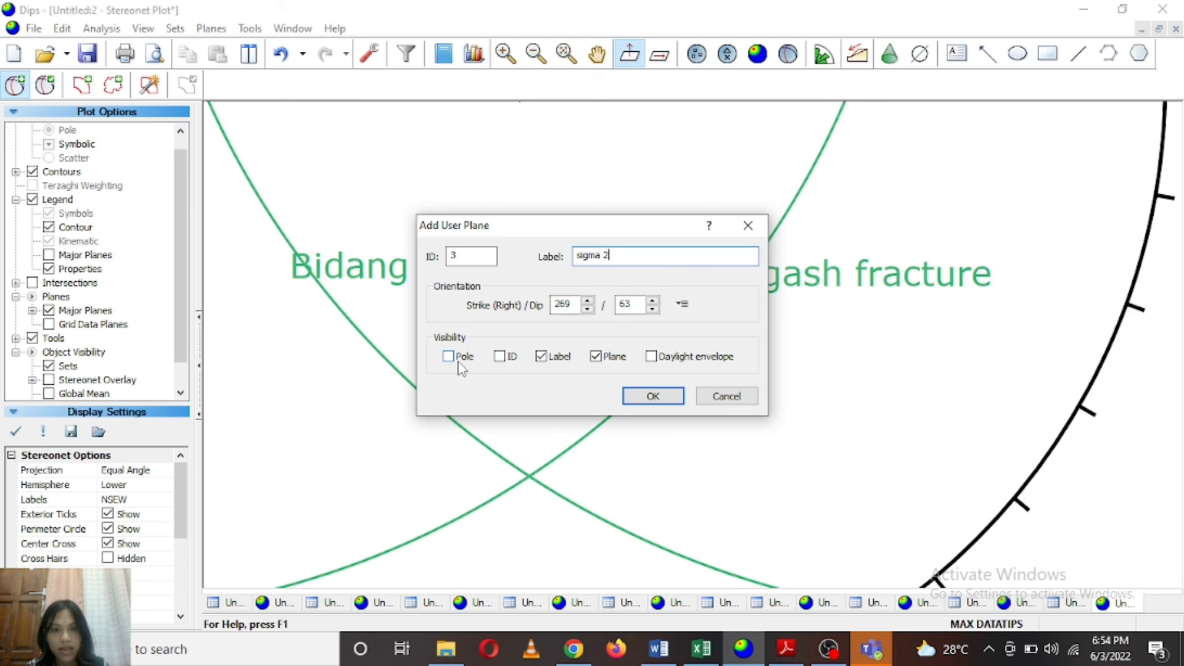
pyautogui.click(596, 355)
pyautogui.click(596, 356)
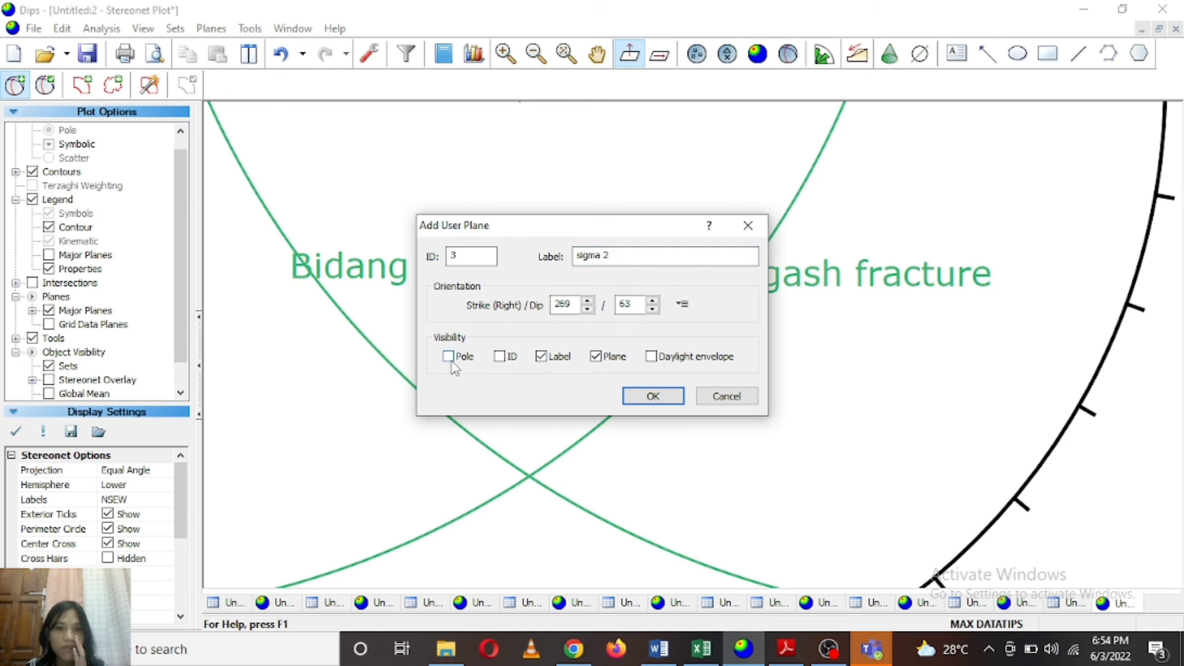
pyautogui.click(449, 357)
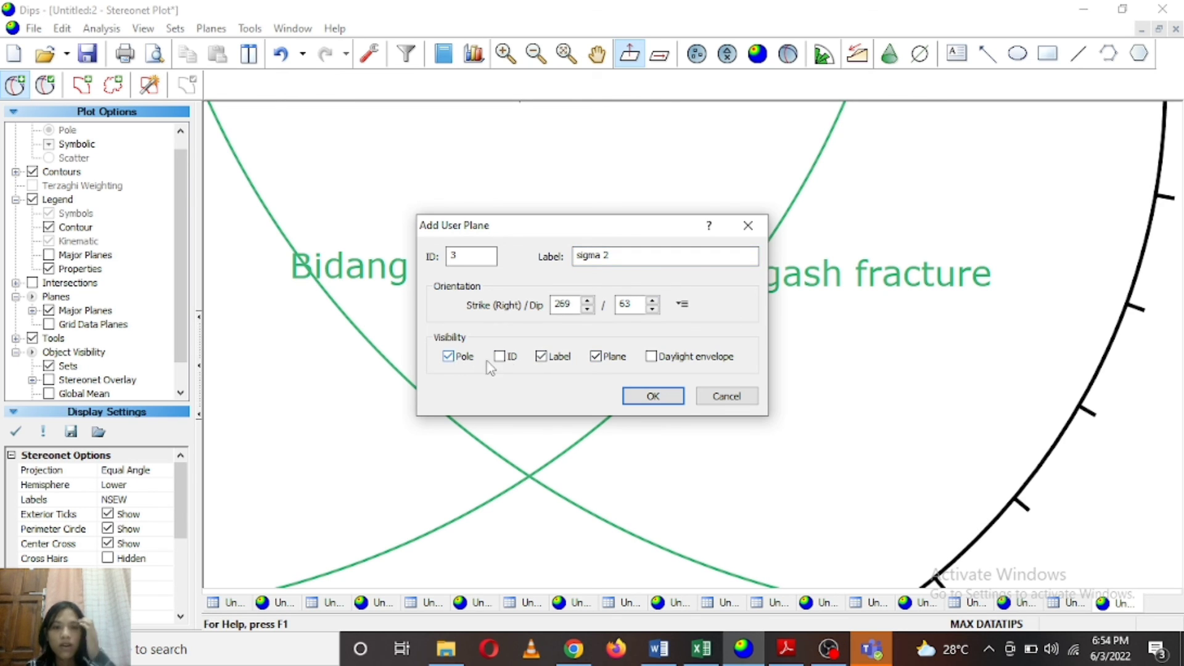
pyautogui.click(654, 399)
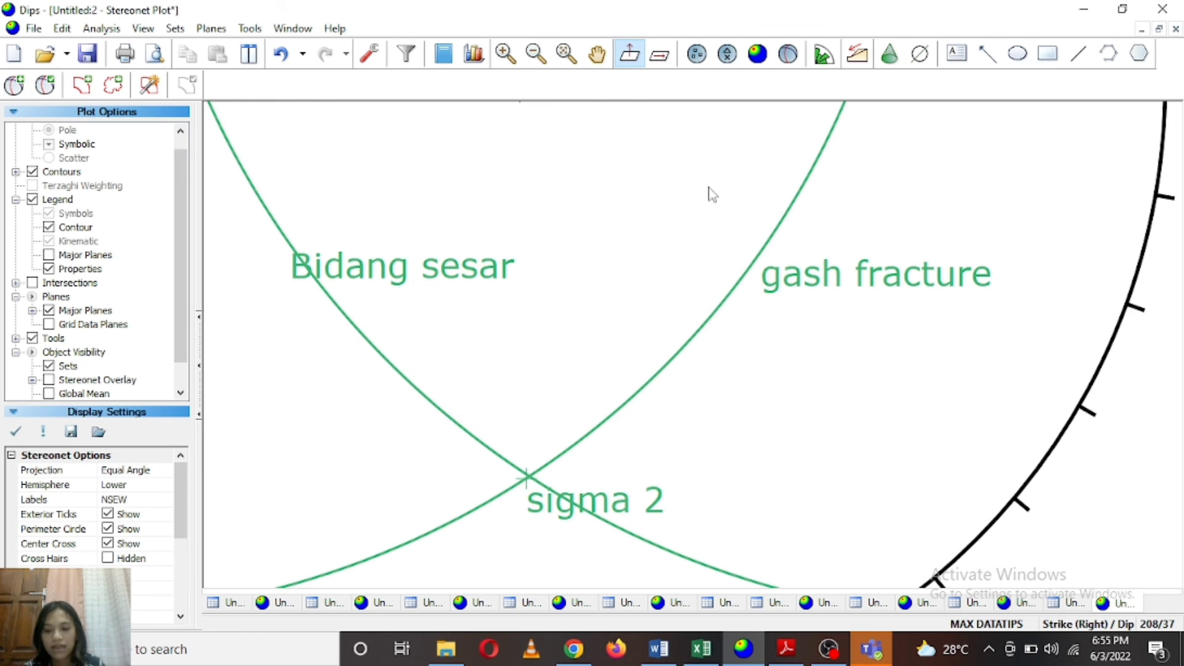
# Undo the addition of the sigma 2 user plane.
pyautogui.scroll(-3, 540, 287)
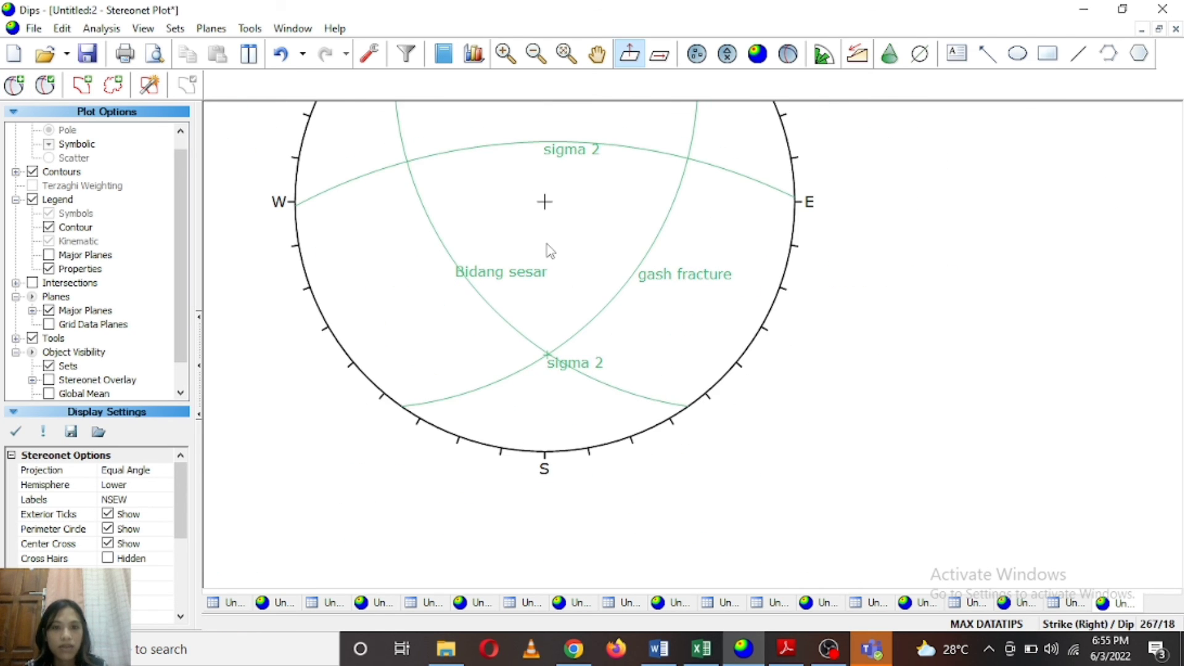
pyautogui.scroll(-1, 563, 206)
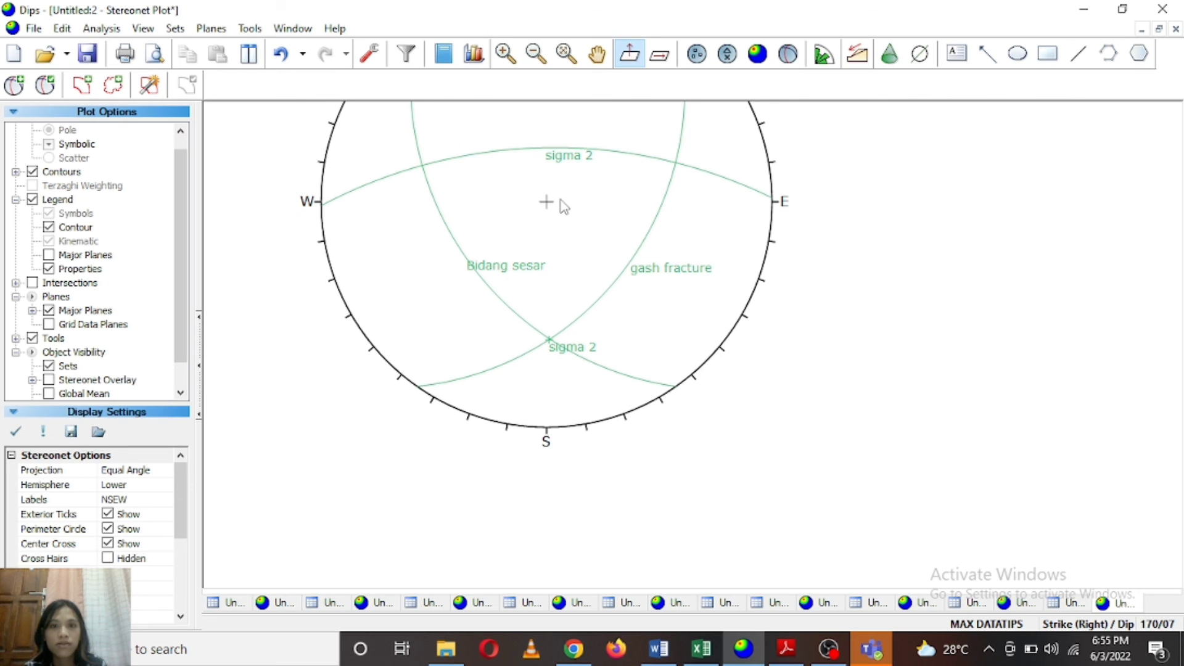
pyautogui.click(281, 54)
# Add an unlabelled user plane at 268/63 at the Bidang sesar and gash fracture intersection, with its pole shown and plane hidden.
pyautogui.scroll(1, 524, 278)
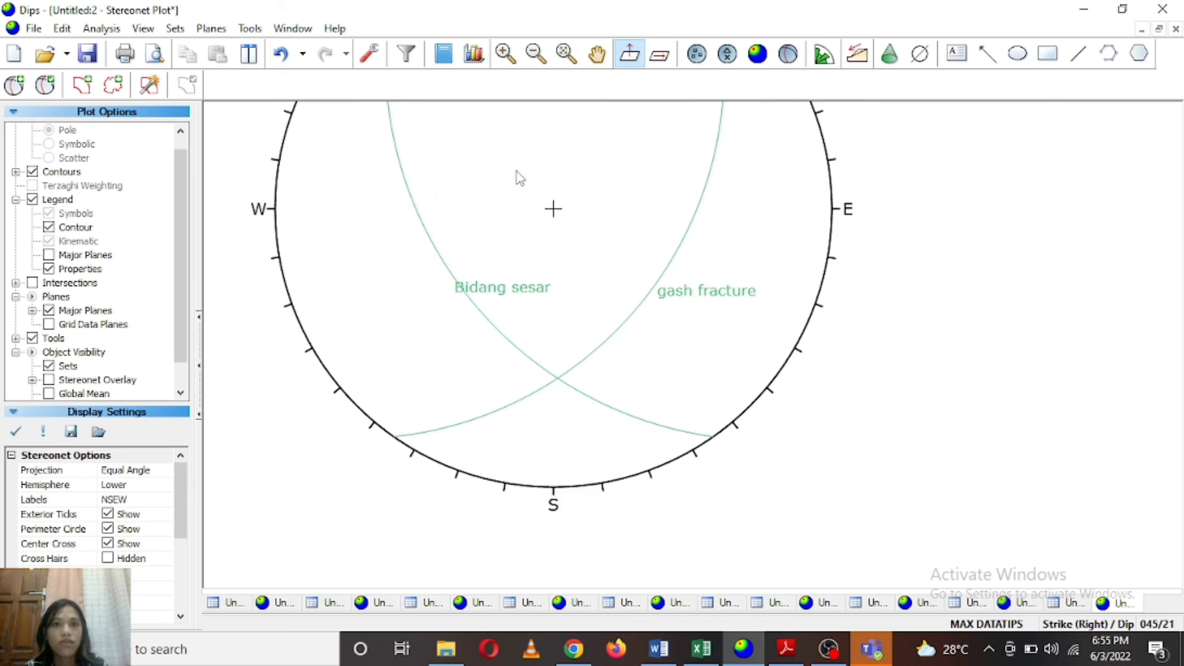
pyautogui.click(15, 85)
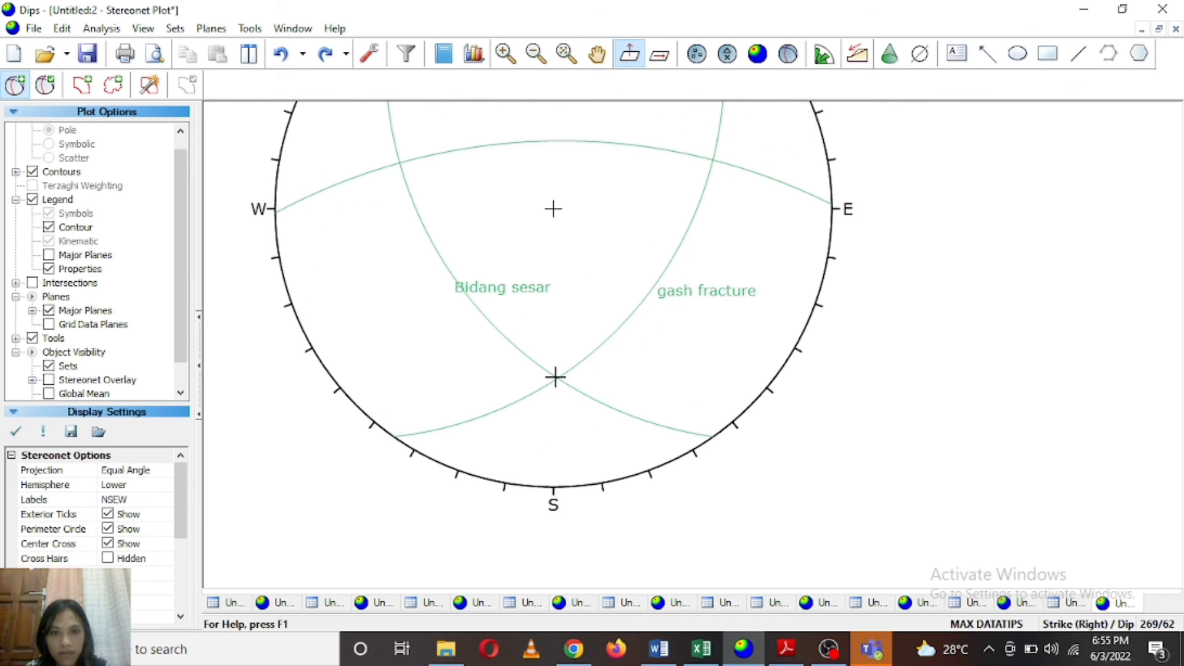
pyautogui.scroll(1, 555, 379)
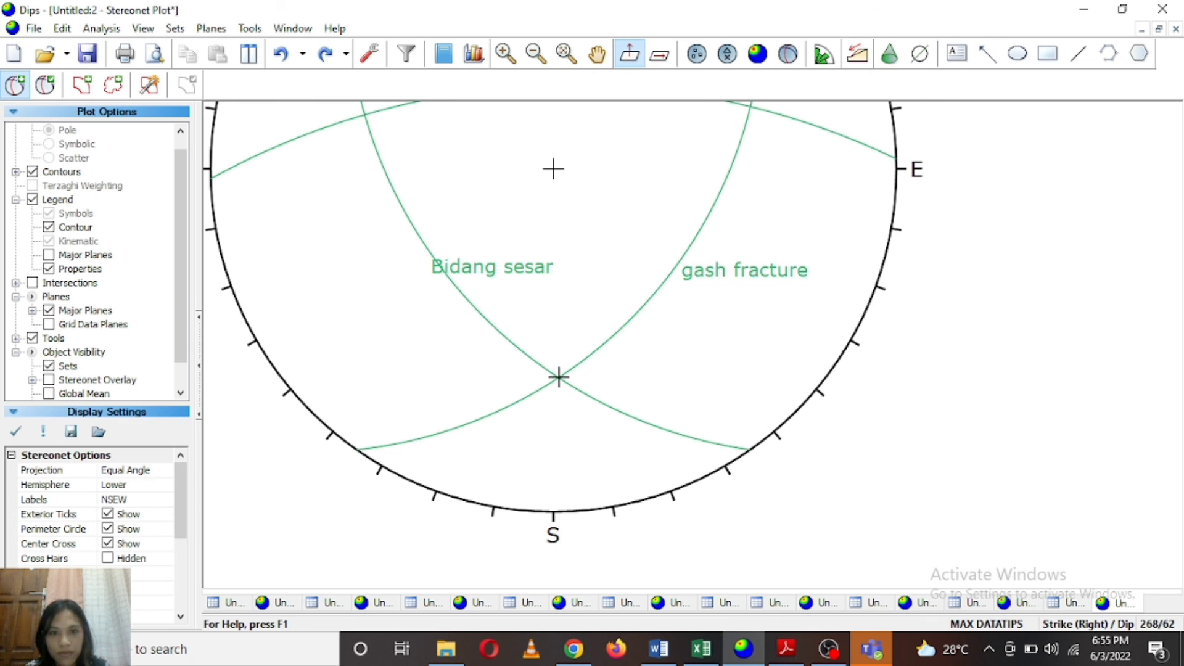
pyautogui.click(556, 380)
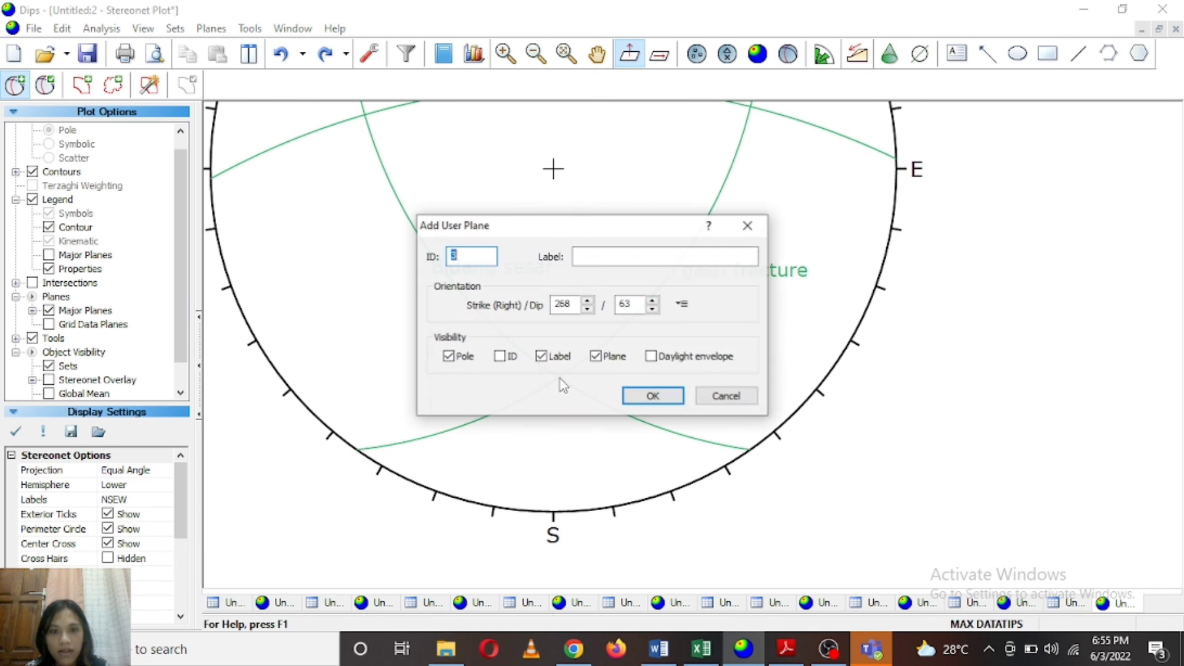
pyautogui.click(613, 360)
pyautogui.click(644, 396)
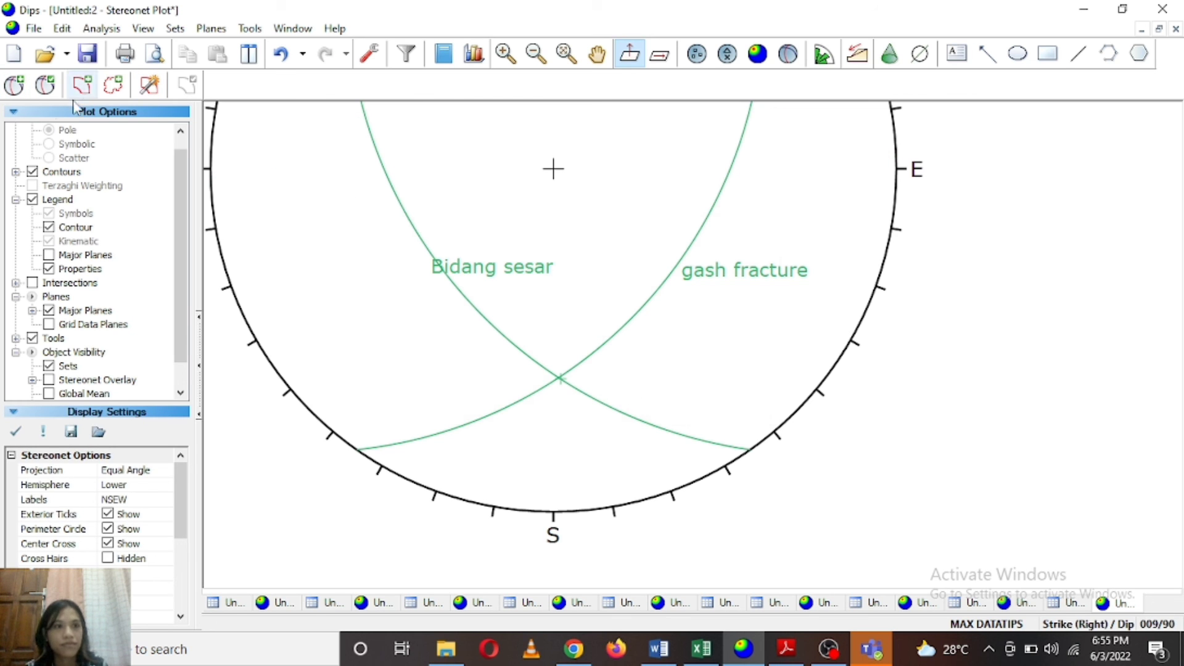
# Label the 268/63 user plane "sigma 2".
pyautogui.click(45, 84)
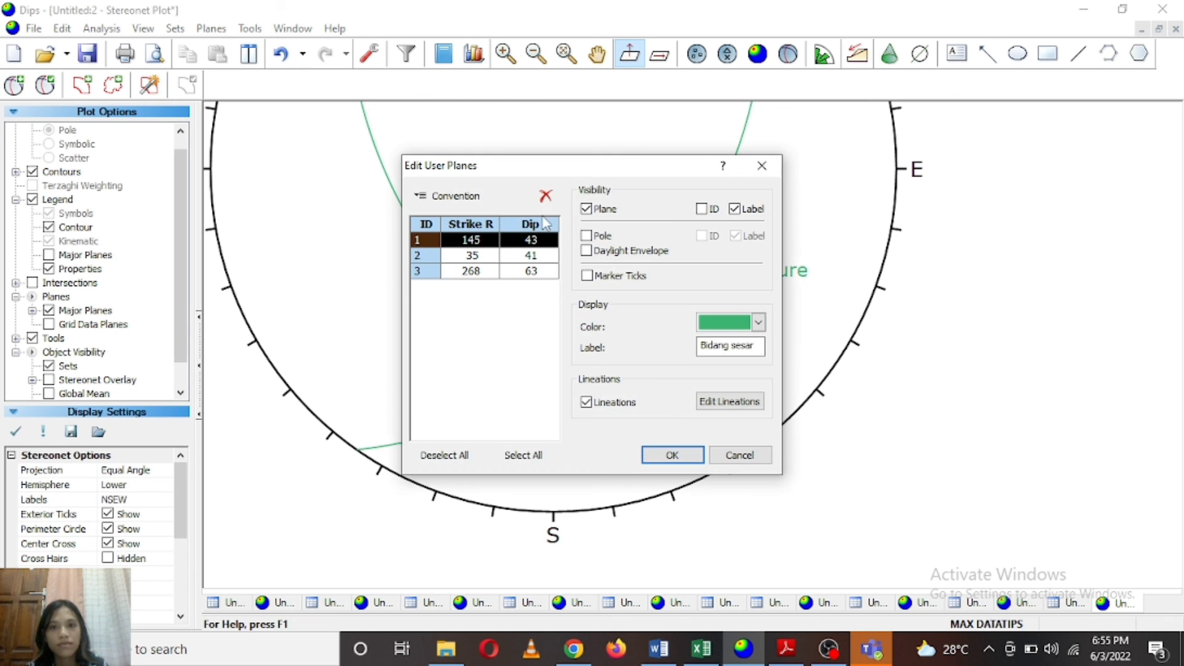
pyautogui.click(447, 273)
pyautogui.click(721, 349)
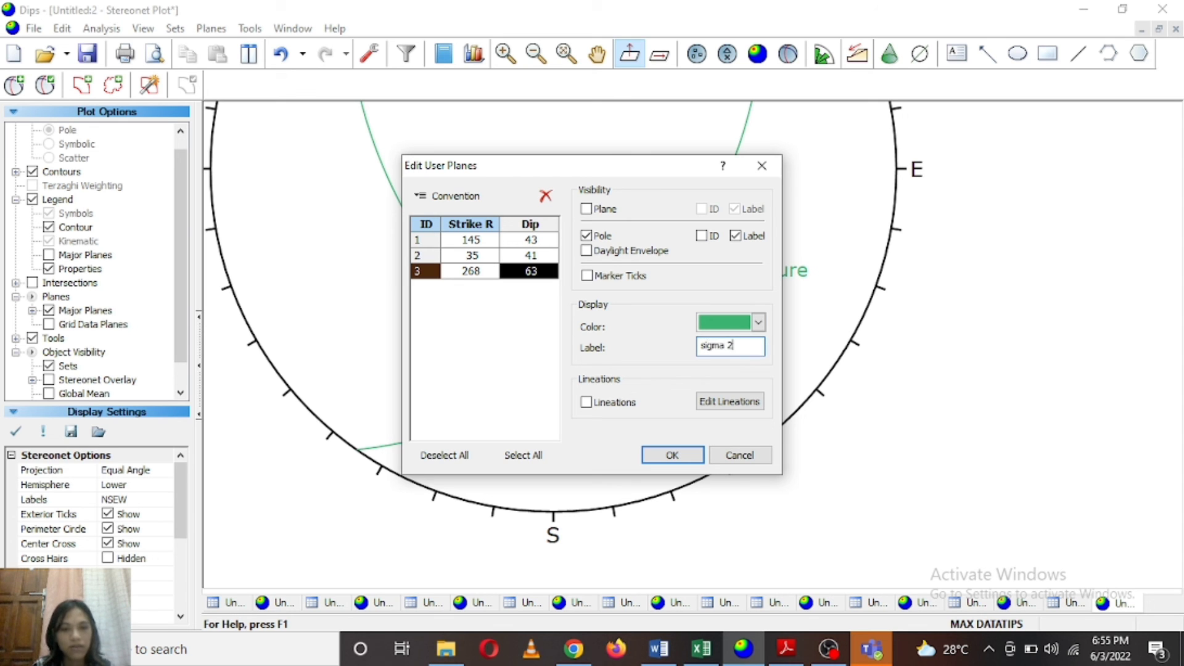
pyautogui.click(672, 454)
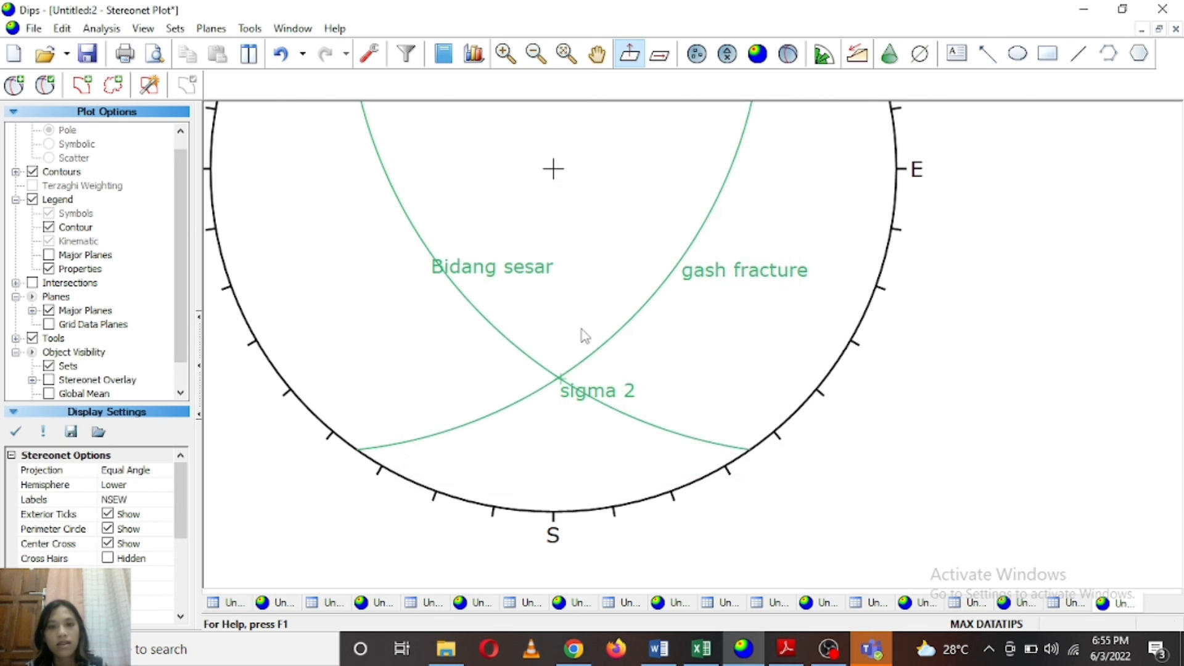
# Add a "bidang bantu" user plane at 268/63 on the sigma 2 point, with its pole hidden and plane and label shown.
pyautogui.scroll(-1, 583, 330)
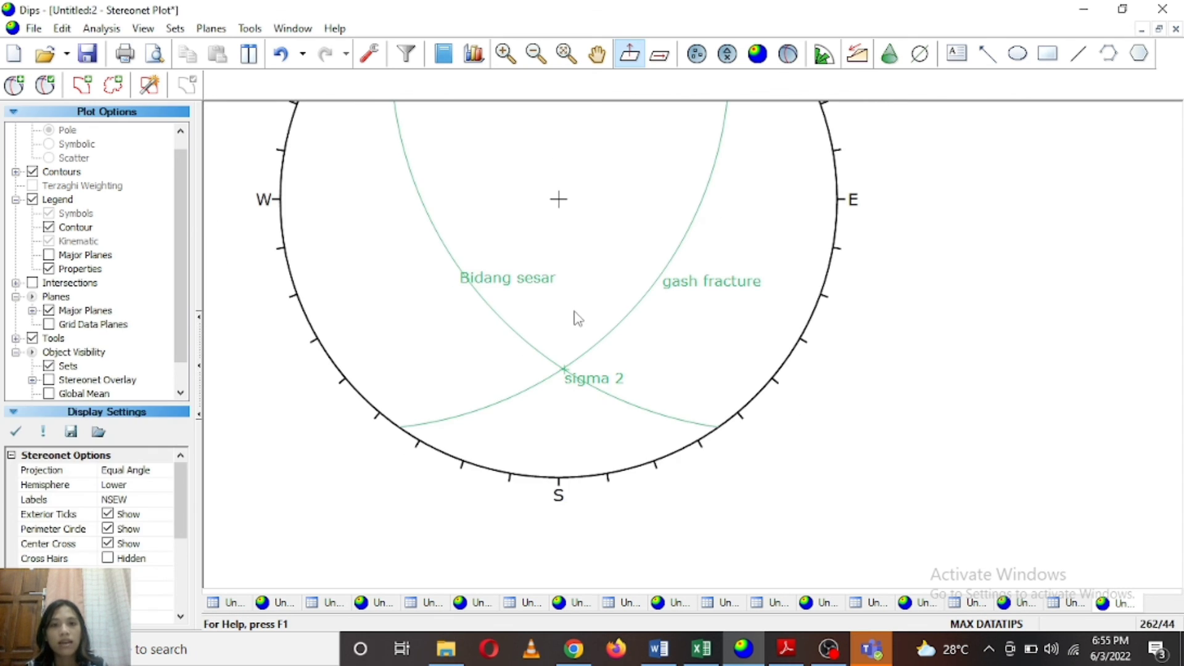
pyautogui.click(596, 53)
pyautogui.moveTo(594, 298); pyautogui.dragTo(586, 389)
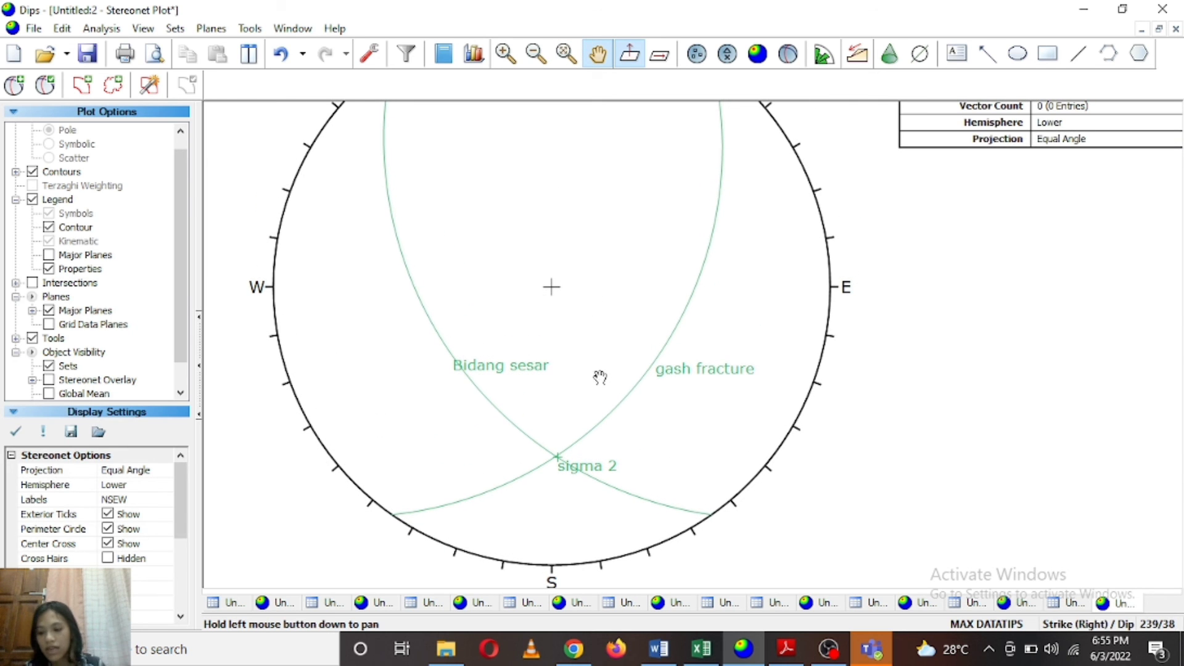
pyautogui.click(17, 88)
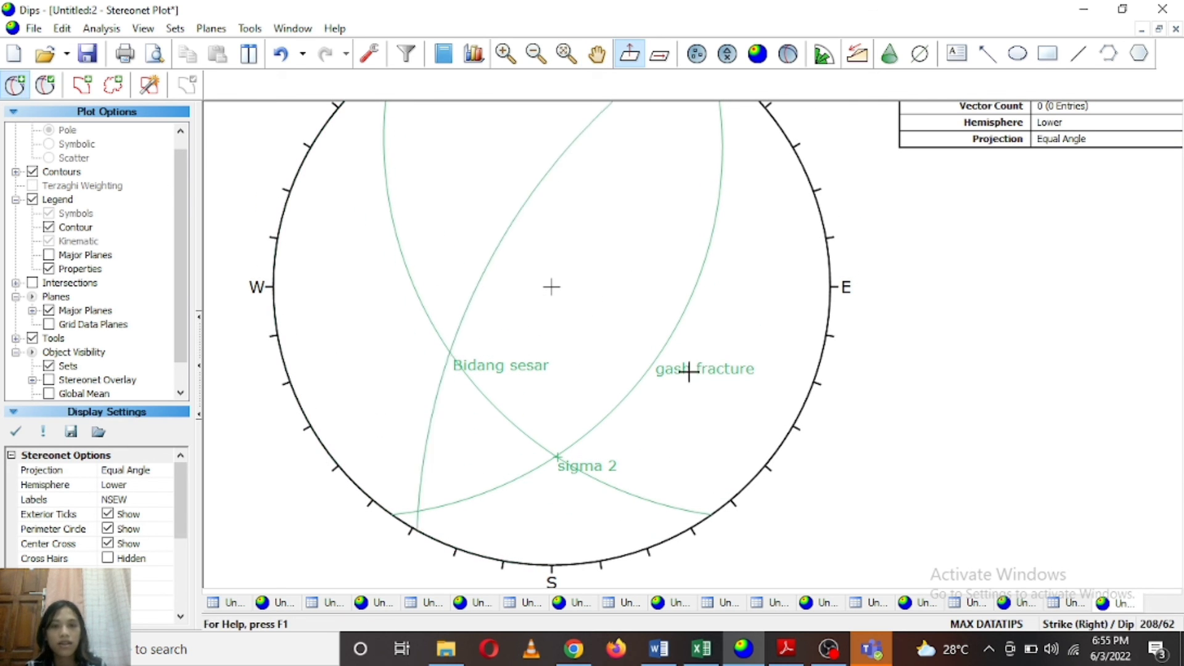
pyautogui.scroll(2, 557, 450)
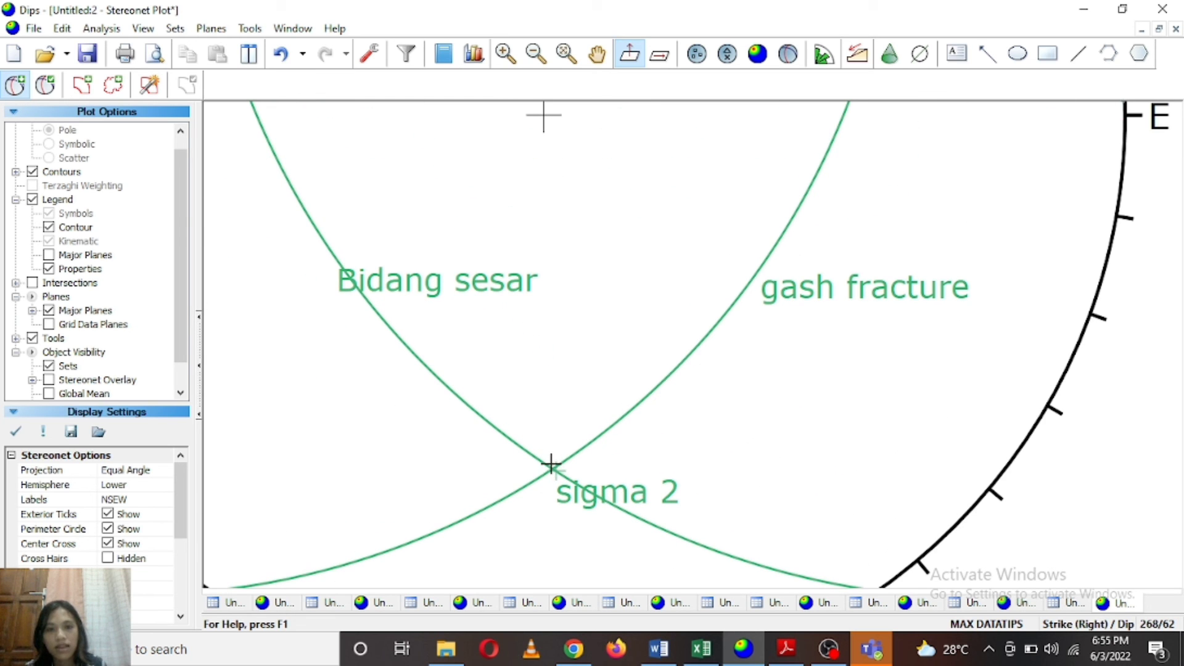
pyautogui.click(553, 468)
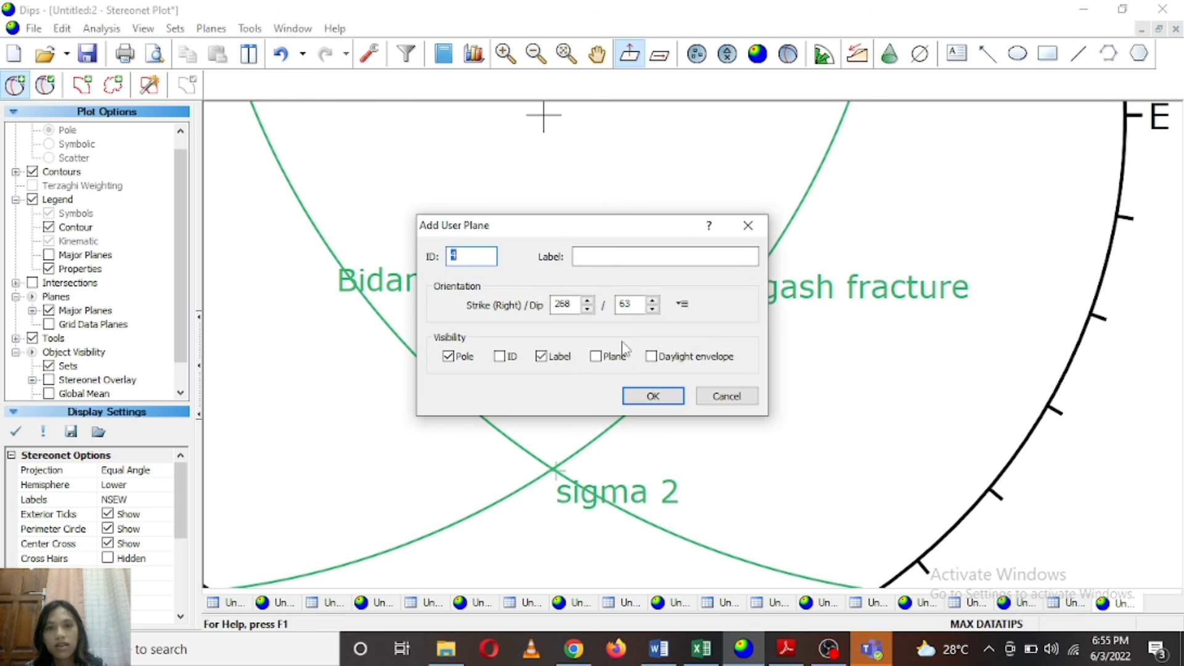
pyautogui.click(610, 254)
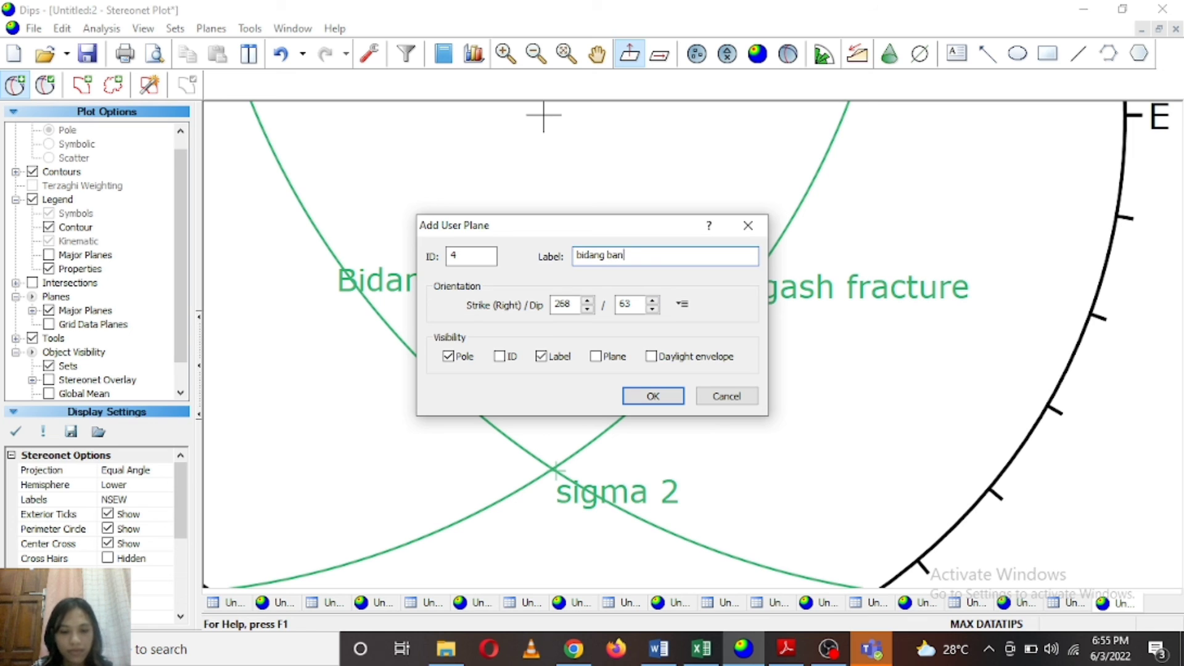
pyautogui.click(454, 357)
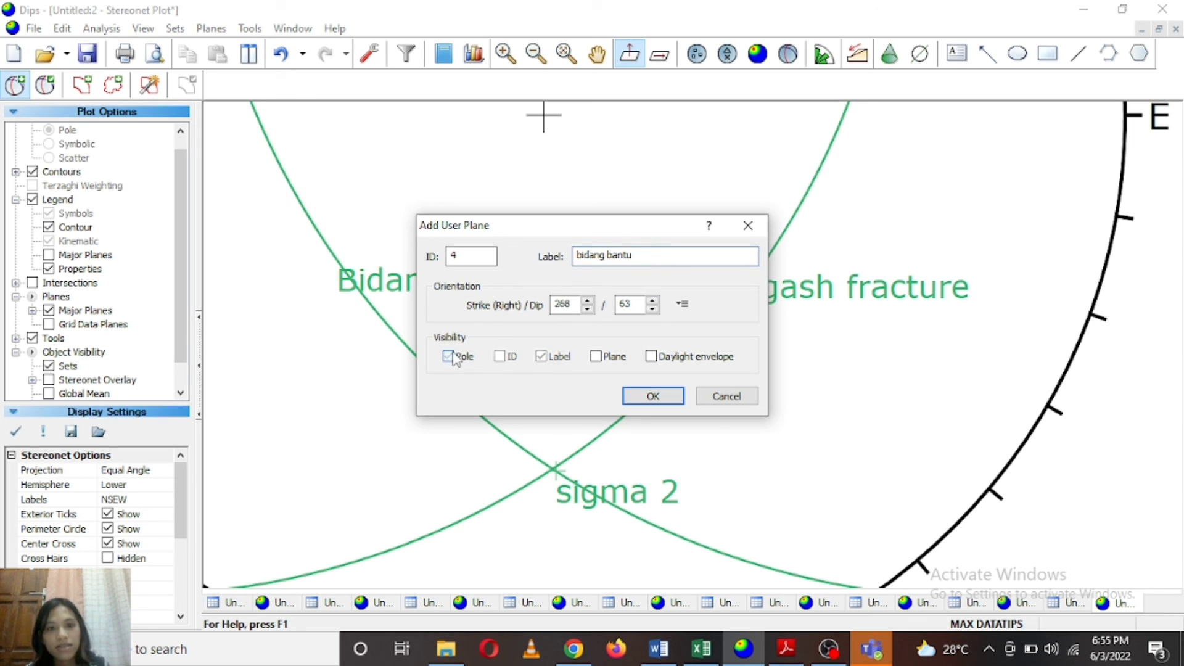
pyautogui.click(604, 357)
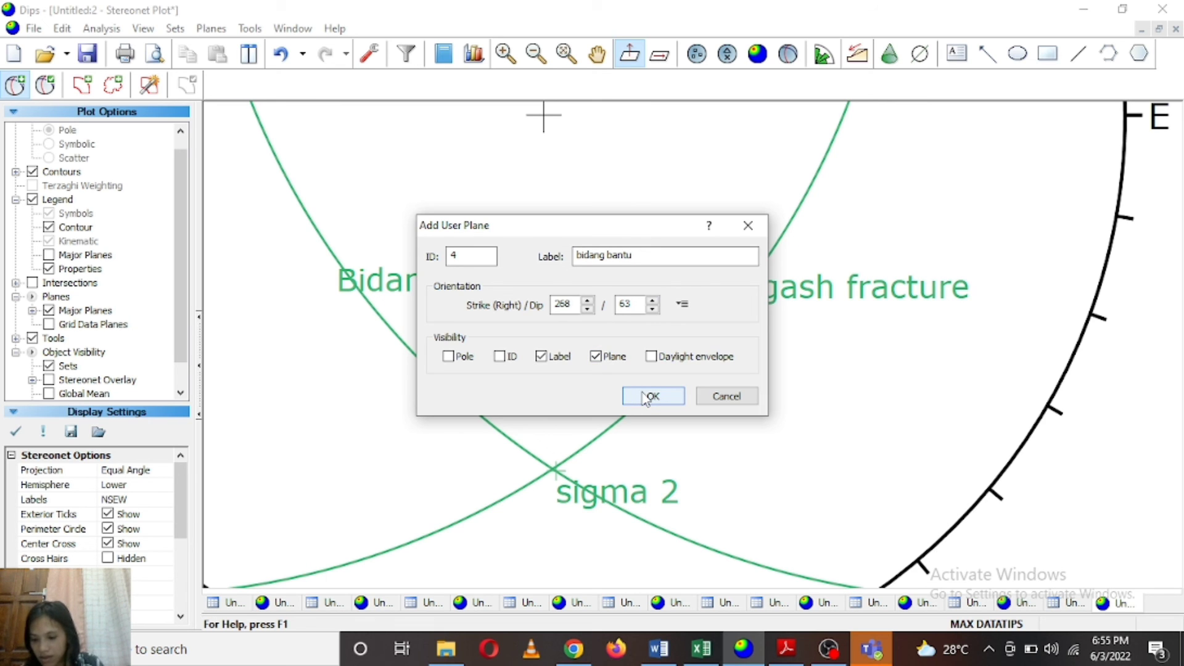
pyautogui.click(644, 398)
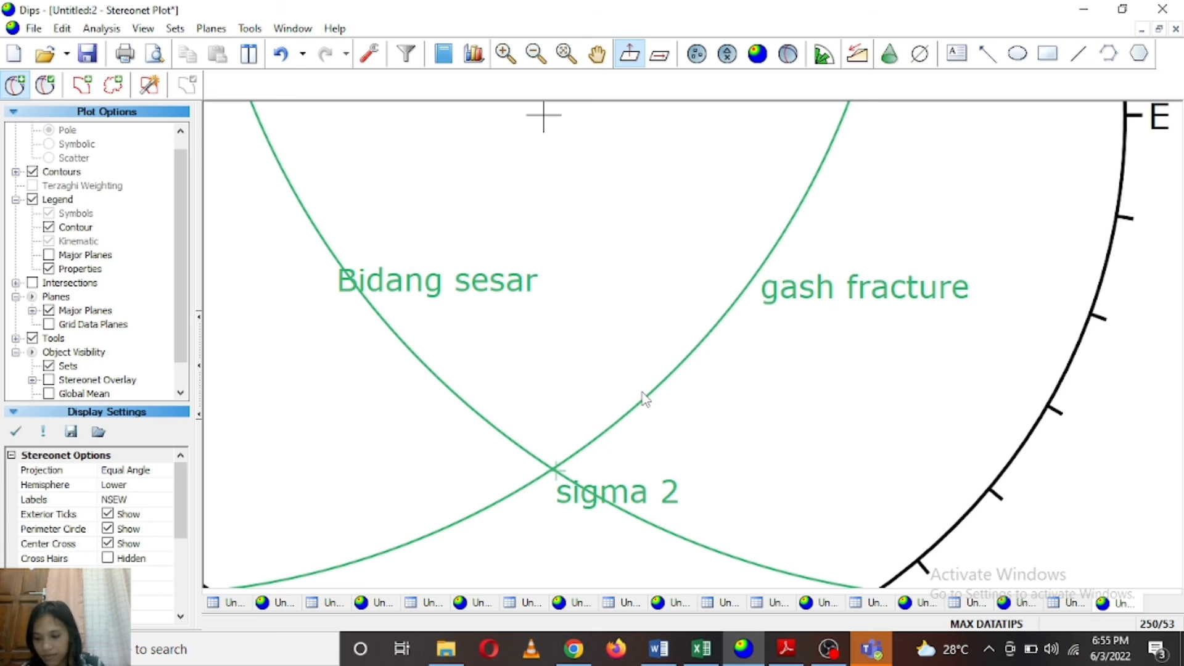
pyautogui.scroll(-3, 629, 343)
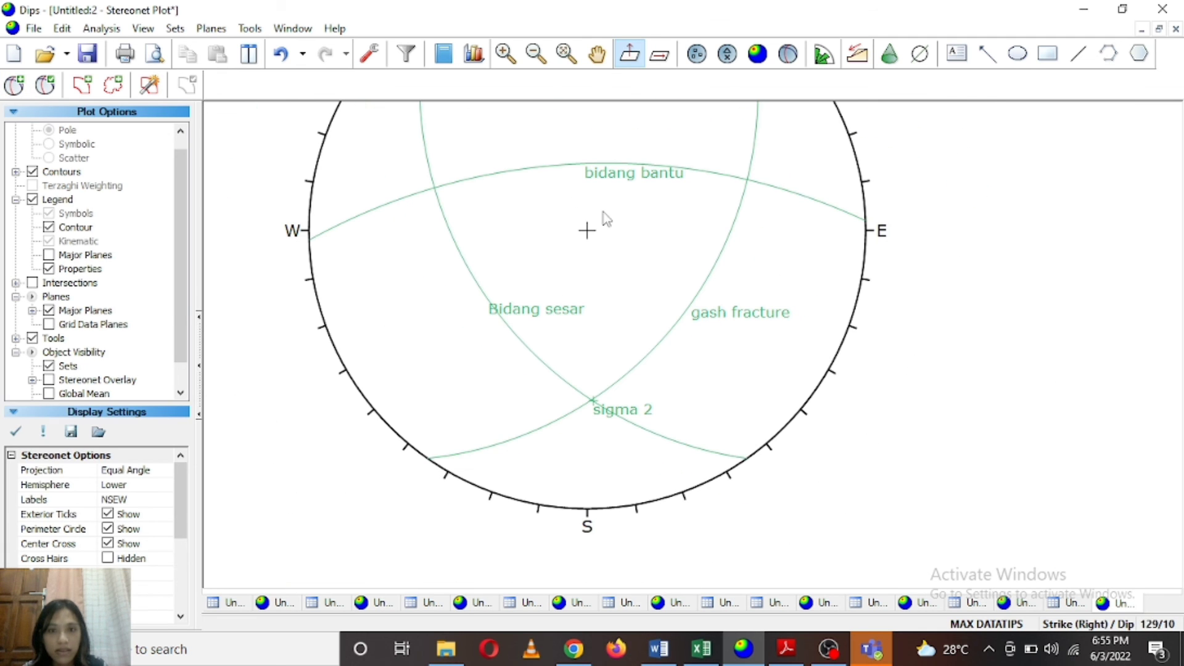
pyautogui.click(596, 54)
pyautogui.moveTo(652, 216); pyautogui.dragTo(642, 272)
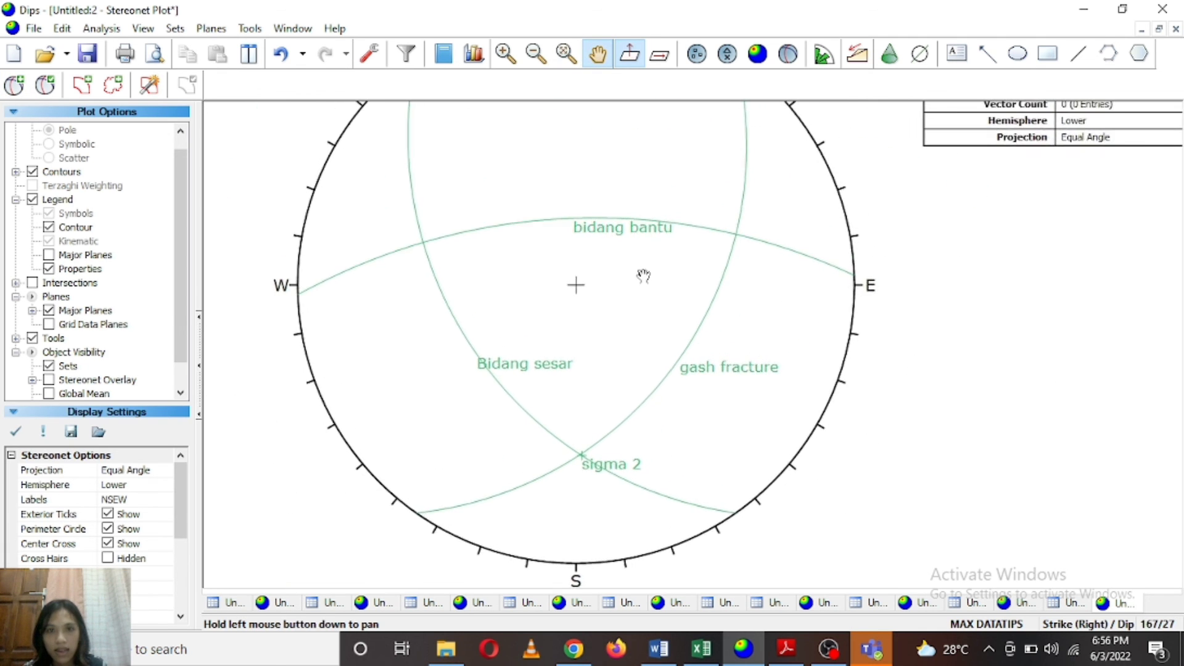
pyautogui.scroll(-1, 640, 269)
pyautogui.moveTo(611, 228); pyautogui.dragTo(611, 269)
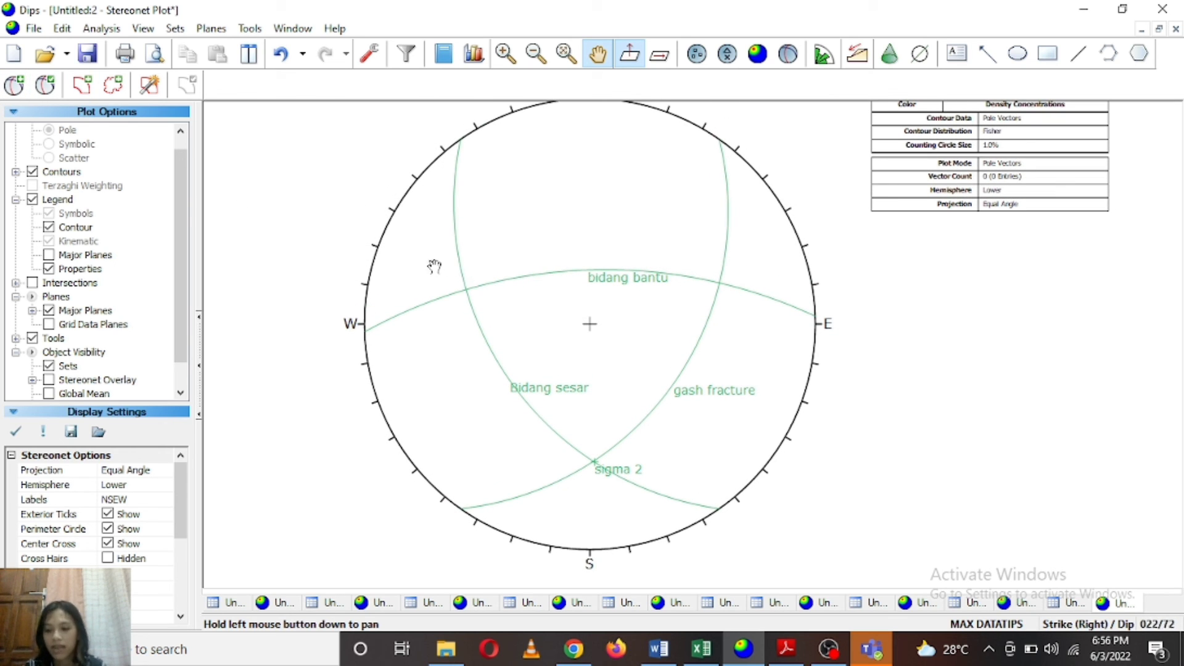
pyautogui.click(14, 84)
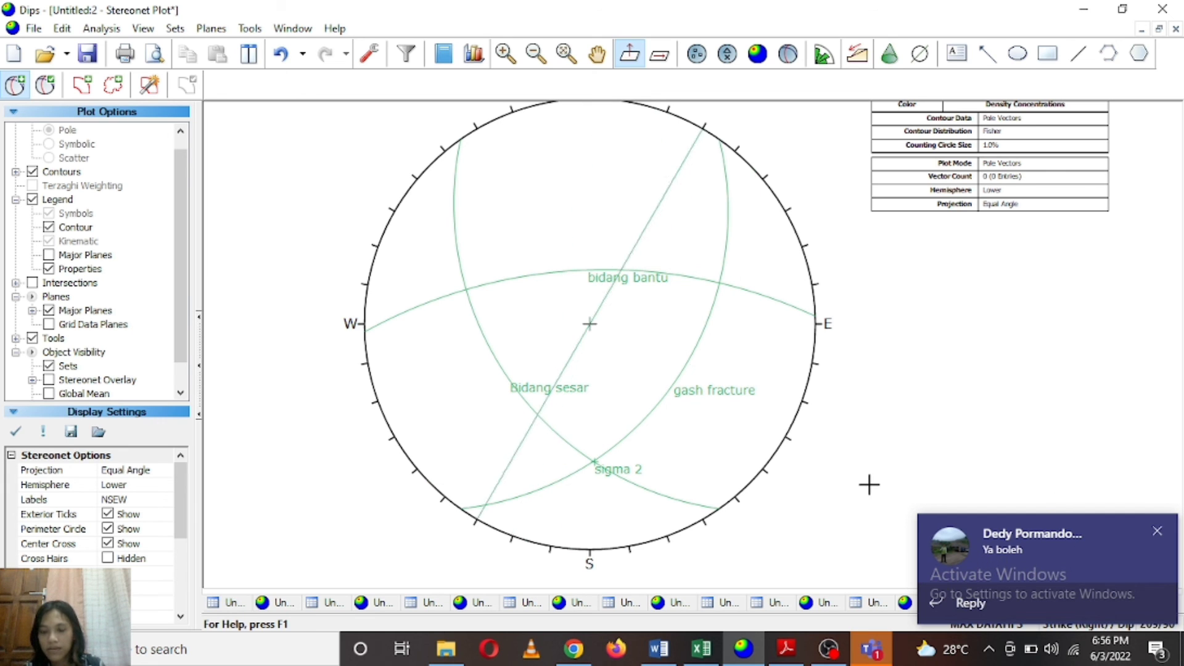
pyautogui.click(1158, 533)
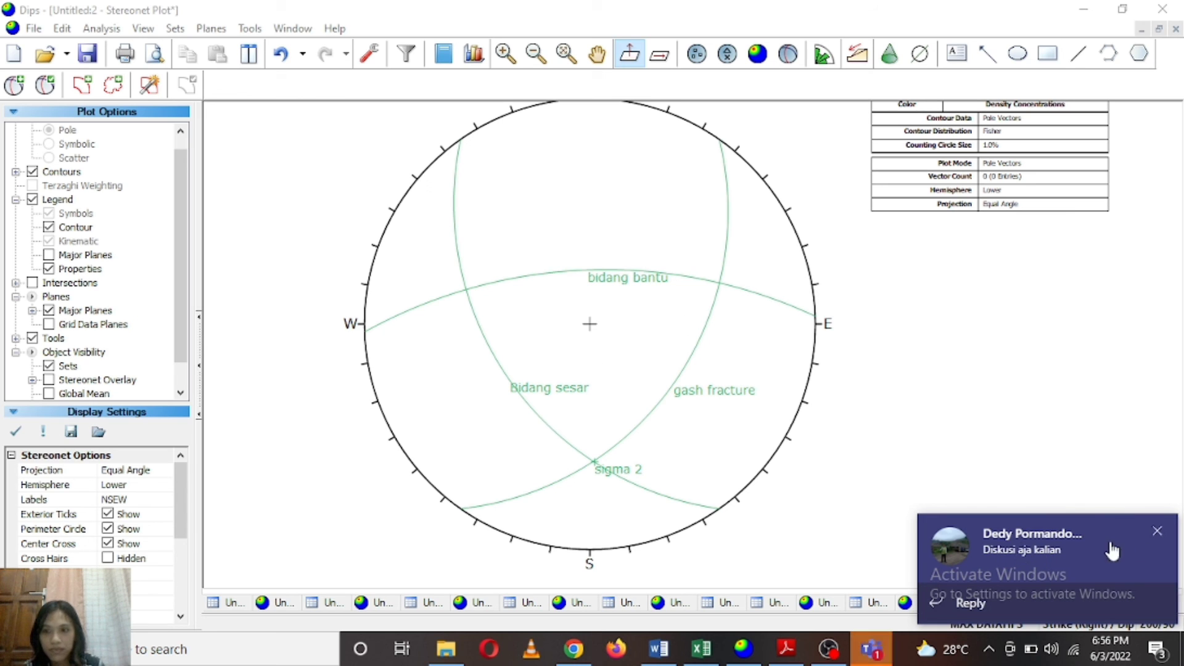
pyautogui.click(1156, 531)
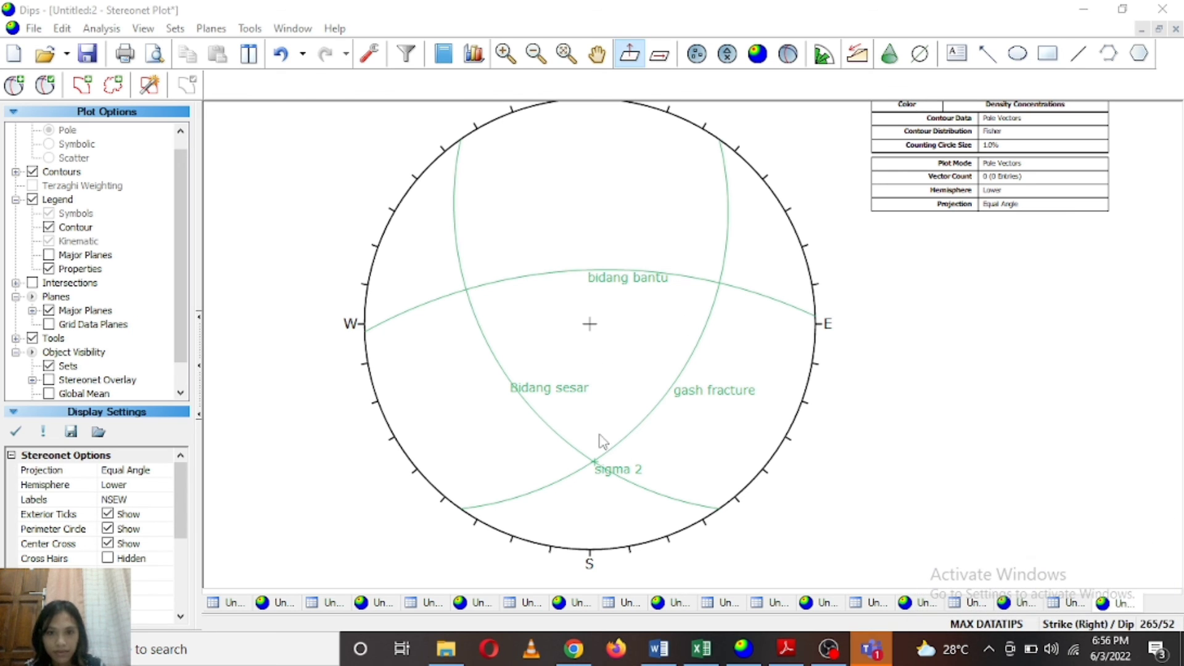
# Add a "sigma 3" user plane at 163/62 where bidang bantu crosses gash fracture, with its pole shown and plane hidden.
pyautogui.moveTo(717, 287)
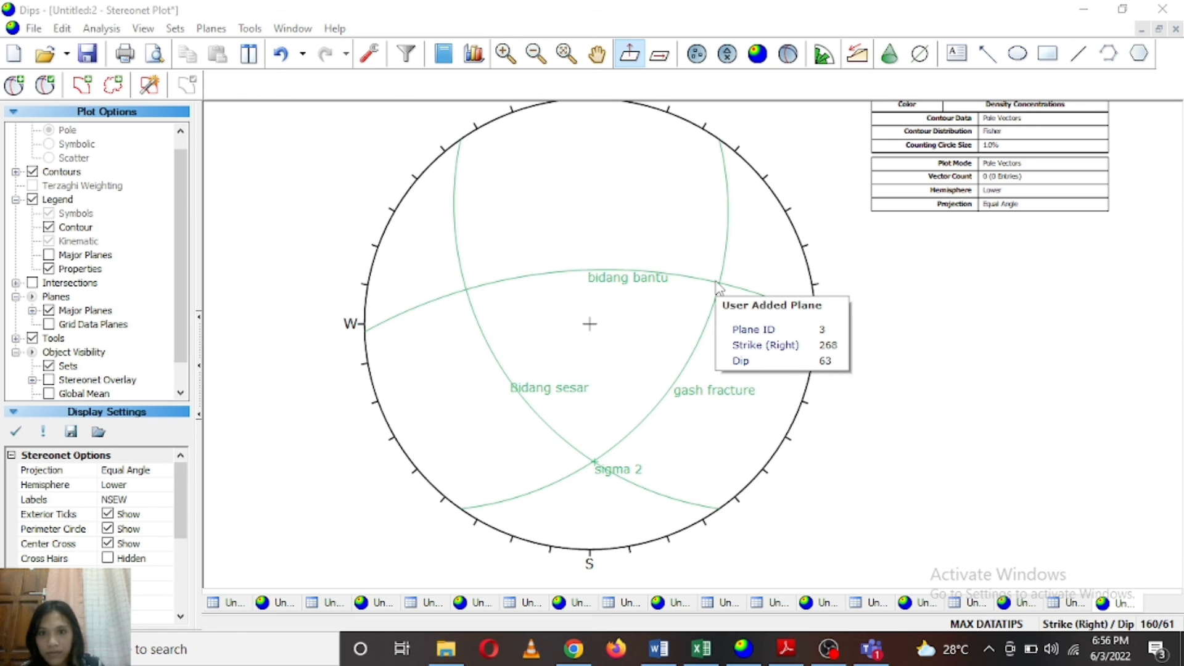
pyautogui.scroll(5, 717, 286)
pyautogui.click(12, 86)
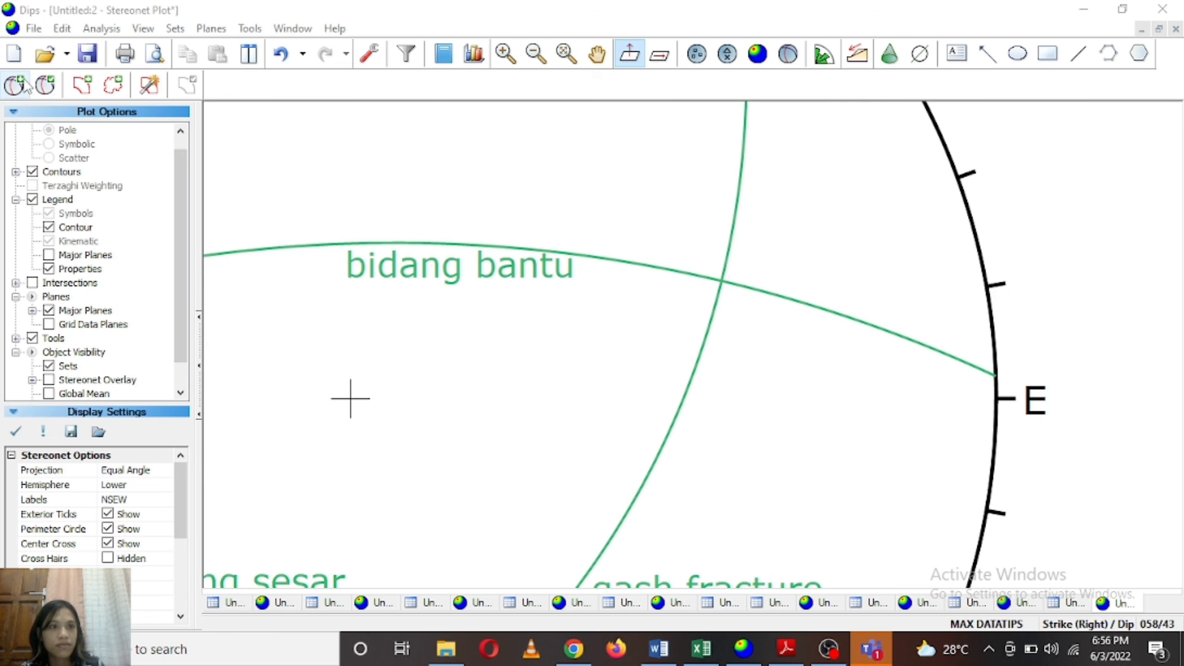
pyautogui.click(722, 282)
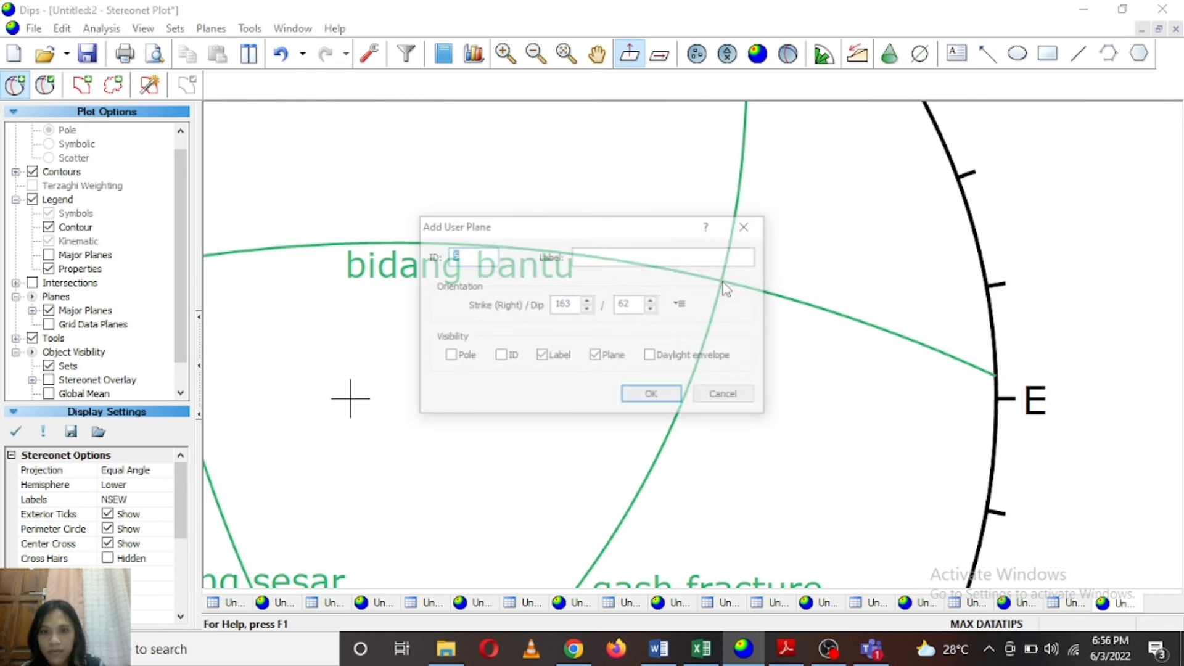
pyautogui.click(681, 254)
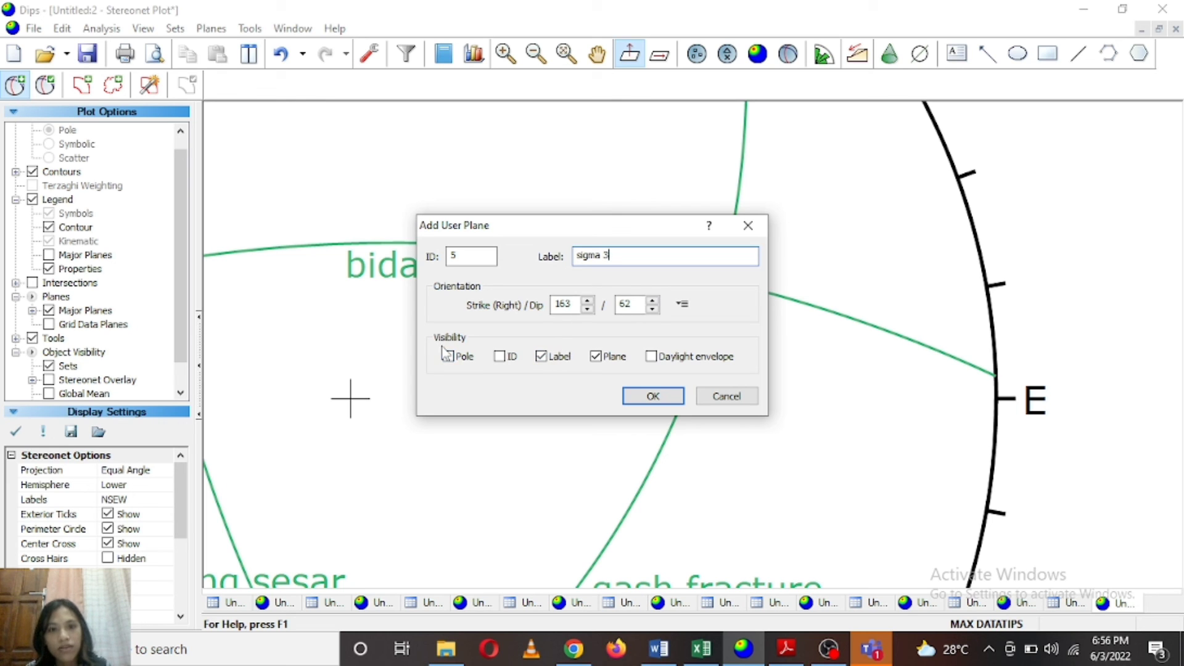
pyautogui.click(448, 357)
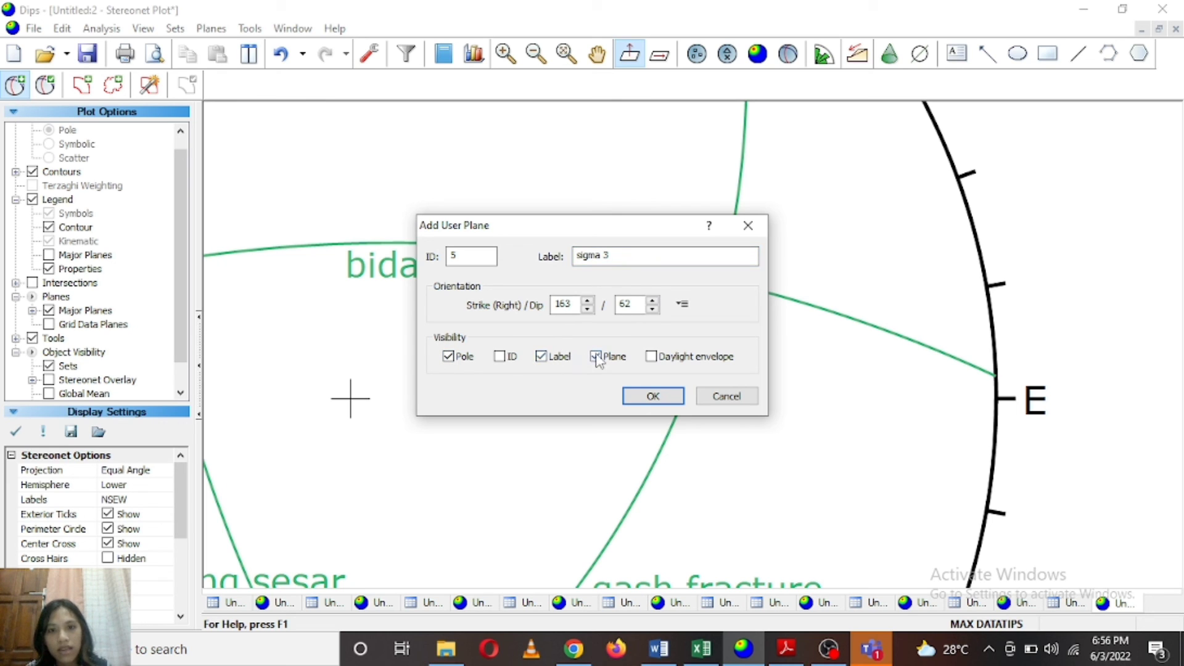
pyautogui.click(652, 396)
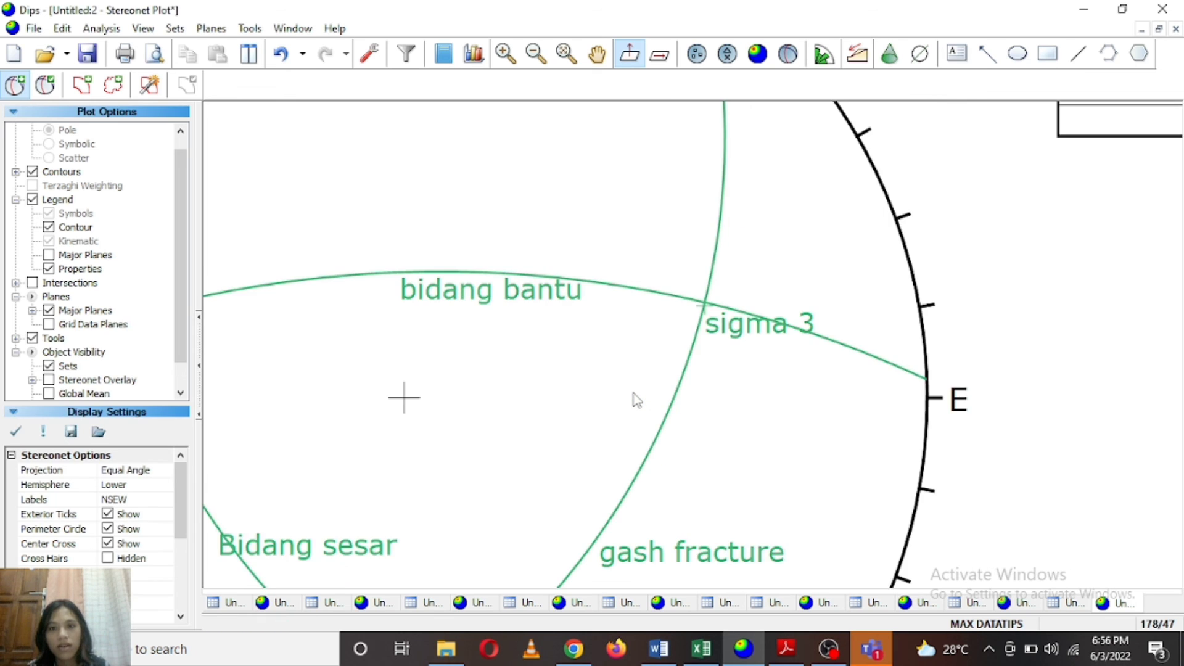
pyautogui.scroll(-3, 635, 398)
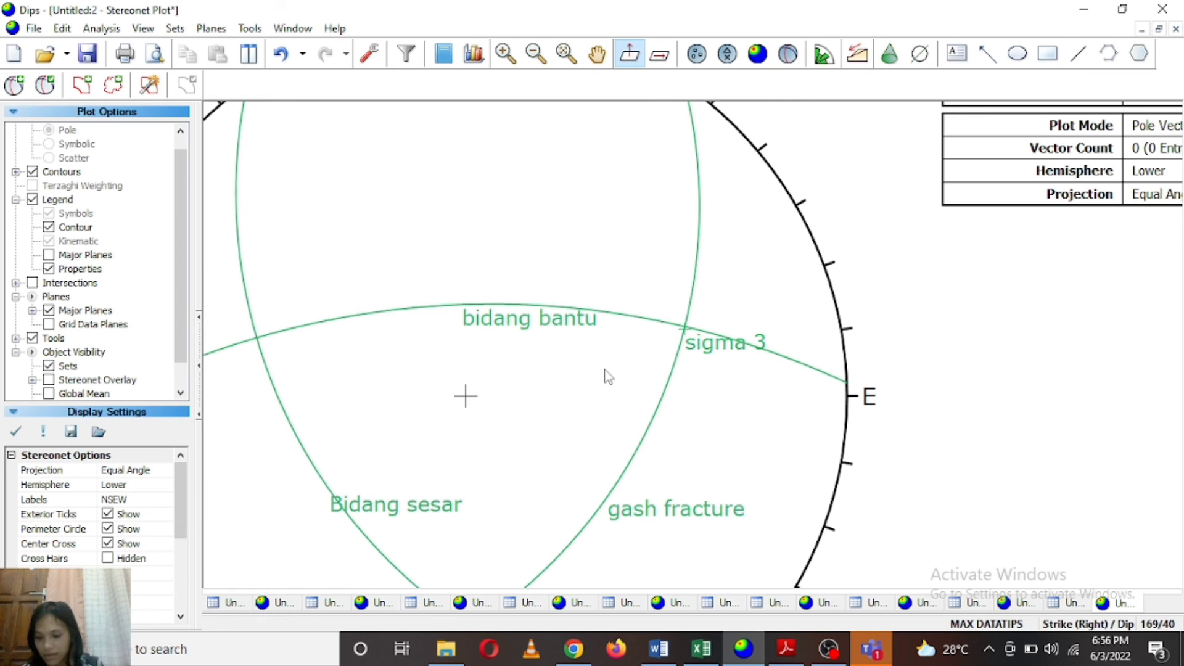
pyautogui.scroll(-3, 586, 373)
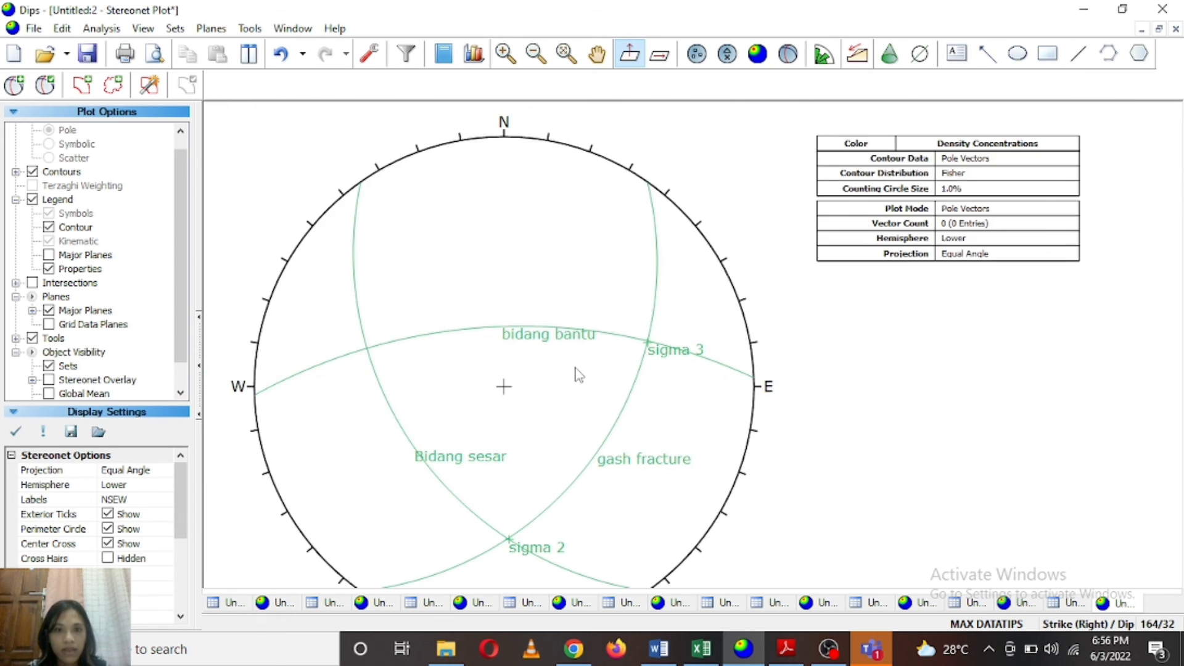
pyautogui.click(597, 53)
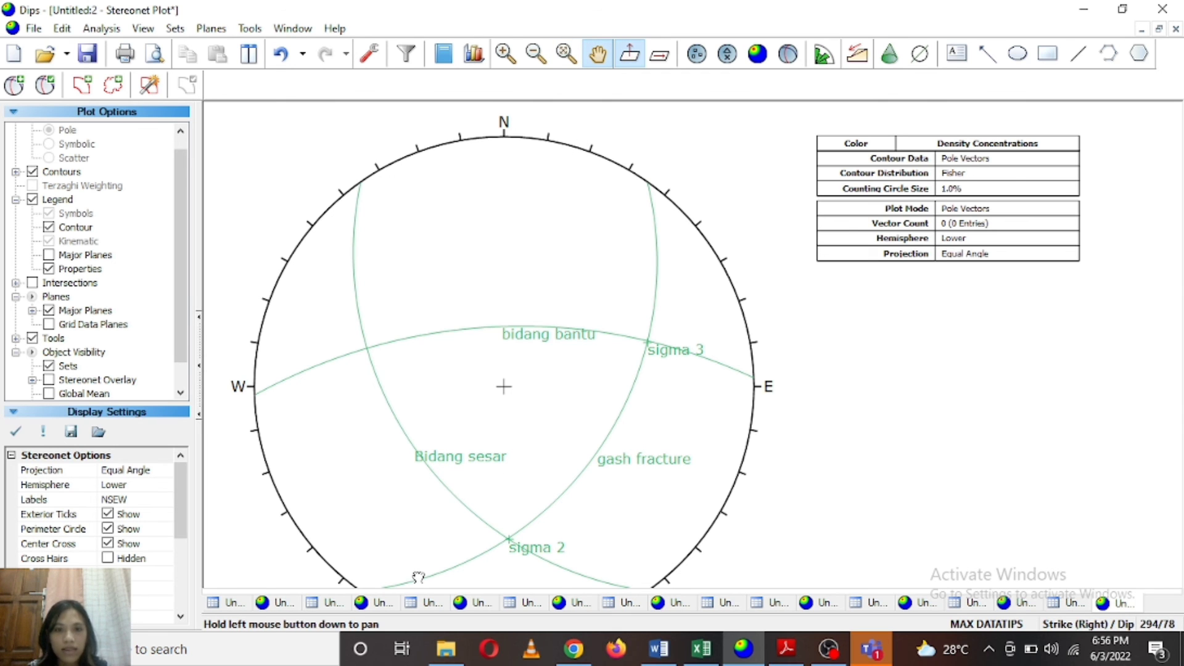
pyautogui.moveTo(417, 573); pyautogui.dragTo(452, 509)
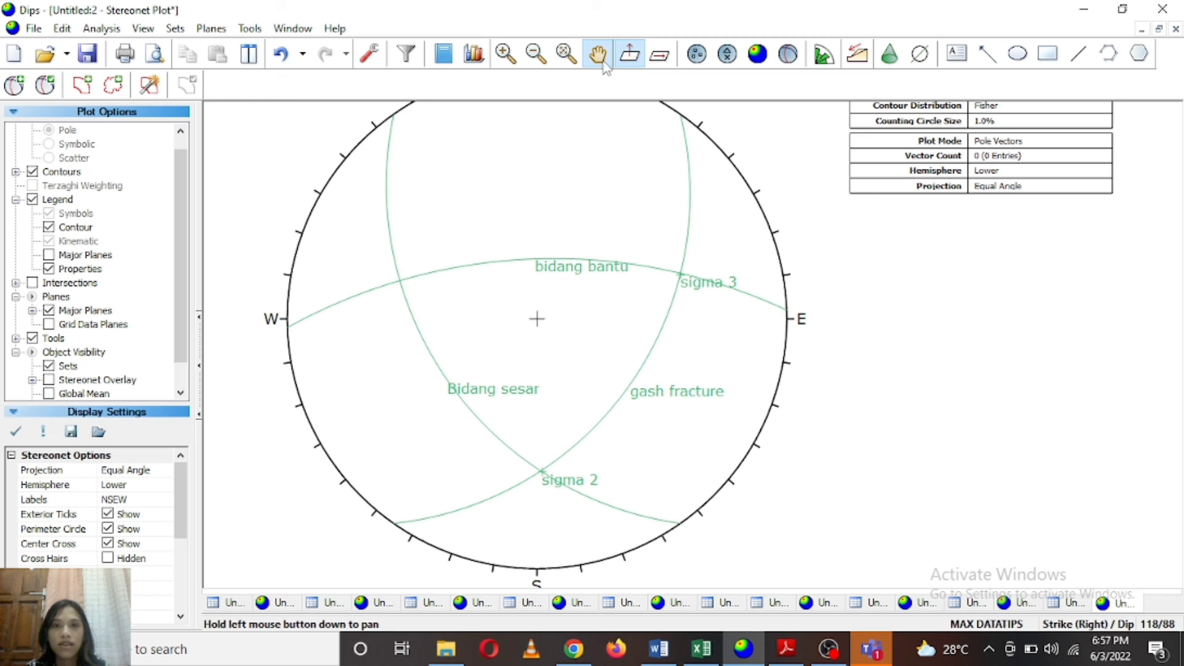
# Open the user planes for editing and colour the gash fracture plane orange.
pyautogui.click(628, 53)
pyautogui.scroll(-1, 601, 272)
pyautogui.scroll(-1, 597, 278)
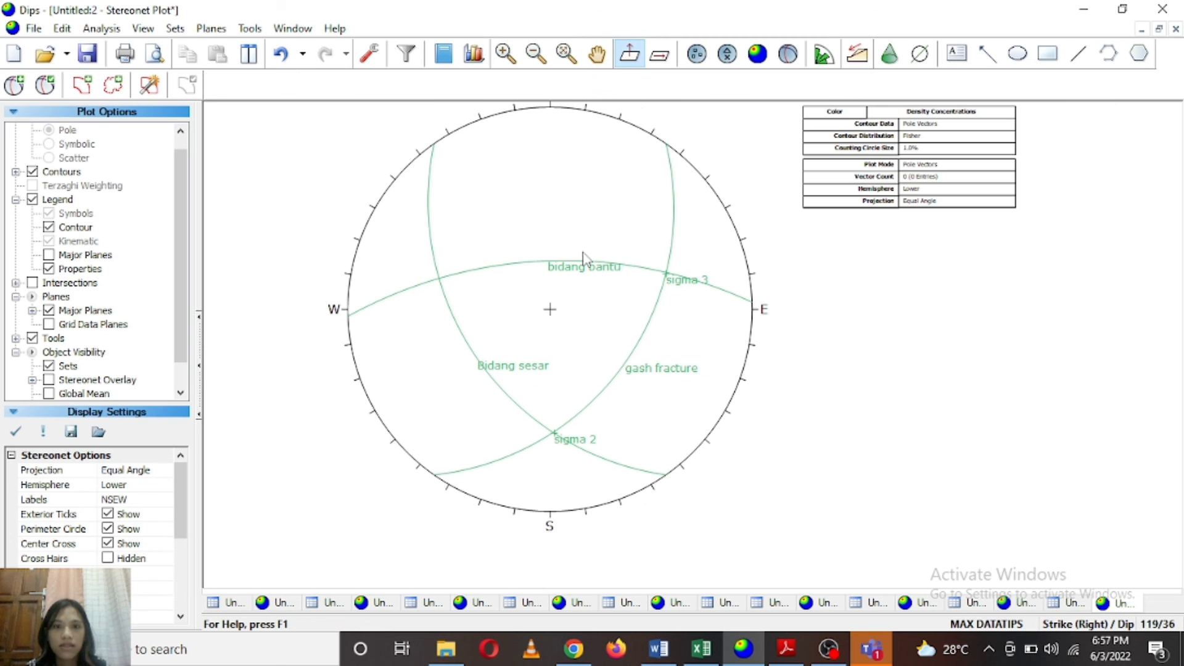
pyautogui.click(440, 274)
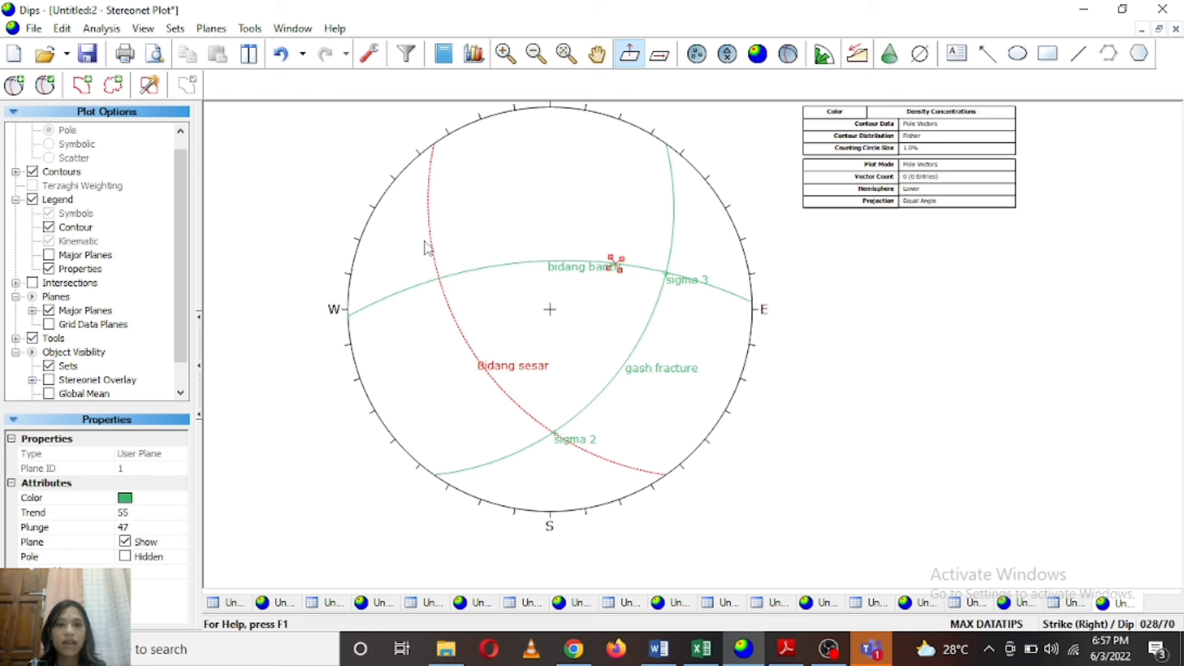
pyautogui.rightClick(431, 253)
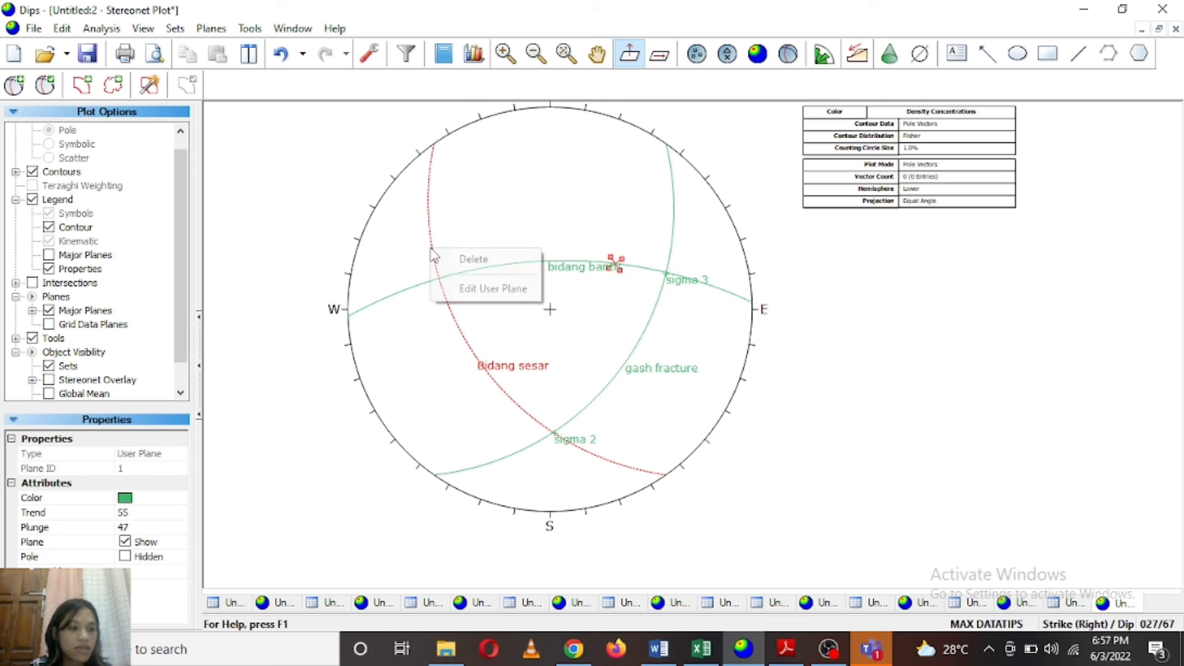
pyautogui.click(473, 289)
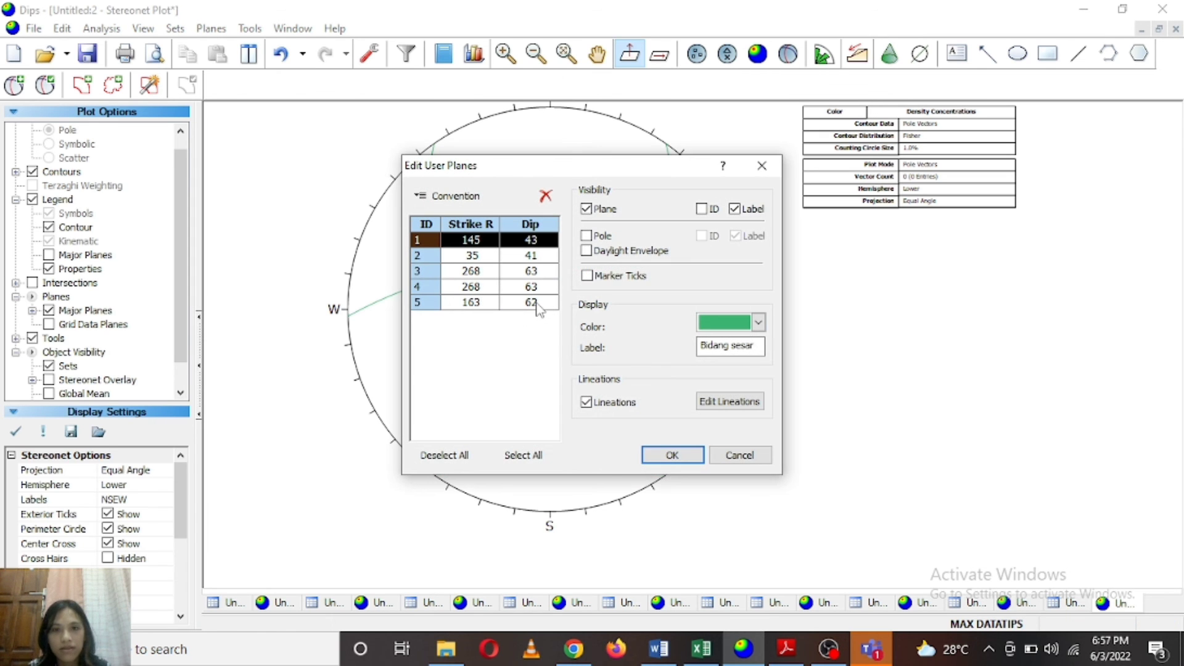
pyautogui.click(478, 255)
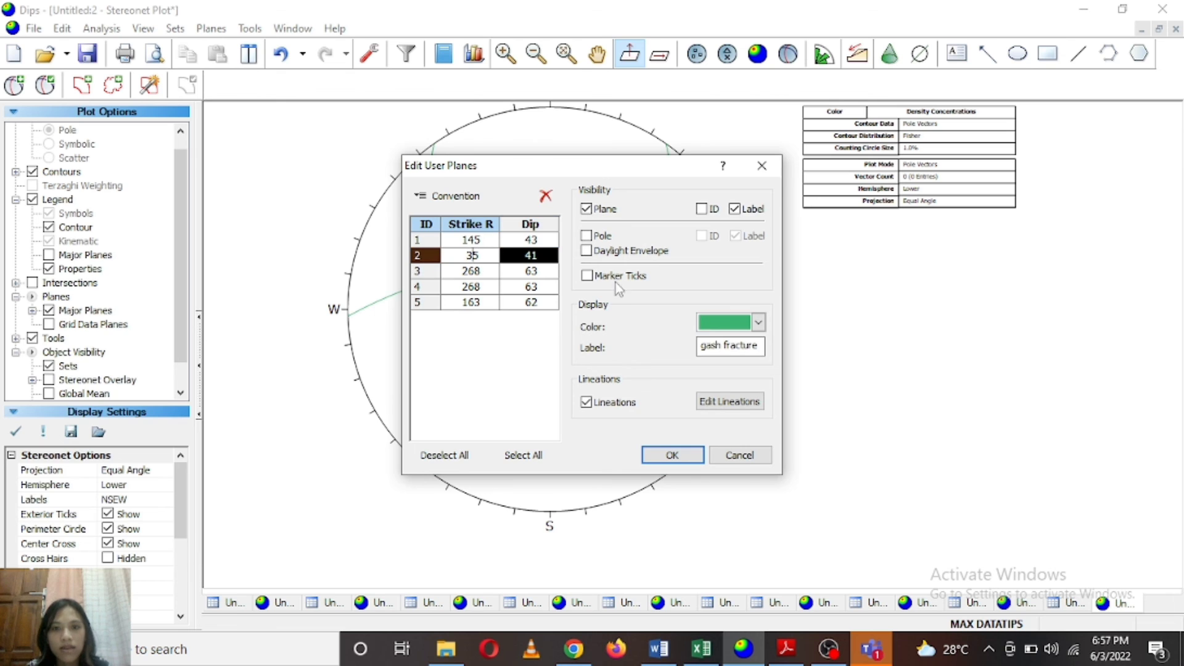
pyautogui.click(758, 322)
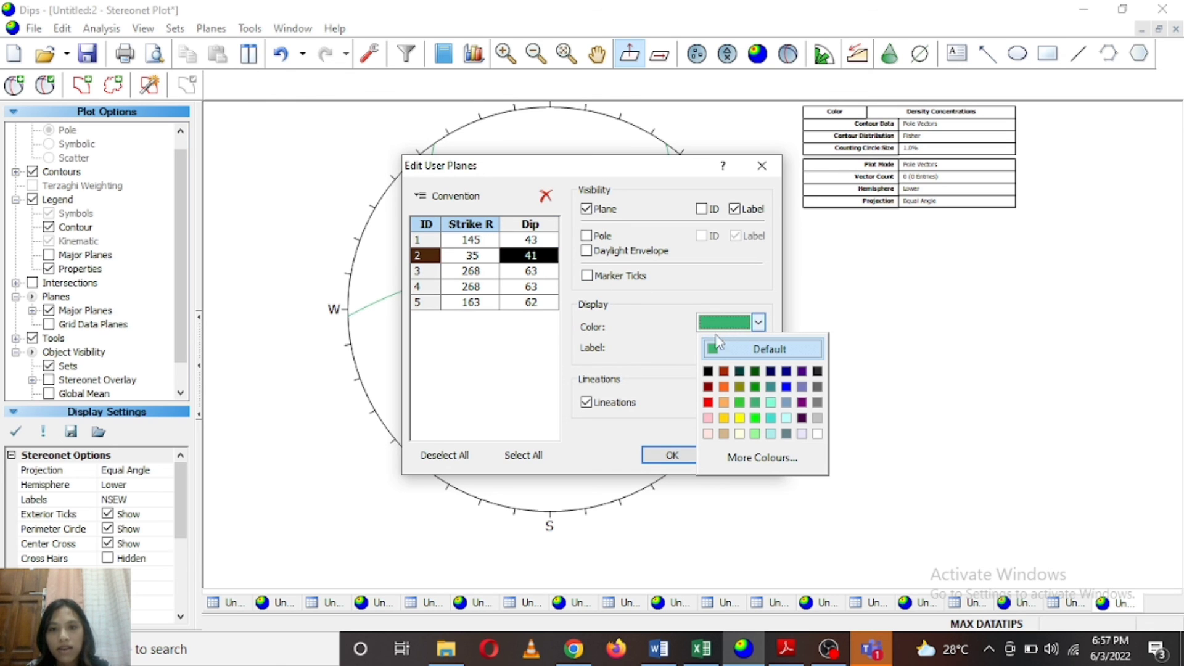
pyautogui.click(723, 387)
# Colour the sigma 2 user plane blue and the bidang bantu plane golden yellow.
pyautogui.click(481, 273)
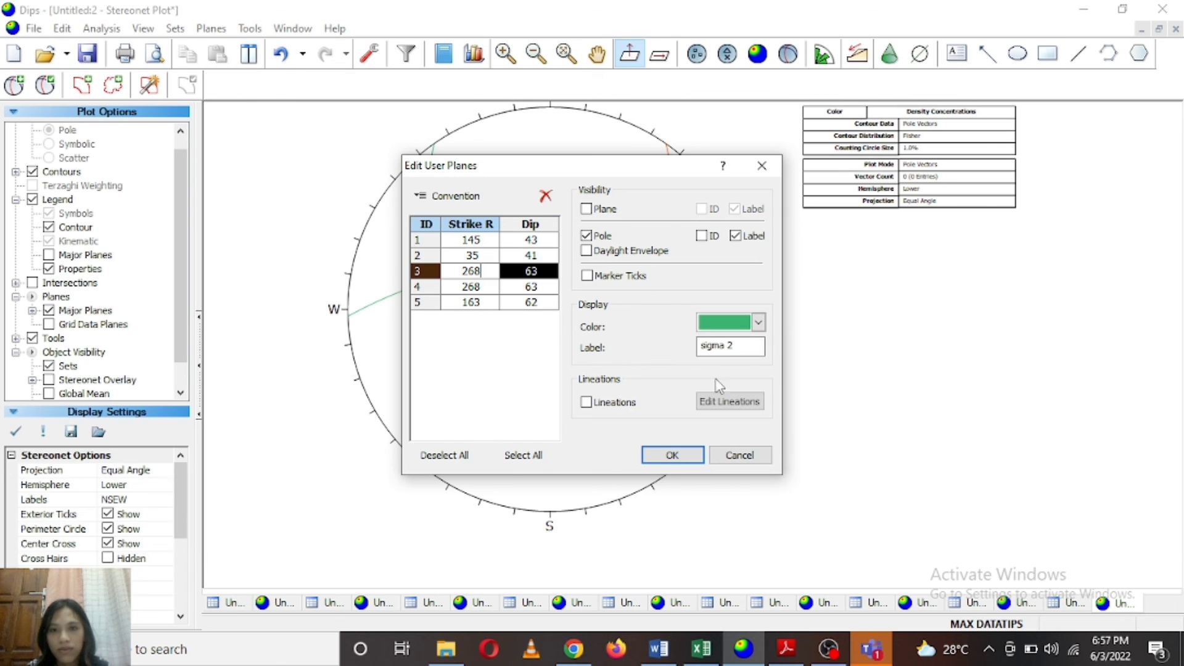
pyautogui.click(758, 322)
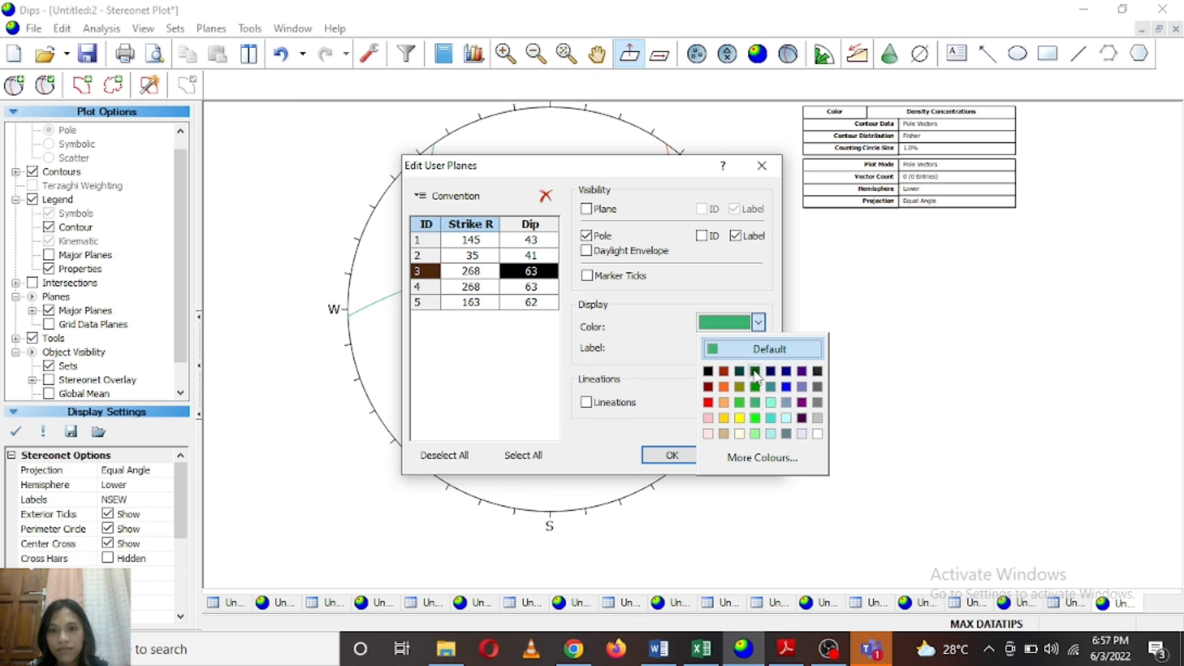
pyautogui.click(786, 387)
pyautogui.click(475, 286)
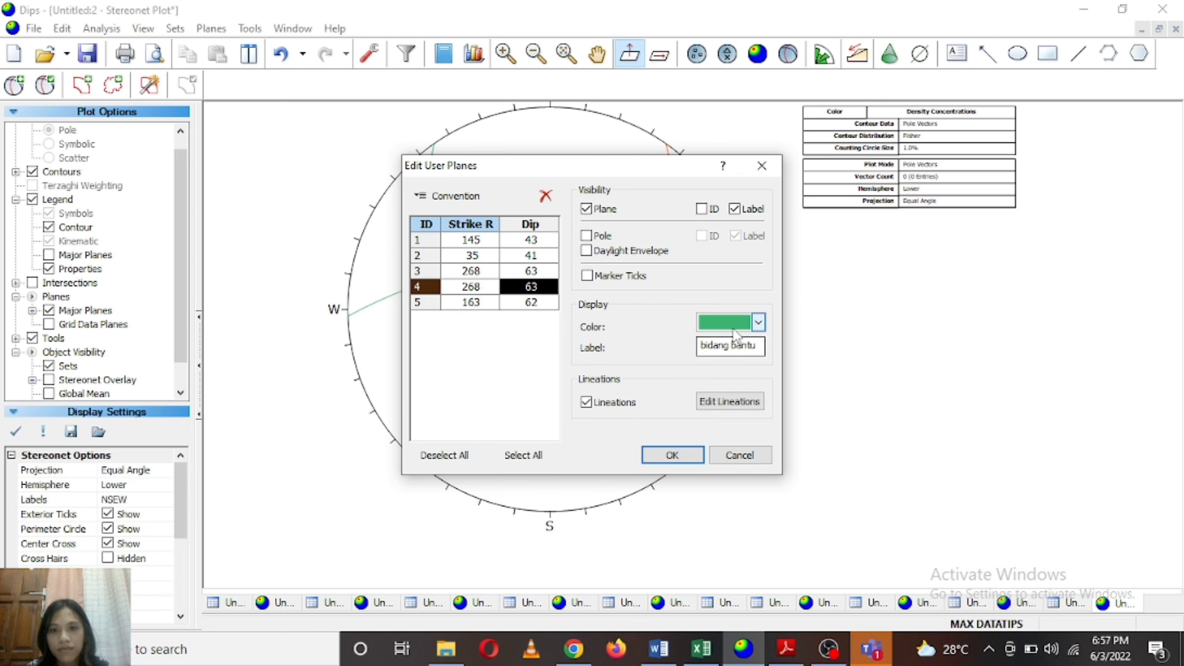
pyautogui.click(758, 322)
pyautogui.click(724, 415)
# Colour the sigma 3 user plane purple and apply the user plane edits.
pyautogui.click(472, 303)
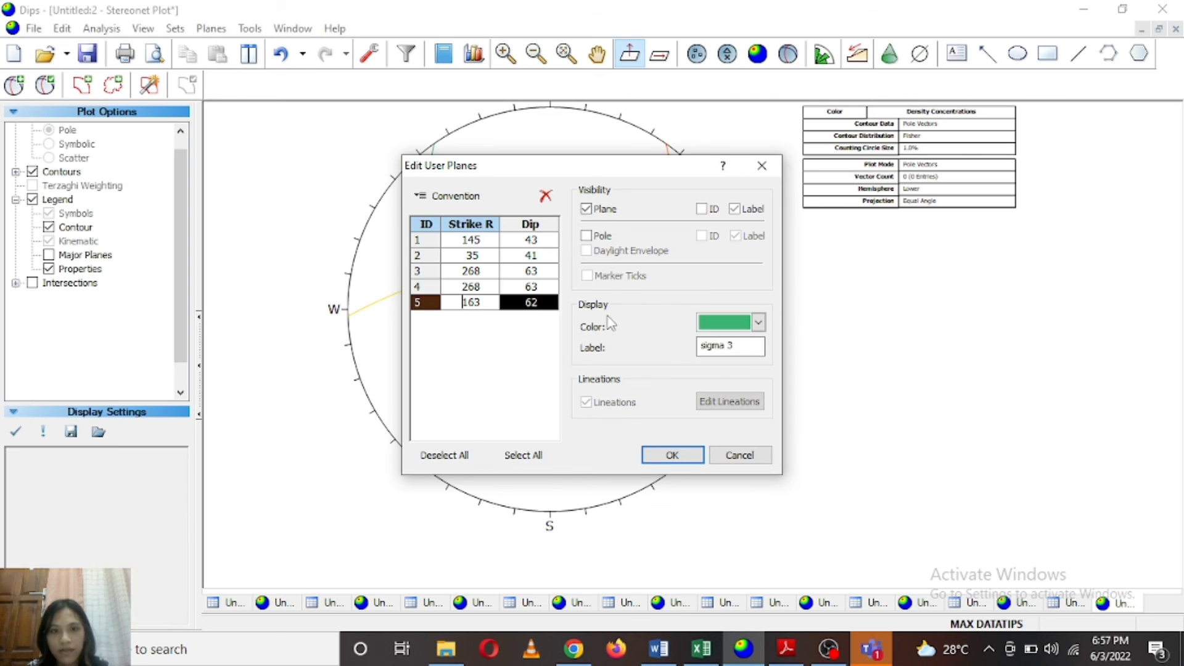
pyautogui.click(706, 325)
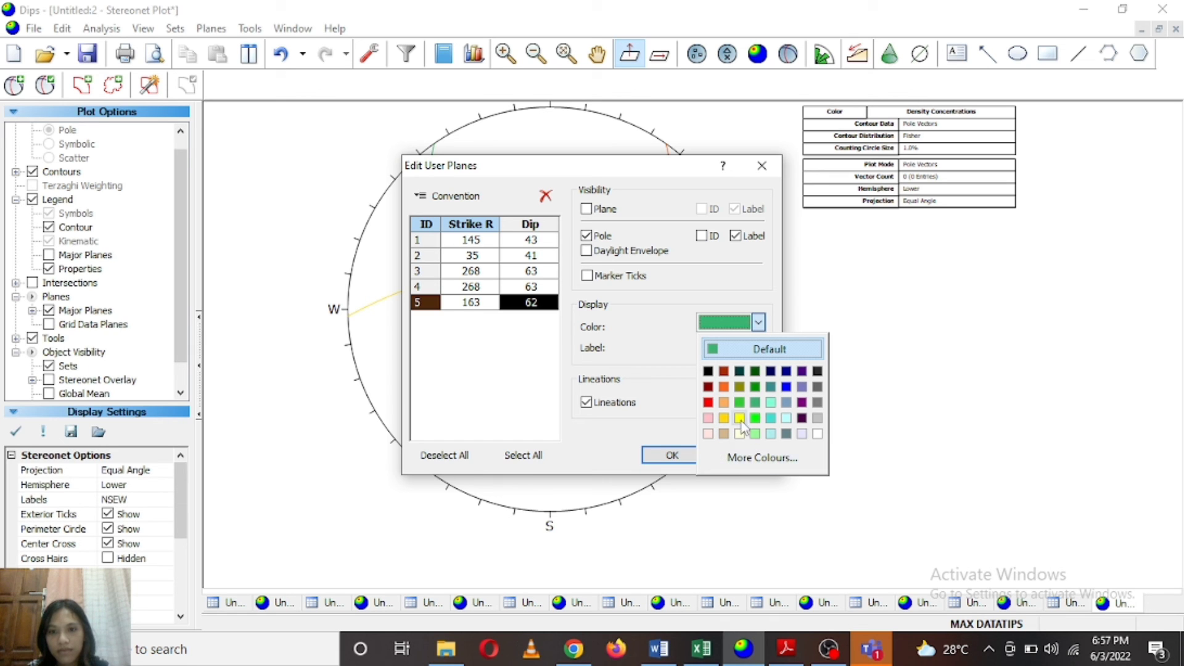
pyautogui.click(802, 402)
pyautogui.click(687, 455)
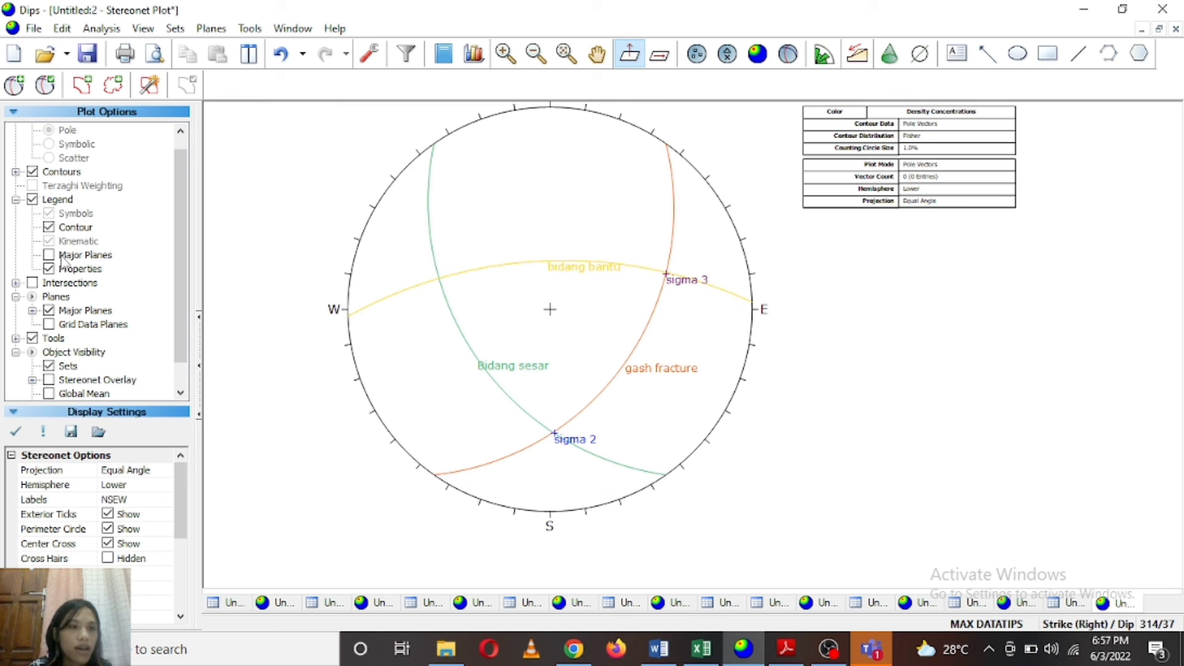
# Show the major planes in the stereonet legend and switch the orientation convention to Trend / Plunge.
pyautogui.click(49, 255)
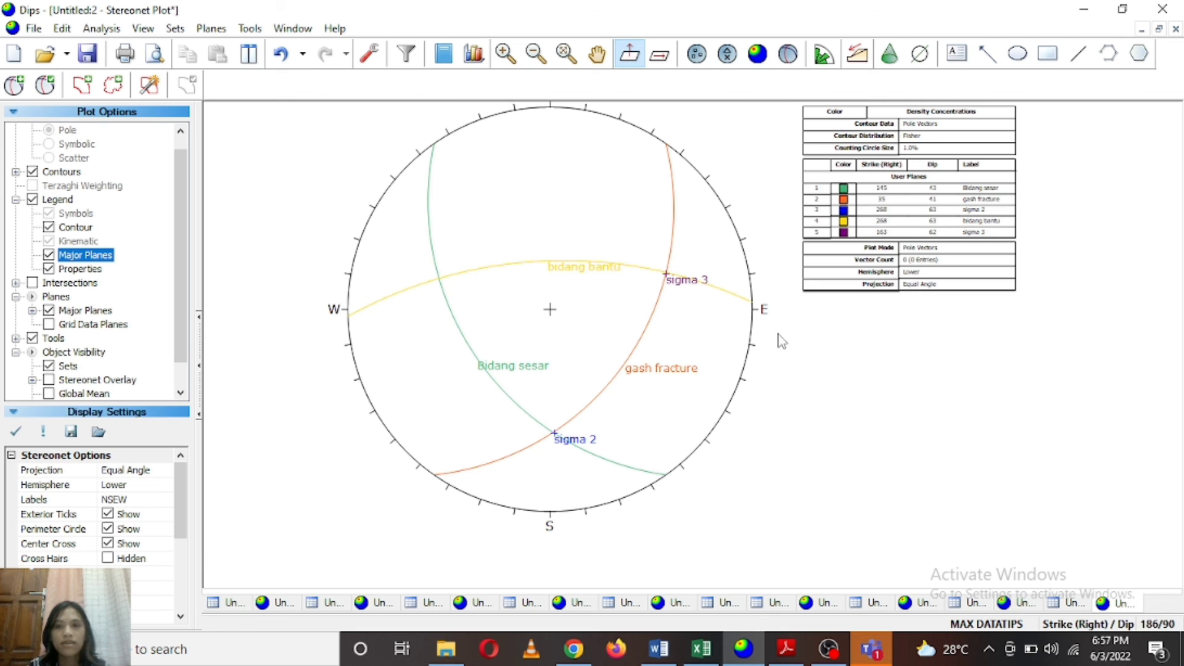
pyautogui.scroll(-1, 789, 333)
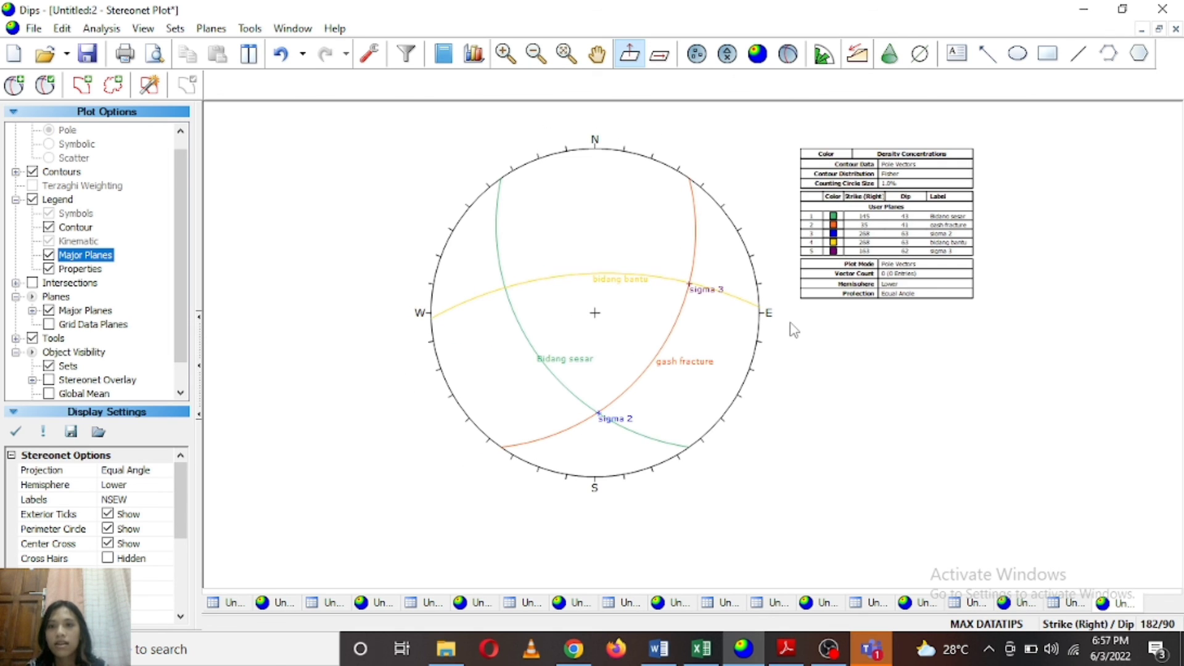
pyautogui.scroll(1, 794, 330)
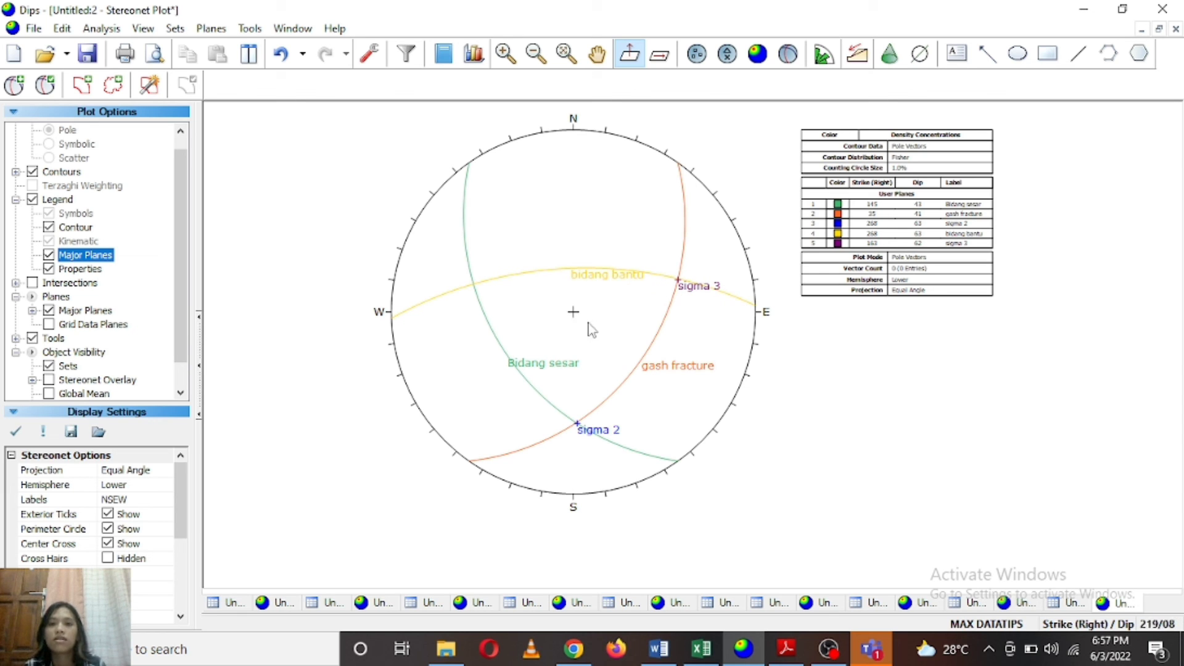
pyautogui.click(1055, 629)
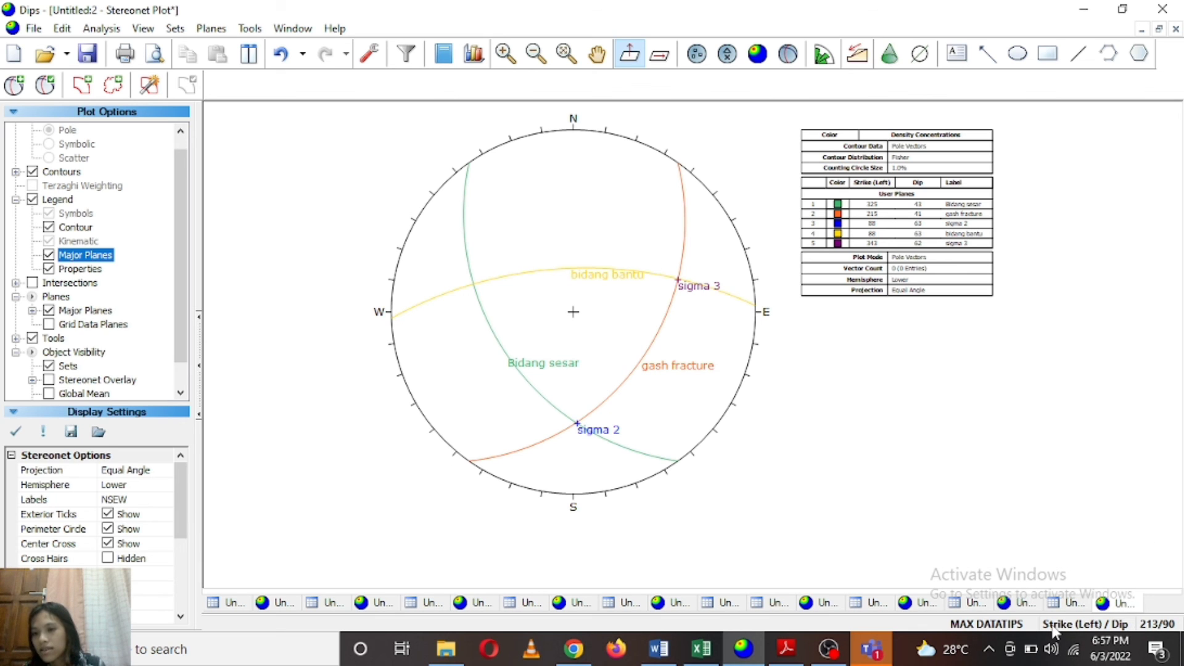
pyautogui.click(1101, 628)
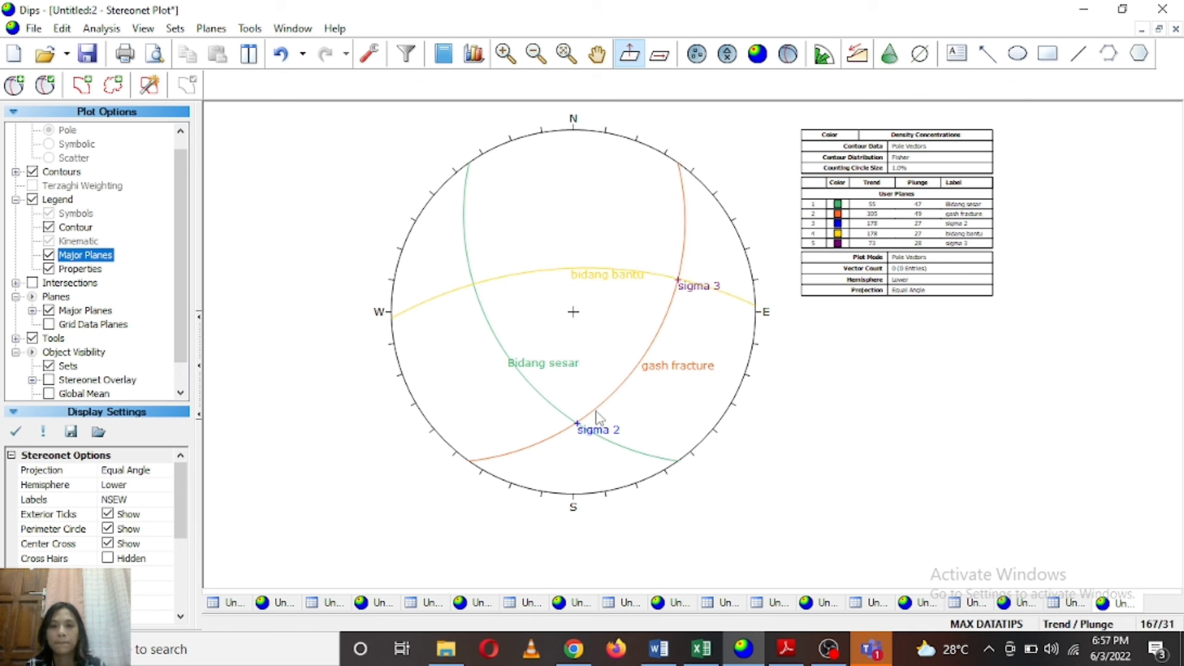
pyautogui.click(827, 650)
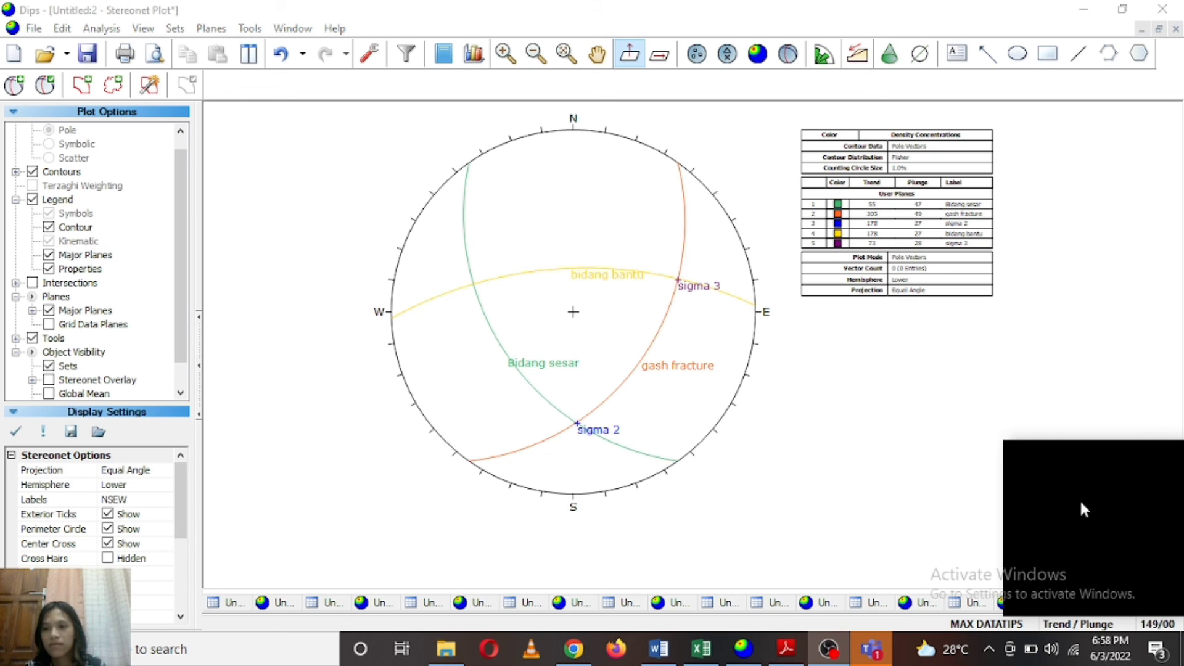